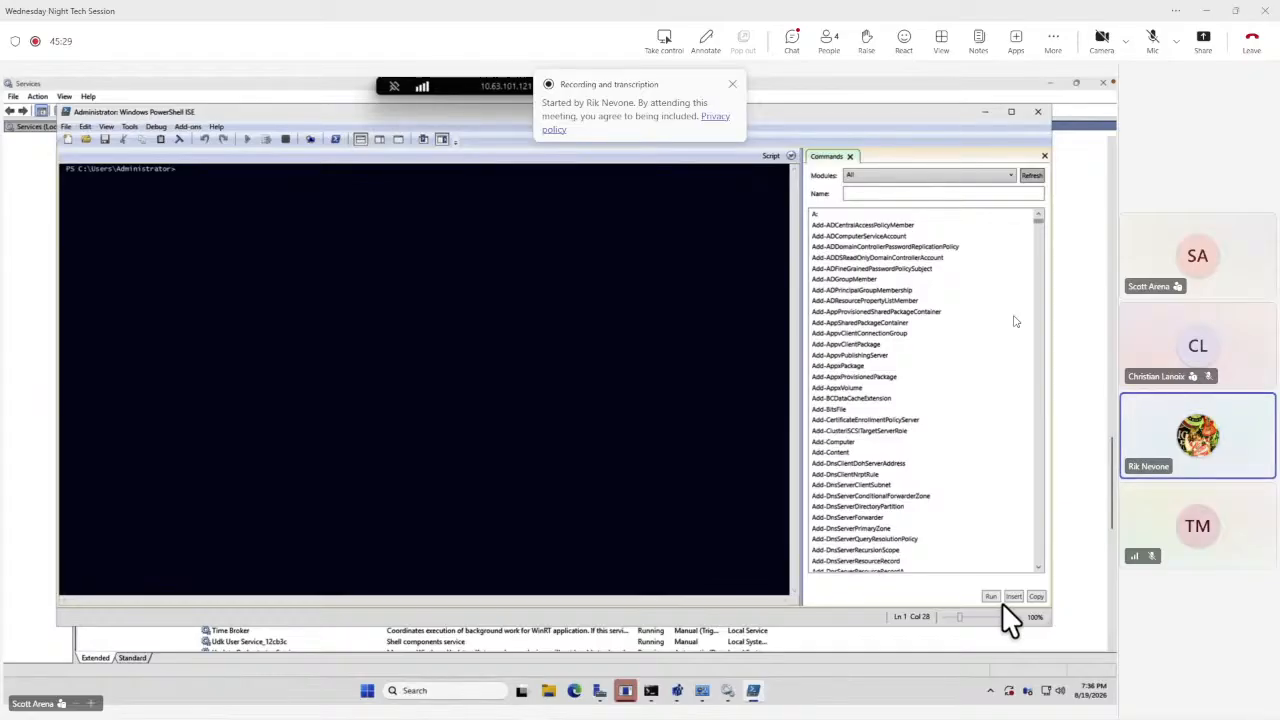
pyautogui.click(421, 139)
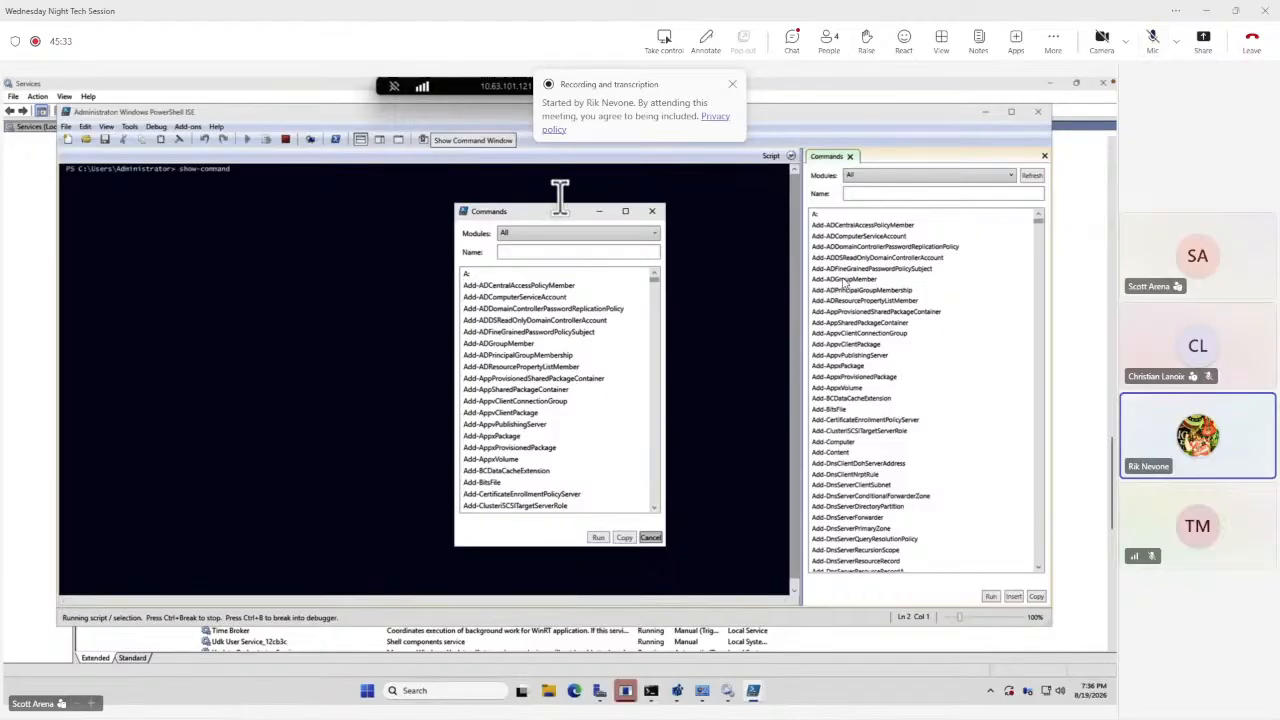
pyautogui.click(652, 211)
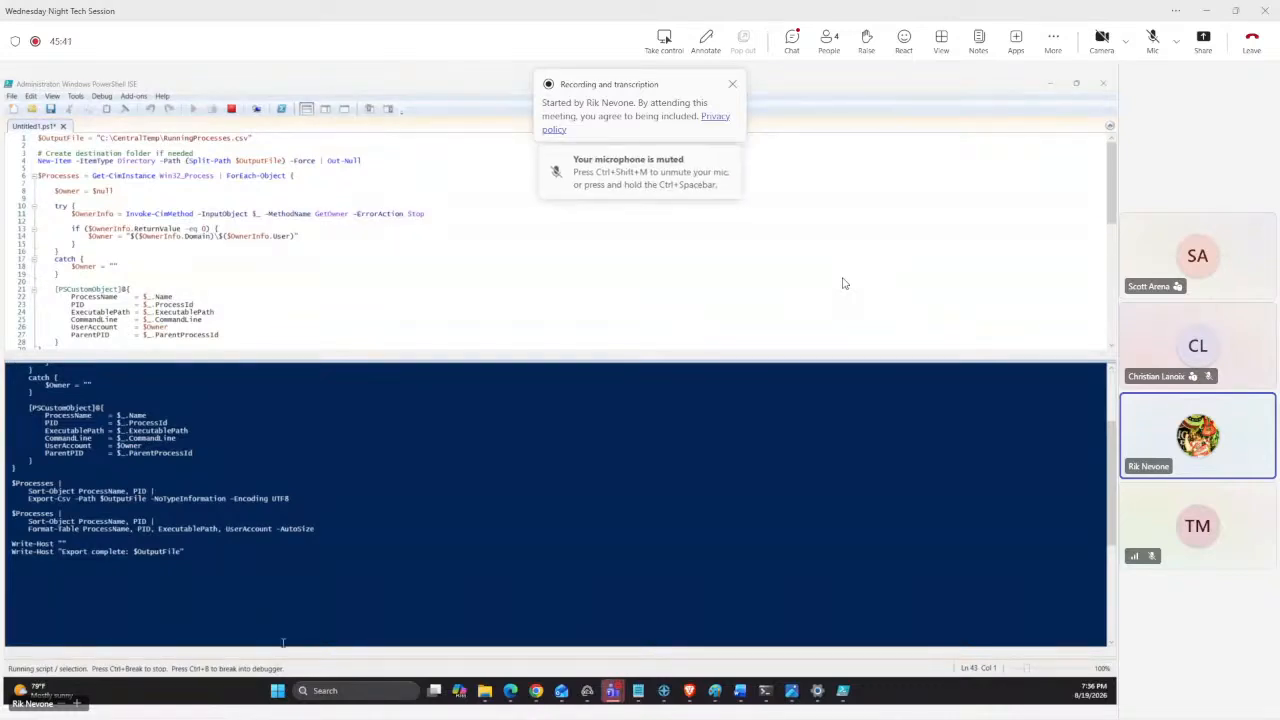
pyautogui.click(1152, 42)
pyautogui.click(1153, 52)
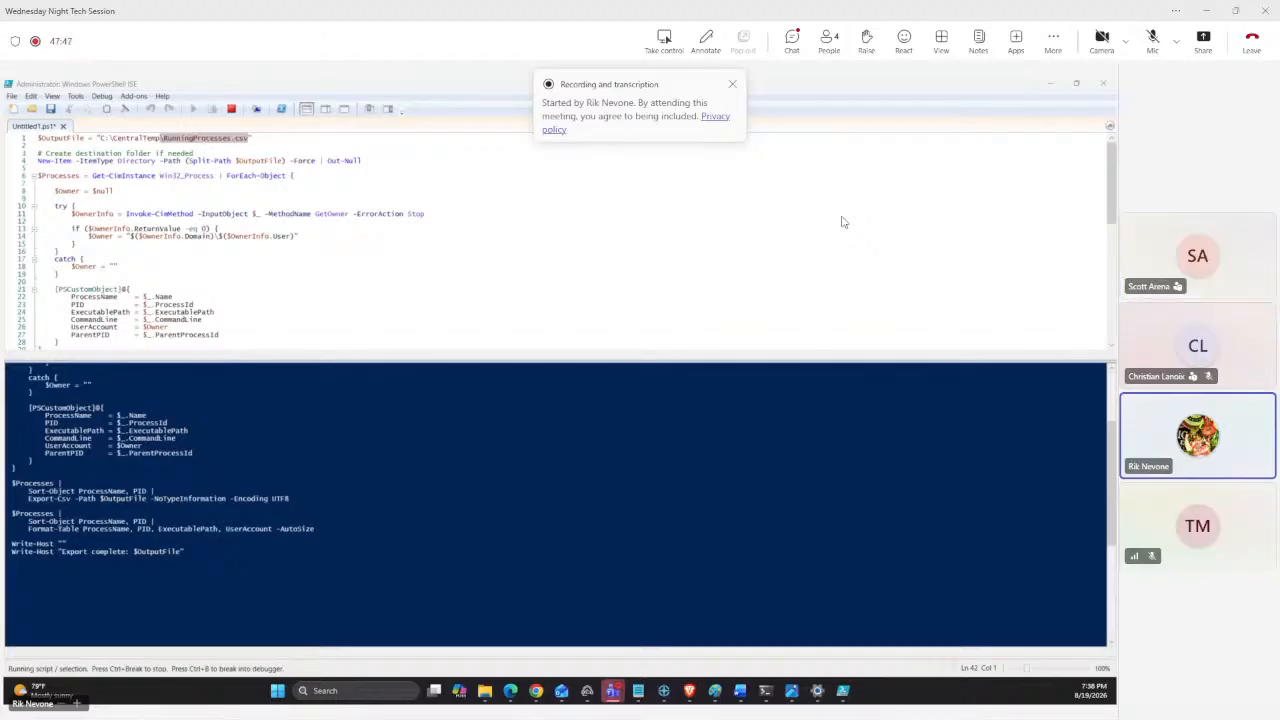
pyautogui.moveTo(632, 712)
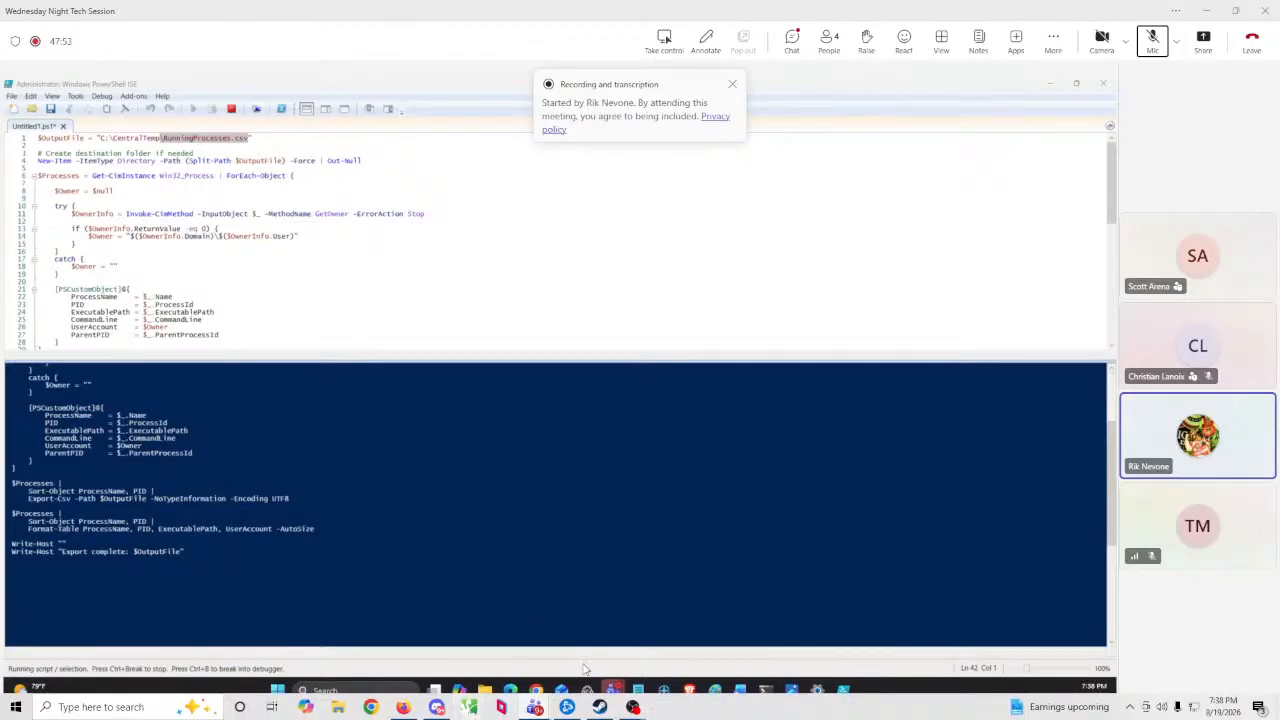
pyautogui.moveTo(612, 690)
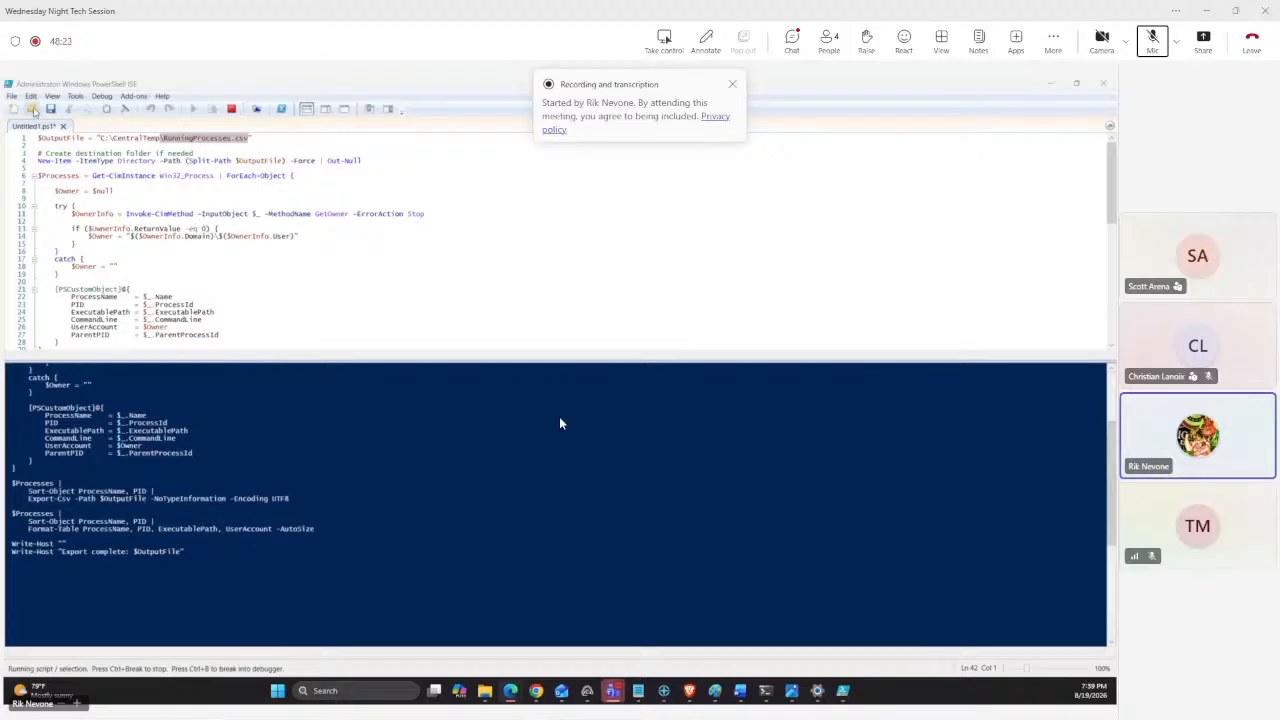
# Open a new script tab and paste in the detailed running-process export script, reviewing it in the console.
pyautogui.click(32, 108)
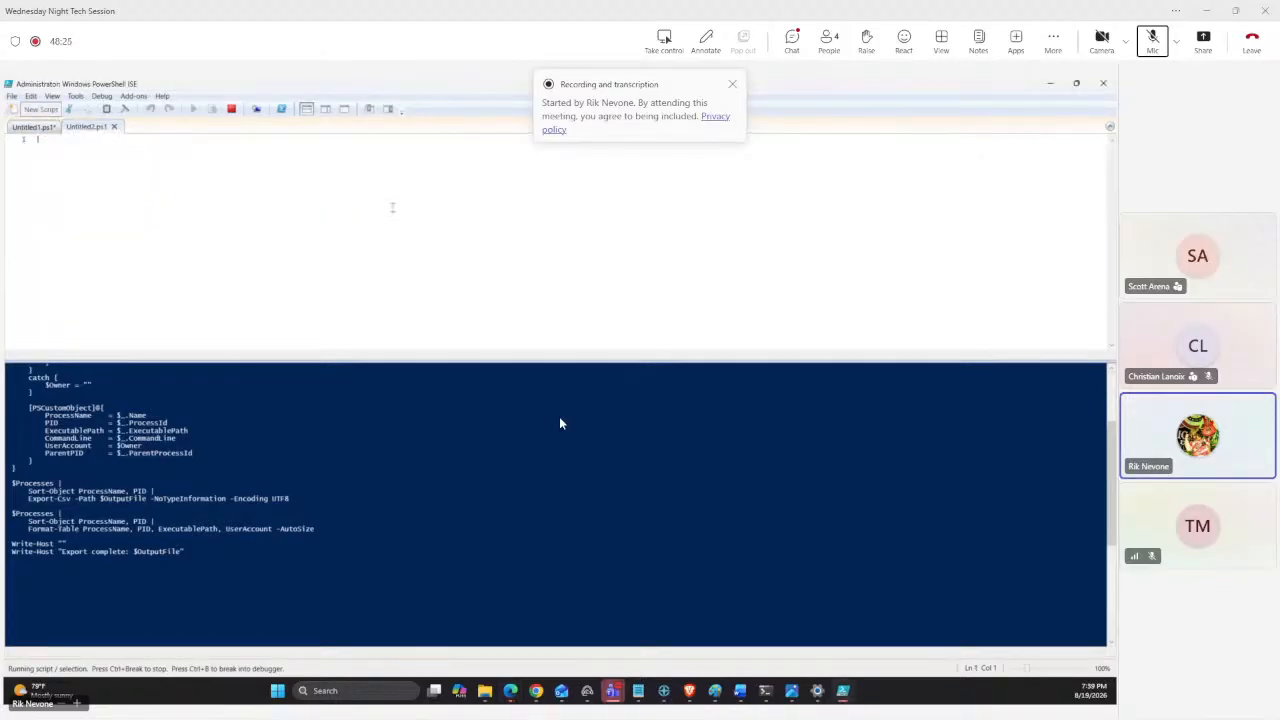
pyautogui.hotkey('ctrl', 'v')
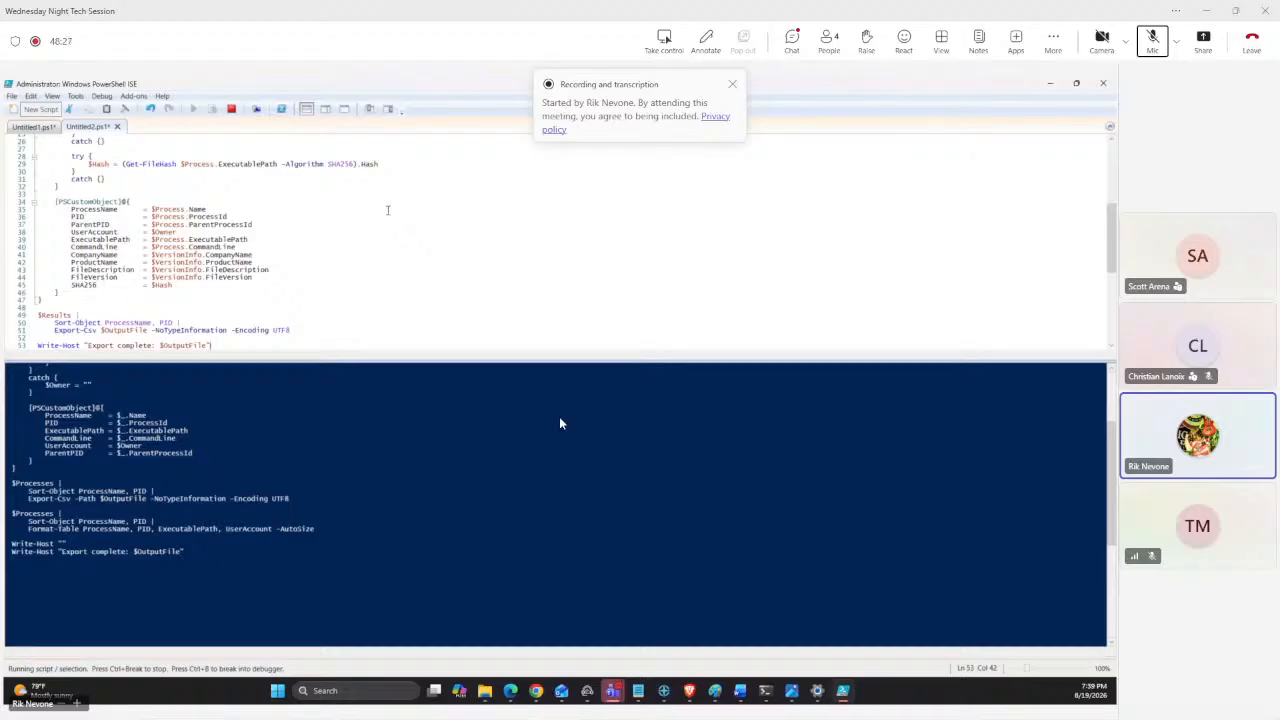
pyautogui.press('Return')
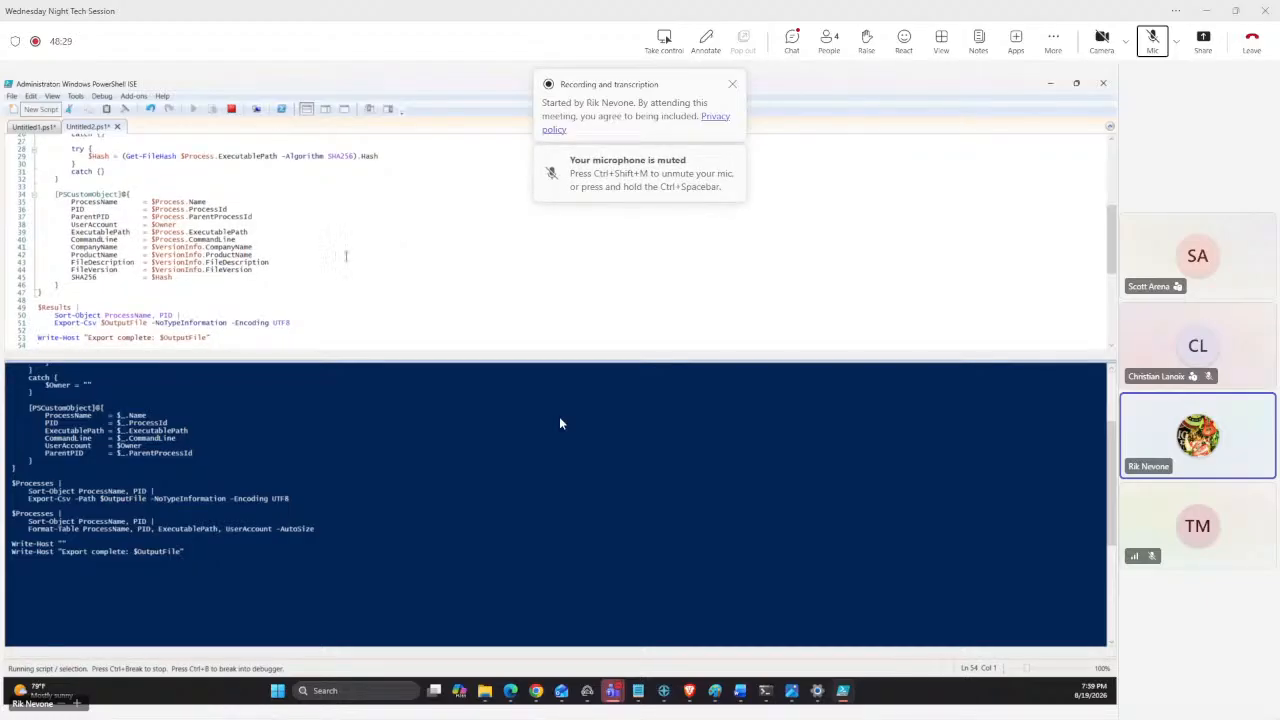
pyautogui.click(233, 604)
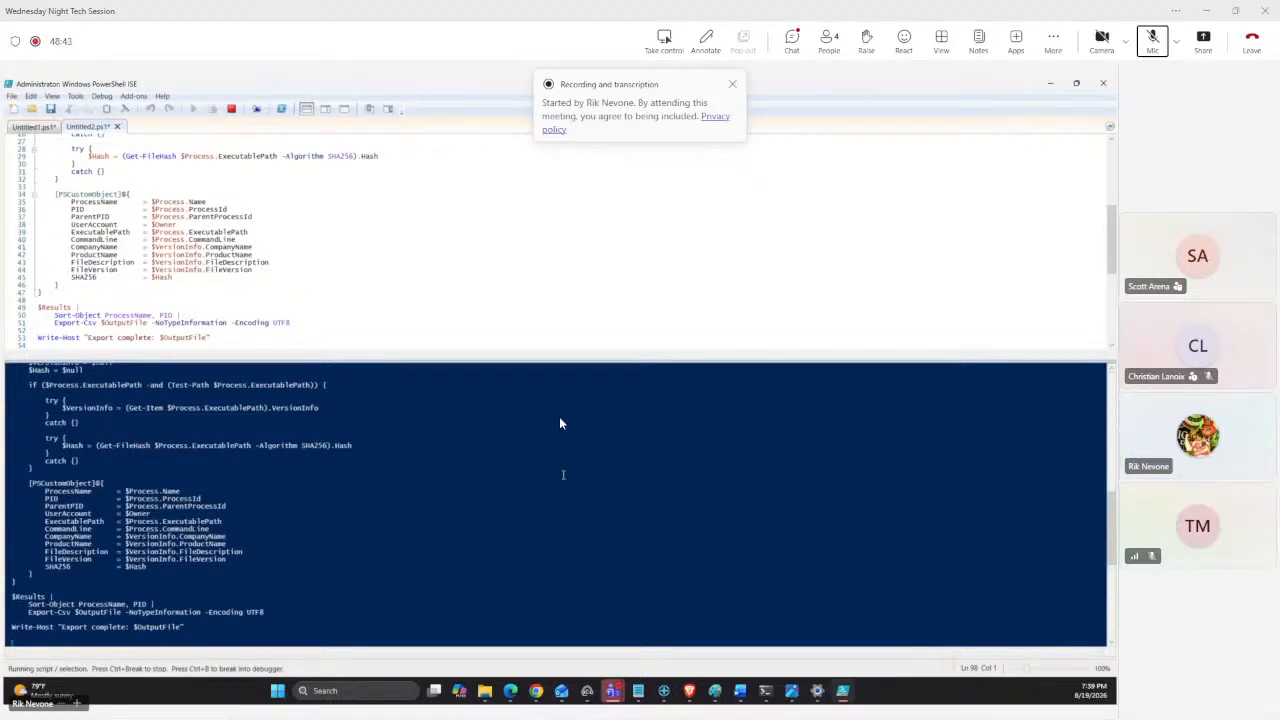
pyautogui.scroll(8, 470, 210)
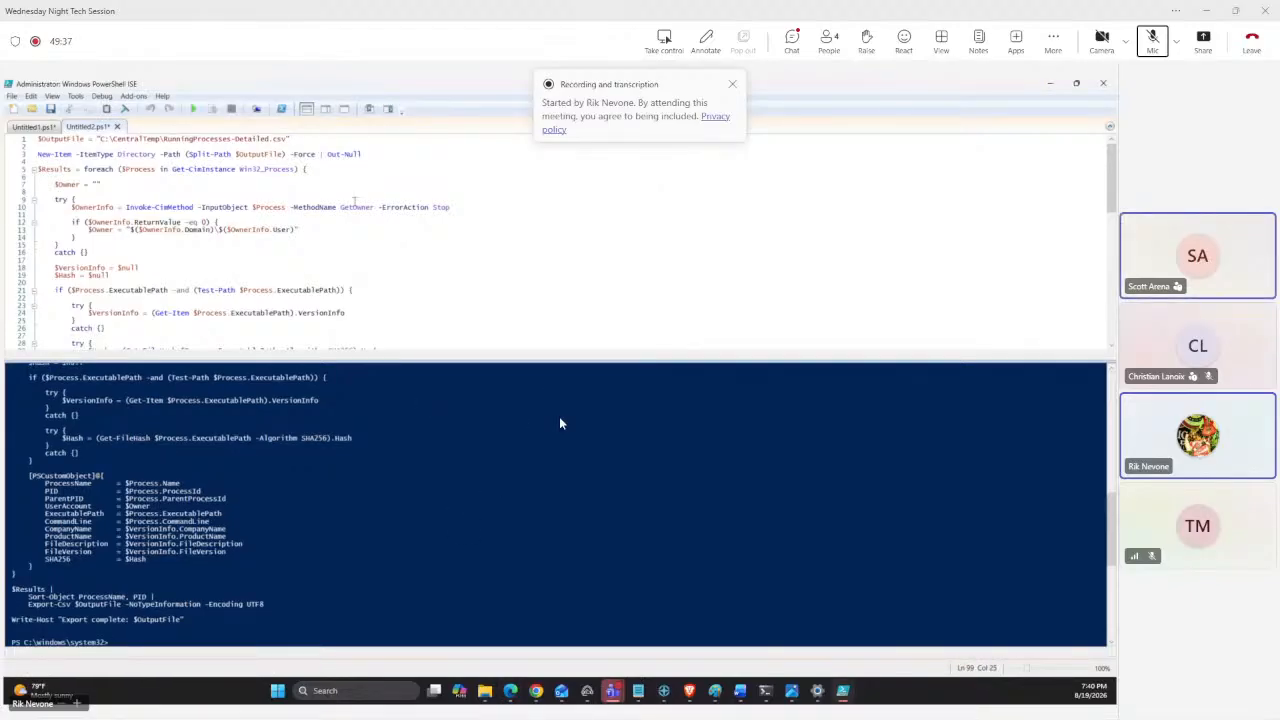
# Open another new script tab and replace its contents with the simpler RunningProcesses.csv export script.
pyautogui.click(14, 110)
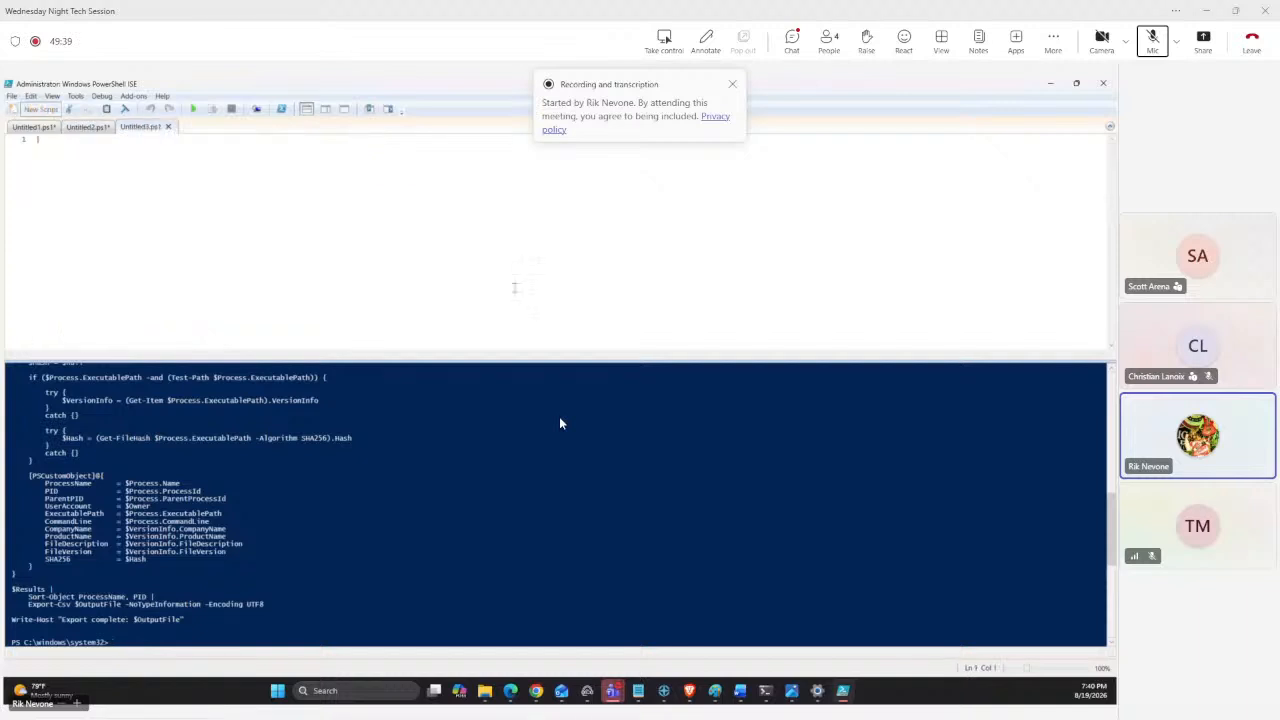
pyautogui.write('ProcessName      = $Process.Name')
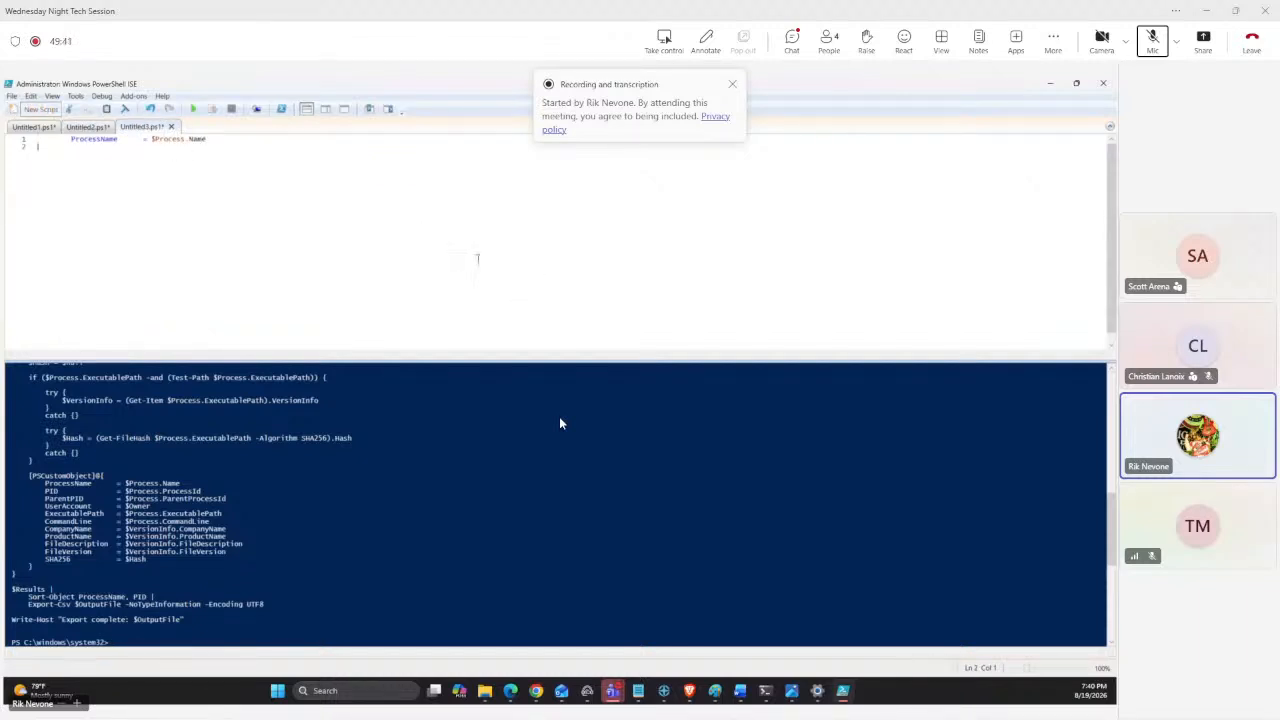
pyautogui.hotkey('ctrl', 'a')
pyautogui.press('Delete')
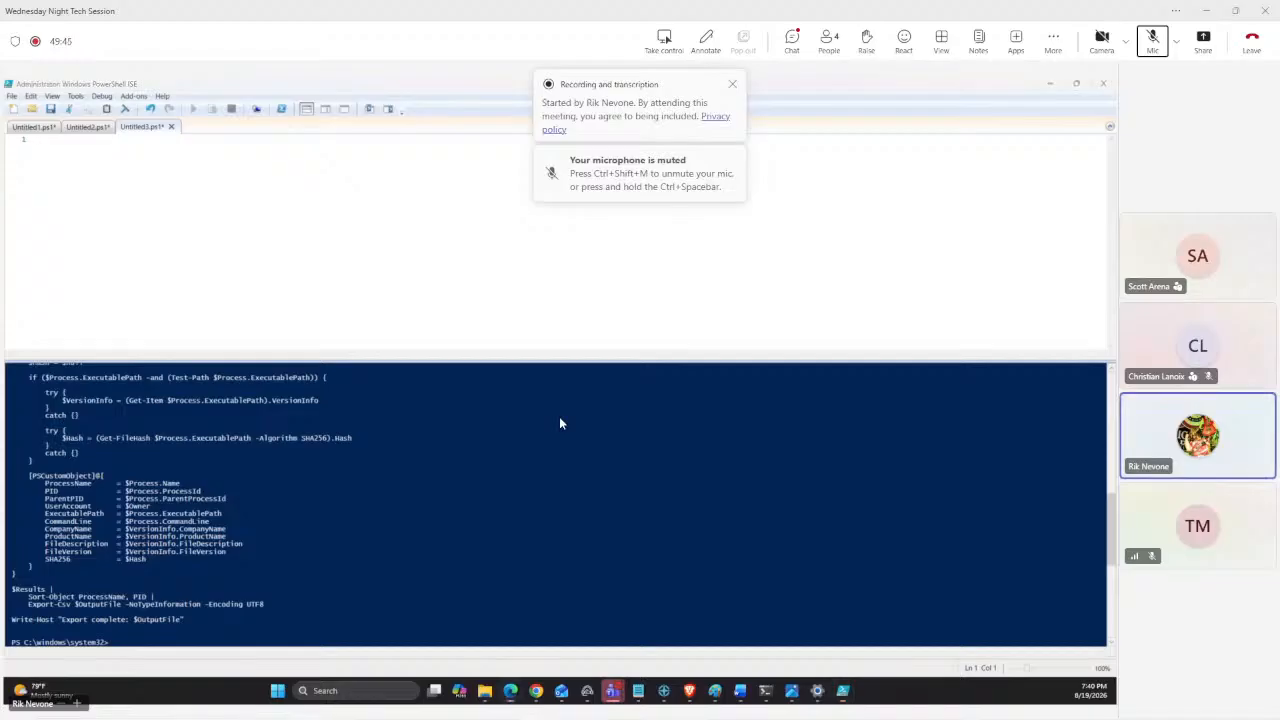
pyautogui.hotkey('ctrl', 'v')
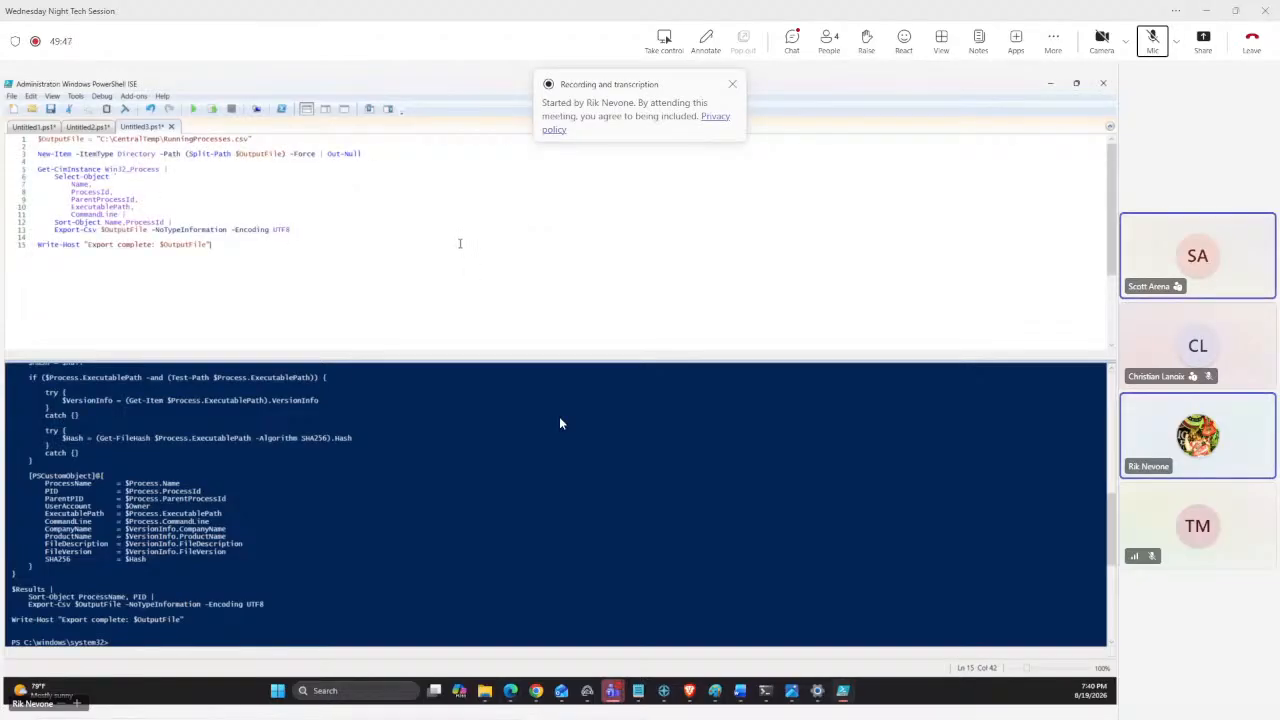
pyautogui.press('Return')
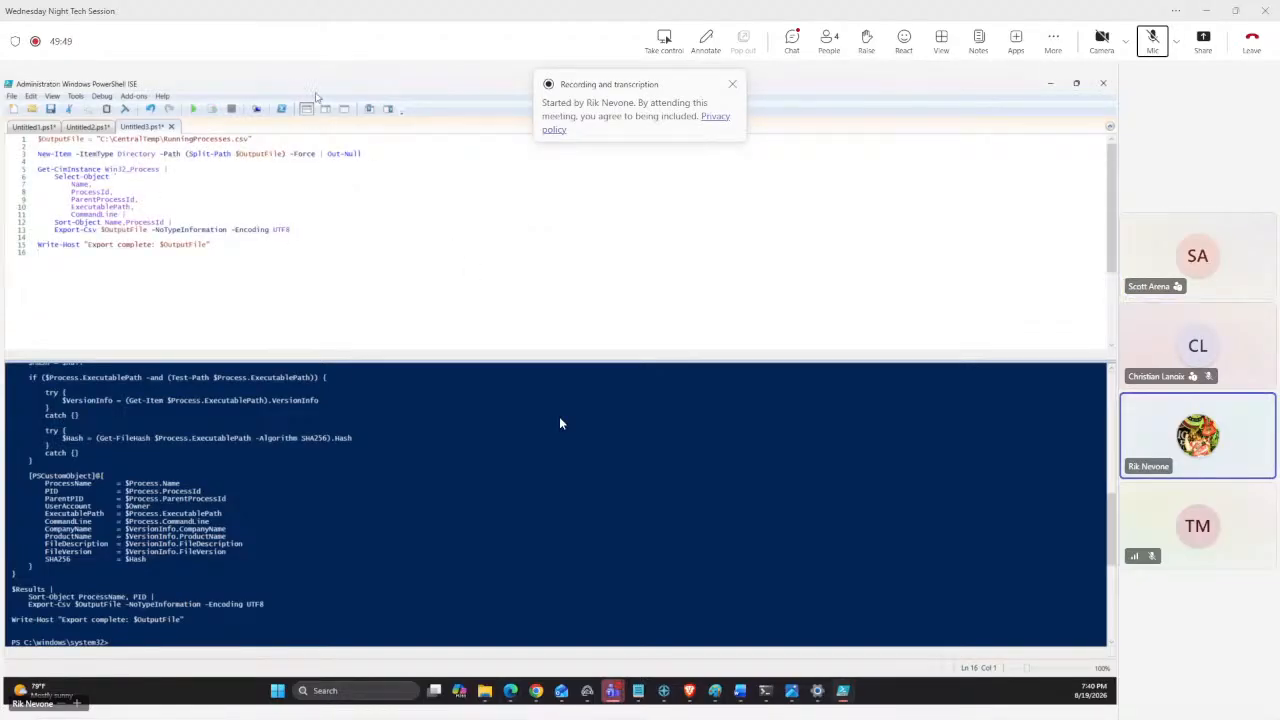
# Run the script to export running processes to C:\CentralTemp\RunningProcesses.csv, then show the desktop.
pyautogui.click(193, 109)
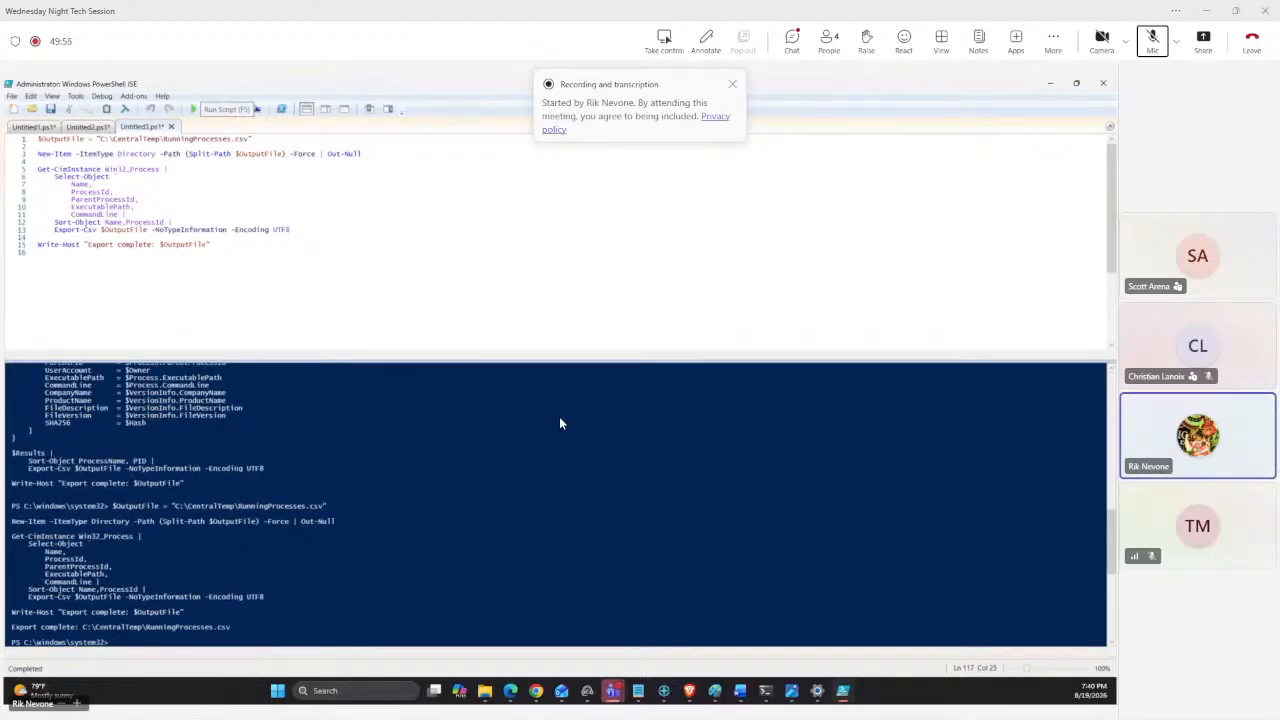
pyautogui.press('super+d')
pyautogui.press('super+d')
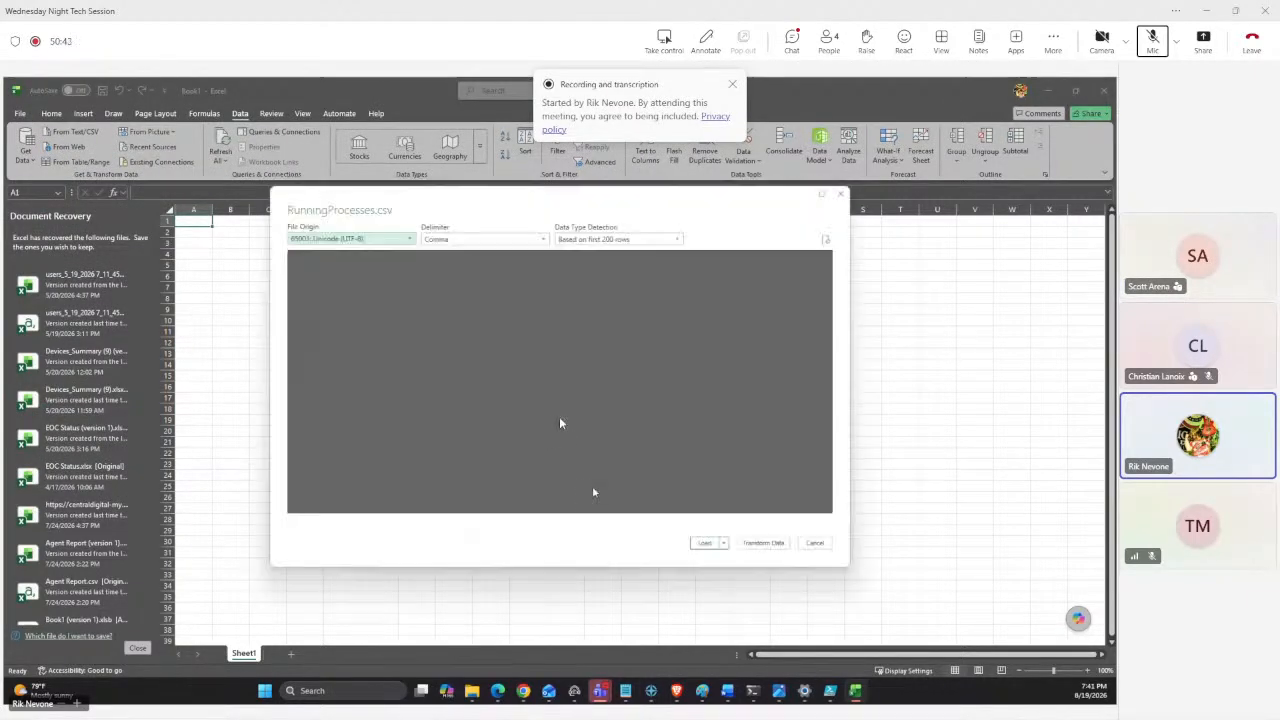
# Switch to Excel, load RunningProcesses.csv into the workbook and close the Queries & Connections pane.
pyautogui.click(703, 544)
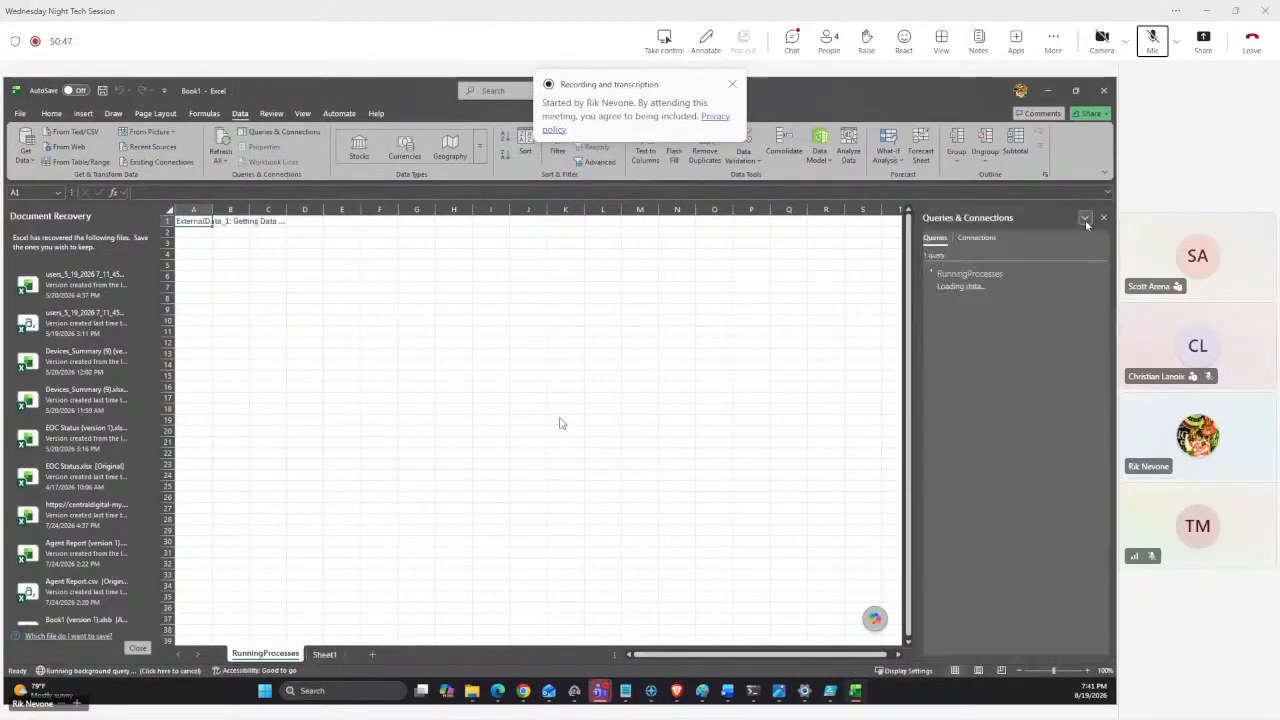
pyautogui.click(1103, 217)
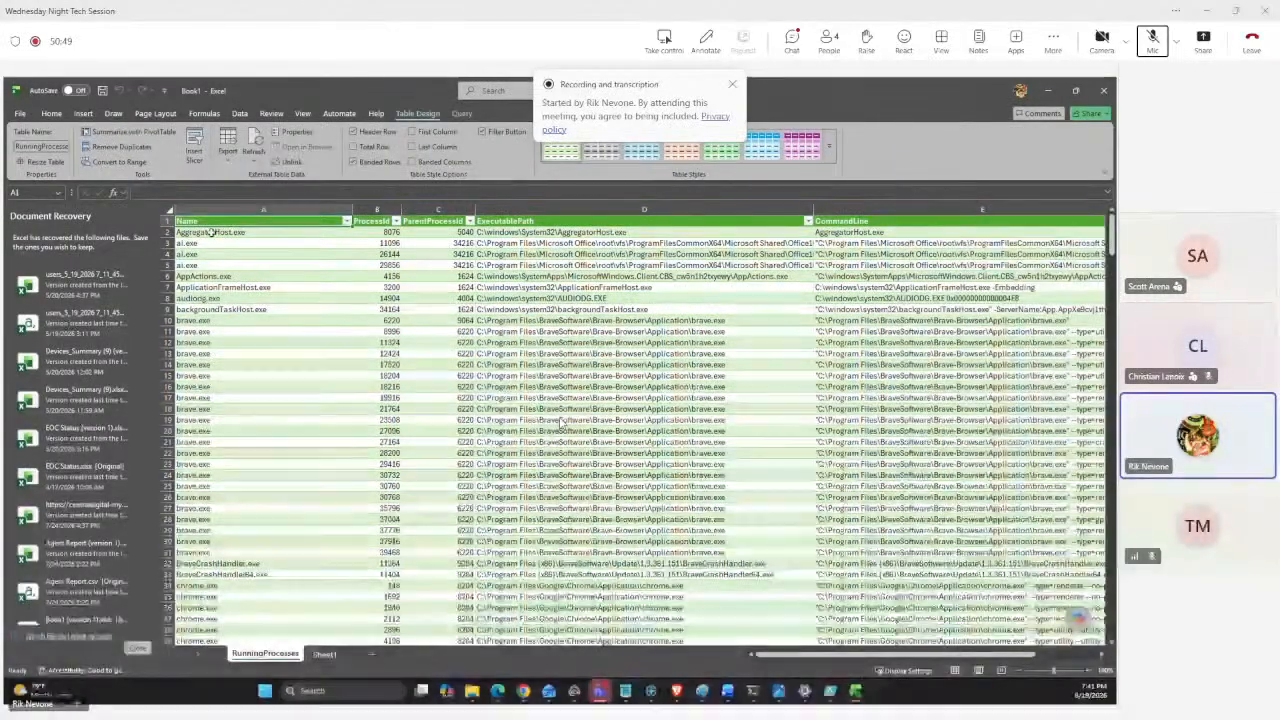
# Select the whole process table and autofit its column widths.
pyautogui.hotkey('ctrl', 'a')
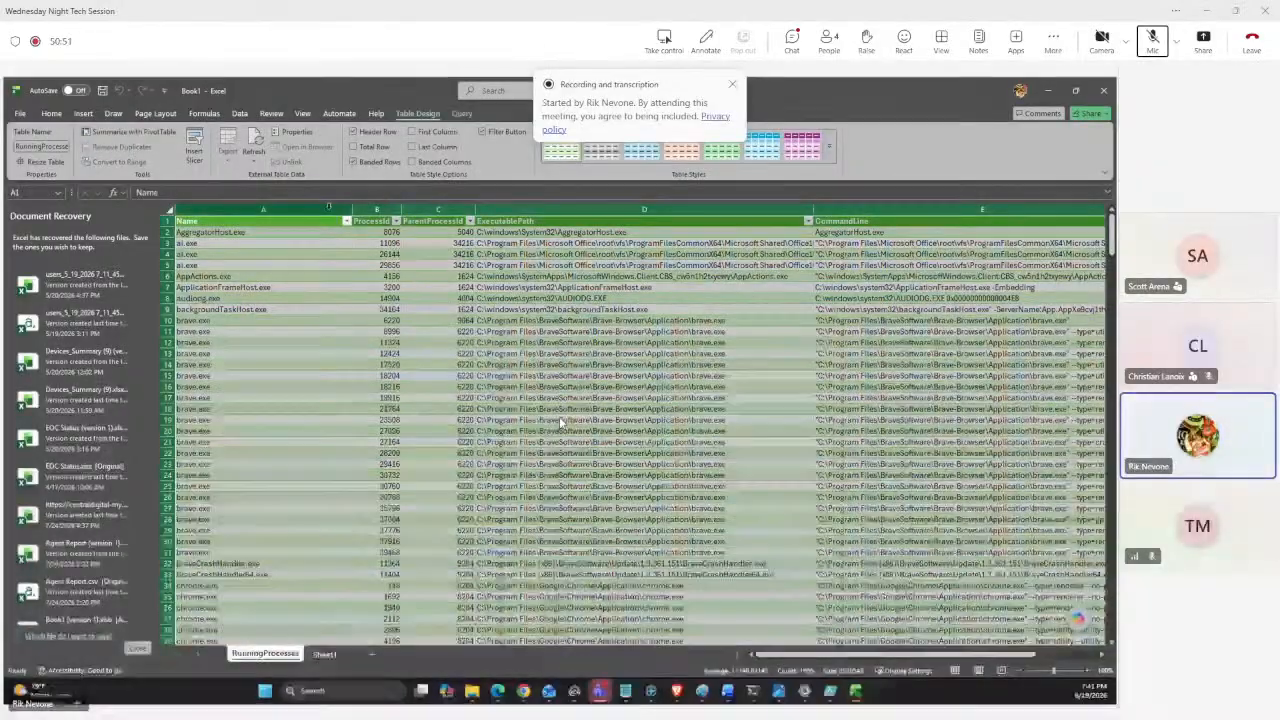
pyautogui.doubleClick(353, 209)
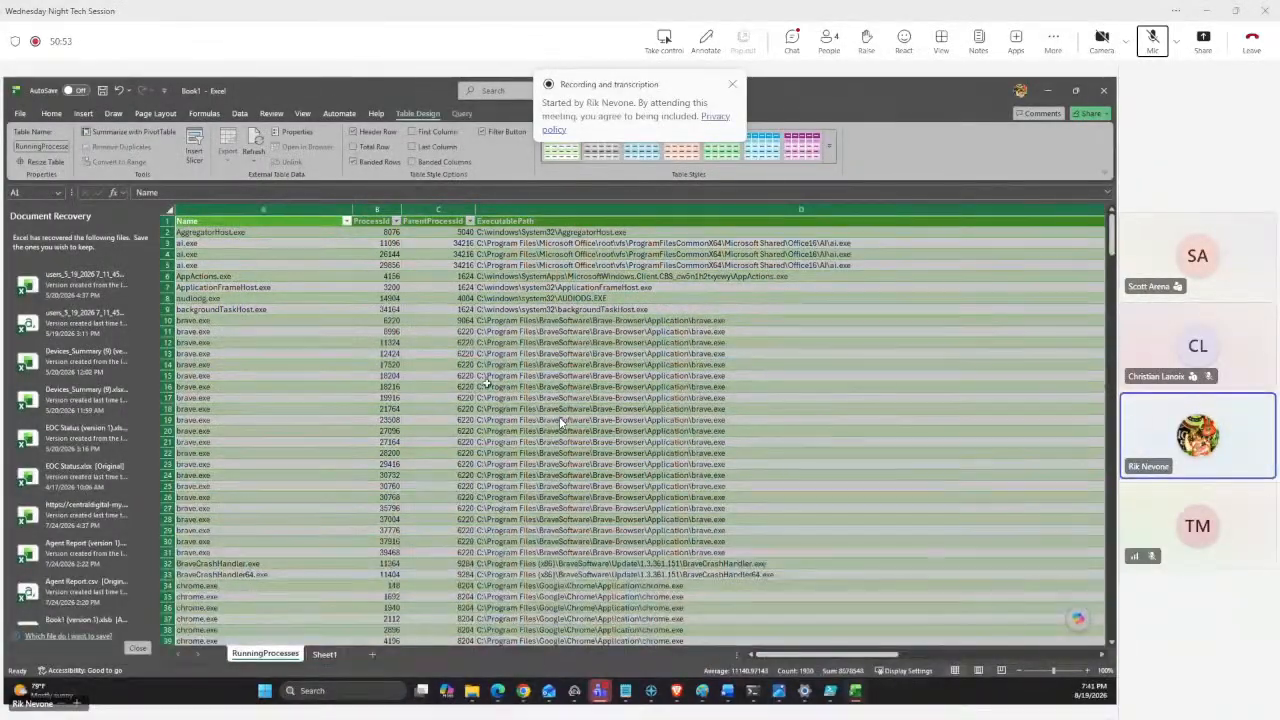
# Scroll through the process list to examine the process names, IDs and executable paths.
pyautogui.click(565, 397)
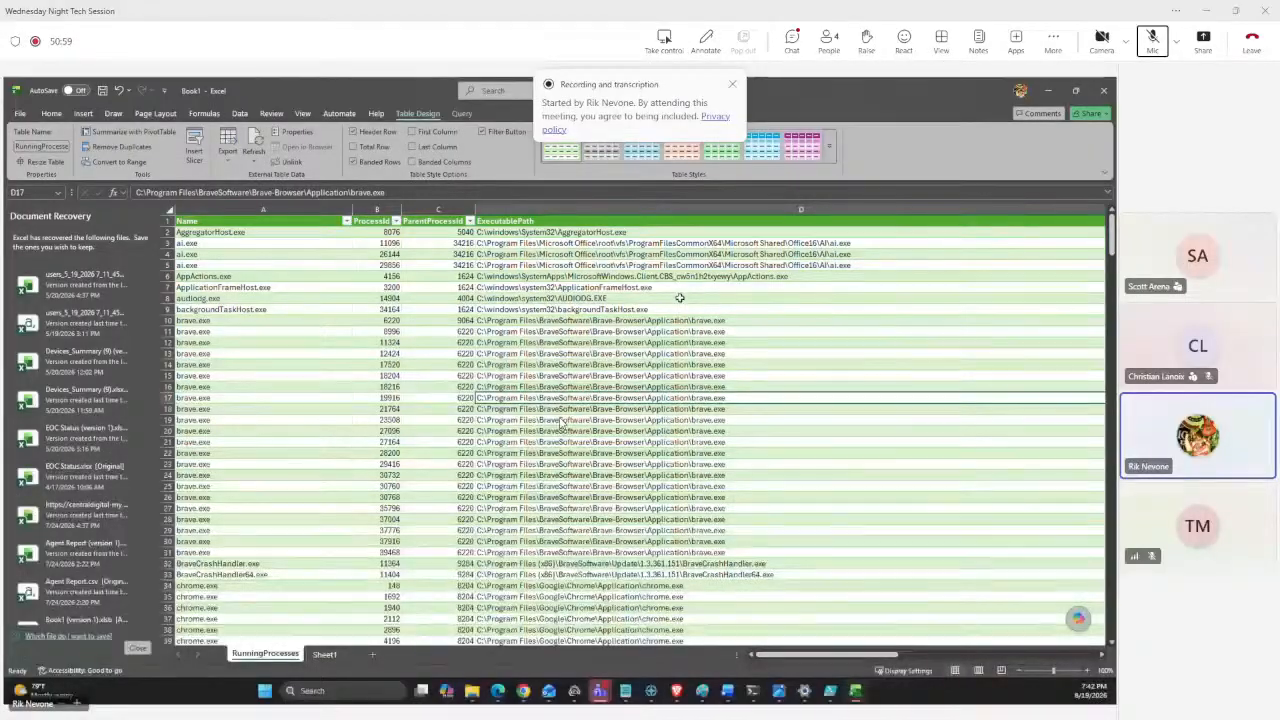
pyautogui.scroll(-3, 679, 299)
pyautogui.scroll(-9, 678, 304)
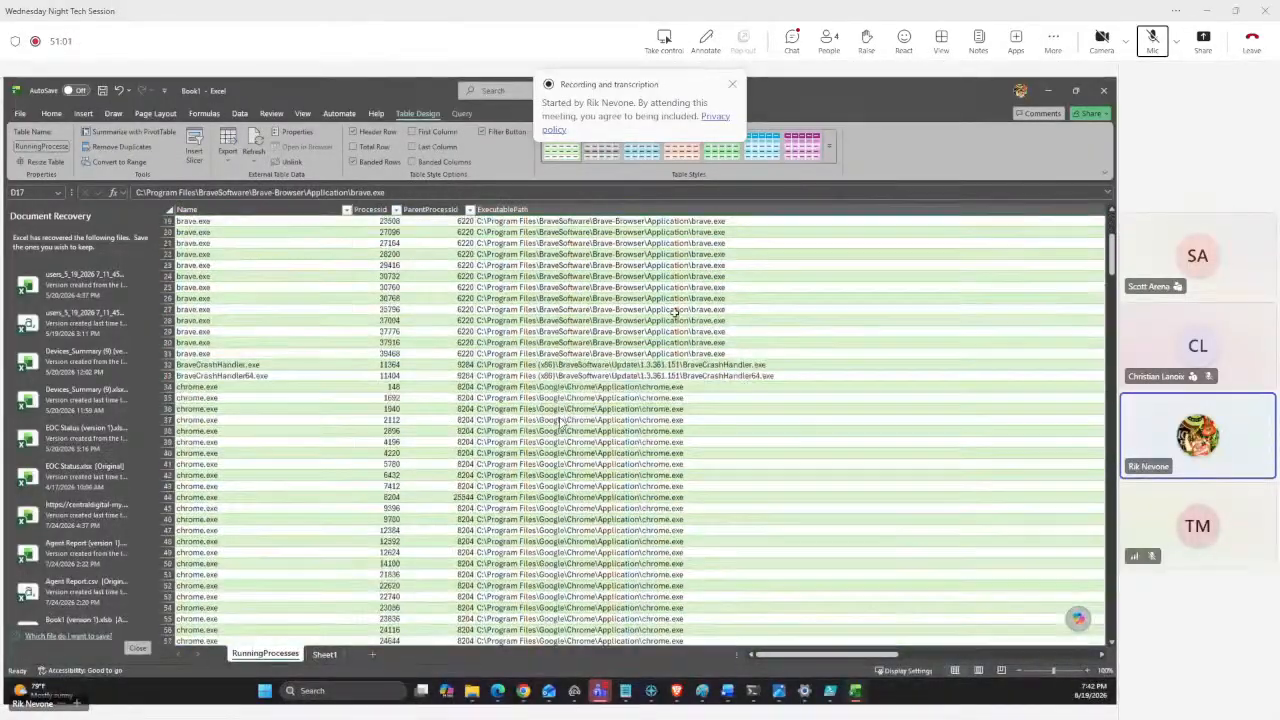
pyautogui.scroll(-9, 673, 314)
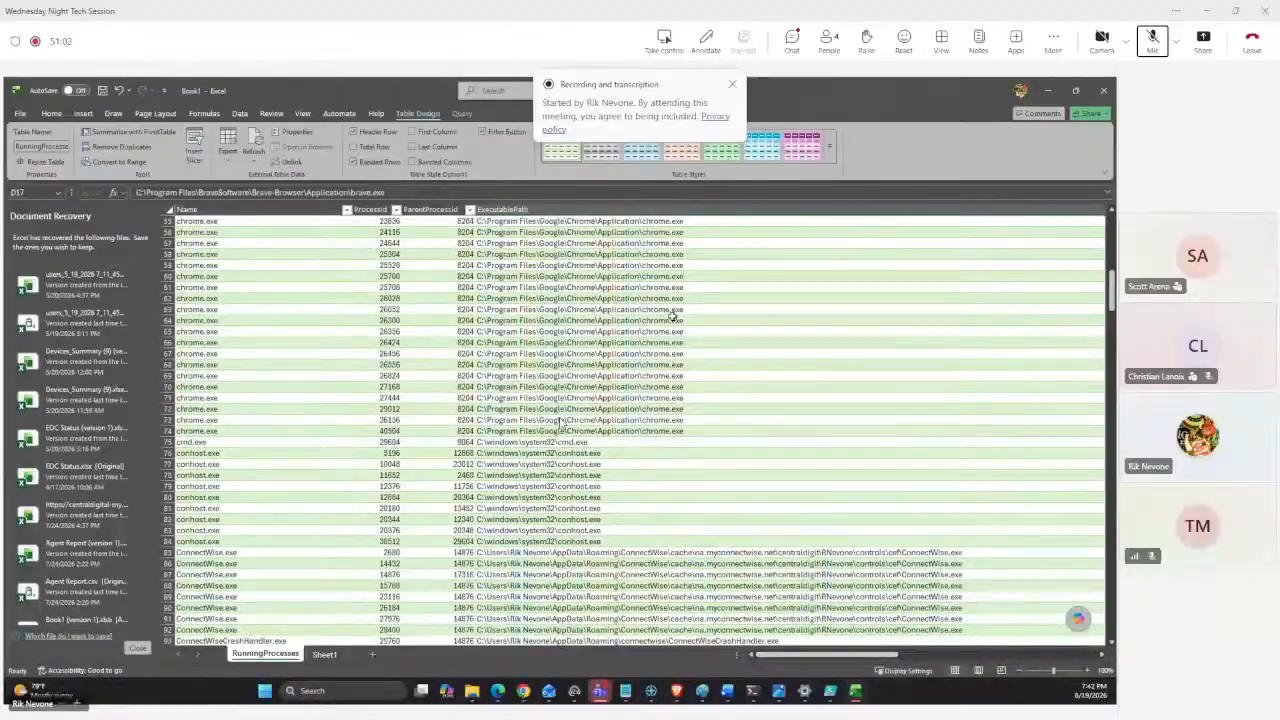
pyautogui.scroll(-10, 673, 314)
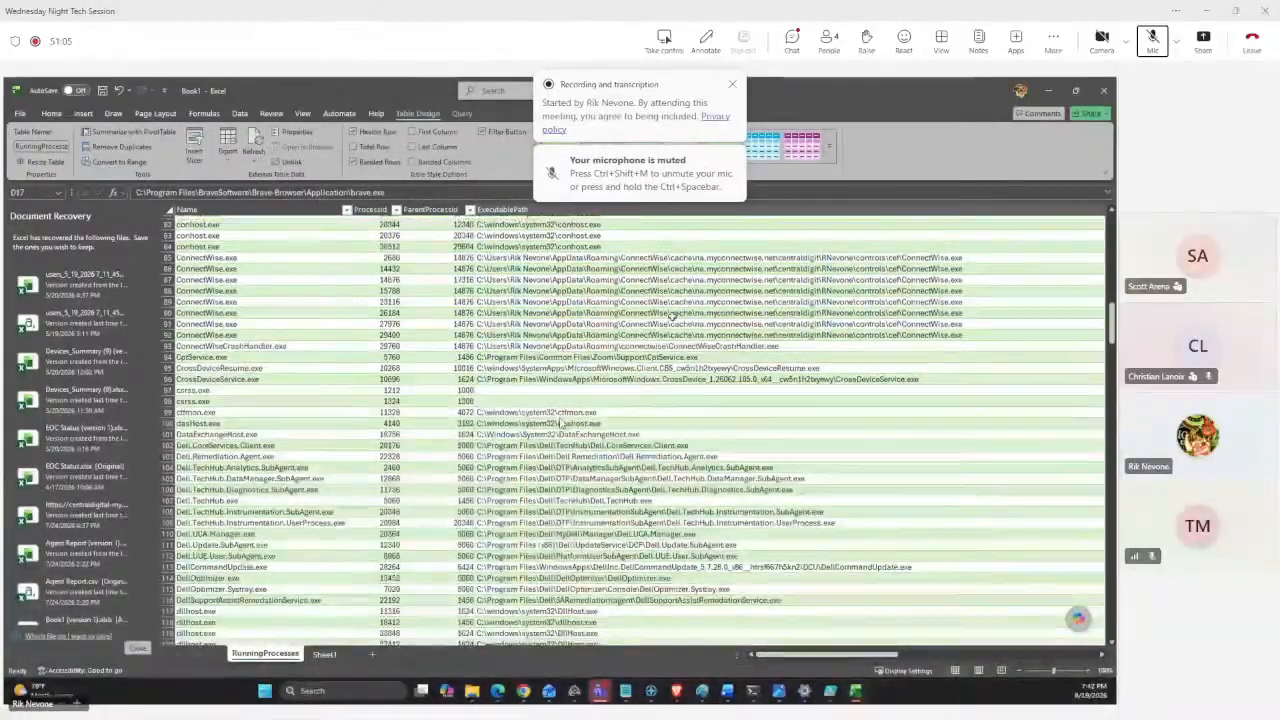
pyautogui.scroll(-20, 673, 316)
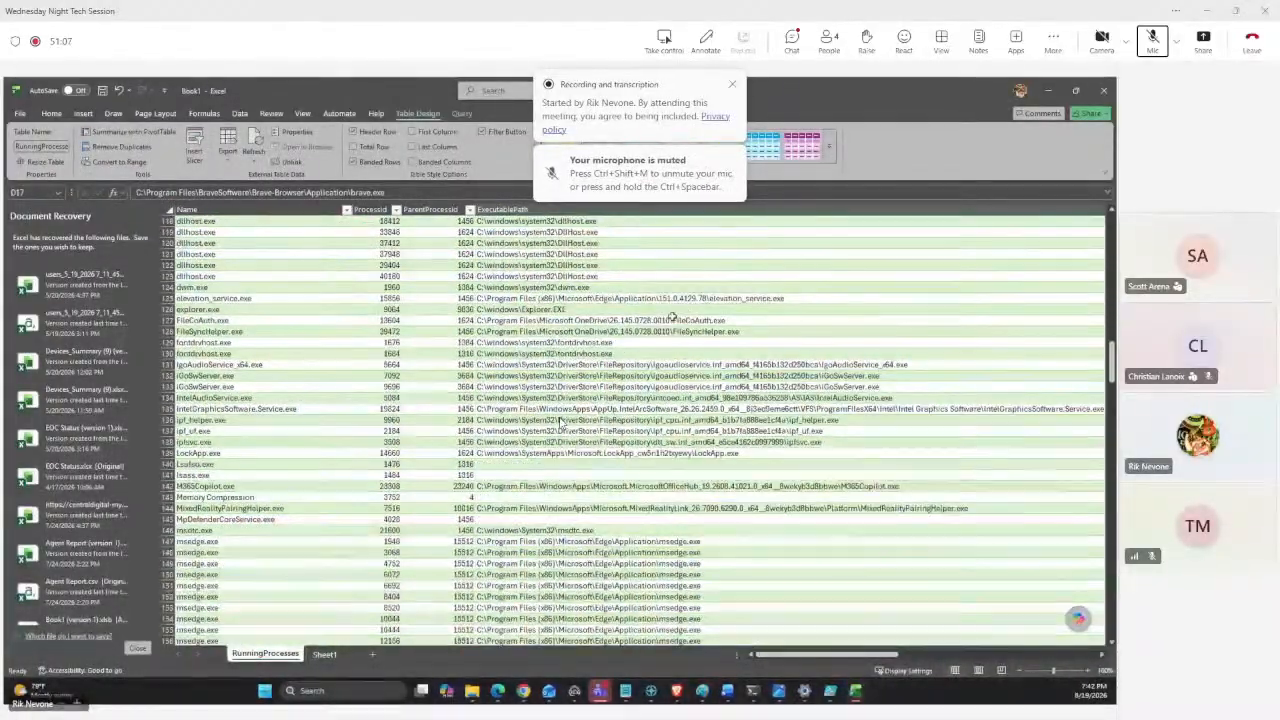
pyautogui.scroll(-12, 673, 316)
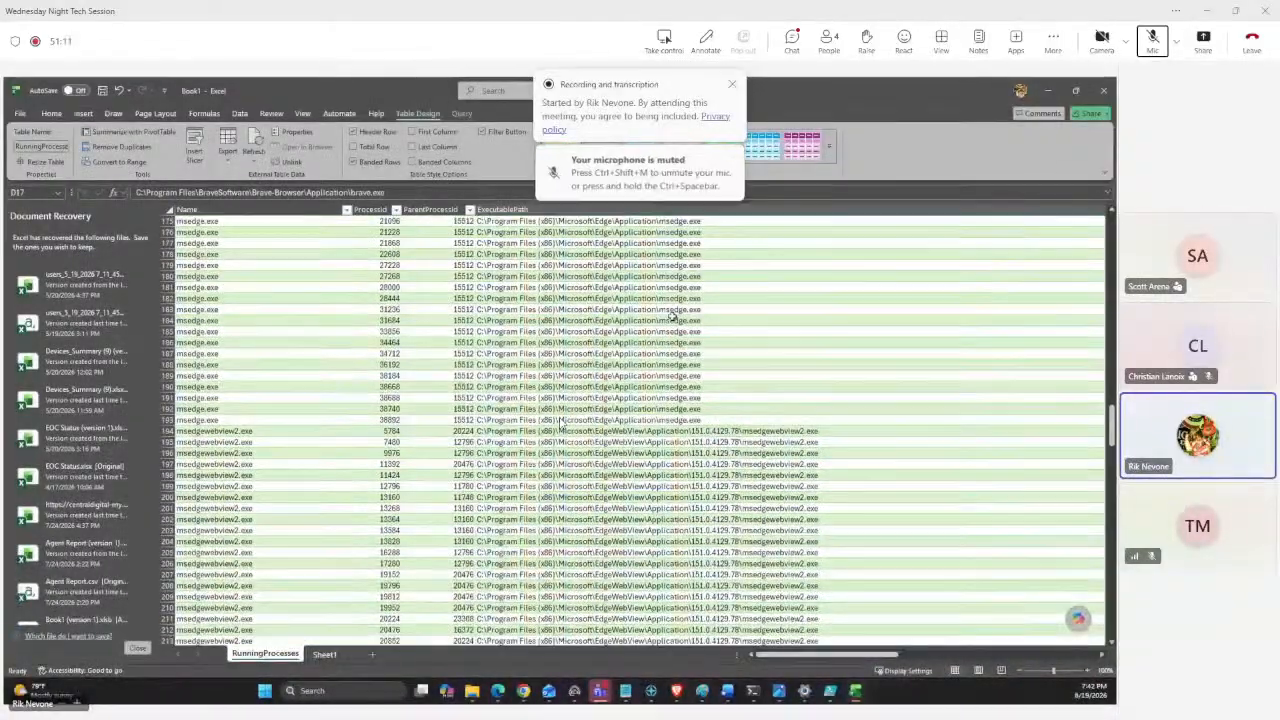
pyautogui.scroll(10, 489, 366)
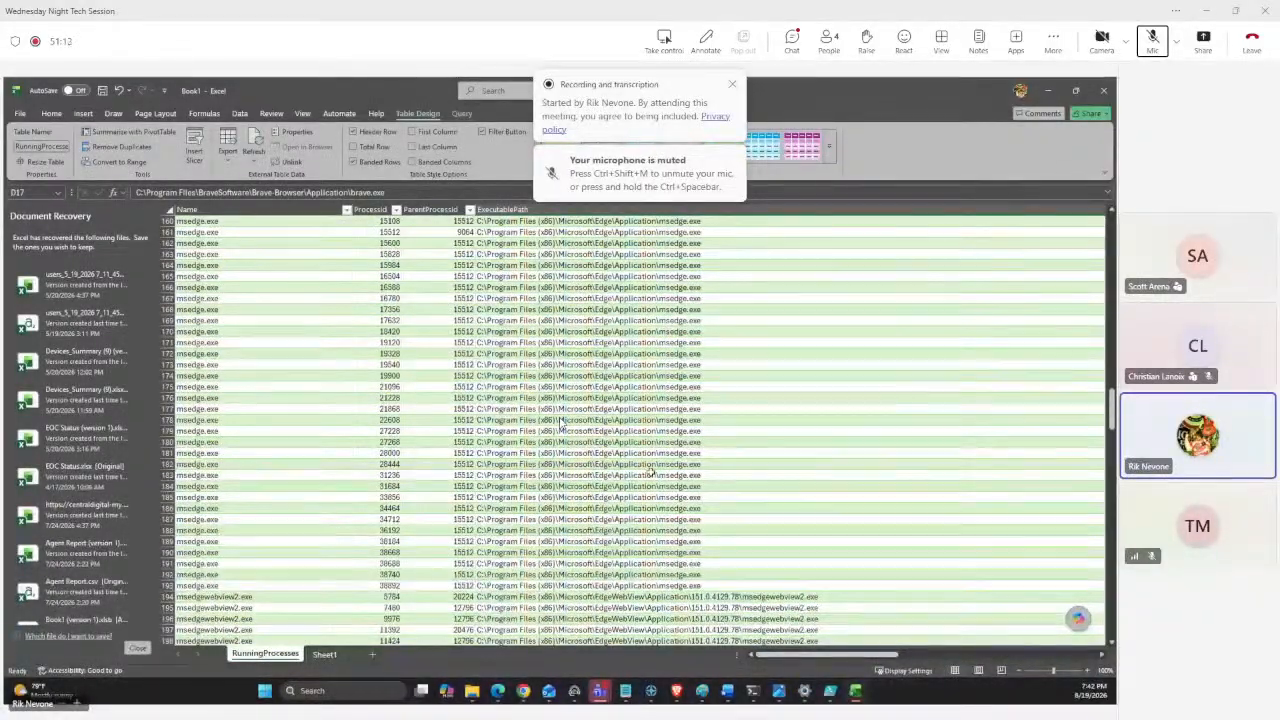
pyautogui.scroll(5, 648, 446)
pyautogui.scroll(3, 649, 445)
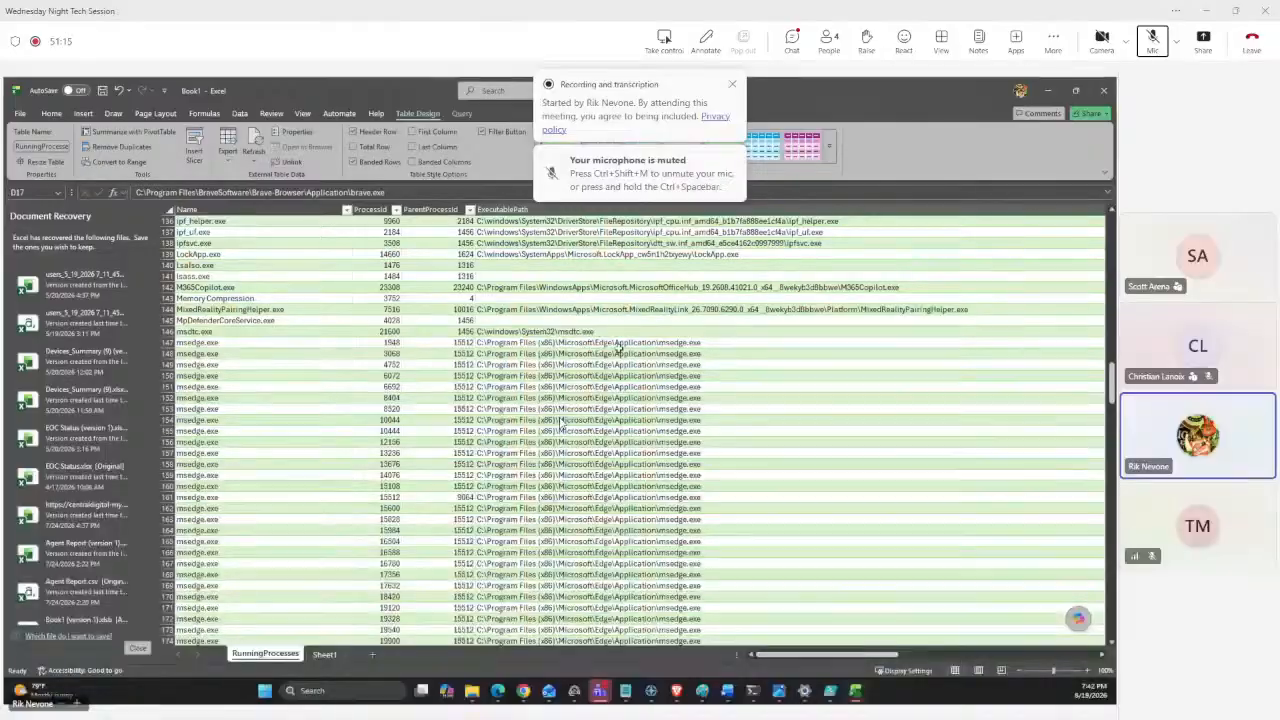
pyautogui.scroll(-11, 614, 354)
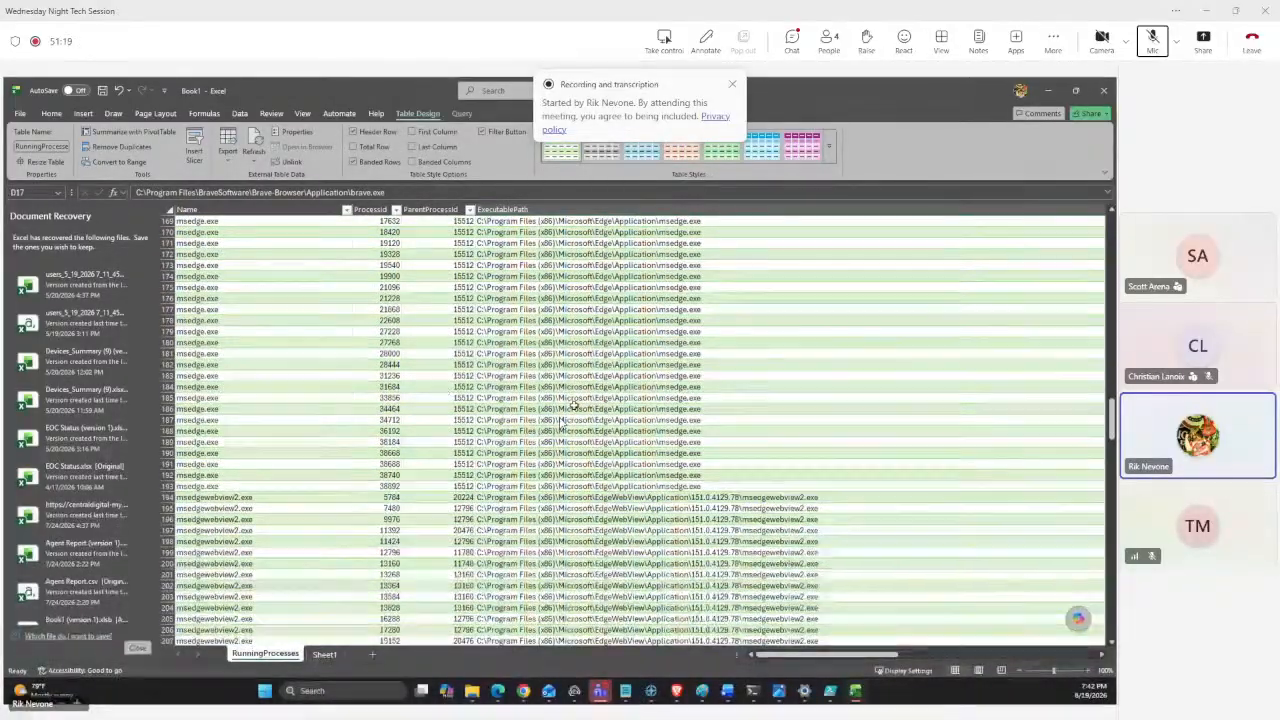
pyautogui.scroll(-4, 573, 406)
pyautogui.scroll(-11, 573, 406)
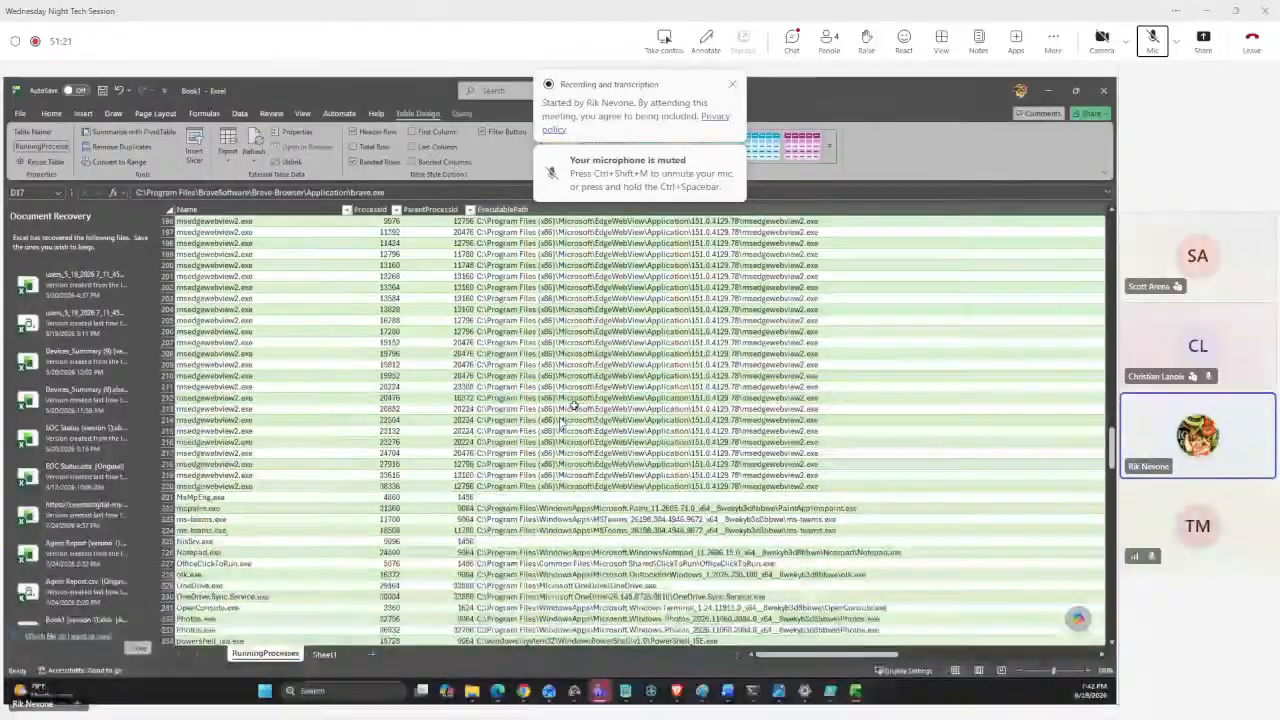
pyautogui.scroll(-17, 573, 406)
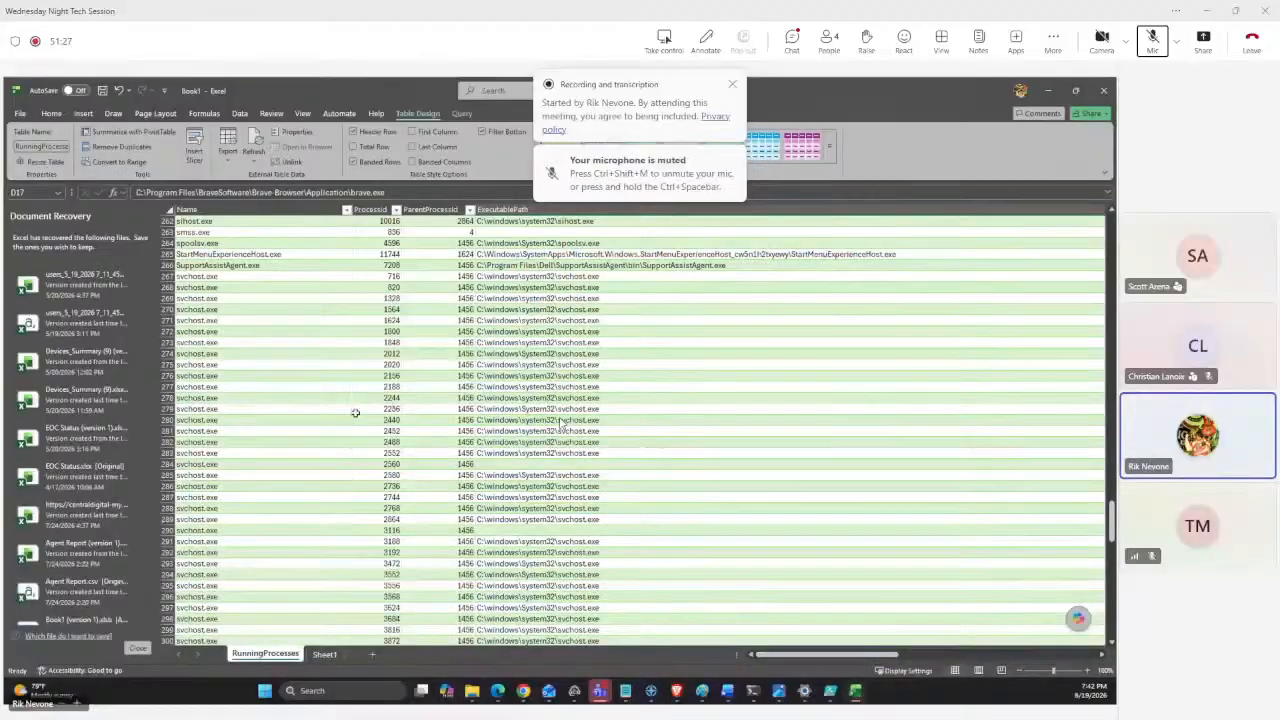
pyautogui.click(526, 464)
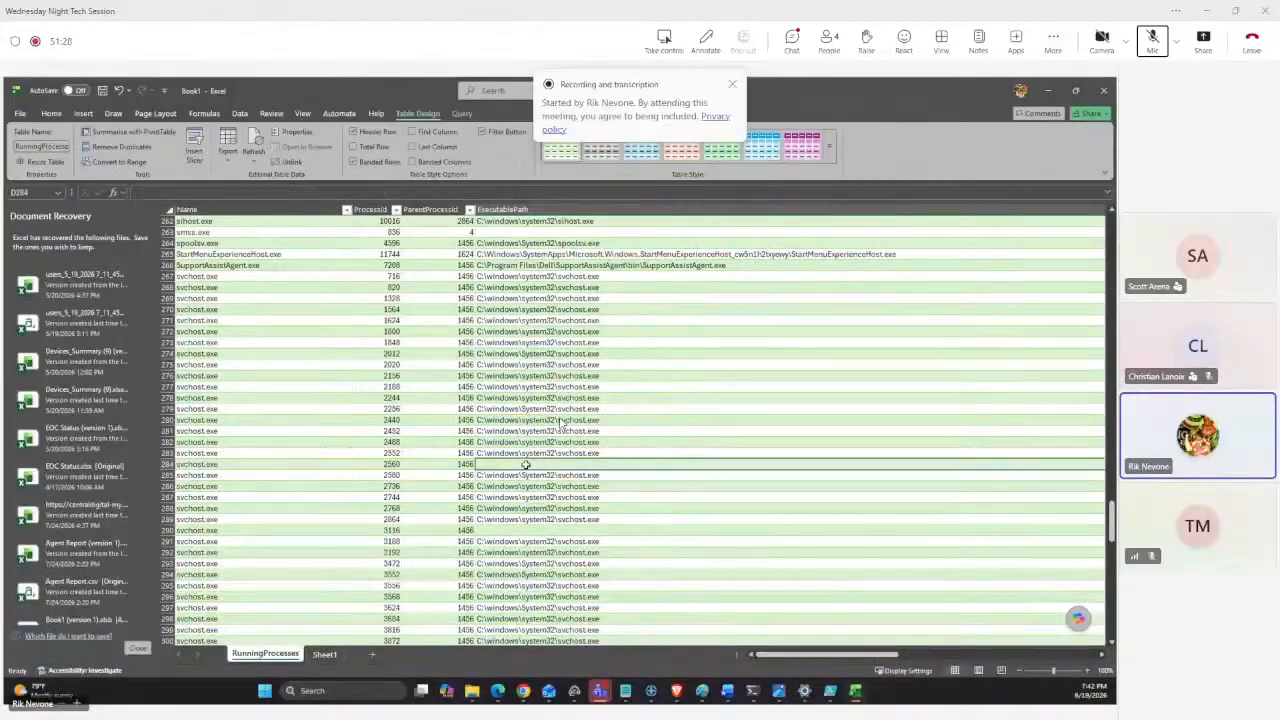
pyautogui.click(549, 528)
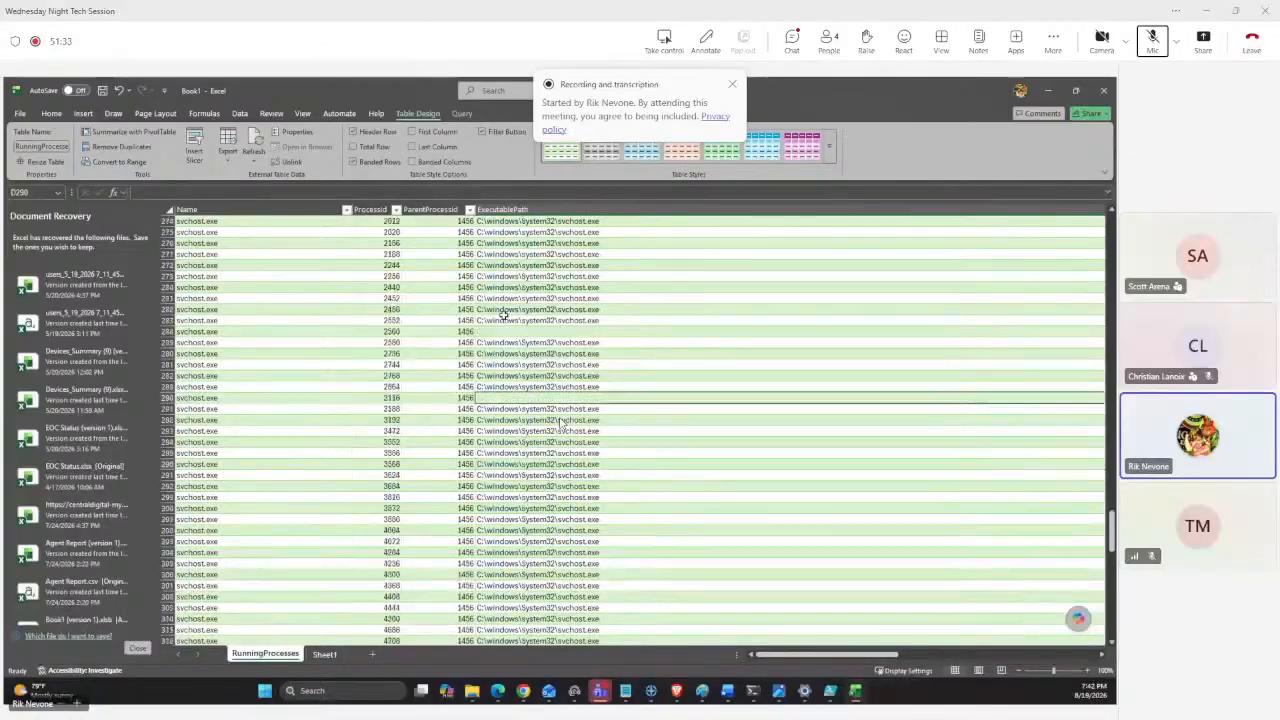
pyautogui.scroll(-9, 562, 424)
pyautogui.scroll(-9, 562, 424)
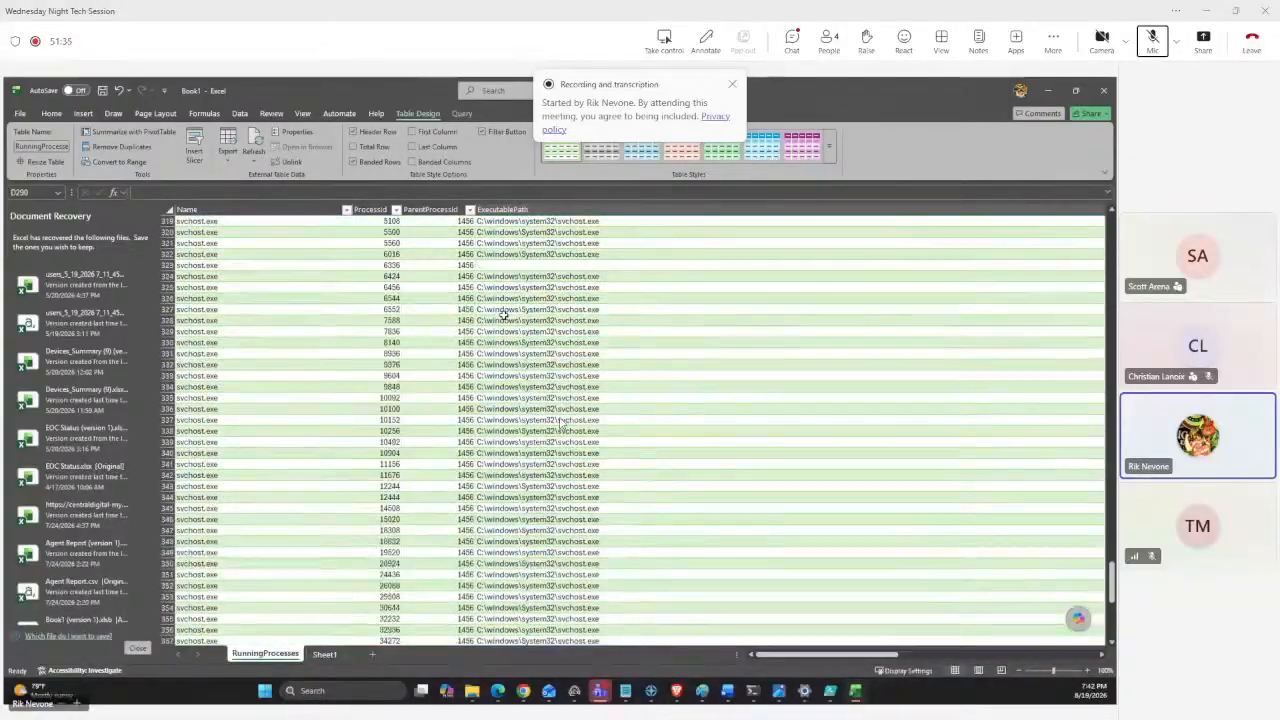
# Inspect the svchost.exe rows with blank executable paths, checking their process and parent process IDs.
pyautogui.click(522, 267)
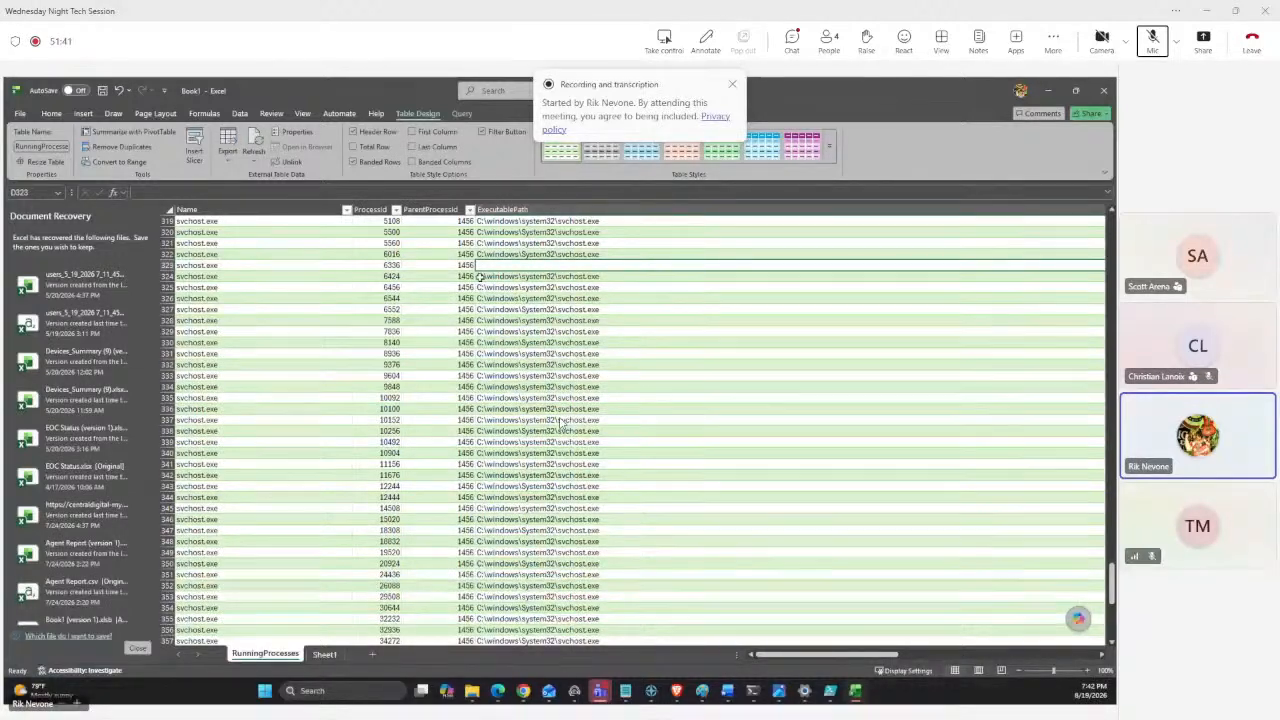
pyautogui.click(390, 266)
pyautogui.click(436, 265)
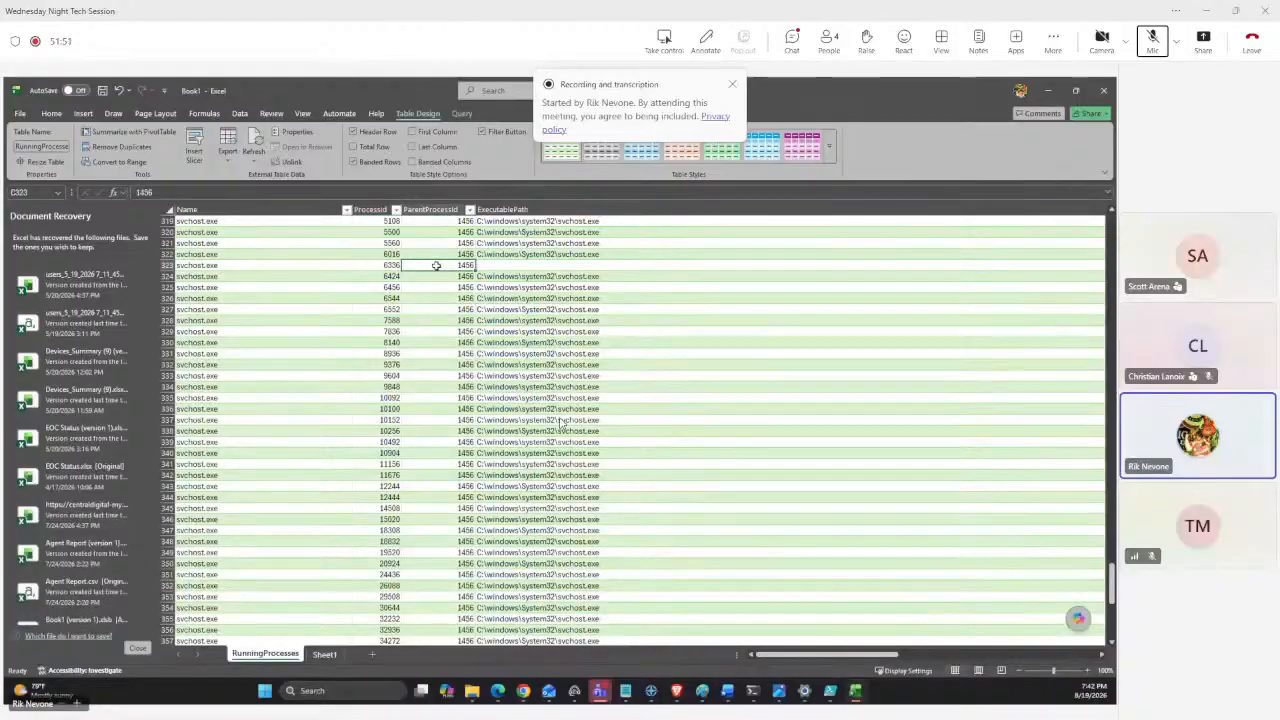
pyautogui.moveTo(436, 265); pyautogui.dragTo(440, 277)
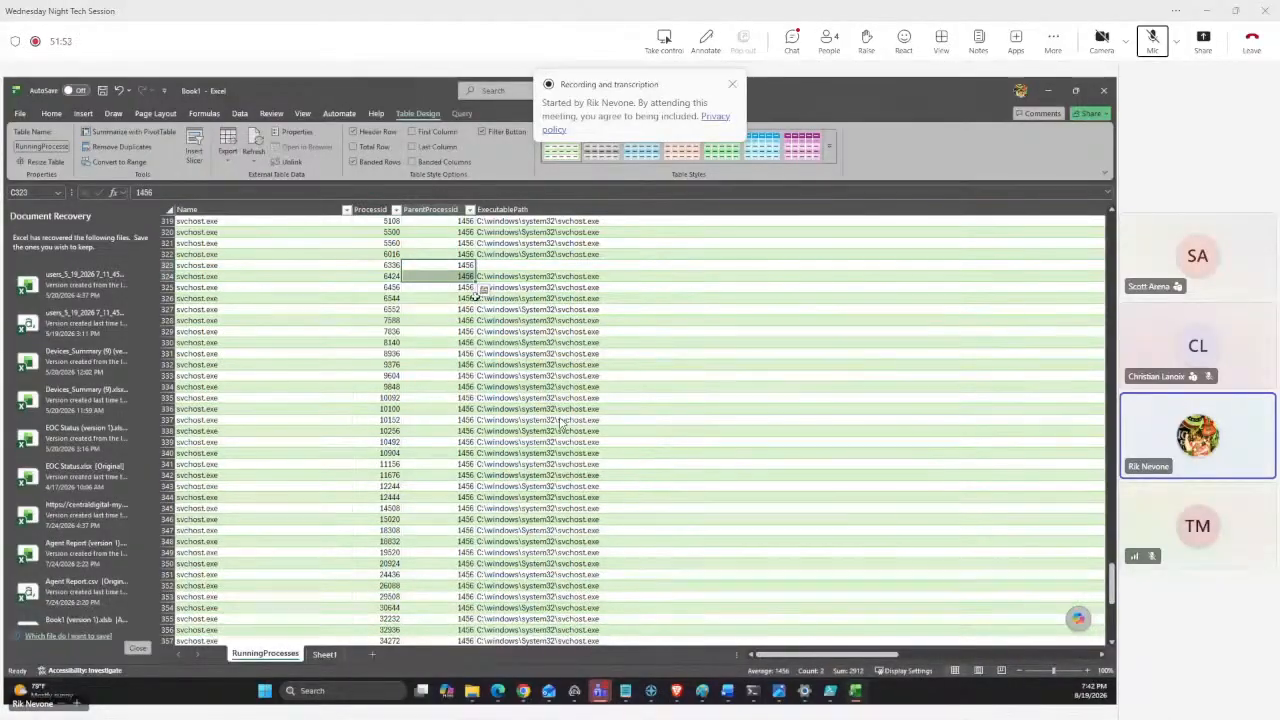
pyautogui.moveTo(381, 267); pyautogui.dragTo(381, 271)
pyautogui.click(587, 302)
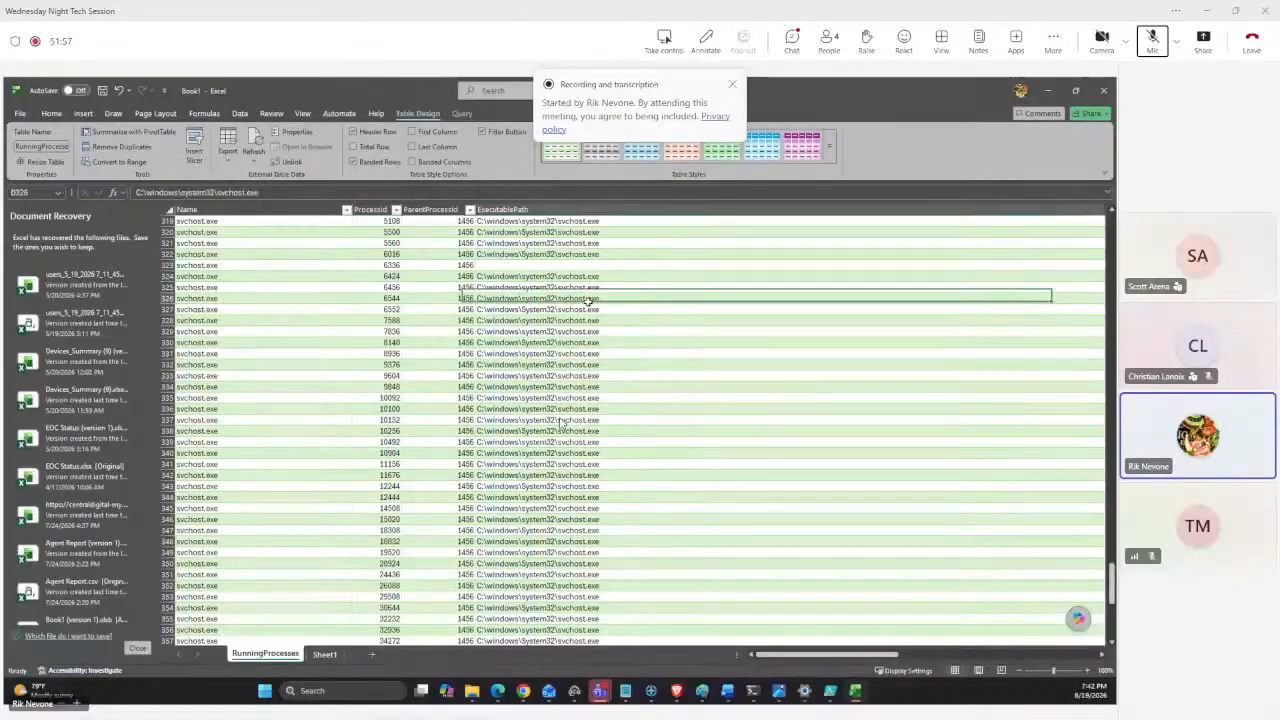
pyautogui.click(377, 267)
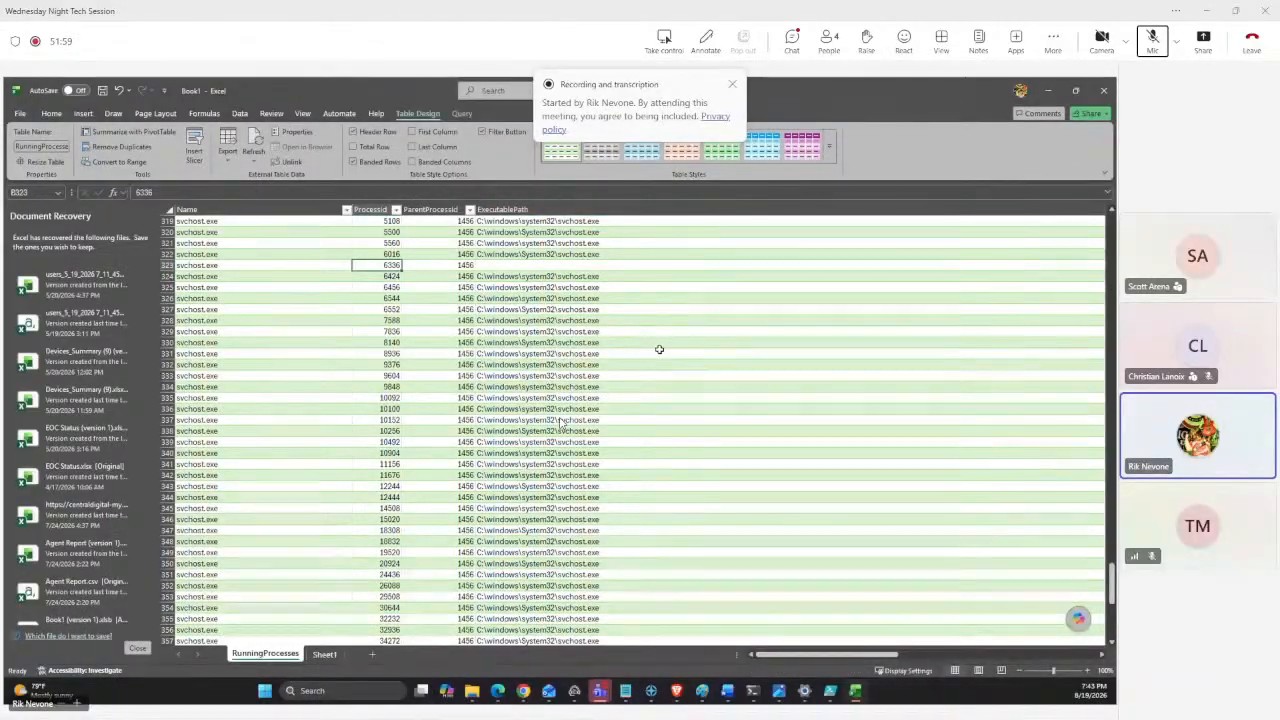
# Scroll through the process table to compare the svchost.exe entries and the processes listed after them.
pyautogui.scroll(5, 607, 354)
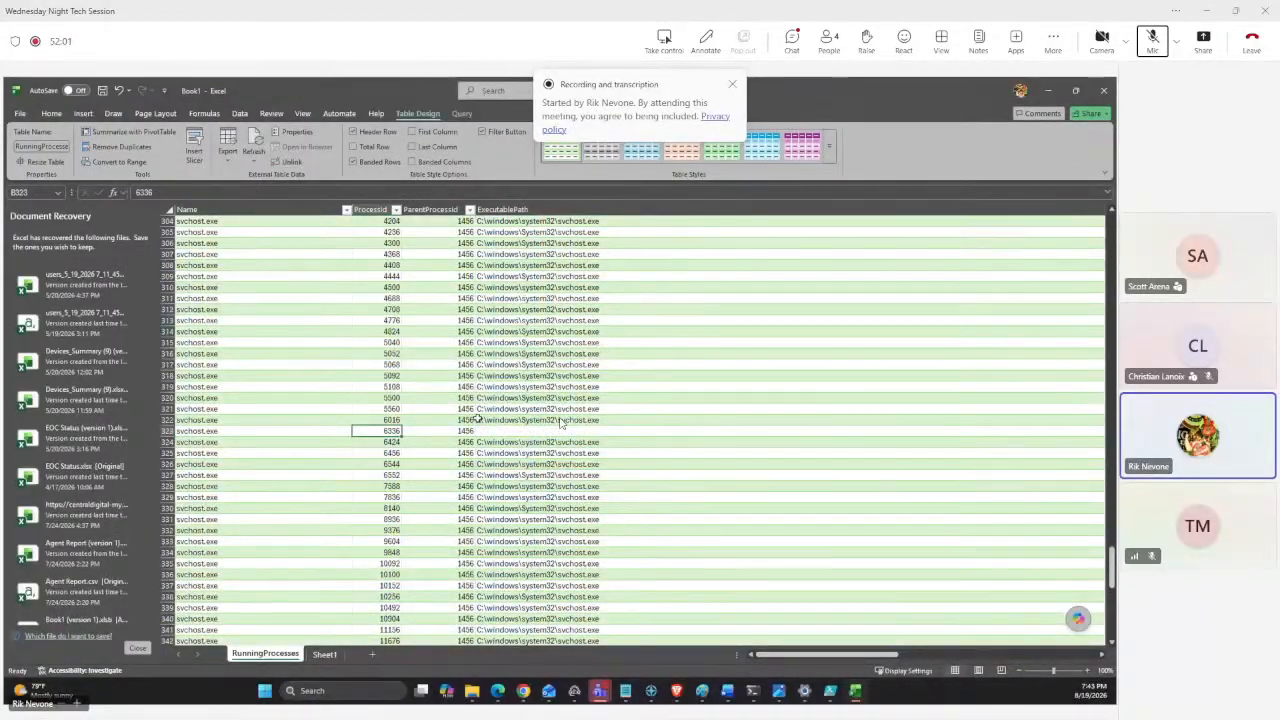
pyautogui.scroll(7, 478, 419)
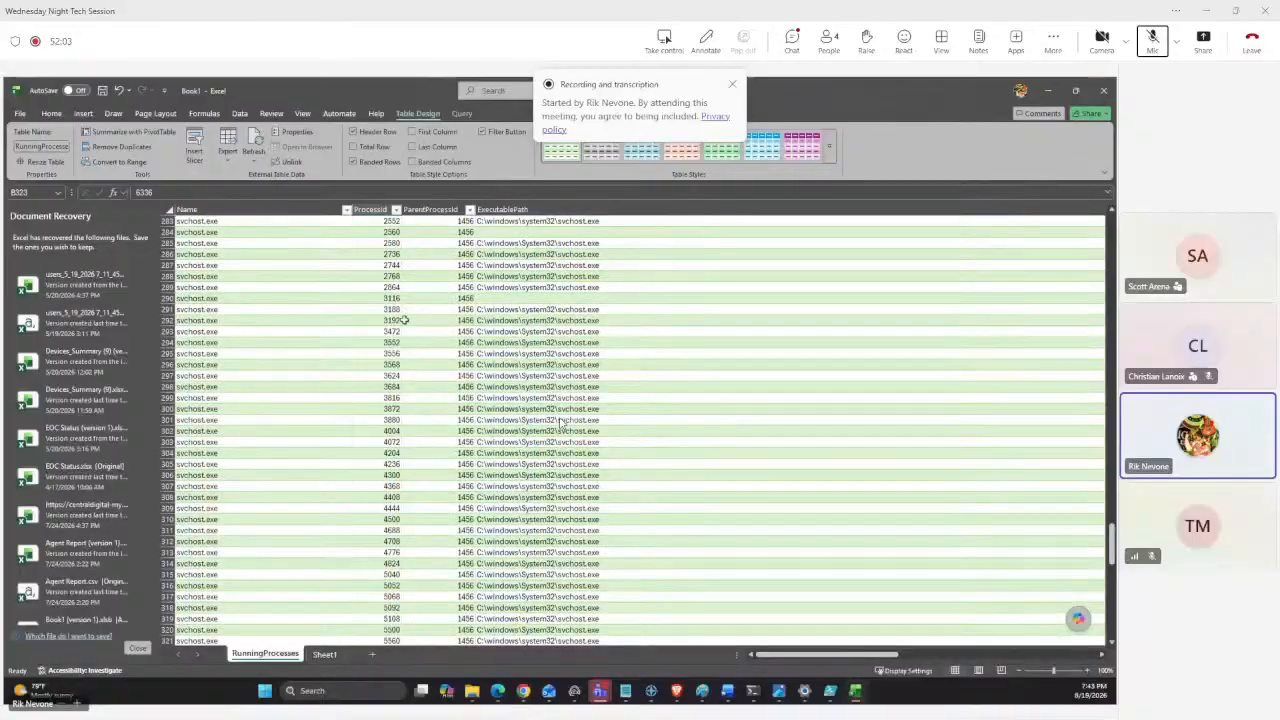
pyautogui.click(380, 298)
pyautogui.scroll(2, 456, 342)
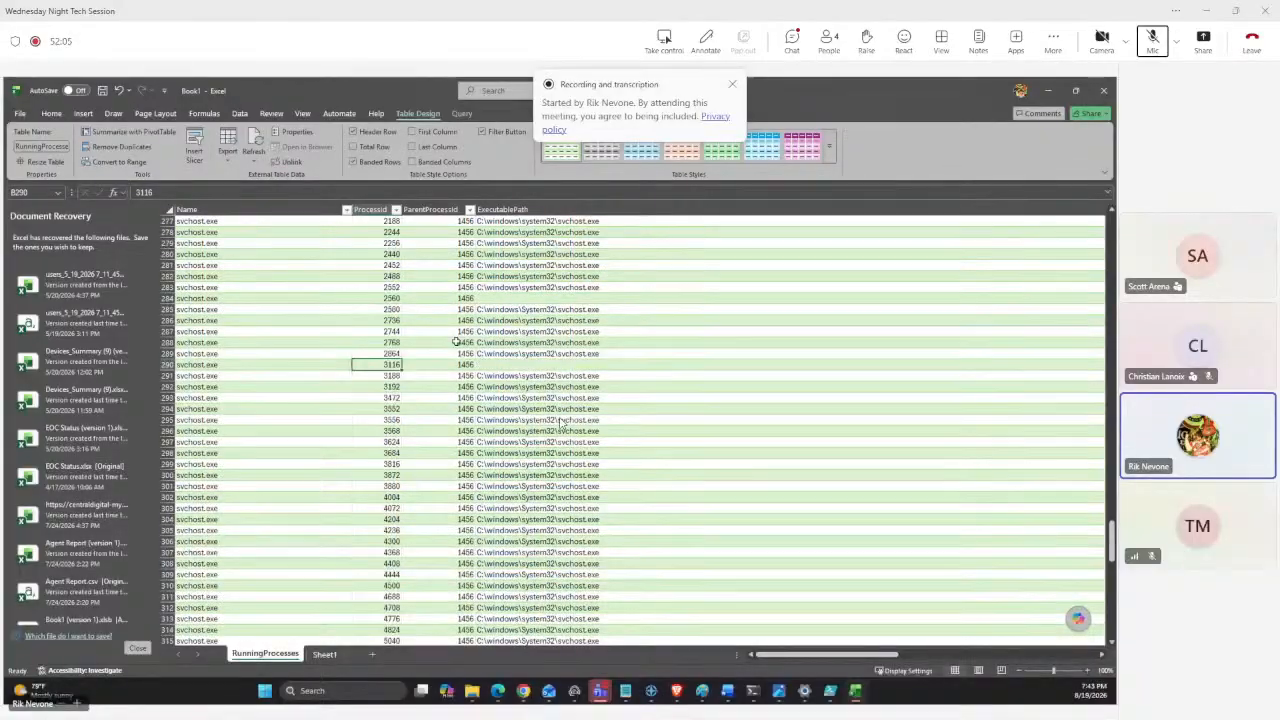
pyautogui.scroll(1, 456, 342)
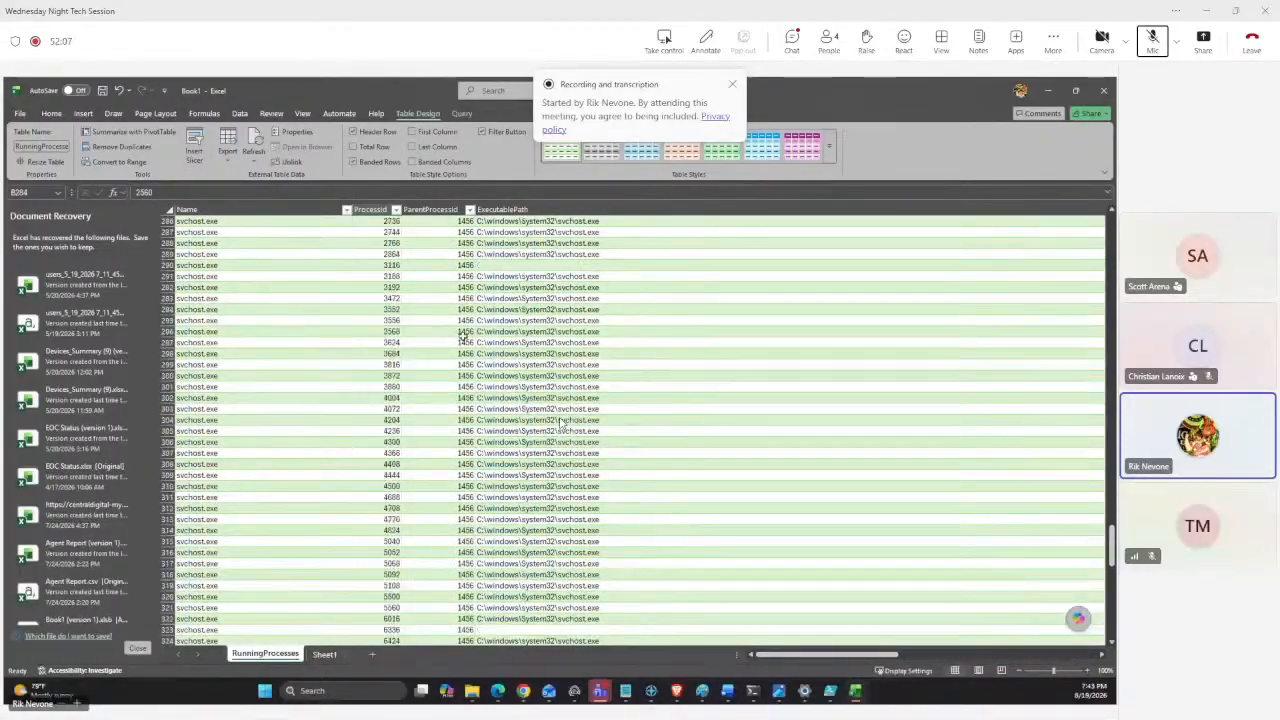
pyautogui.scroll(-16, 464, 336)
pyautogui.scroll(-6, 466, 335)
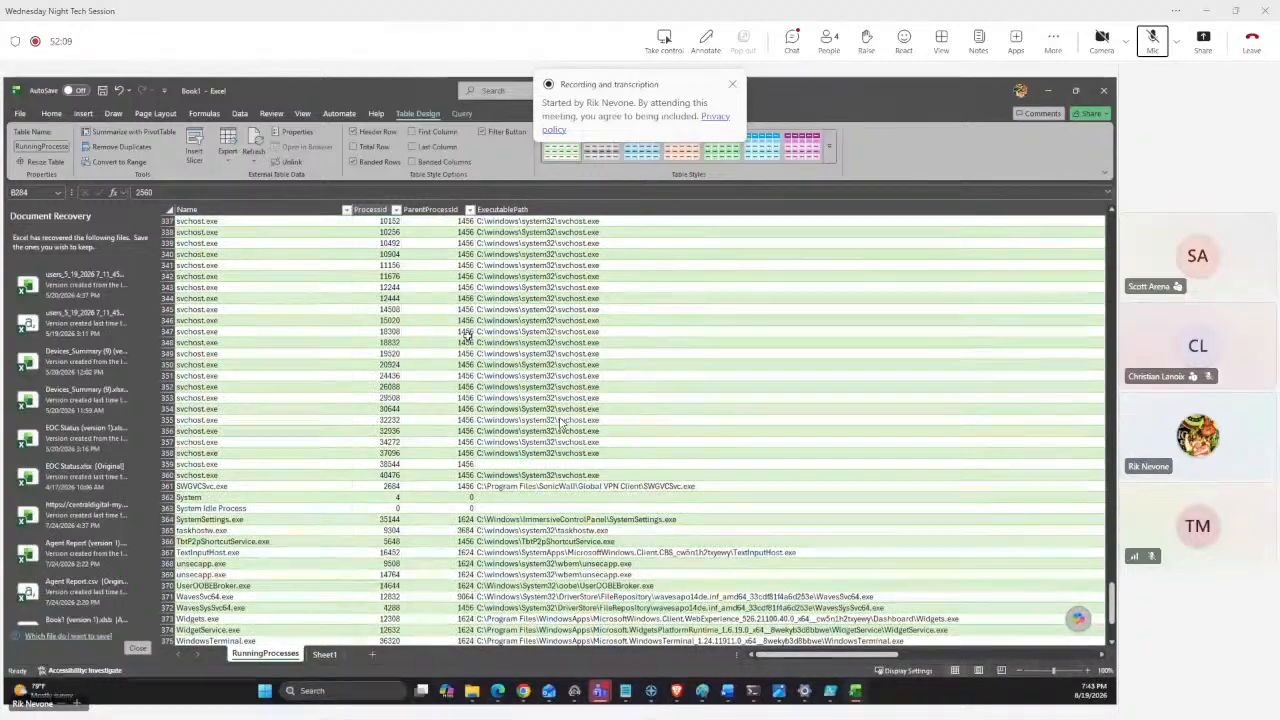
pyautogui.scroll(-8, 473, 366)
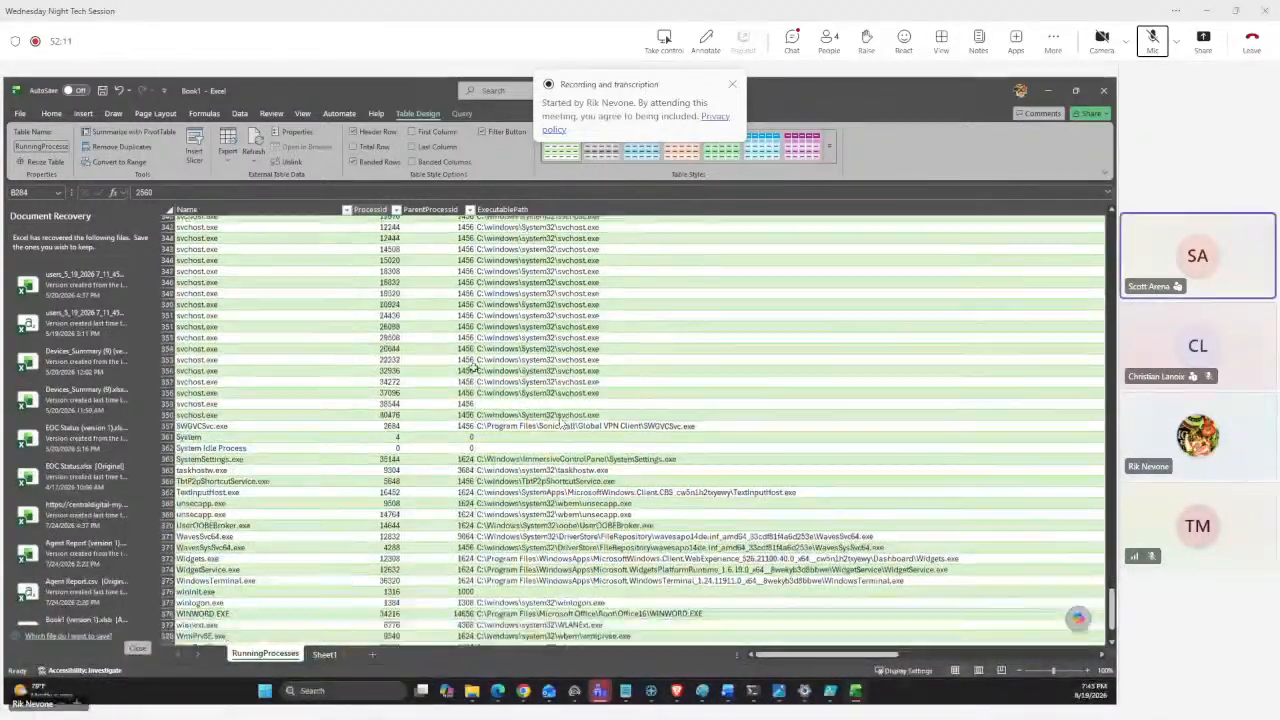
pyautogui.scroll(6, 473, 366)
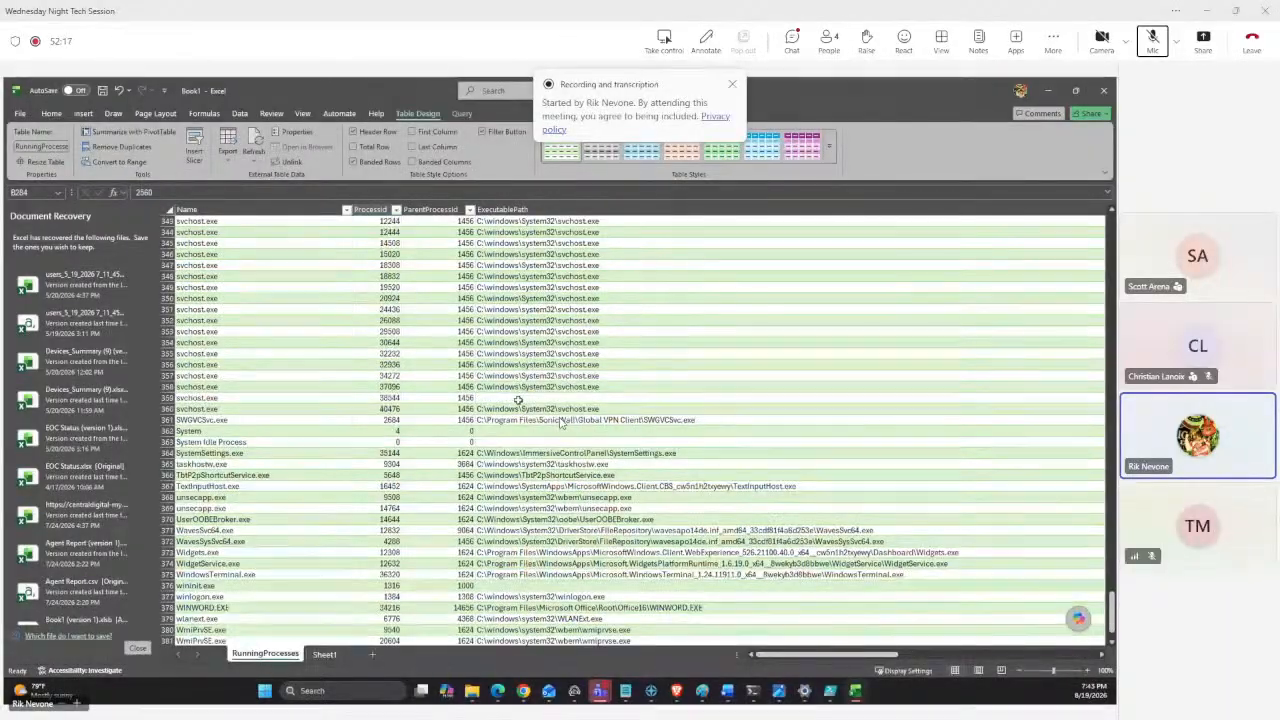
pyautogui.scroll(7, 800, 581)
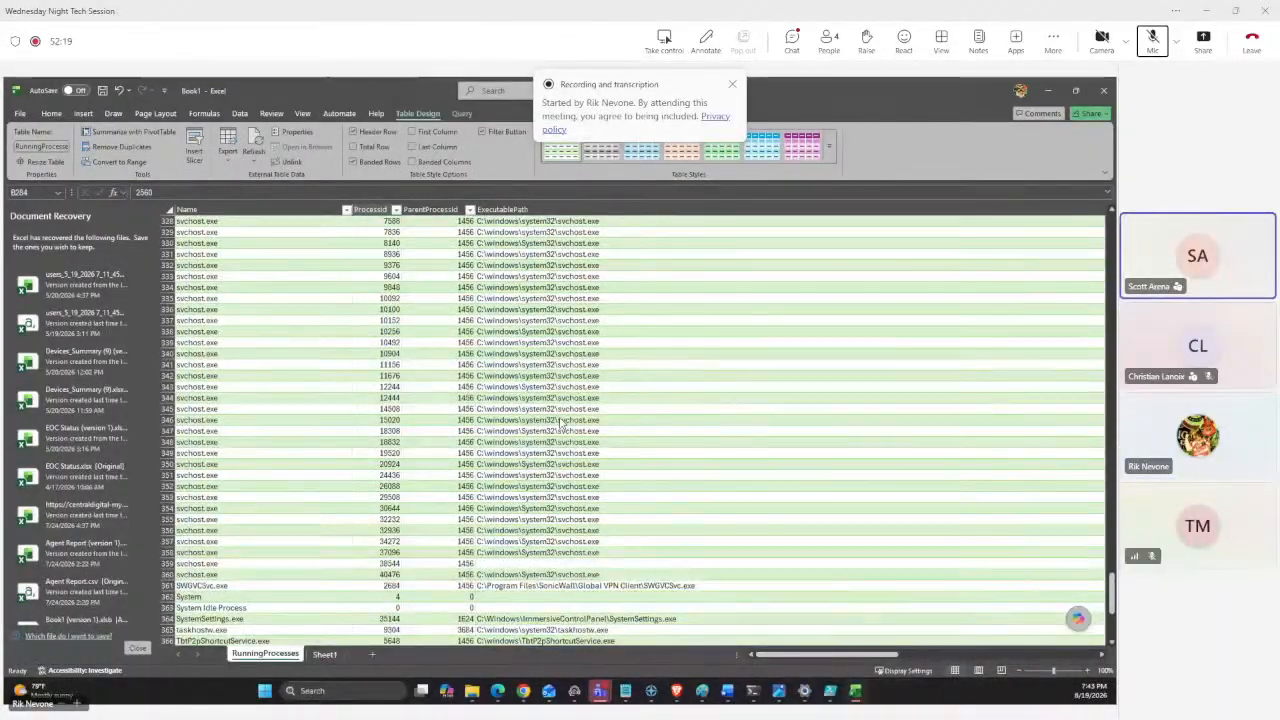
# Scroll across to the CommandLine column and examine the svchost.exe command lines.
pyautogui.moveTo(830, 655); pyautogui.dragTo(970, 656)
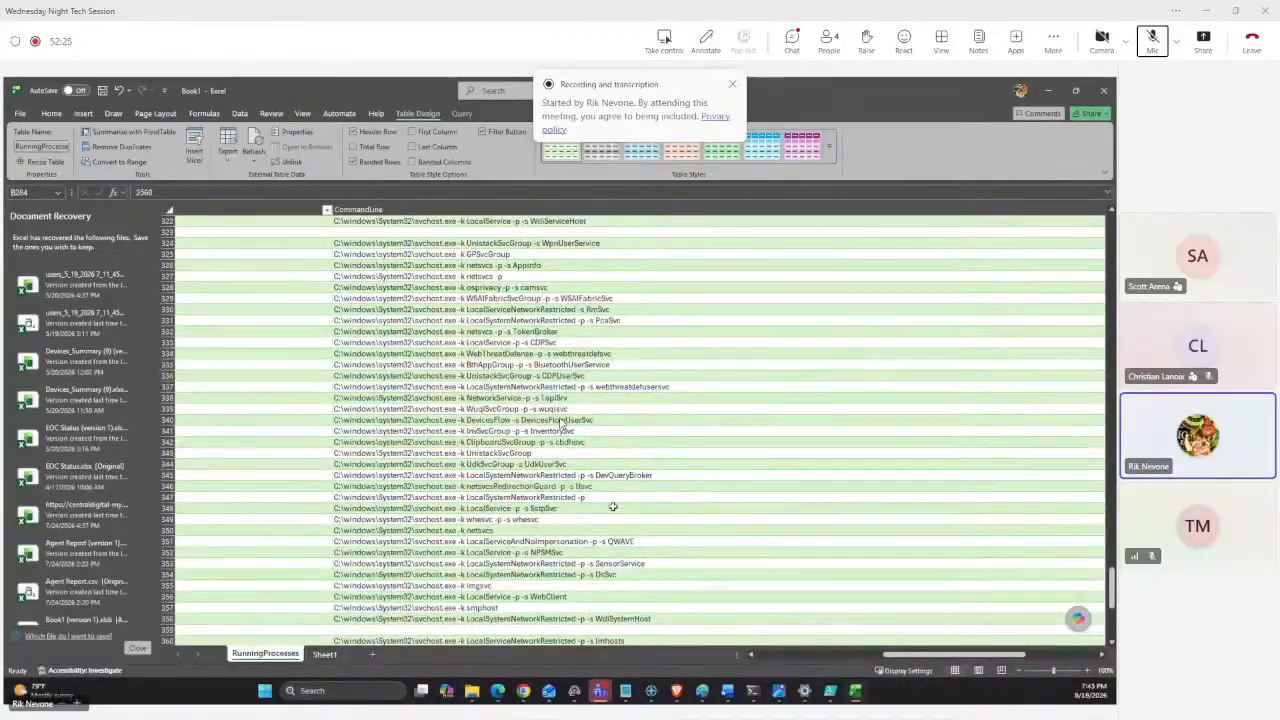
pyautogui.scroll(3, 562, 424)
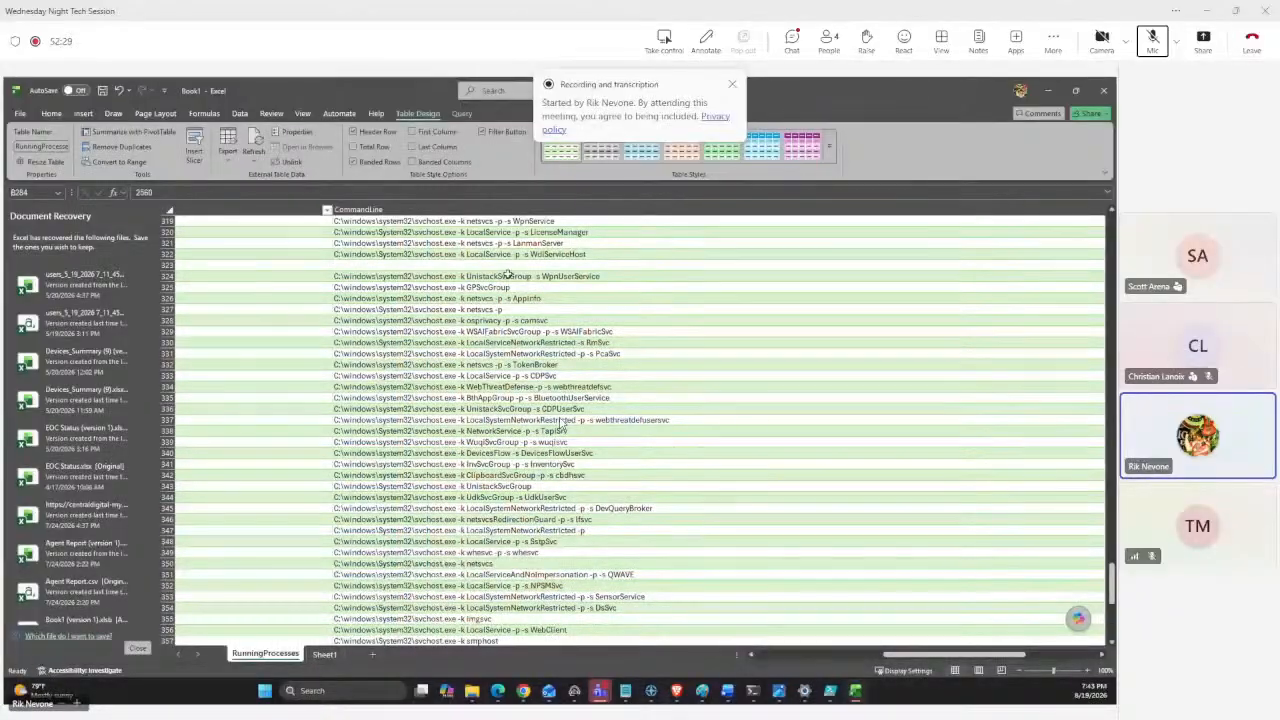
pyautogui.moveTo(507, 276); pyautogui.dragTo(600, 607)
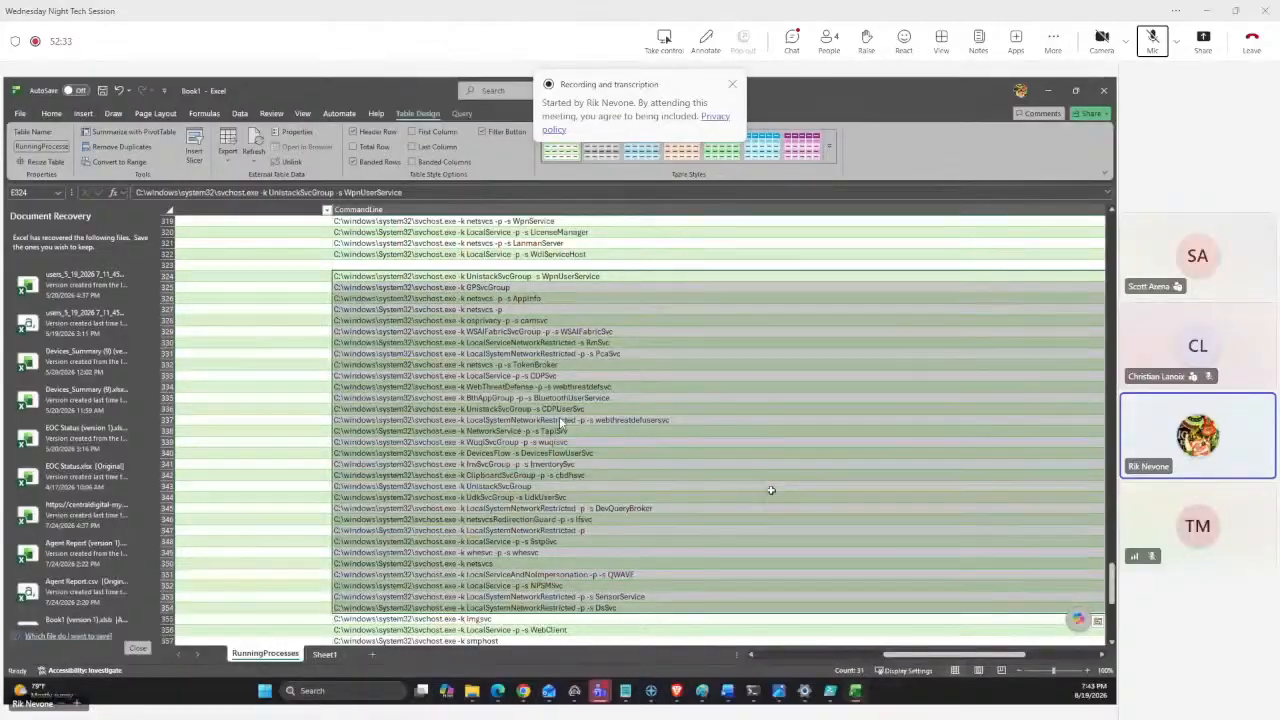
pyautogui.click(770, 488)
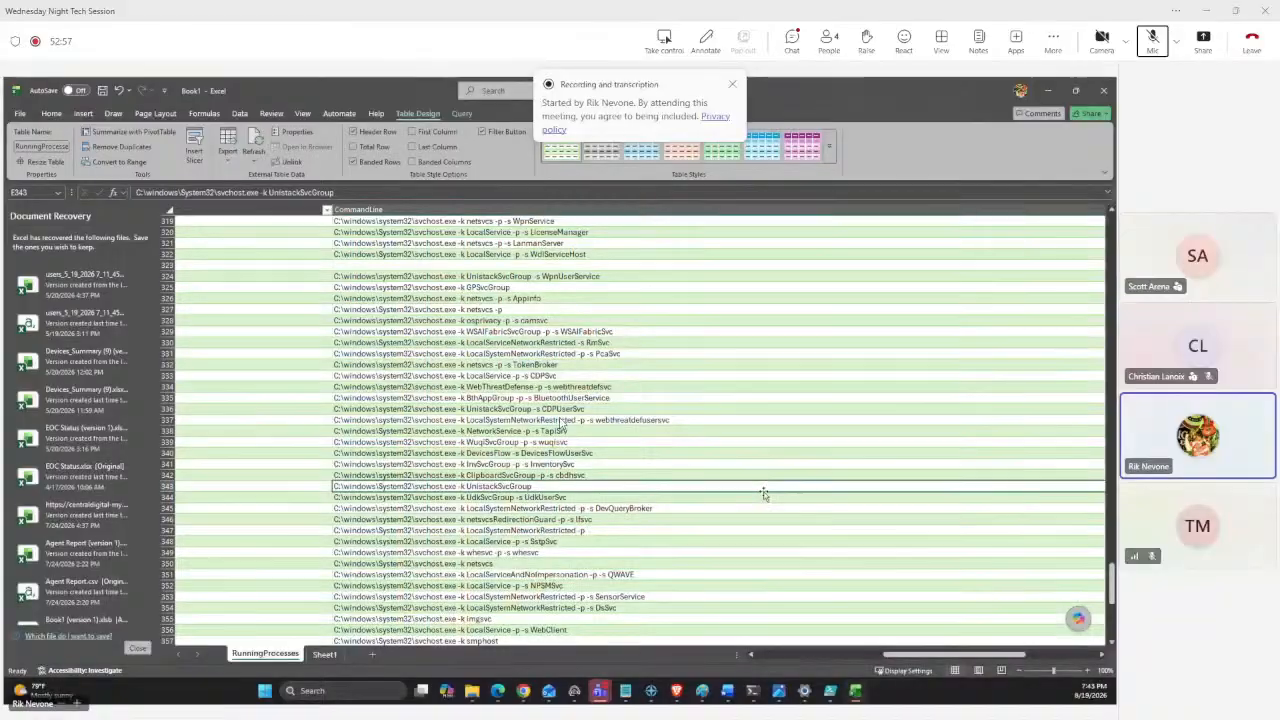
# Switch to PowerShell ISE and select the entire RunningProcesses export script.
pyautogui.hotkey('alt', 'Tab')
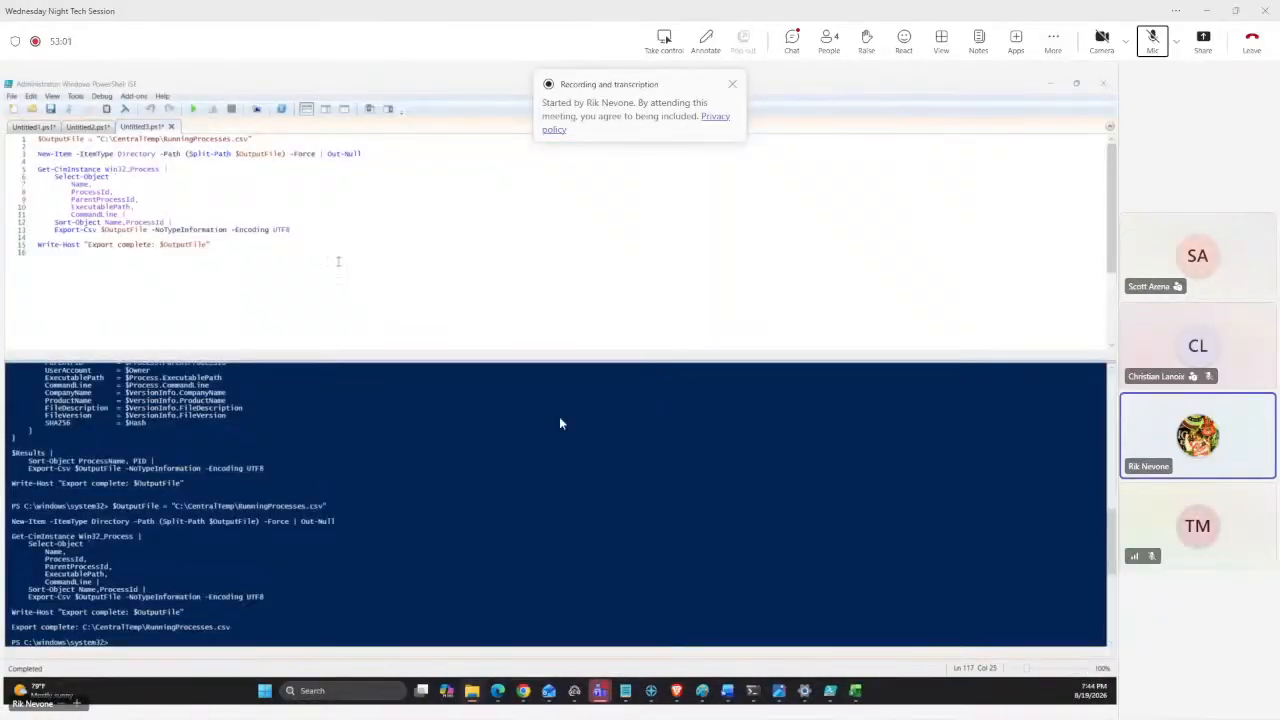
pyautogui.hotkey('ctrl', 'shift', 'Home')
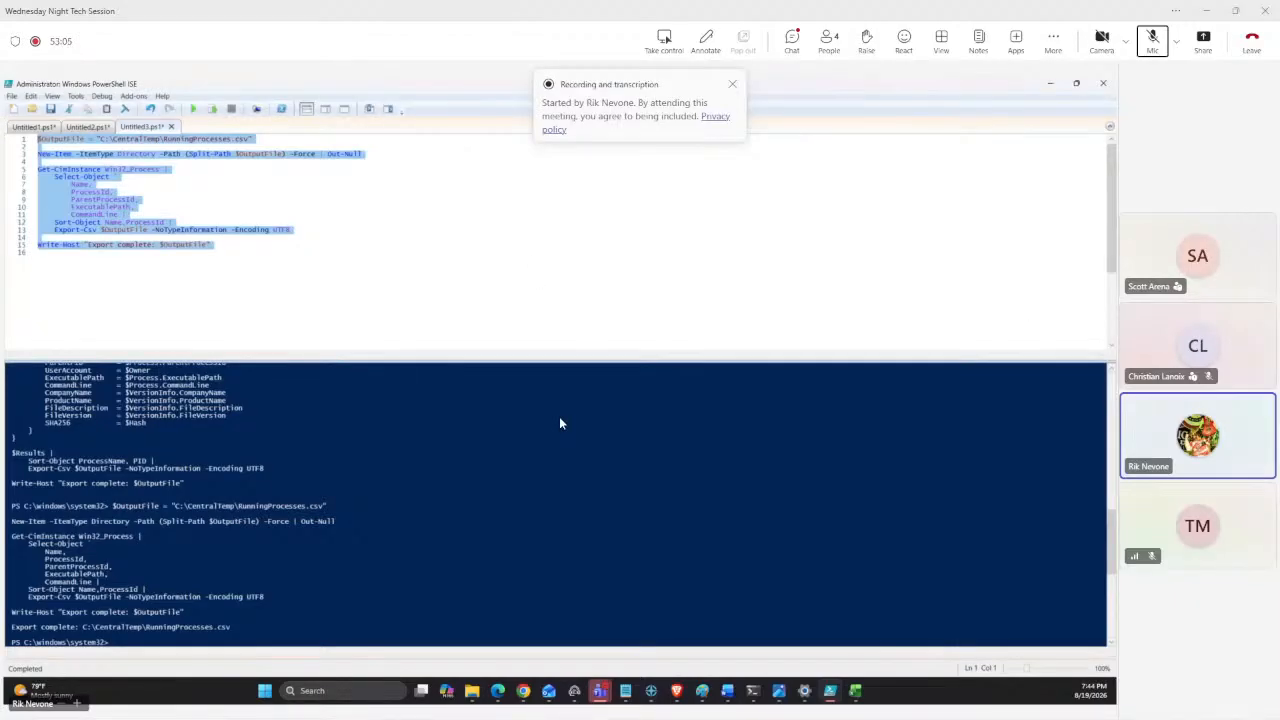
pyautogui.hotkey('alt', 'Tab')
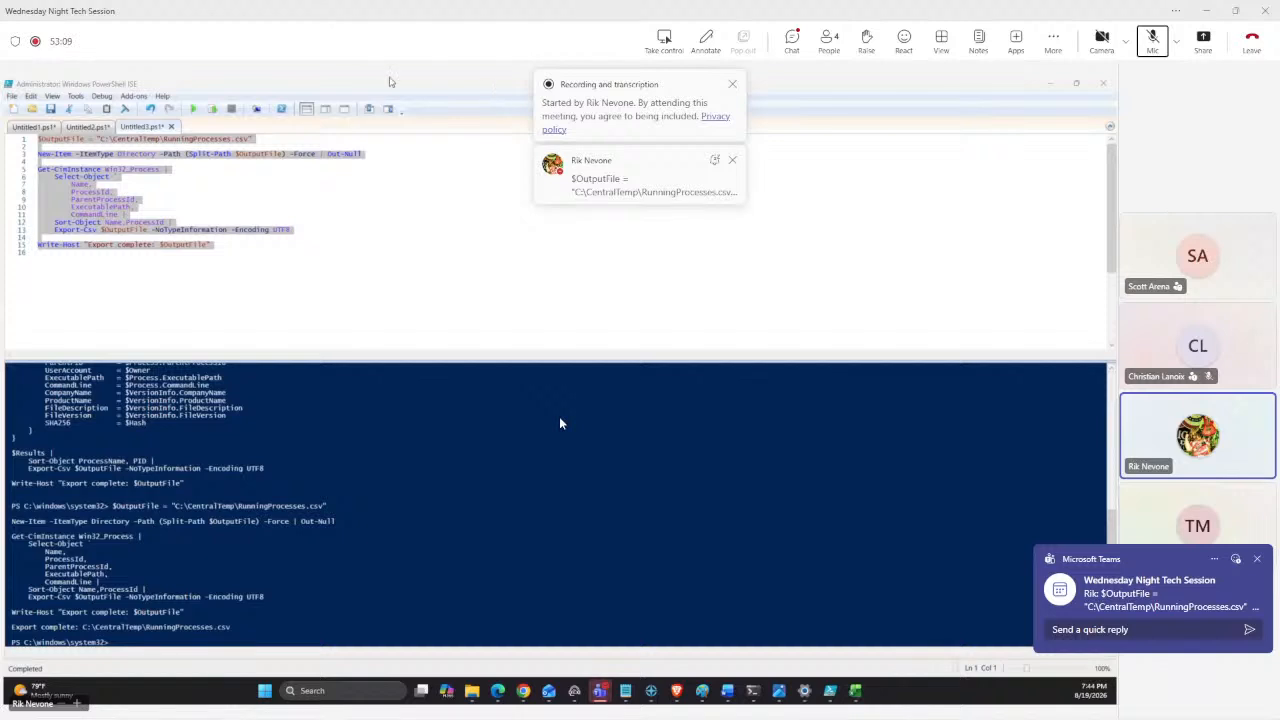
pyautogui.click(618, 257)
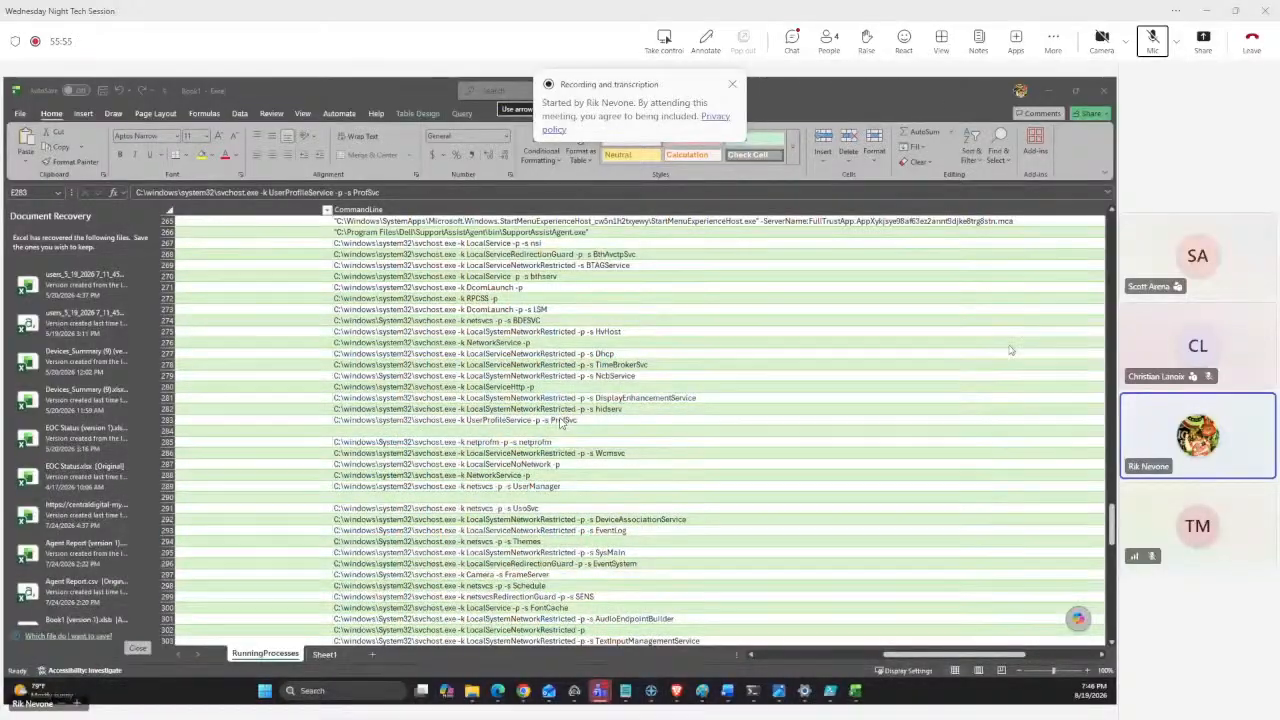
# Open the Capability Access Manager Service properties in Services and review its dependencies, then close the dialog.
pyautogui.moveTo(655, 80); pyautogui.dragTo(627, 225)
pyautogui.doubleClick(627, 225)
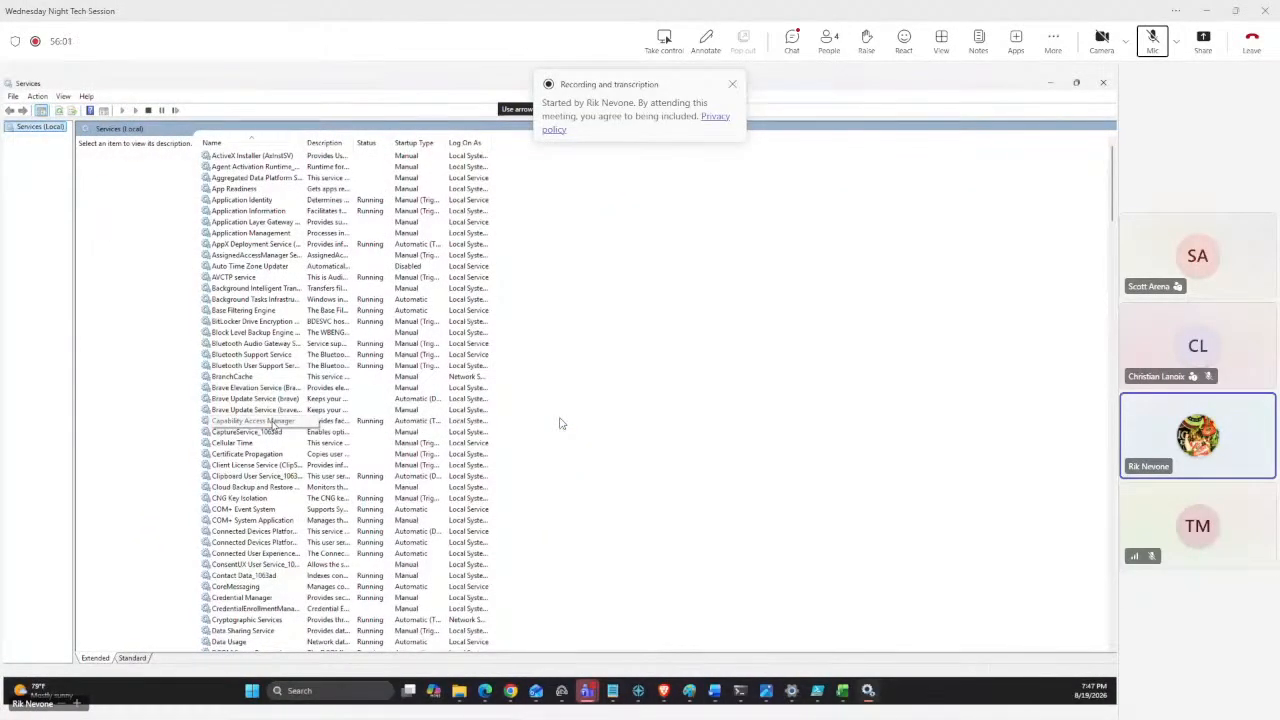
pyautogui.doubleClick(560, 423)
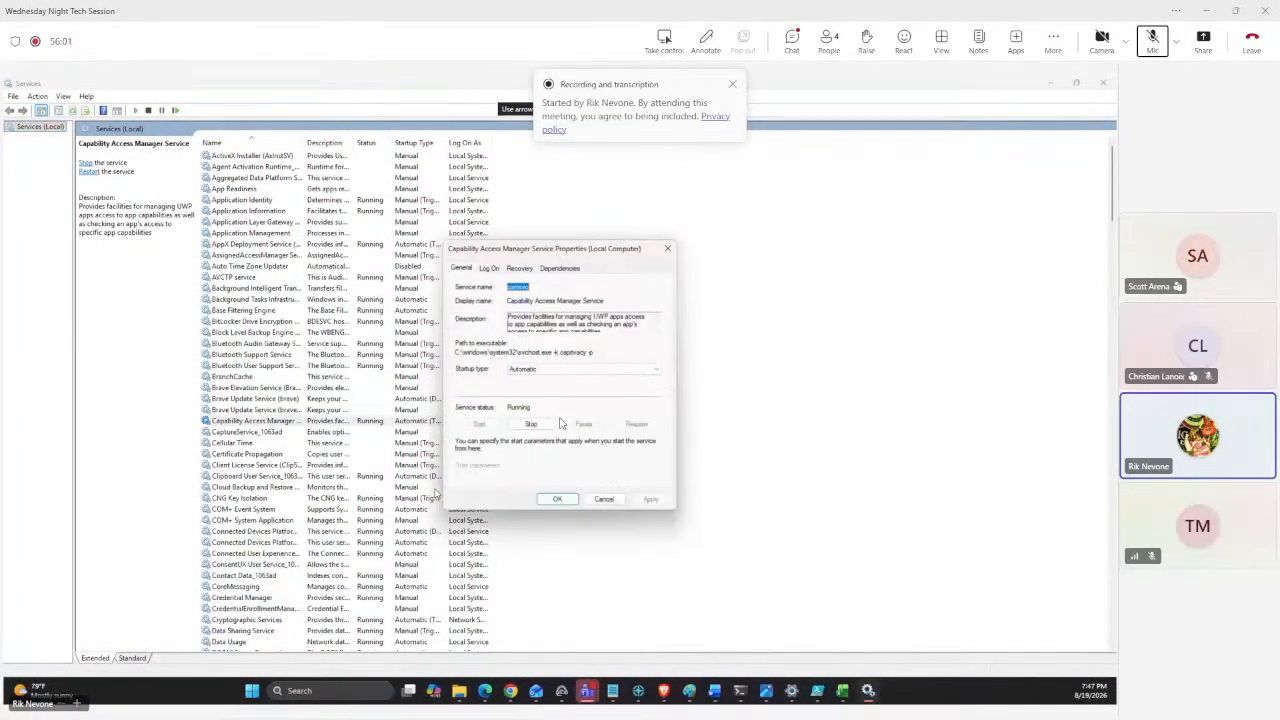
pyautogui.click(560, 272)
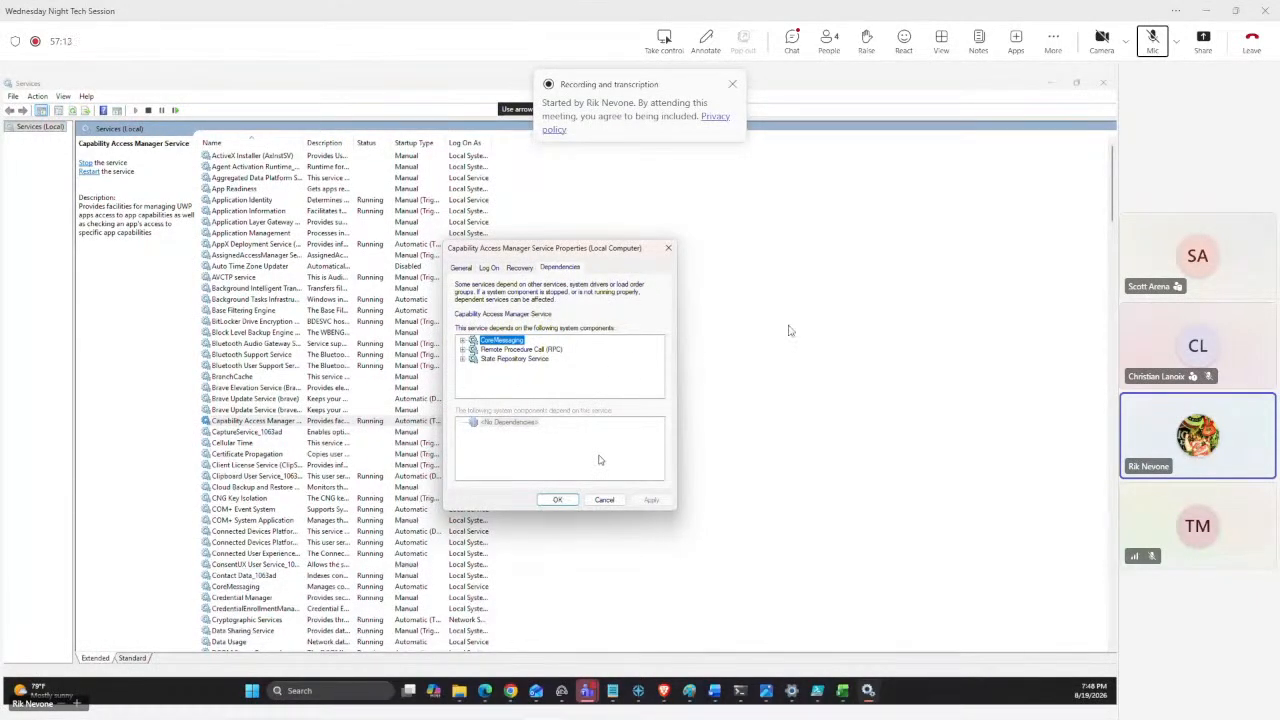
pyautogui.click(1154, 42)
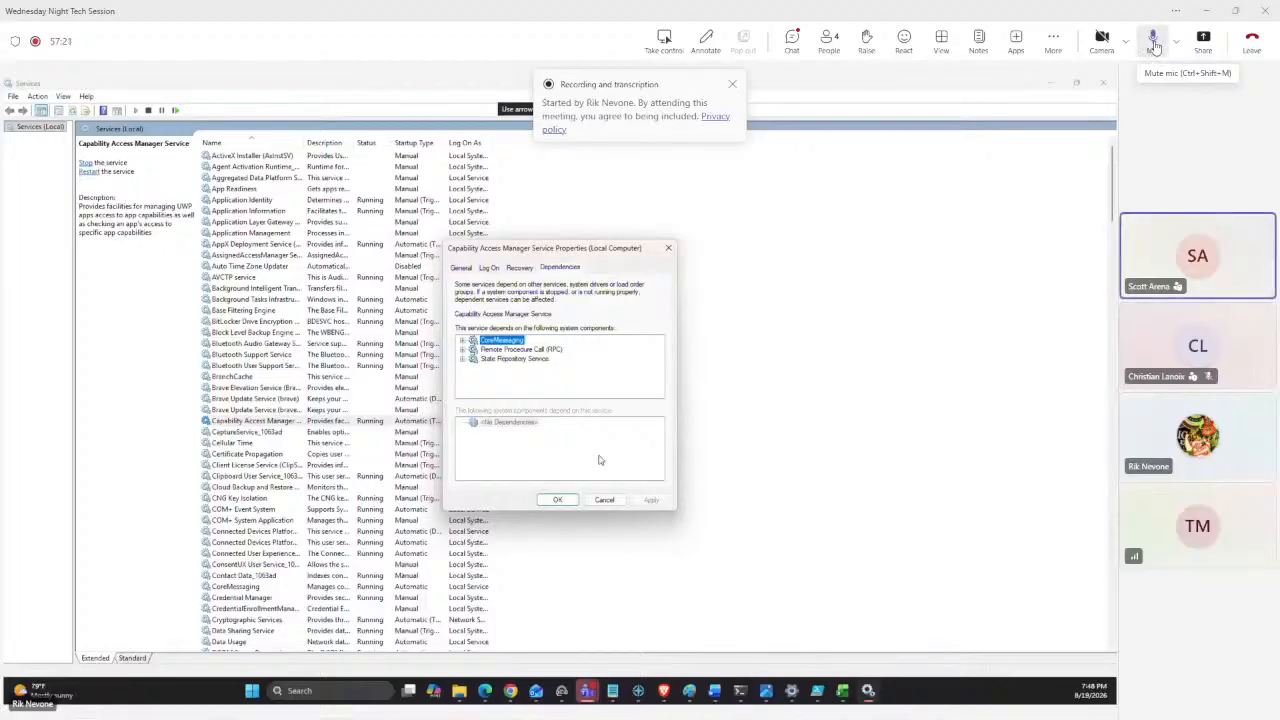
pyautogui.click(1154, 42)
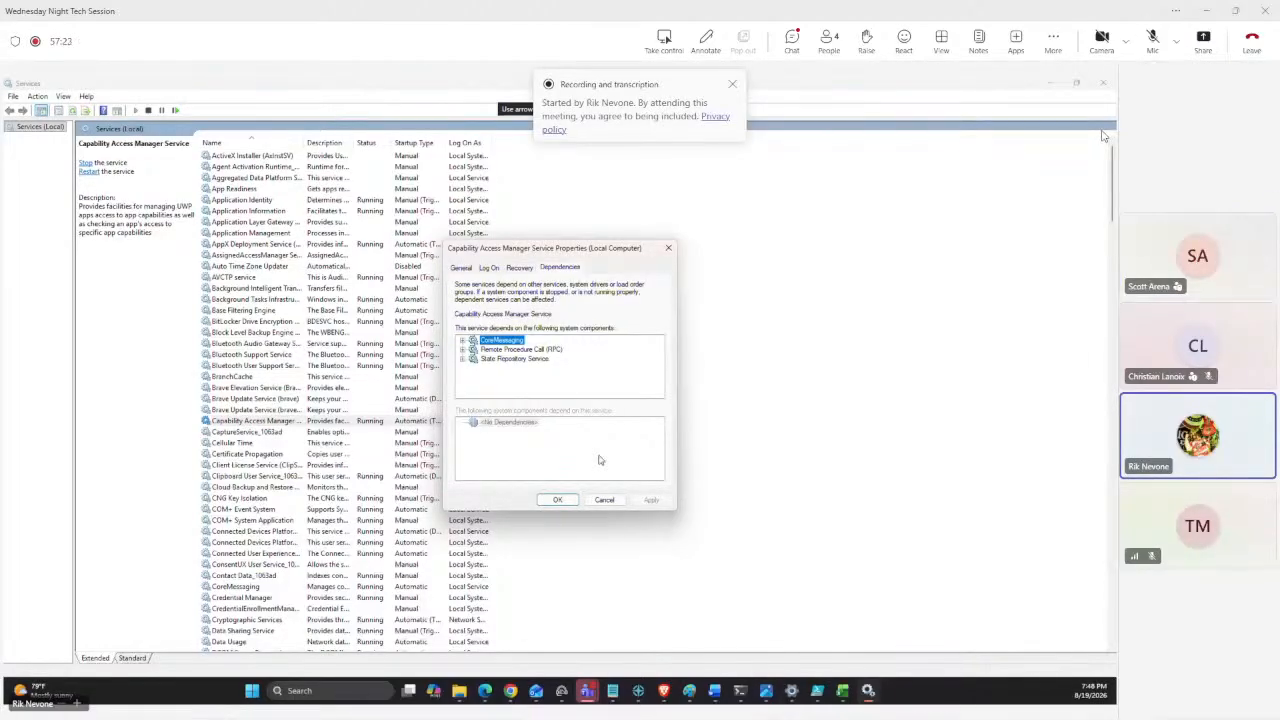
pyautogui.click(558, 500)
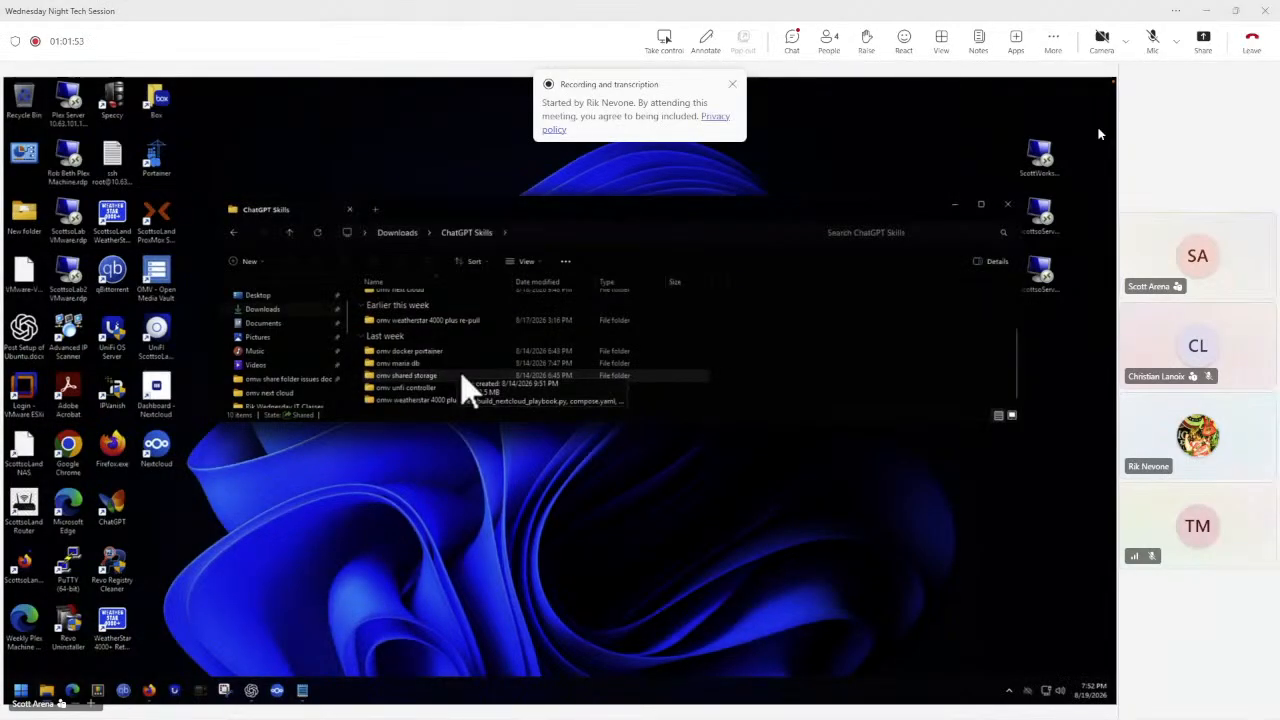
# Open the UniFi-OMV-Portainer runbook PDF from the omv unifi controller folder and scroll through its phases.
pyautogui.doubleClick(416, 388)
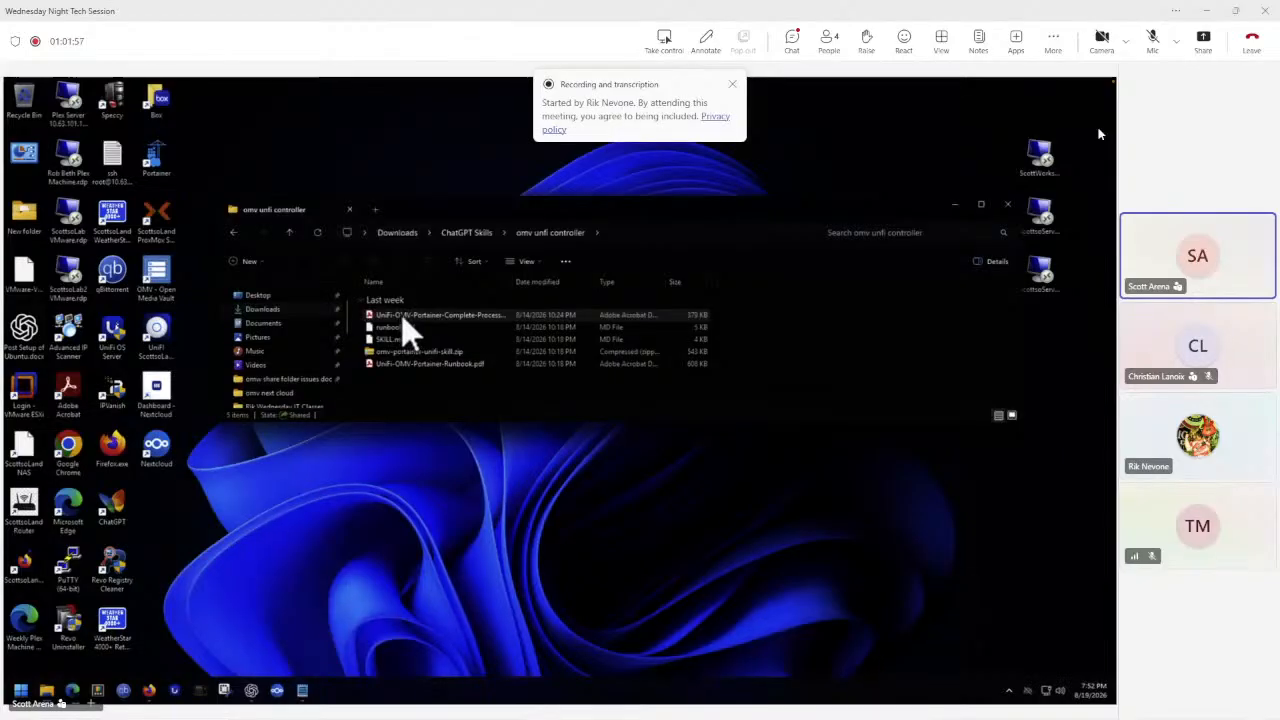
pyautogui.doubleClick(403, 316)
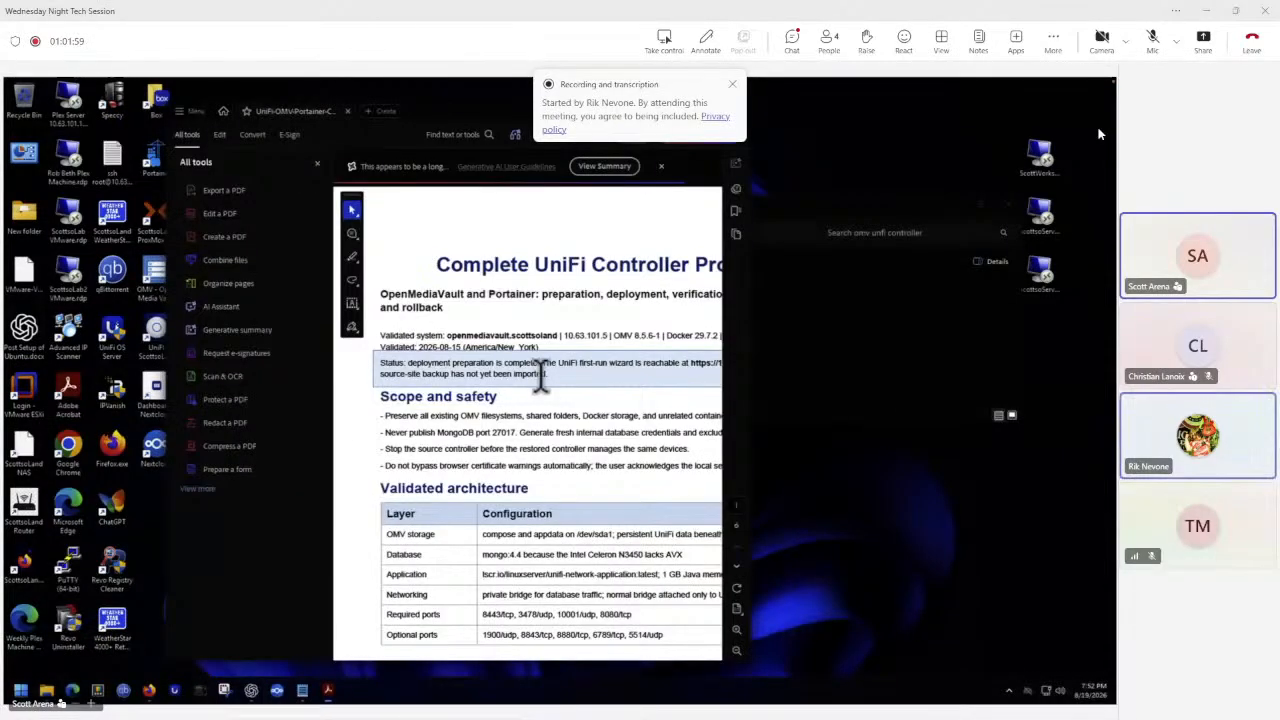
pyautogui.scroll(-10, 541, 374)
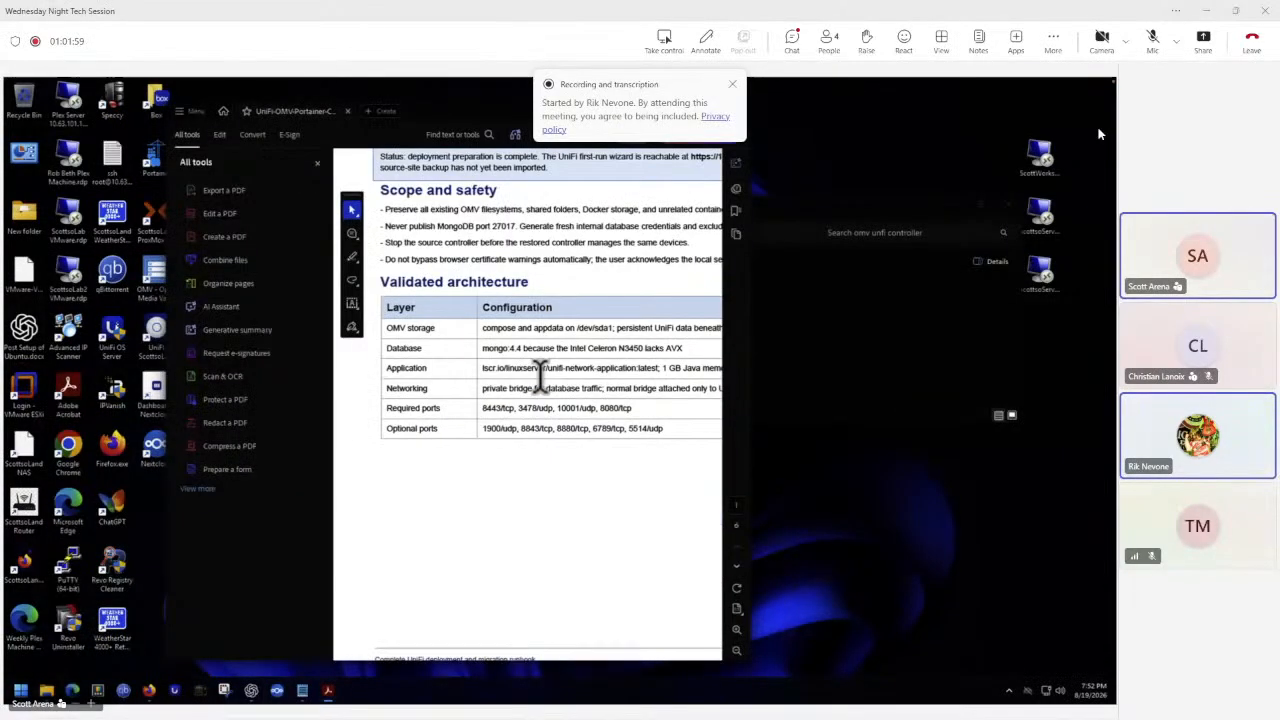
pyautogui.click(708, 112)
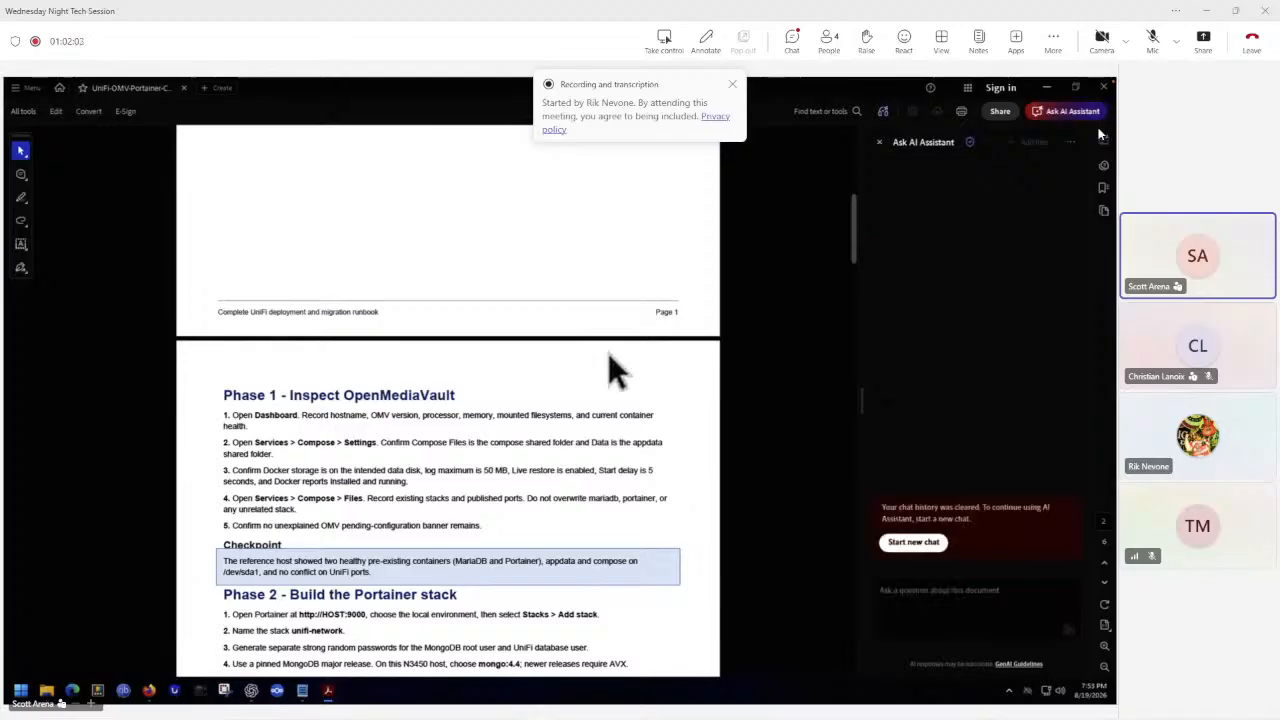
pyautogui.scroll(-15, 610, 355)
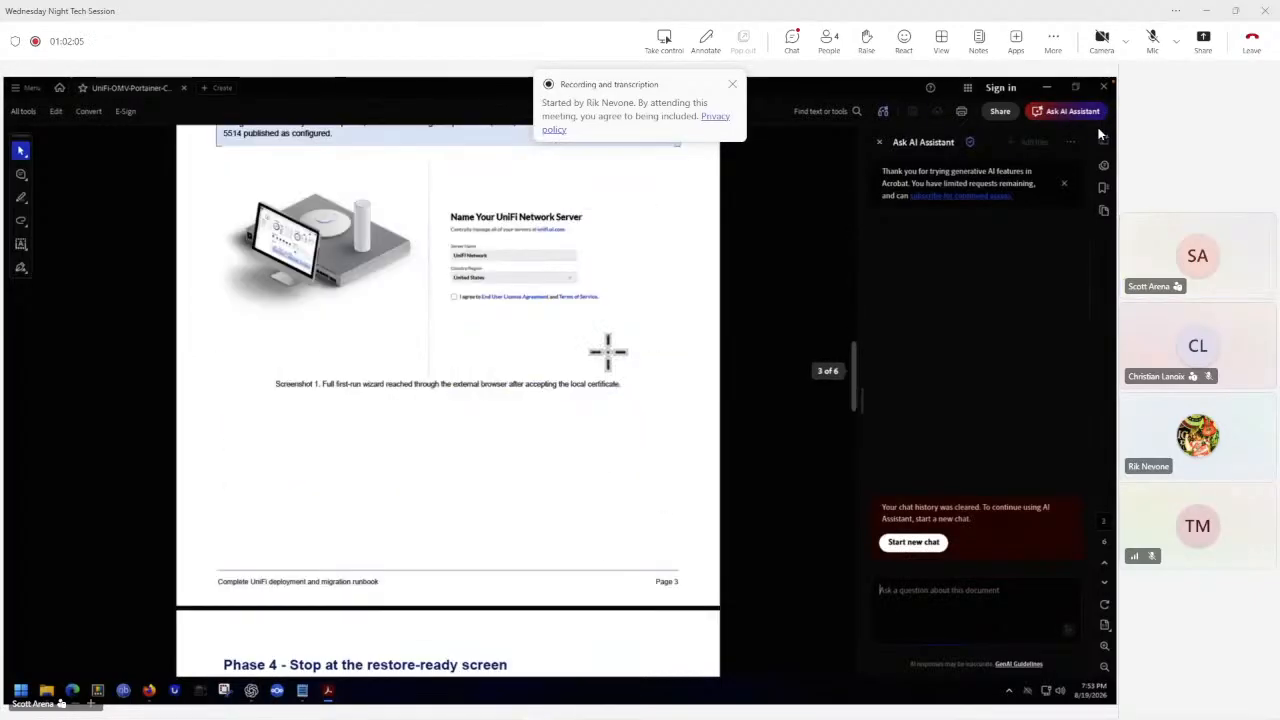
pyautogui.scroll(-8, 608, 350)
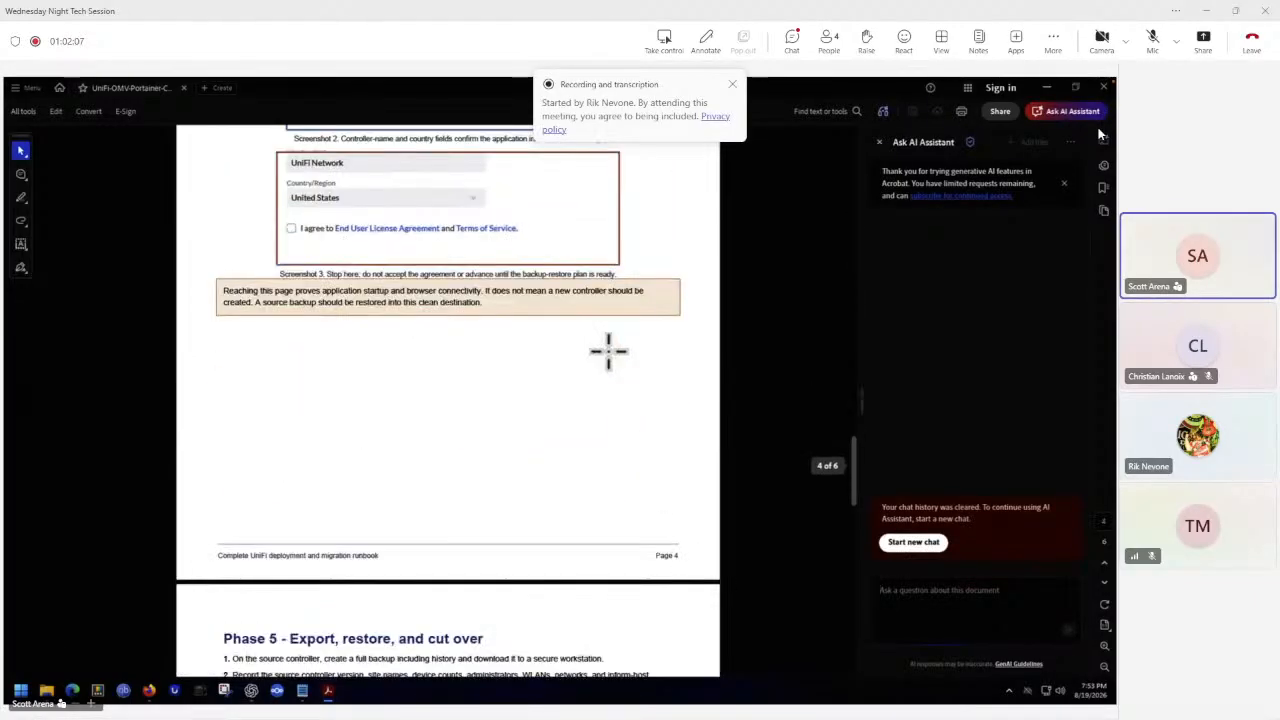
pyautogui.scroll(-10, 608, 350)
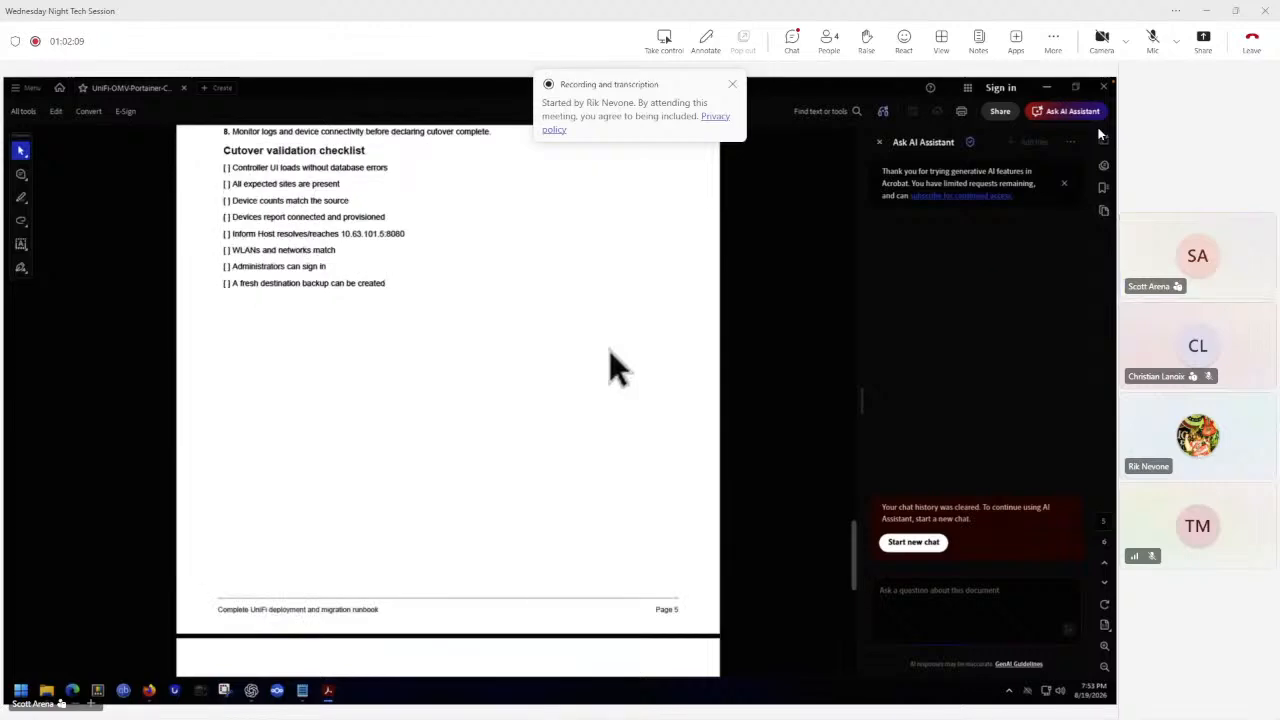
pyautogui.scroll(-5, 609, 350)
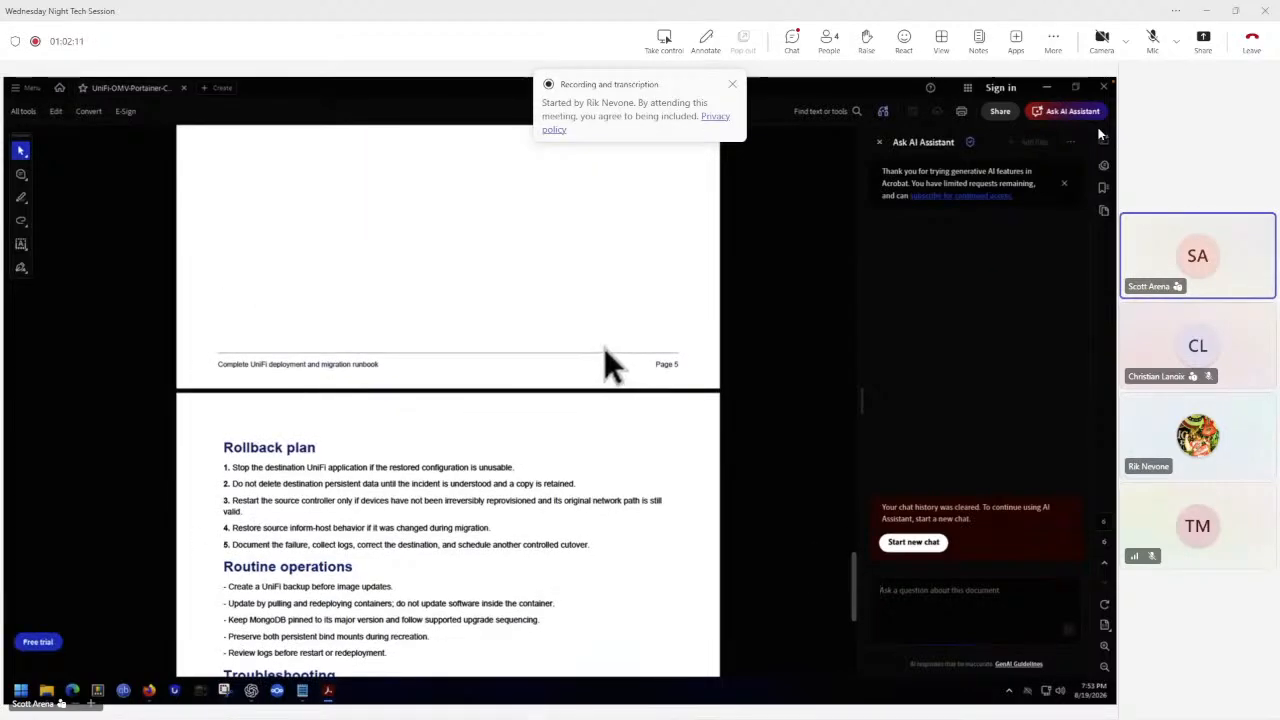
# Scroll back up through the UniFi runbook to its first page and close the PDF.
pyautogui.scroll(15, 604, 350)
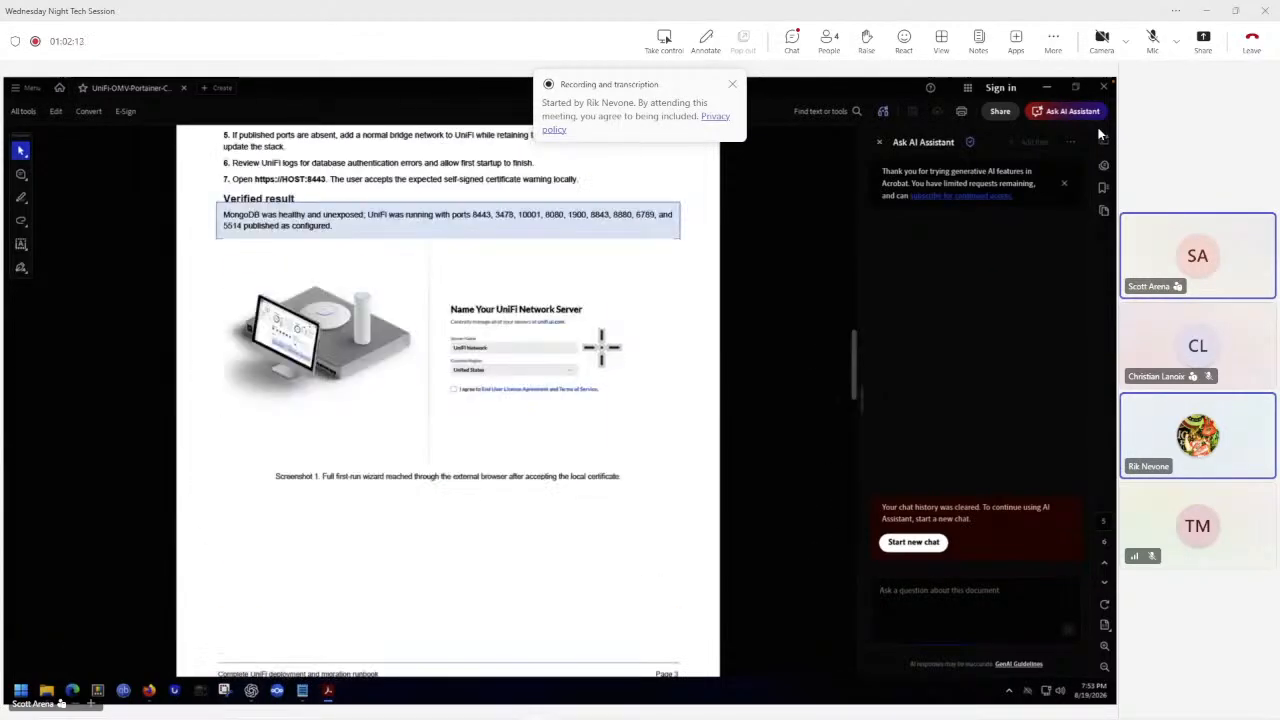
pyautogui.scroll(5, 605, 355)
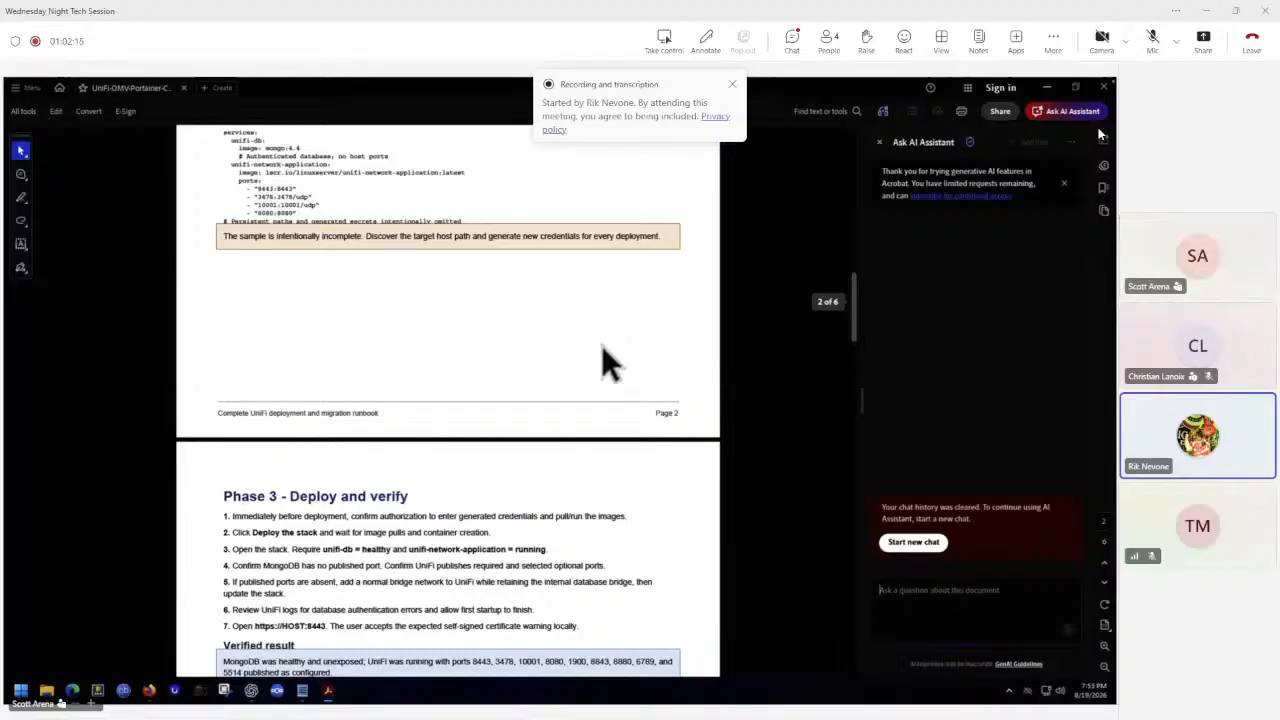
pyautogui.scroll(10, 601, 345)
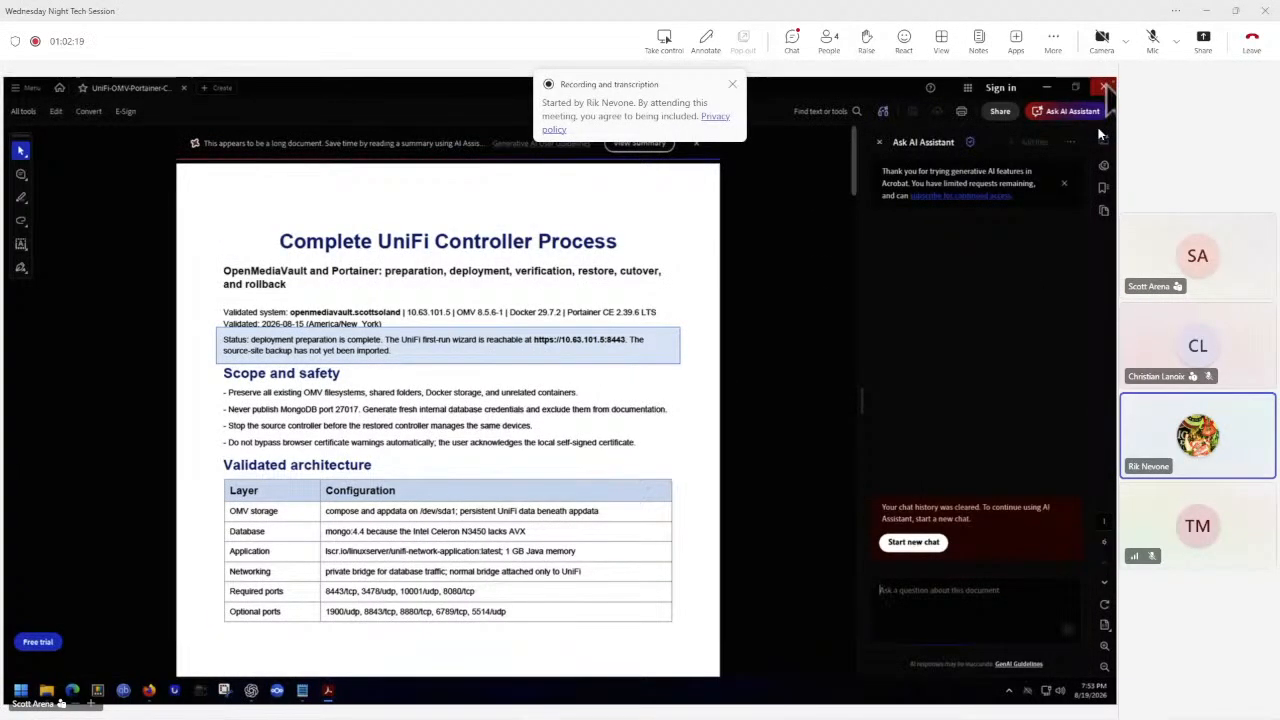
pyautogui.click(1104, 87)
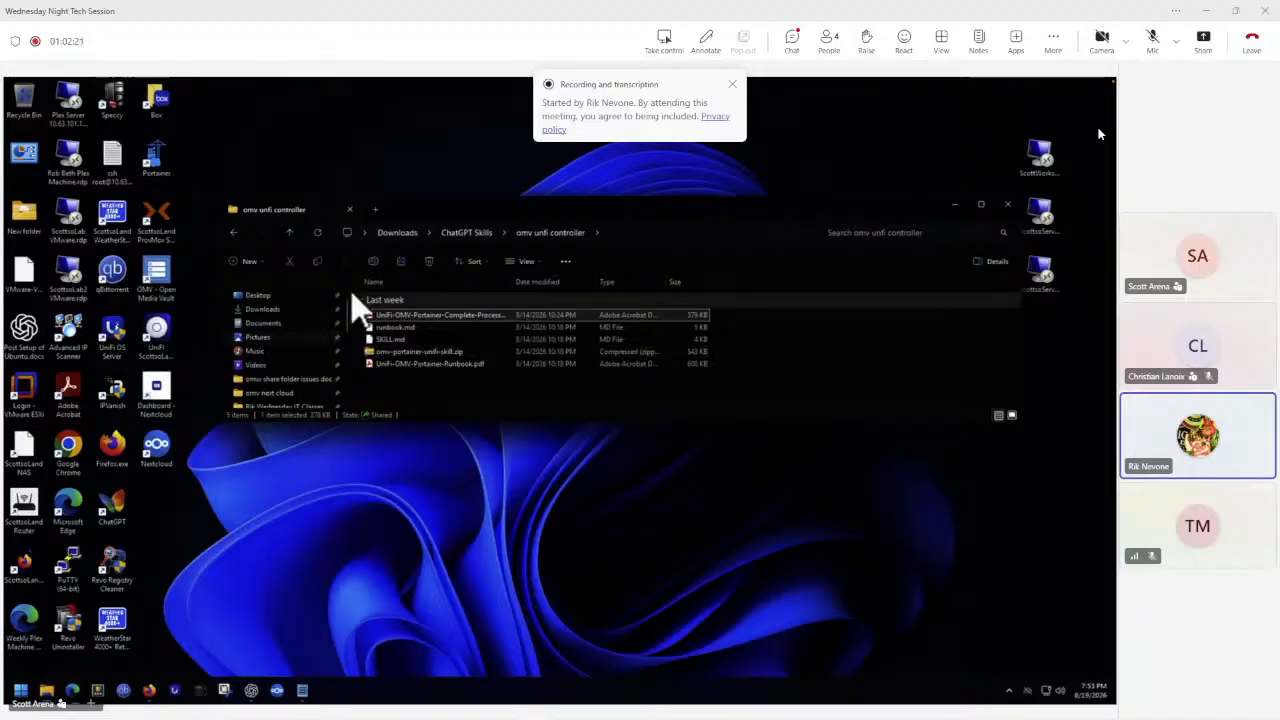
# Open the OMV-Nextcloud-Deployment-Playbook PDF from the omv next cloud folder under ChatGPT Skills.
pyautogui.click(465, 236)
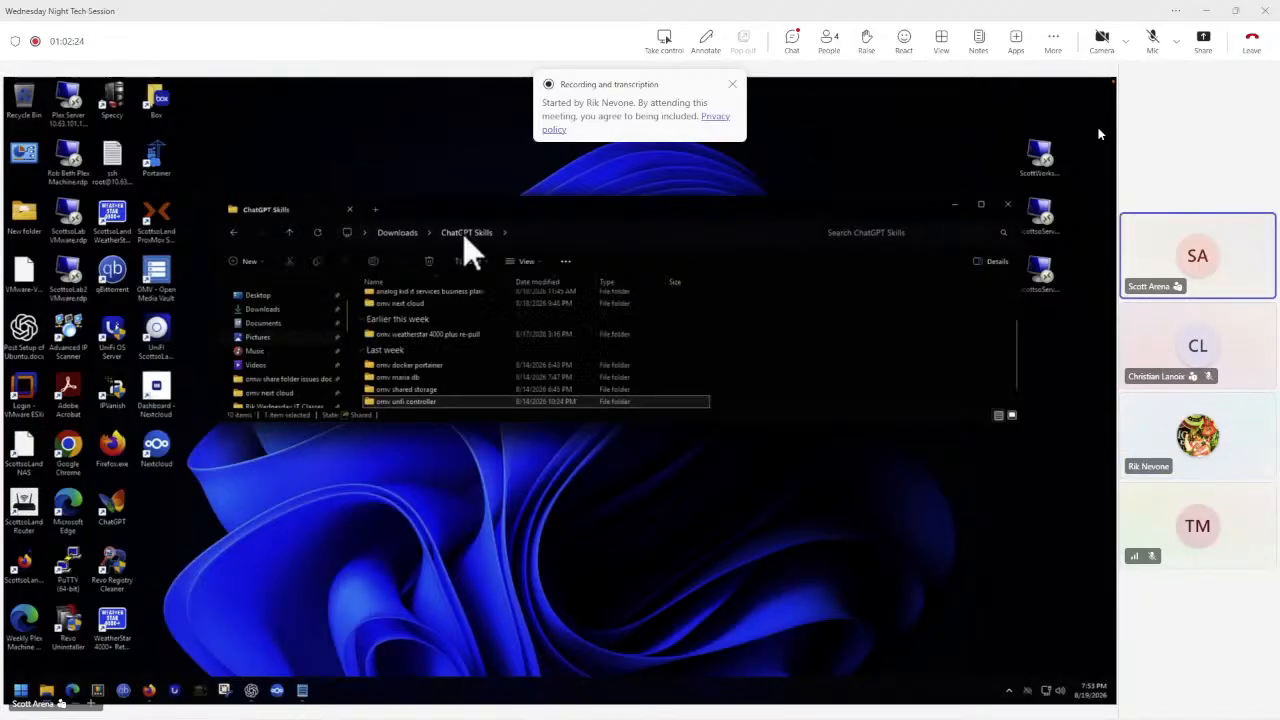
pyautogui.doubleClick(392, 303)
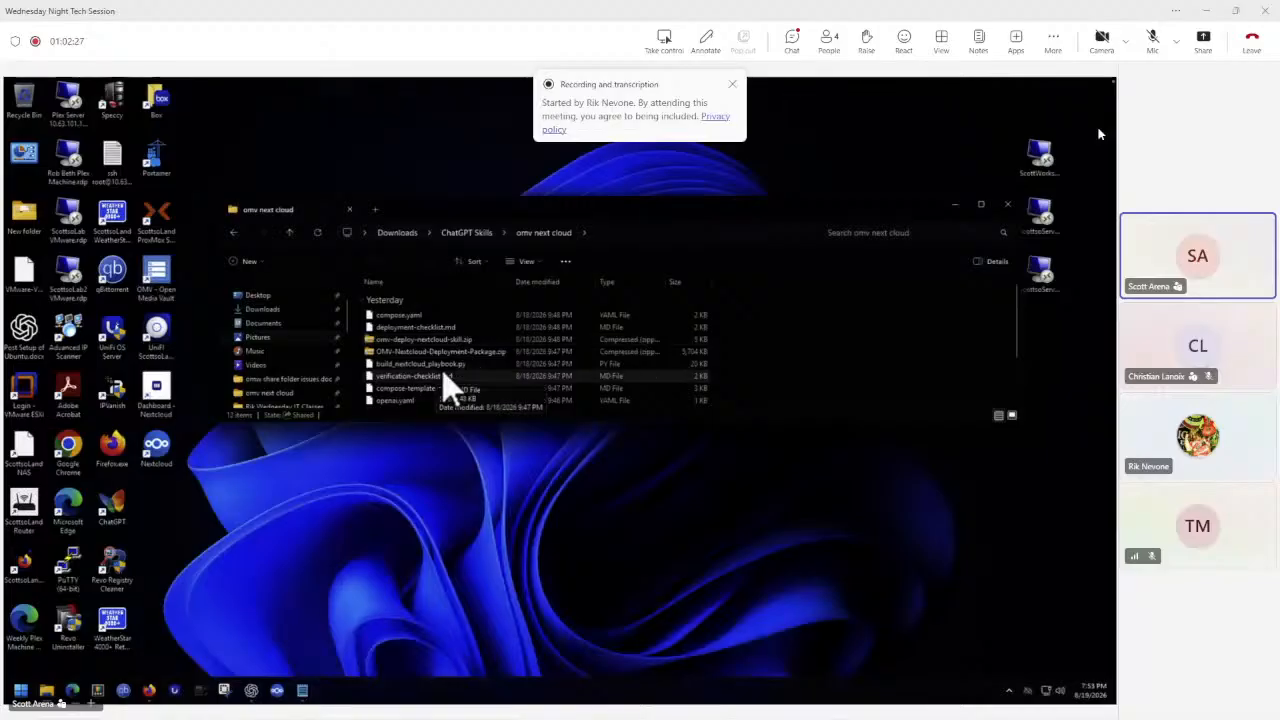
pyautogui.scroll(-2, 505, 370)
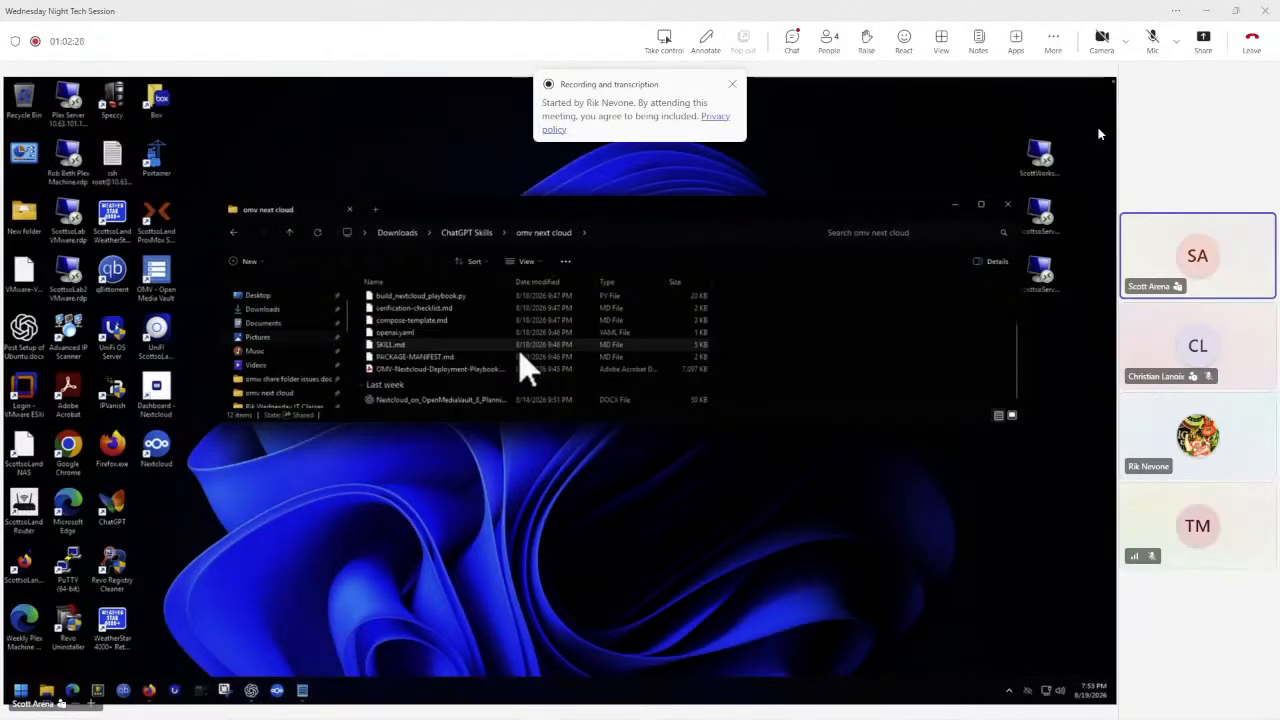
pyautogui.doubleClick(446, 371)
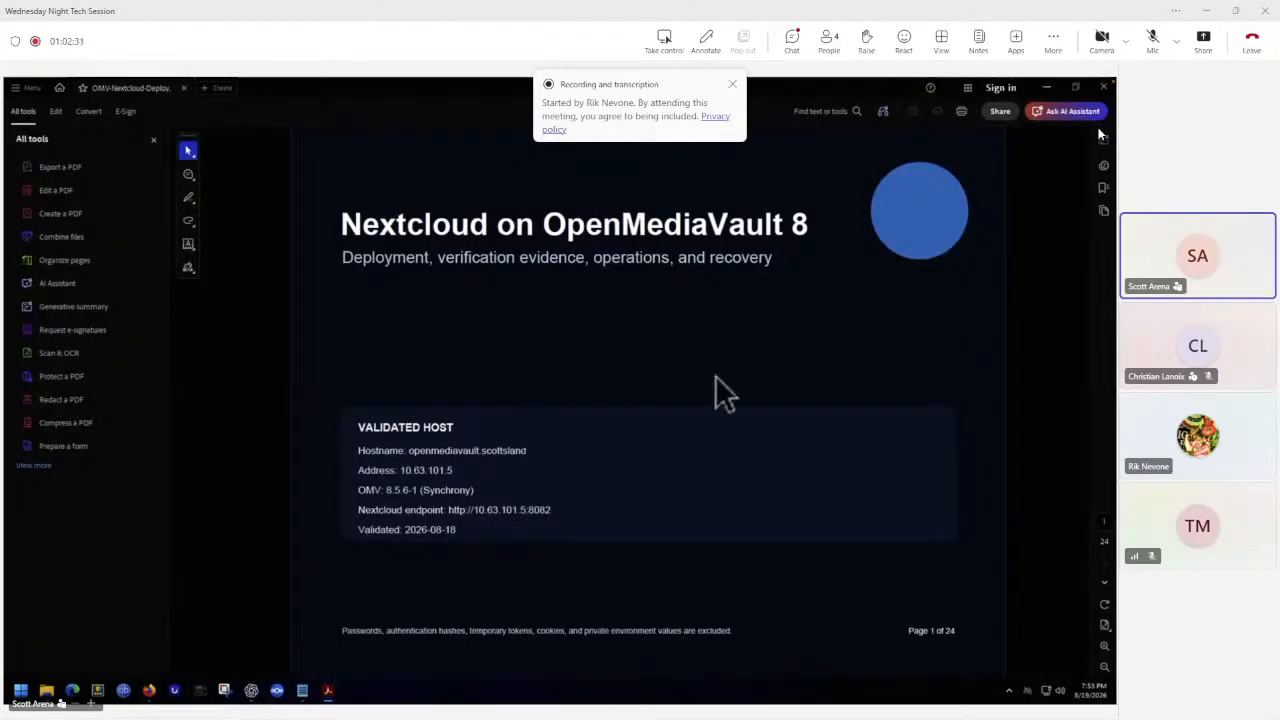
# Scroll through the Nextcloud deployment playbook's evidence and operations pages, then close the PDF.
pyautogui.scroll(-10, 715, 375)
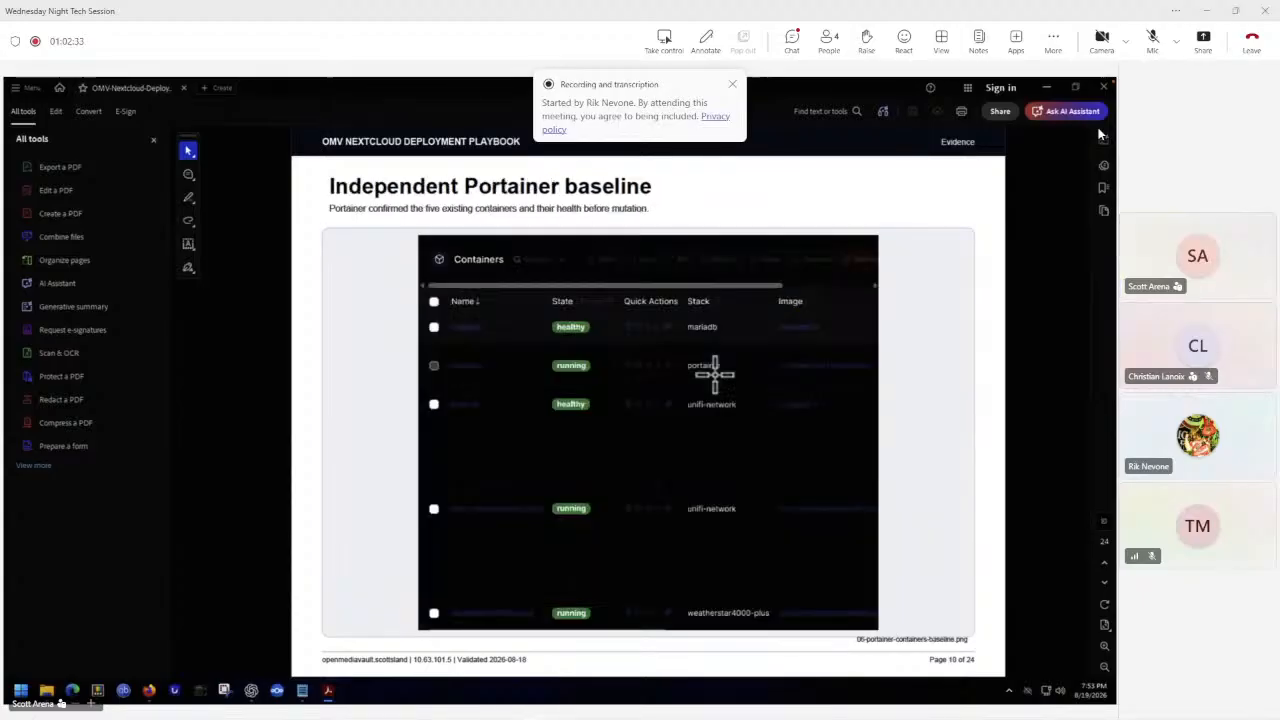
pyautogui.scroll(-3, 715, 373)
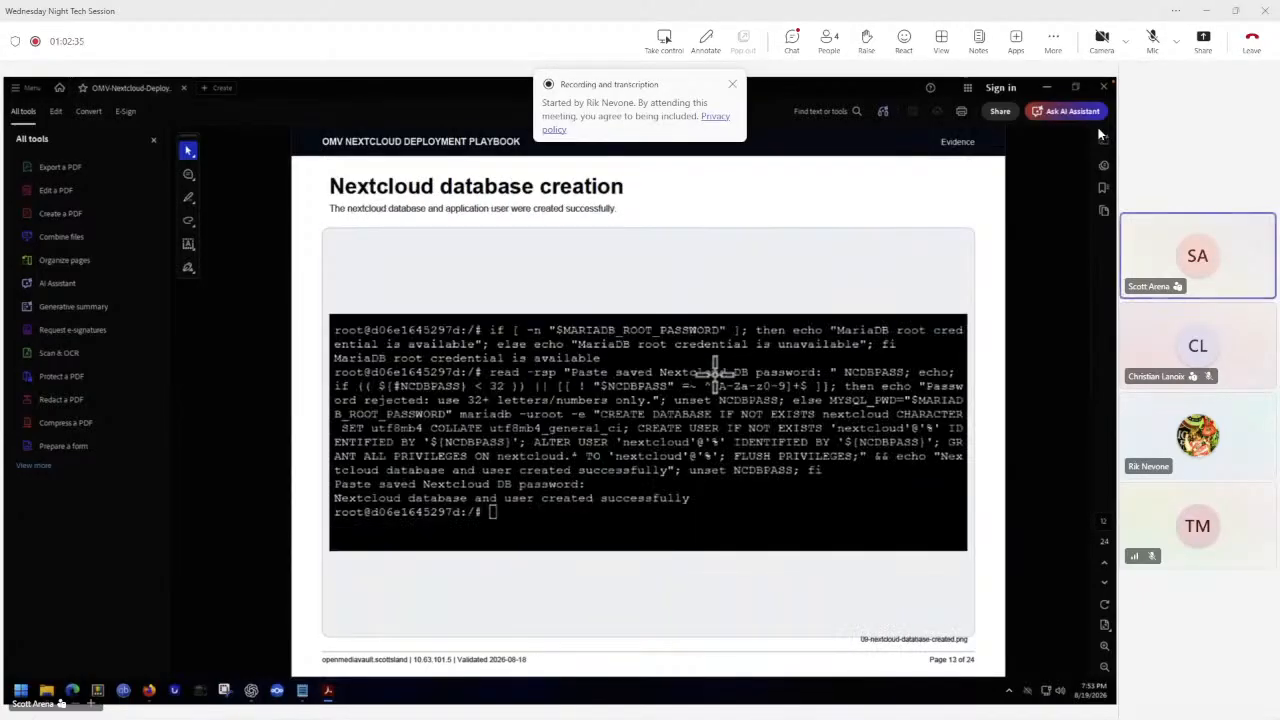
pyautogui.scroll(-3, 715, 373)
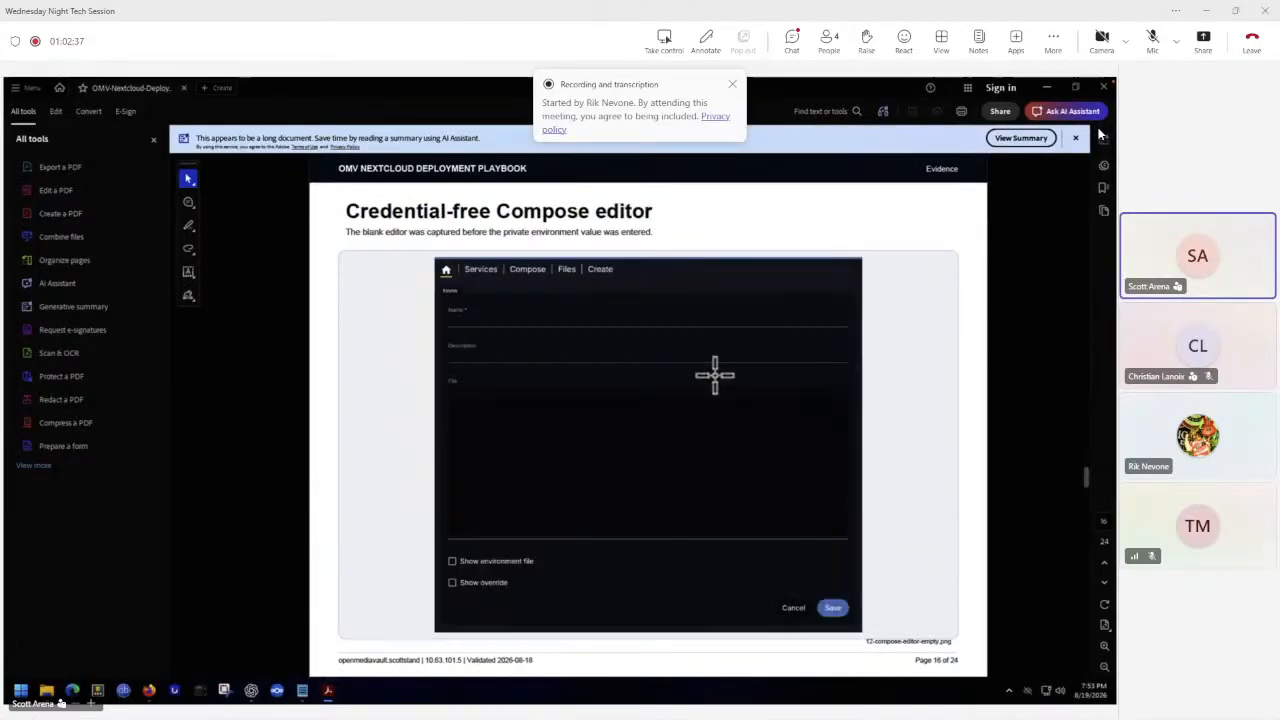
pyautogui.scroll(-4, 715, 375)
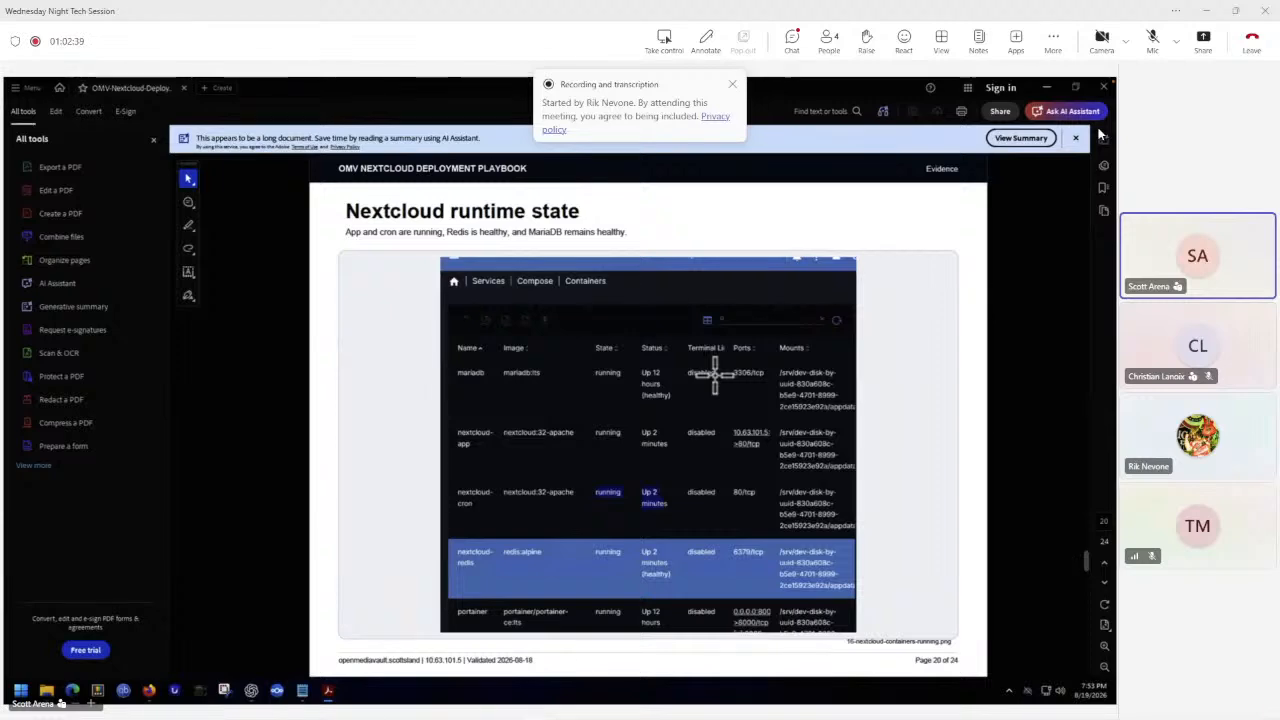
pyautogui.scroll(-2, 715, 373)
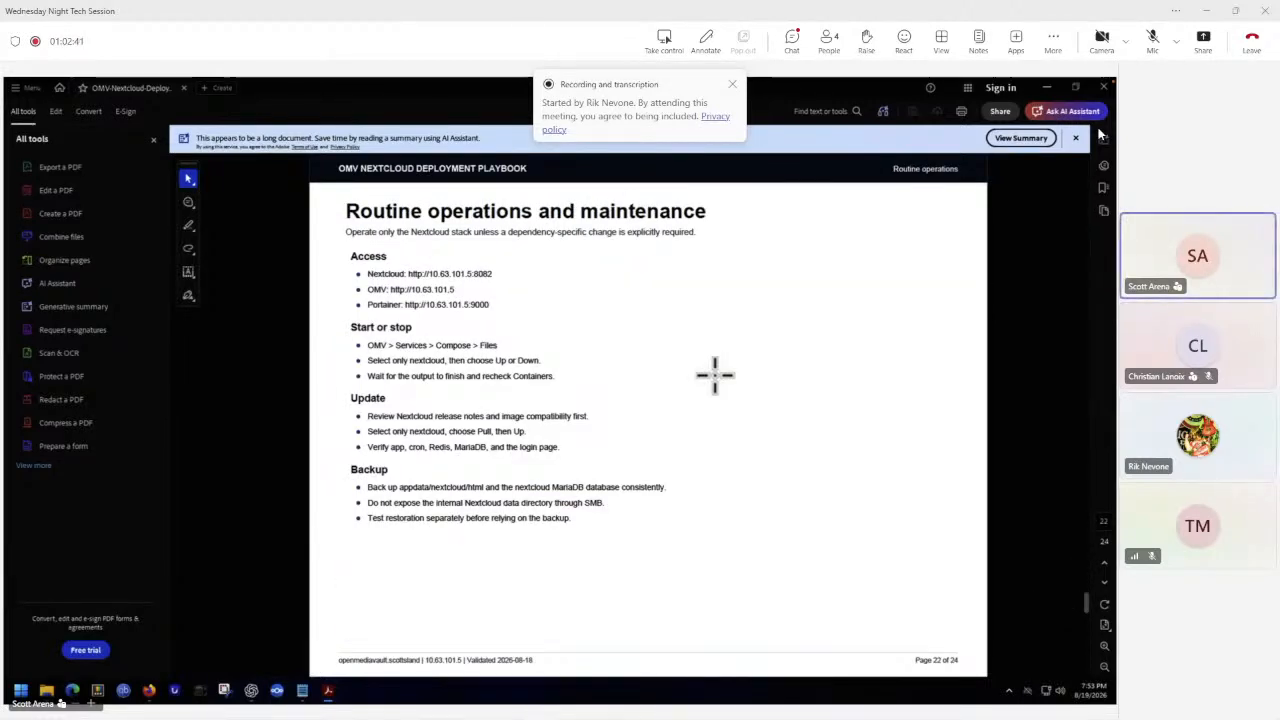
pyautogui.scroll(5, 715, 375)
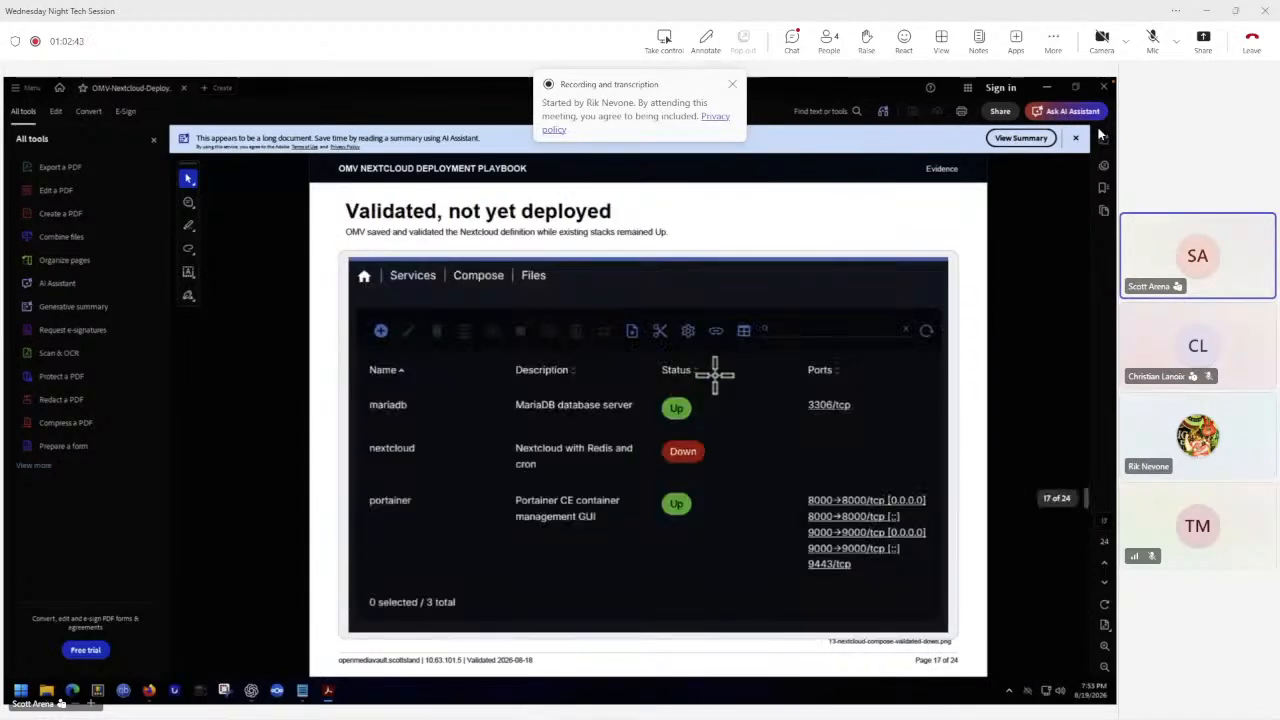
pyautogui.scroll(3, 715, 375)
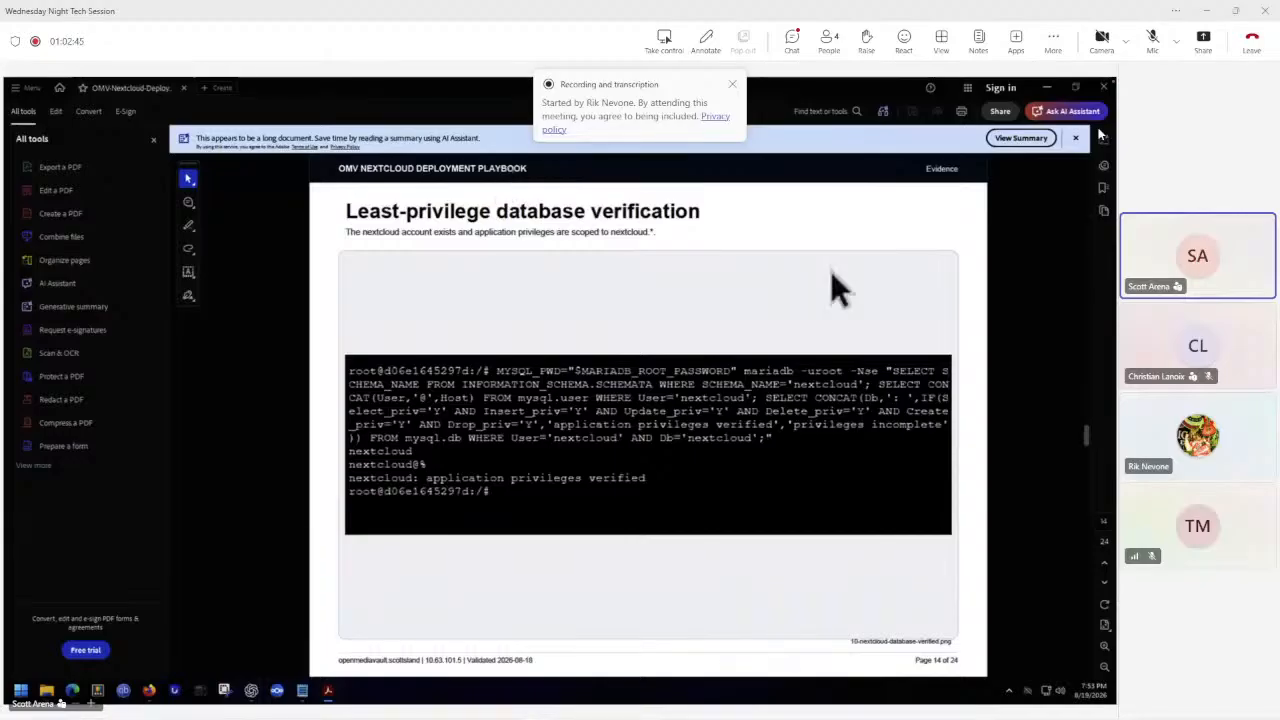
pyautogui.click(1105, 88)
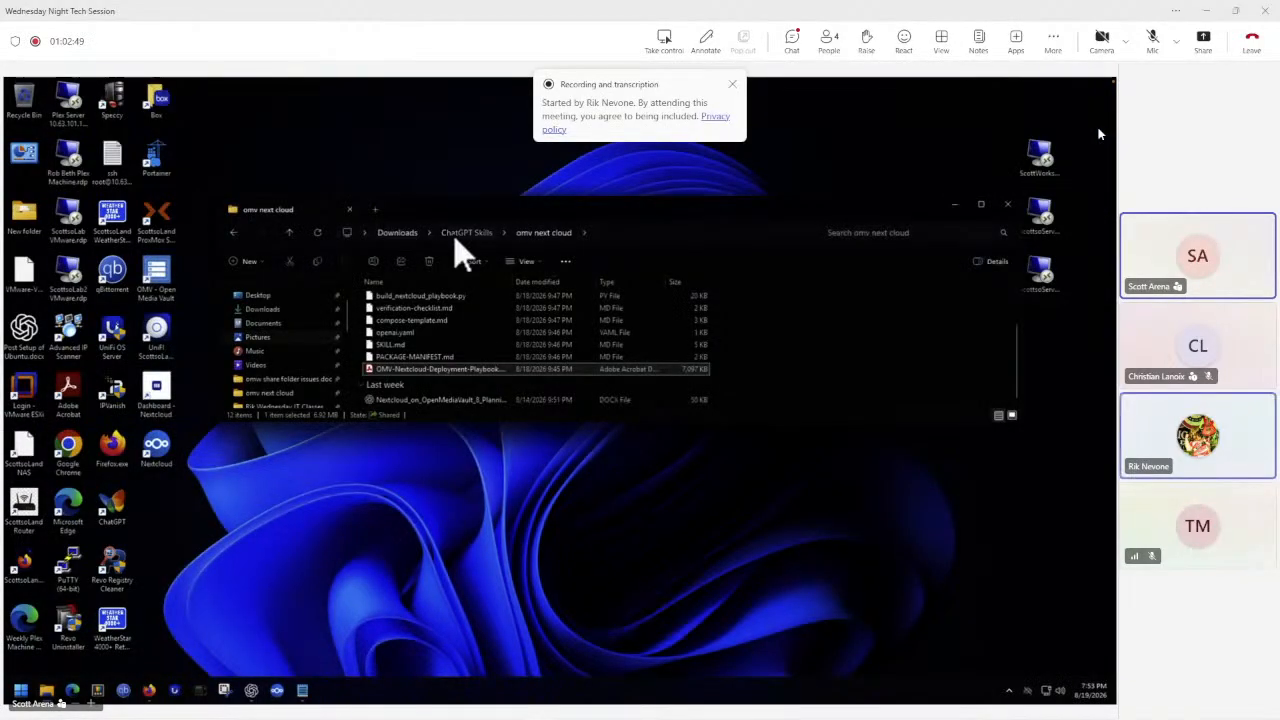
# Return to the ChatGPT Skills folder and open the omv weatherstar 4000 plus re-pull folder.
pyautogui.click(453, 234)
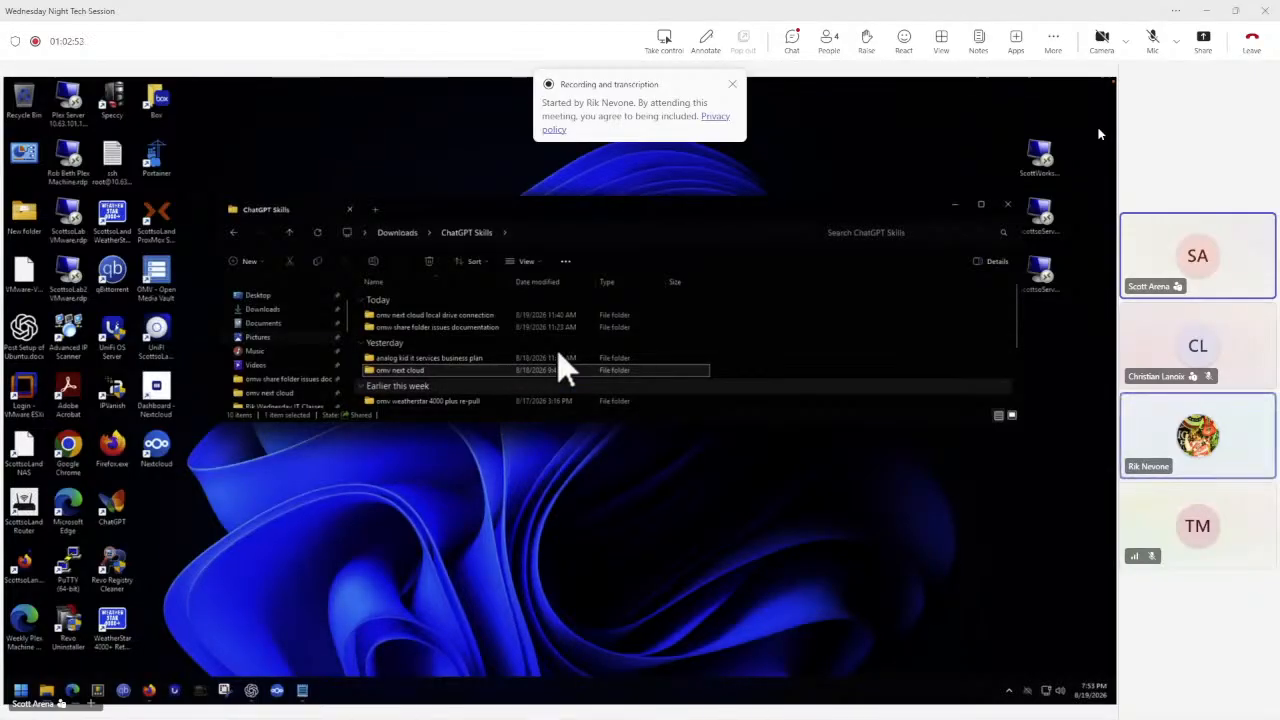
pyautogui.doubleClick(449, 401)
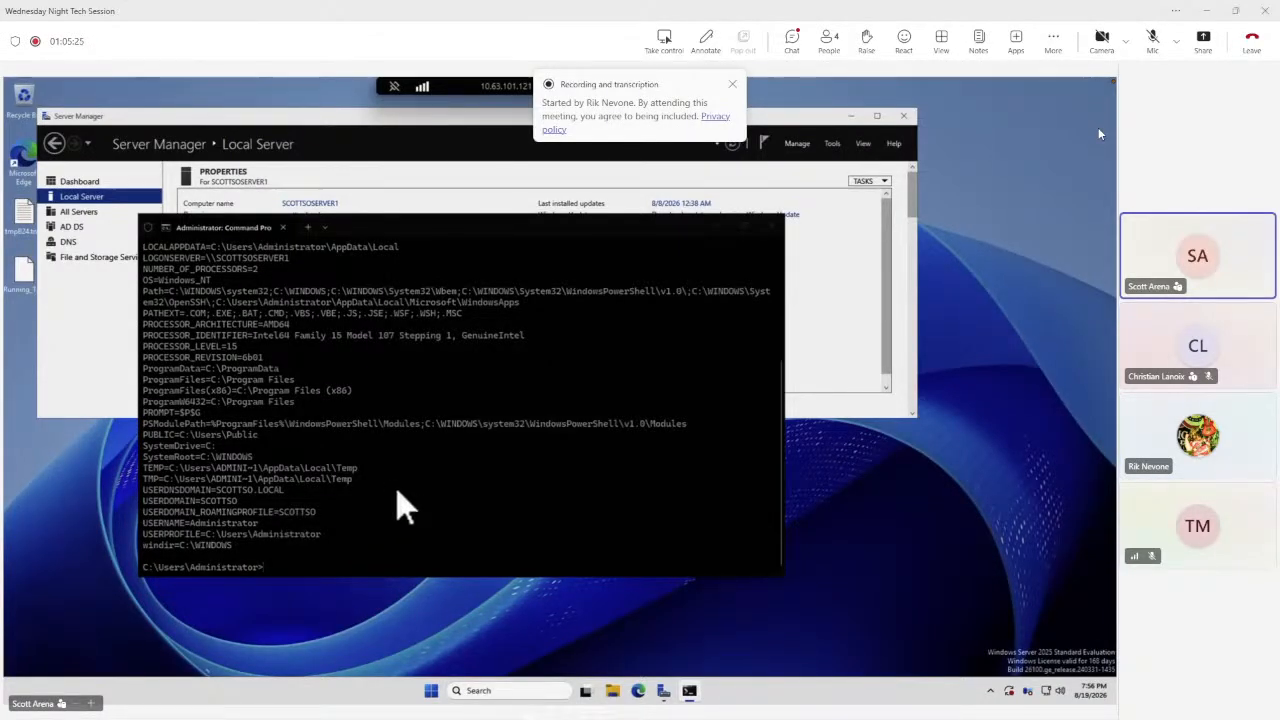
# Open Active Directory Users and Computers from Server Manager and expand the scottso.local domain.
pyautogui.click(436, 689)
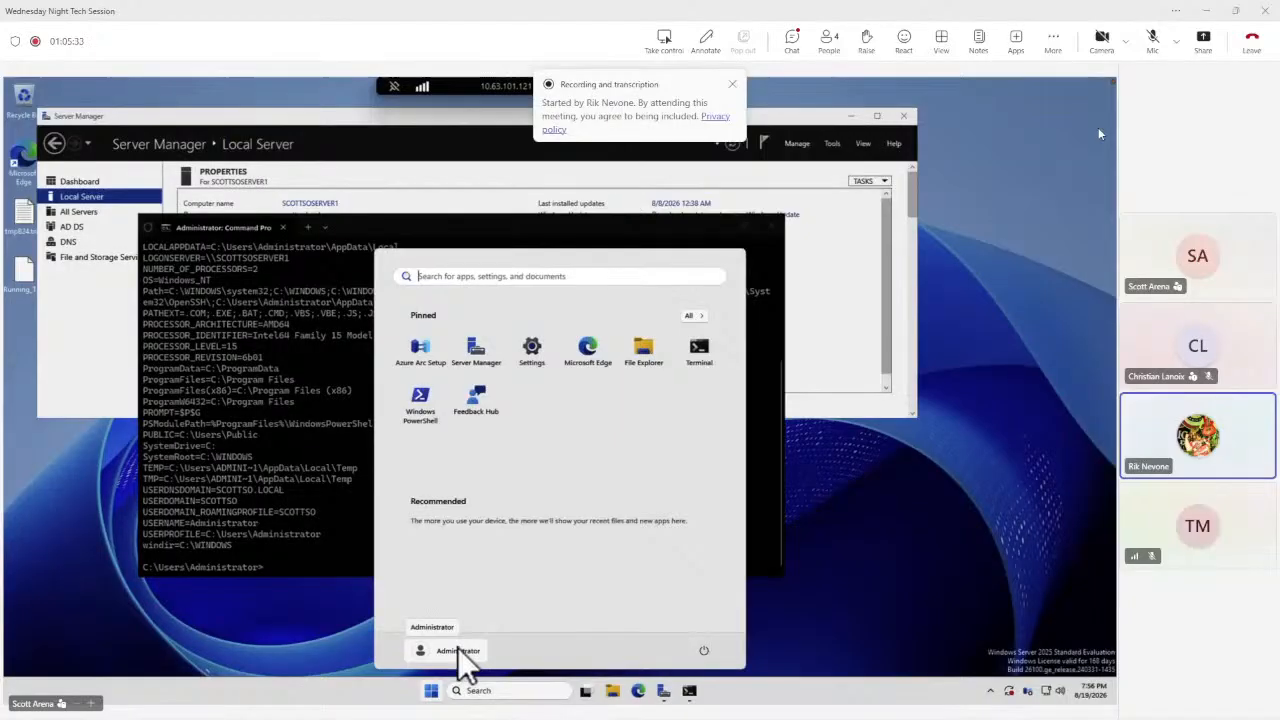
pyautogui.click(283, 566)
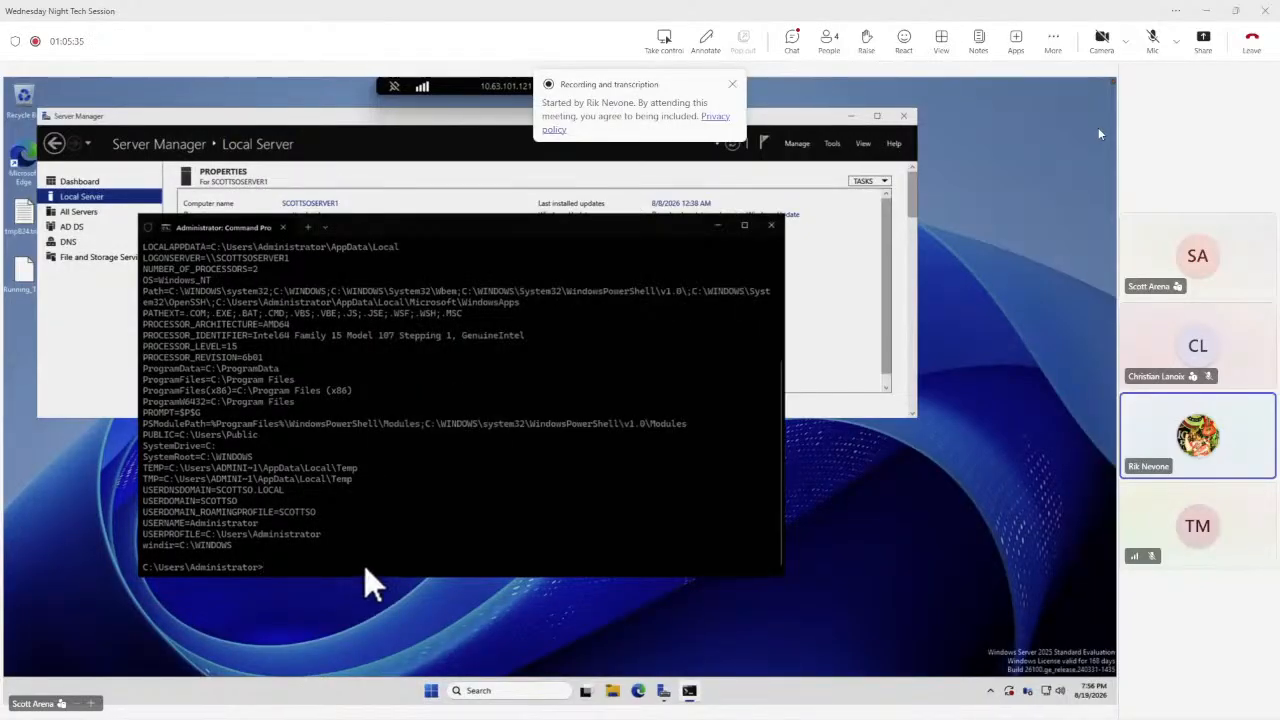
pyautogui.click(71, 226)
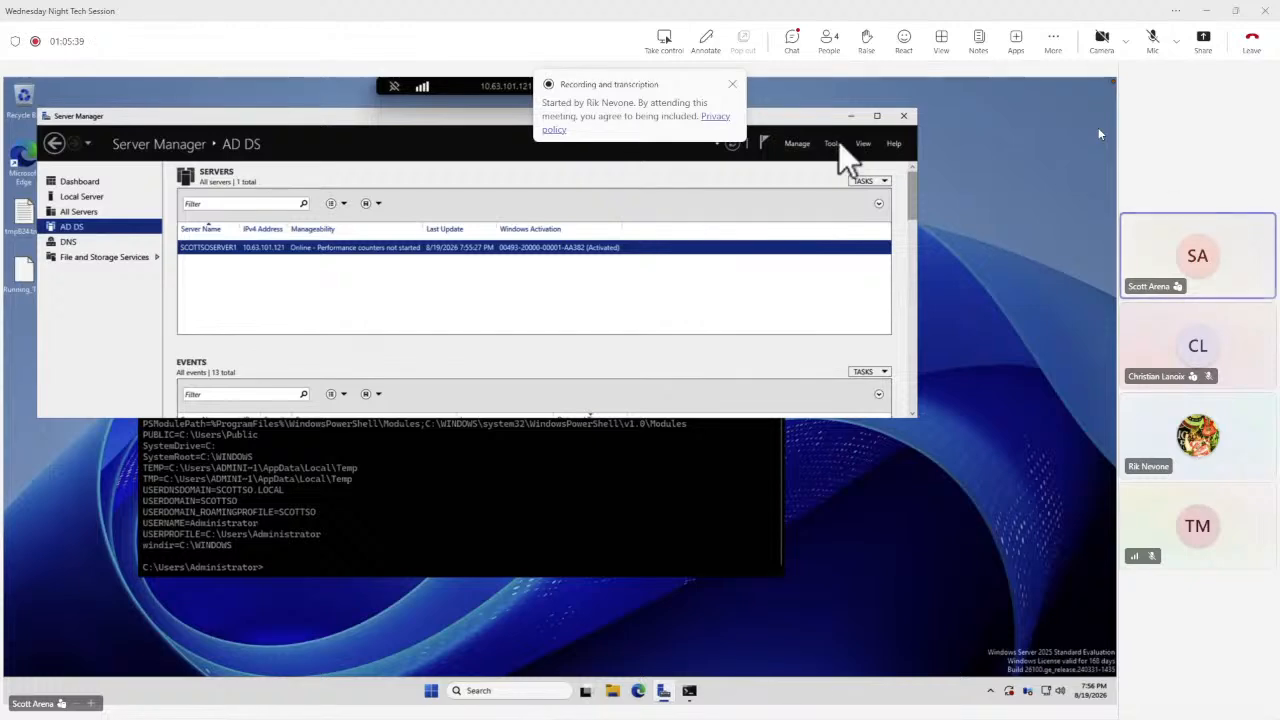
pyautogui.click(838, 142)
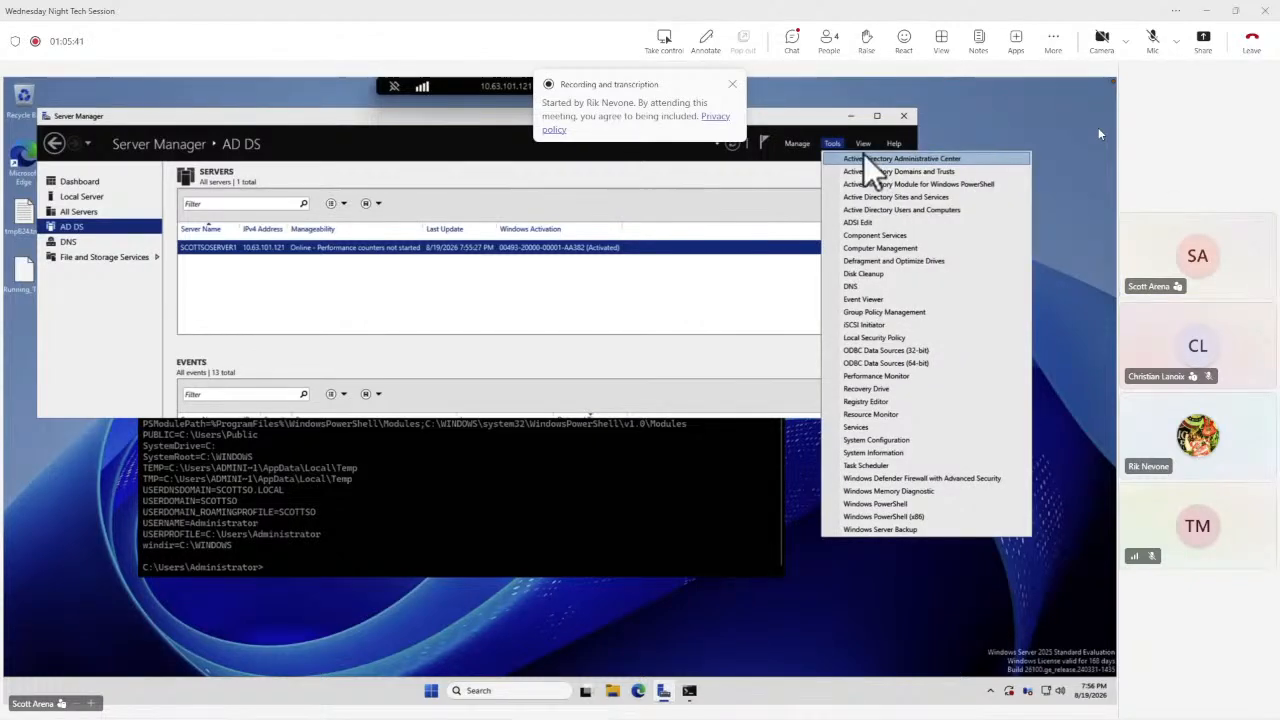
pyautogui.click(880, 209)
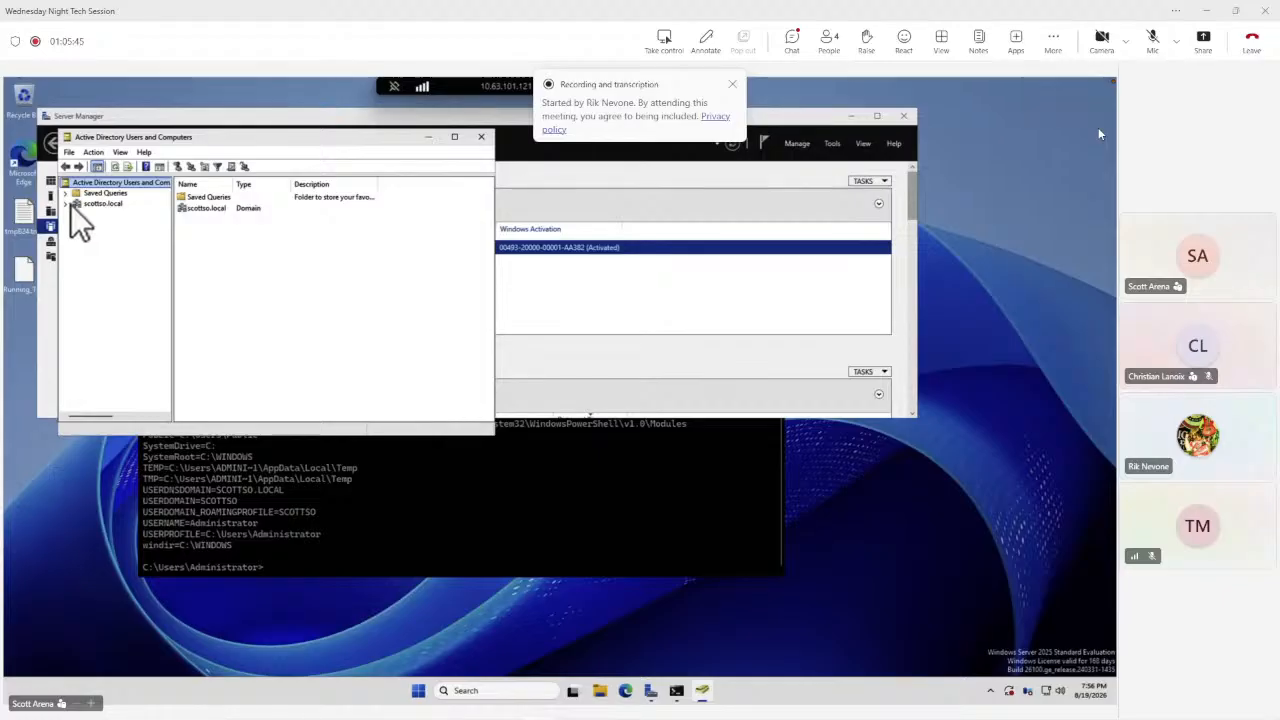
pyautogui.click(66, 204)
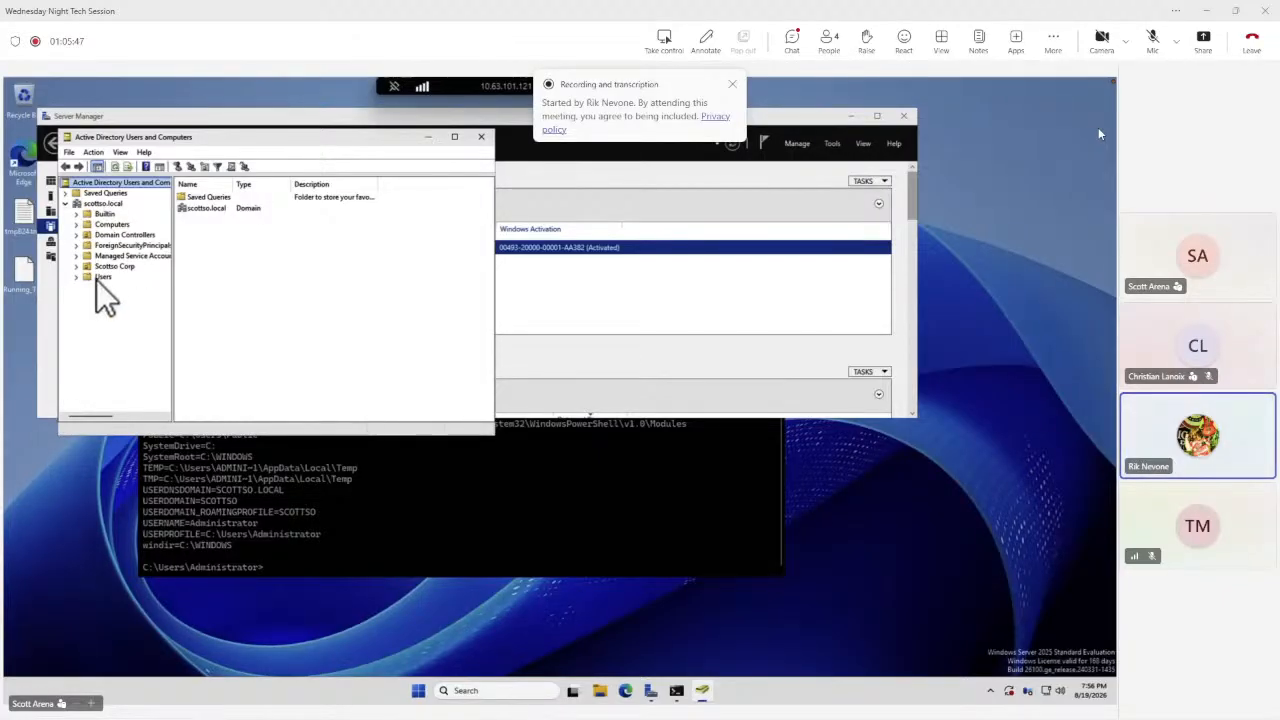
# Find the user account in the scottso.local domain by searching for the user's first name.
pyautogui.rightClick(100, 203)
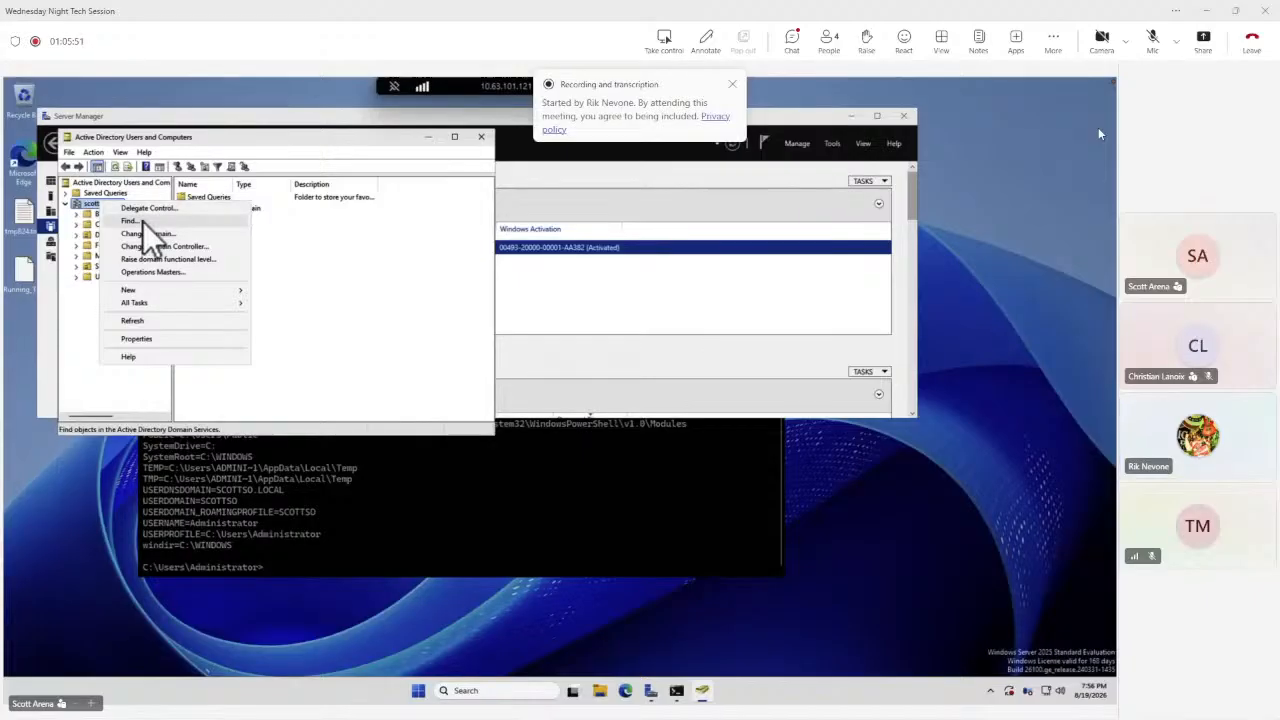
pyautogui.click(143, 222)
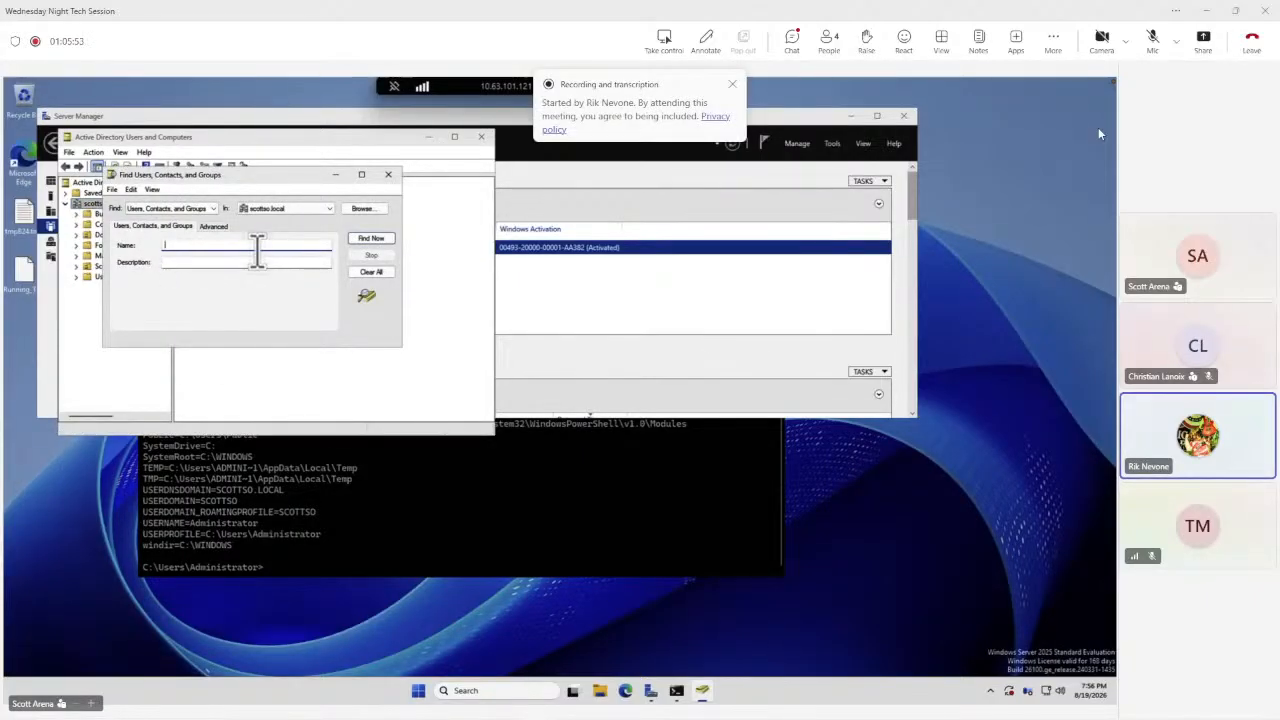
pyautogui.write('scott')
pyautogui.press('Return')
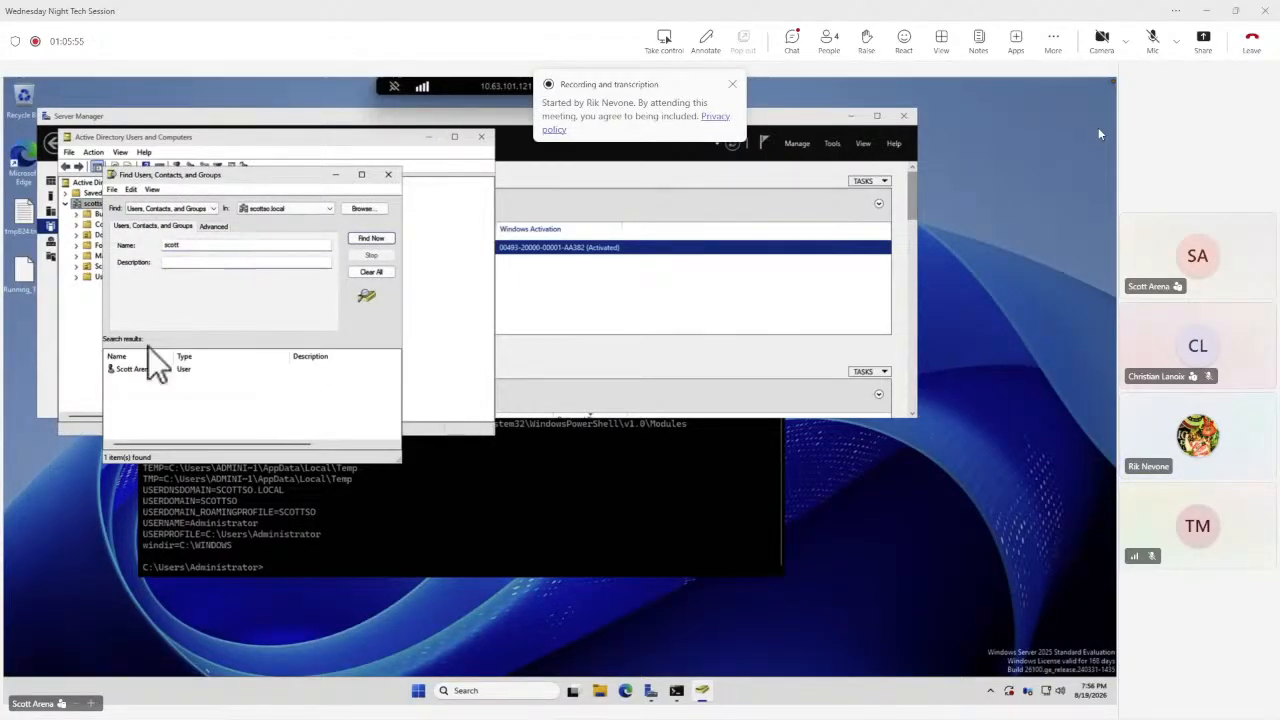
# Reset the found user's password, entering the new password and confirming it.
pyautogui.click(136, 371)
pyautogui.rightClick(136, 371)
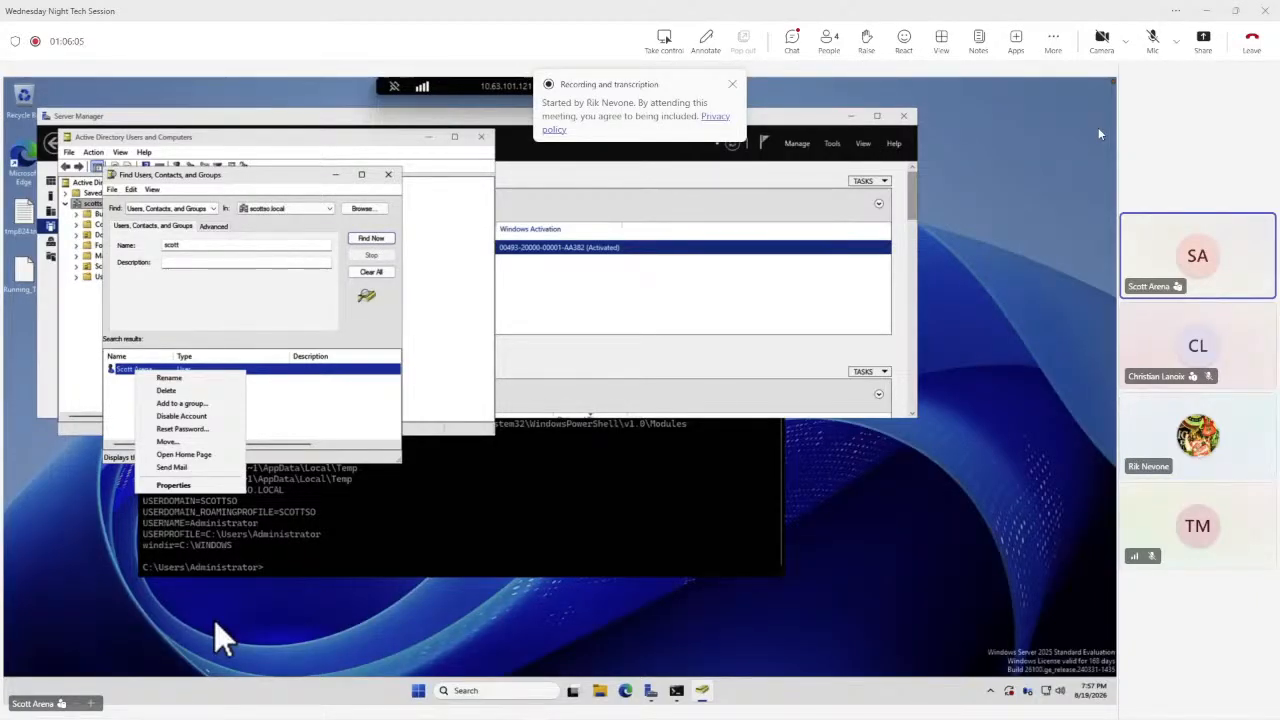
pyautogui.click(197, 428)
pyautogui.write('••')
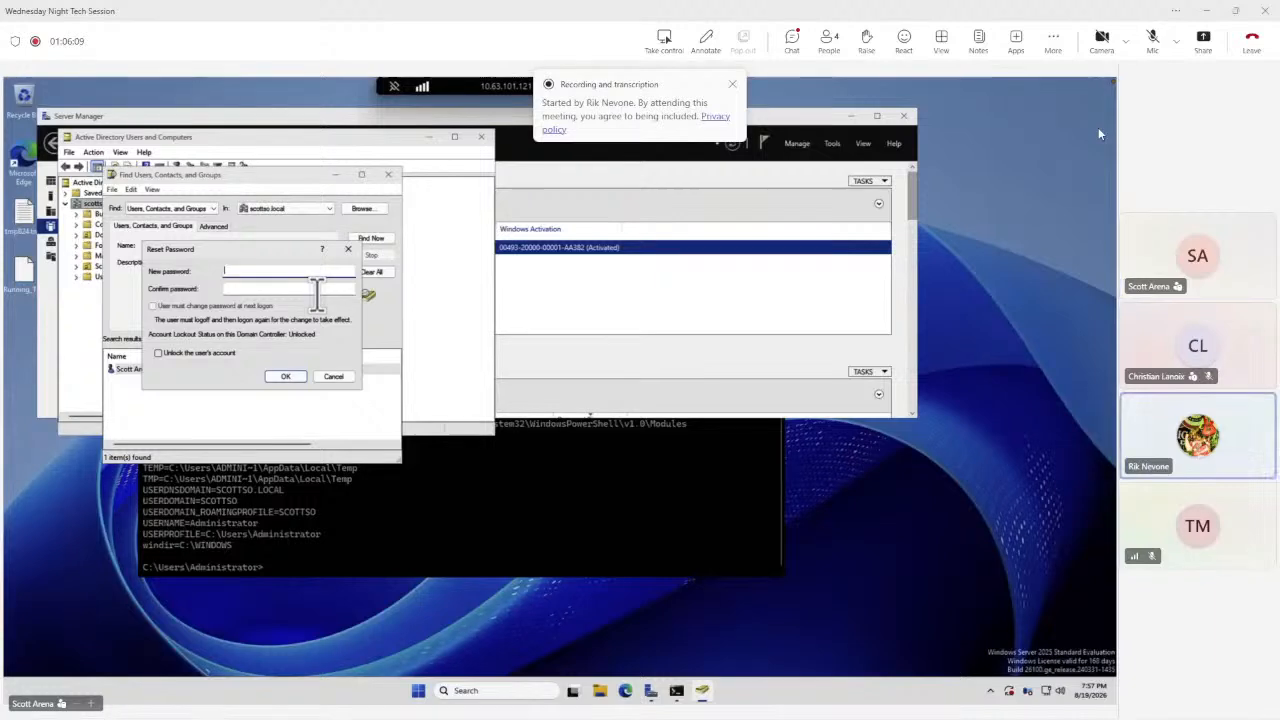
pyautogui.write('•••••••')
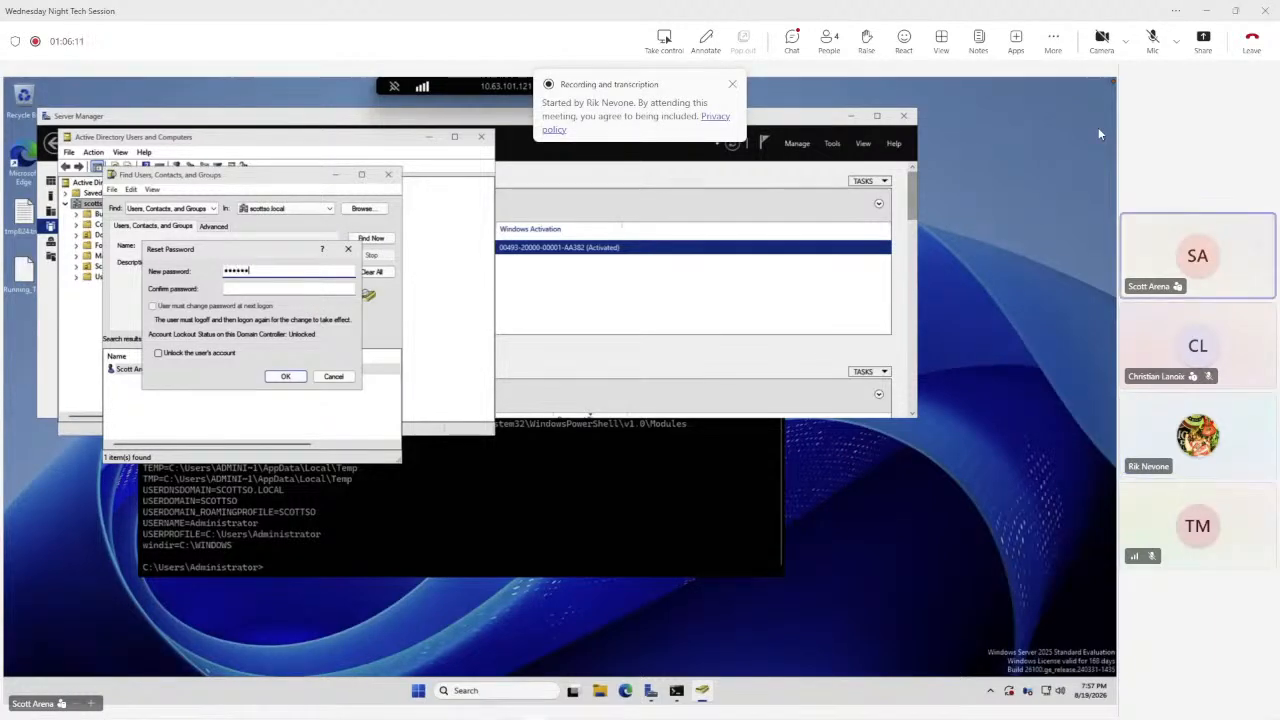
pyautogui.write('•')
pyautogui.press('Tab')
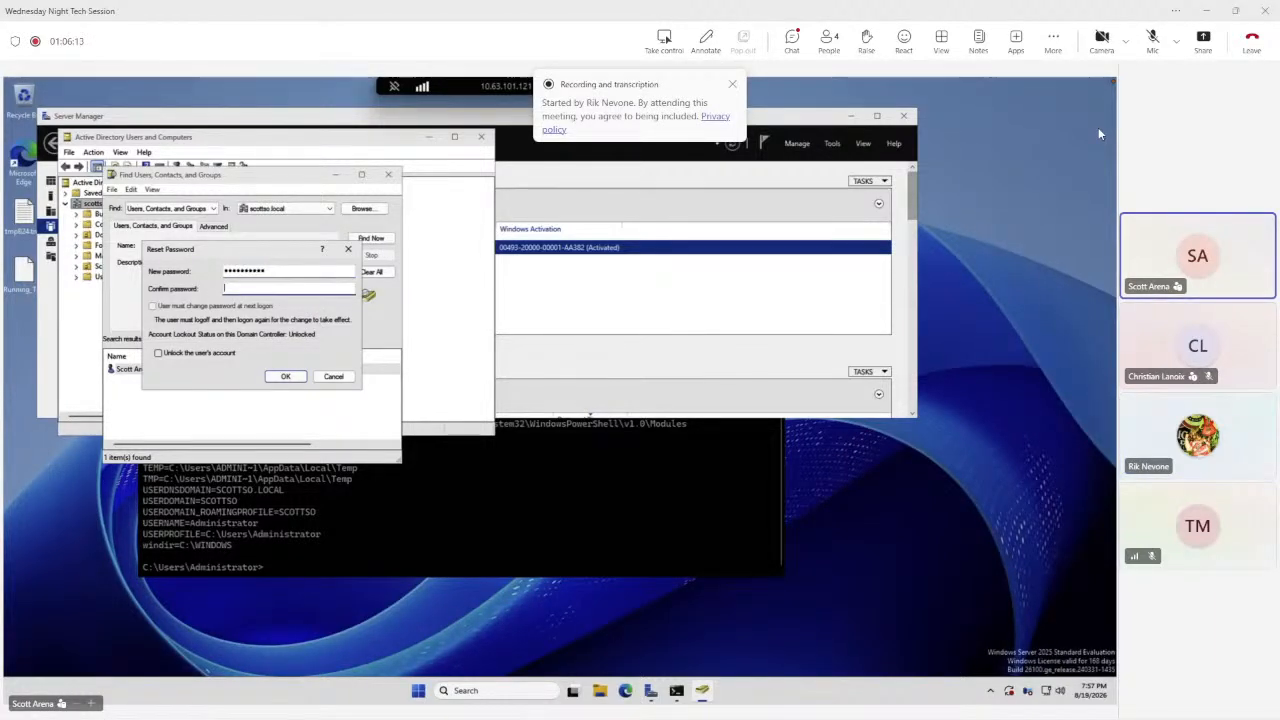
pyautogui.write('••••••••••')
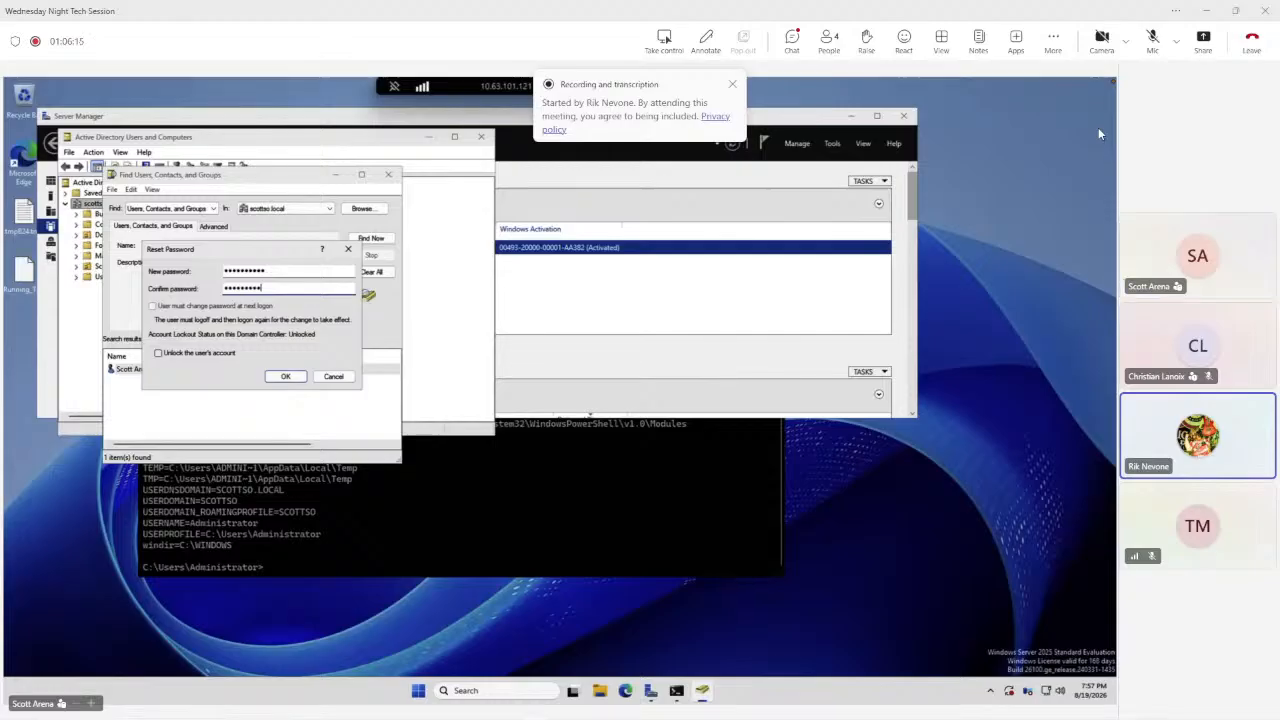
# Tick the option to unlock the user's account and apply the password reset.
pyautogui.click(192, 353)
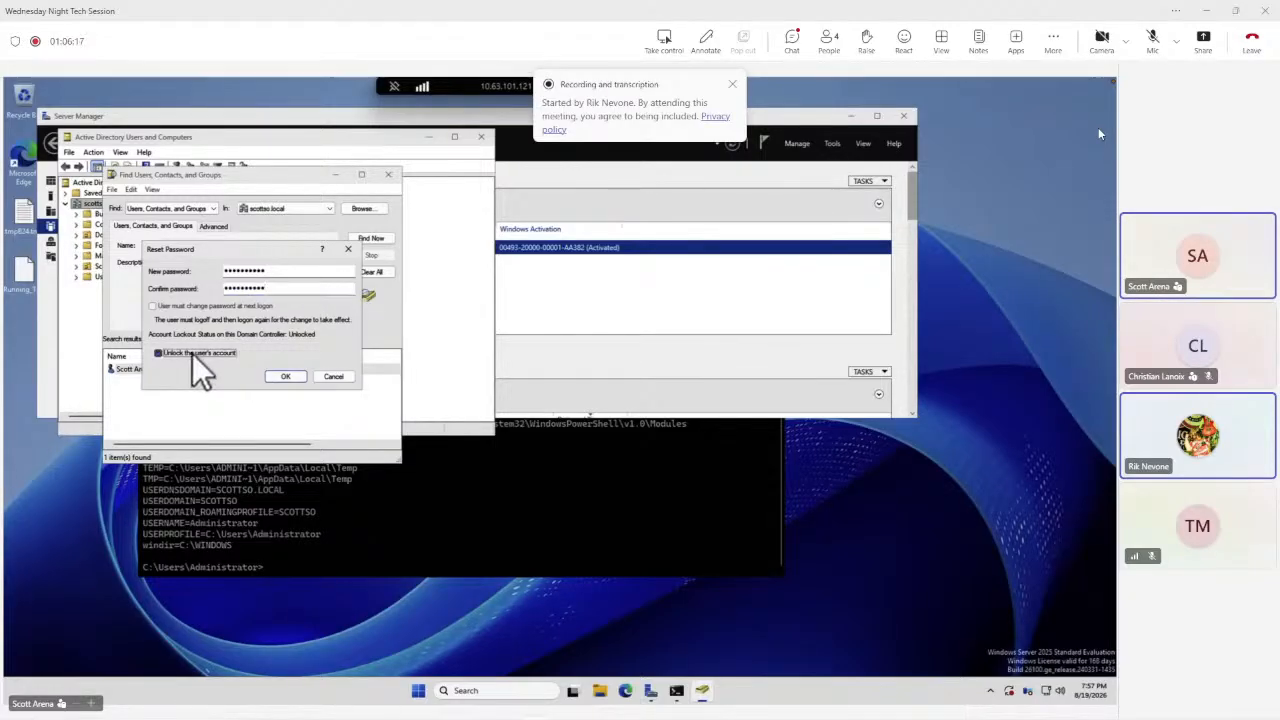
pyautogui.click(285, 378)
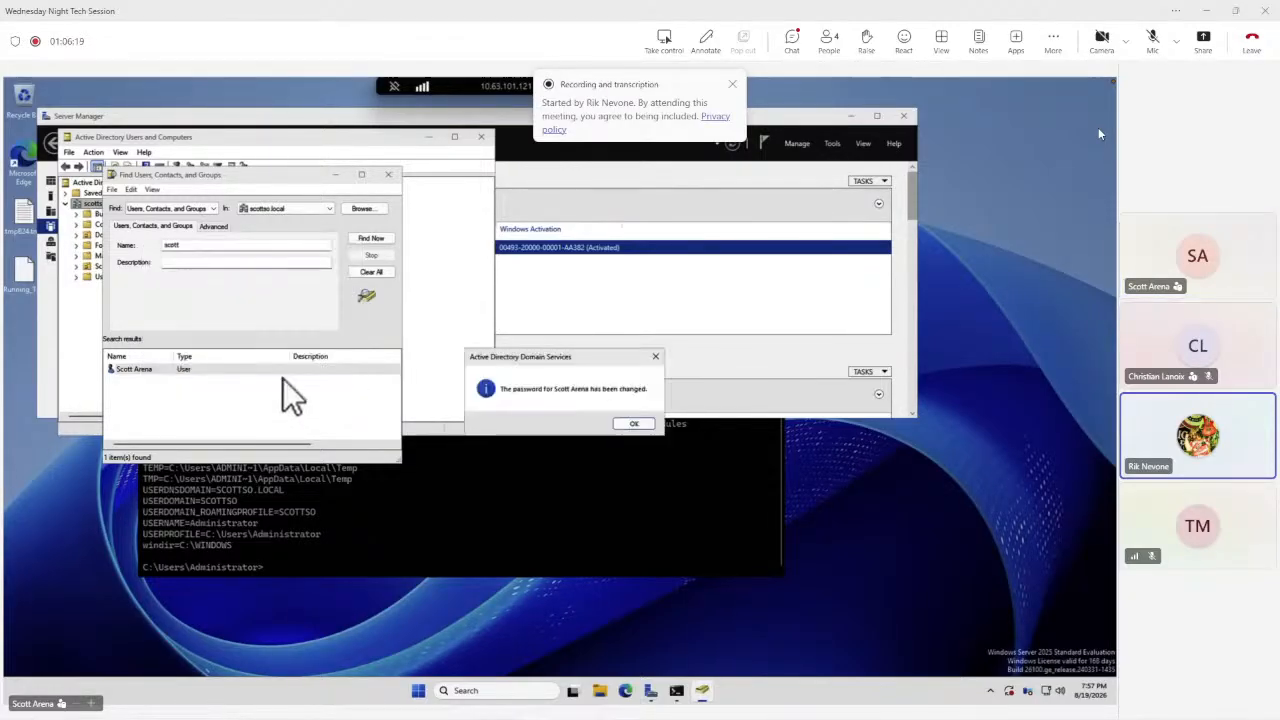
pyautogui.click(636, 424)
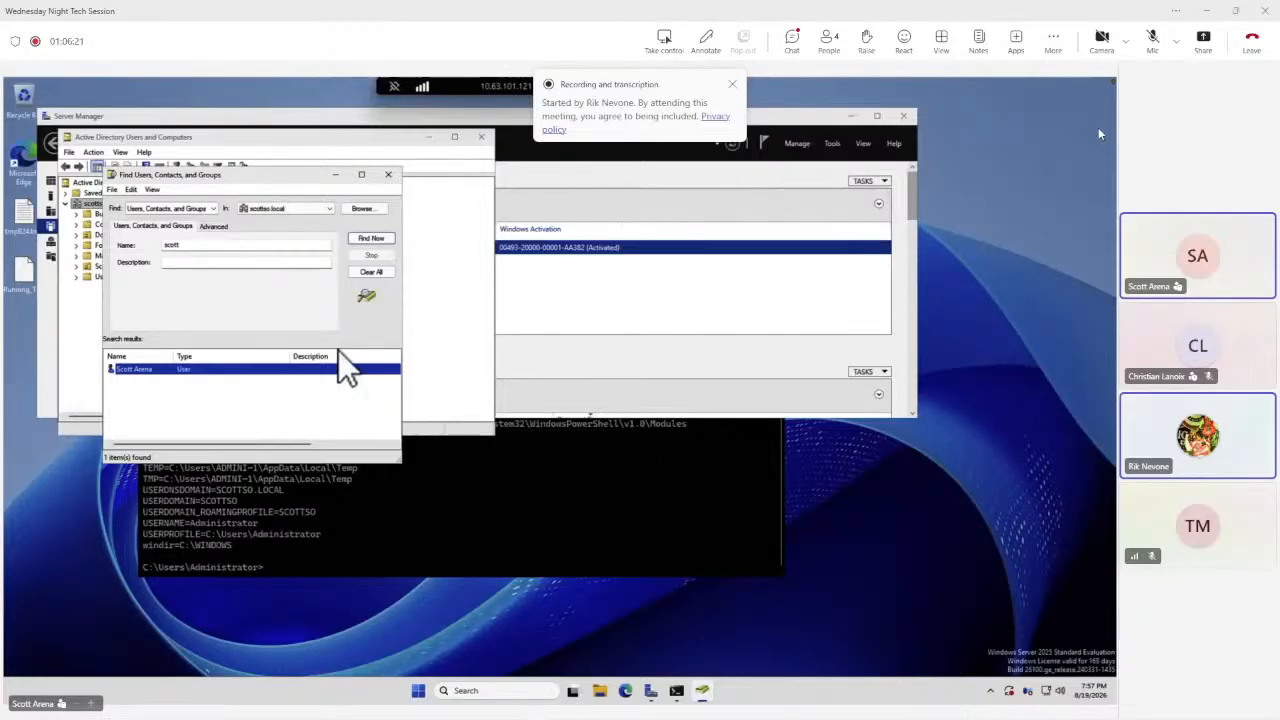
# Open the found user's properties and review the groups it is a member of.
pyautogui.doubleClick(163, 371)
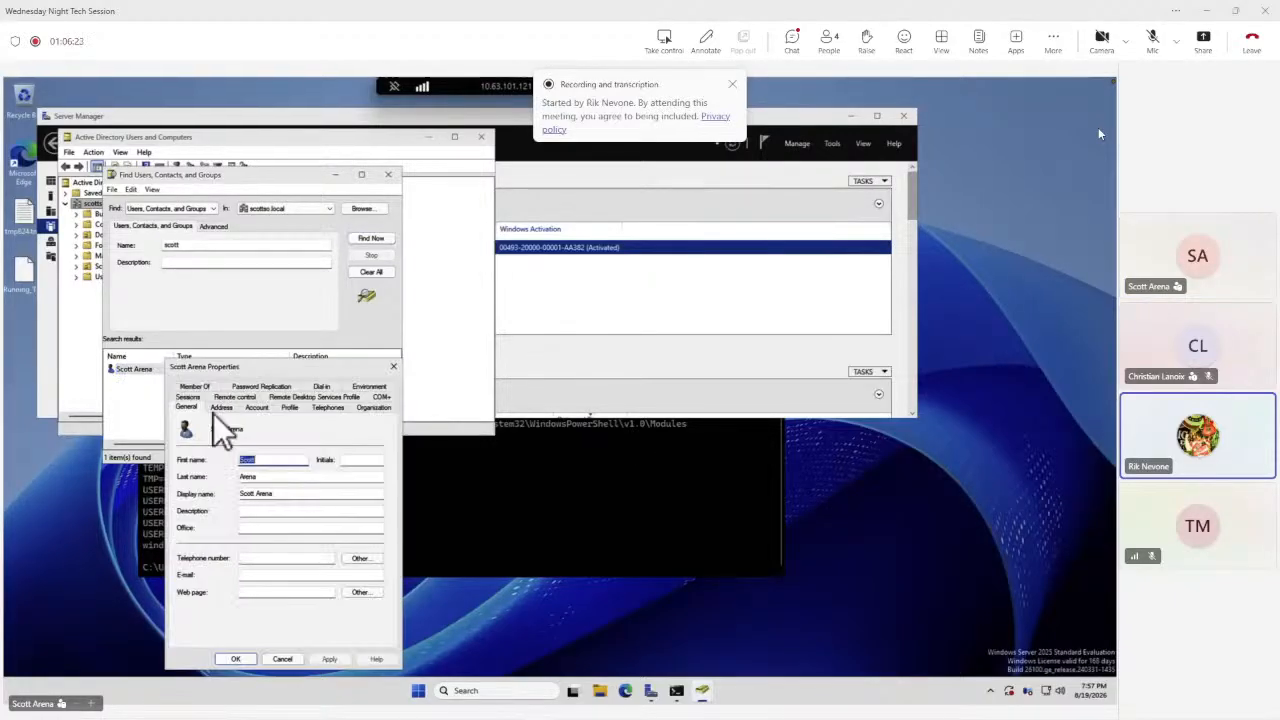
pyautogui.click(197, 387)
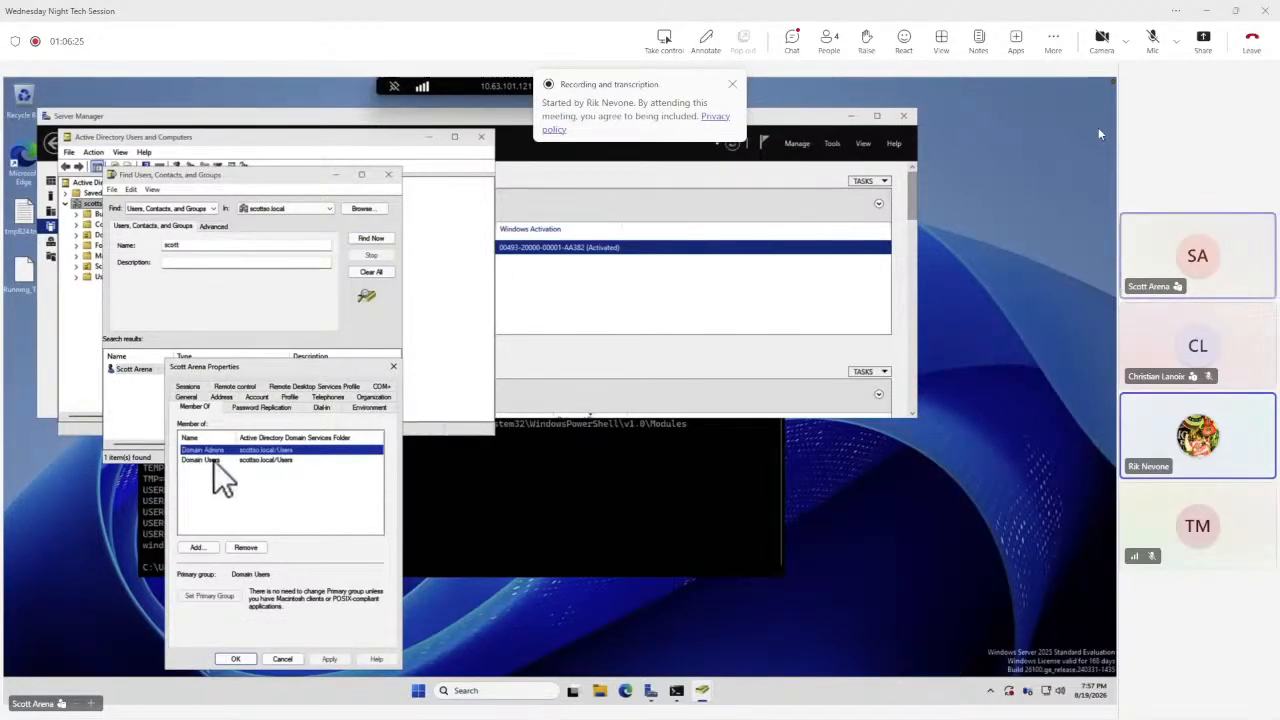
pyautogui.click(393, 369)
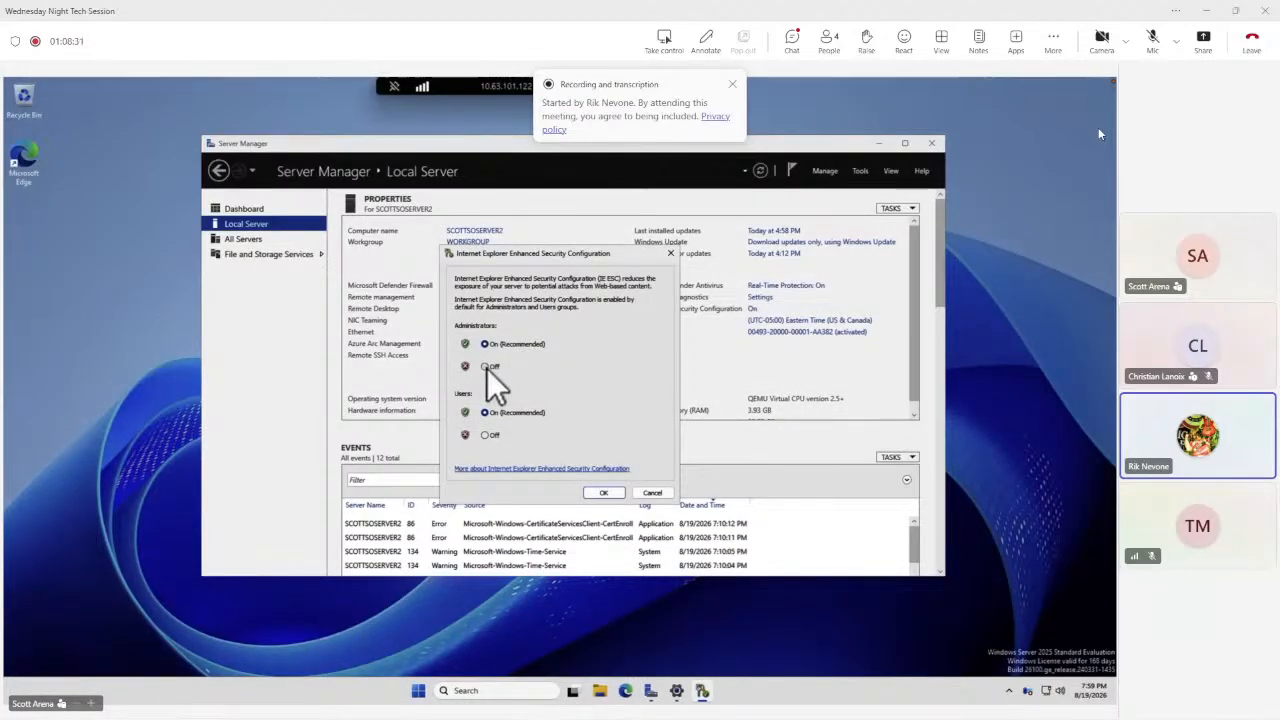
# Apply the IE Enhanced Security Configuration change for administrators.
pyautogui.click(606, 494)
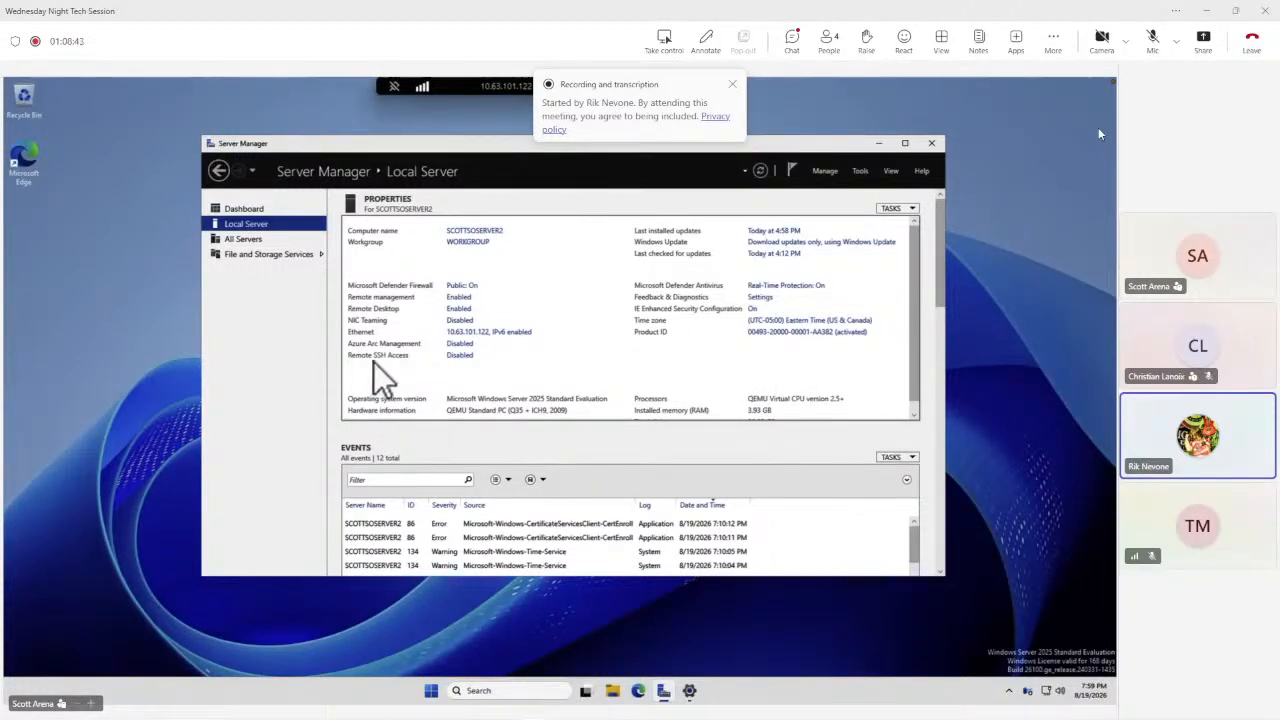
# Try to add the user scott to the Remote Desktop Users allowed to connect to this server.
pyautogui.click(459, 310)
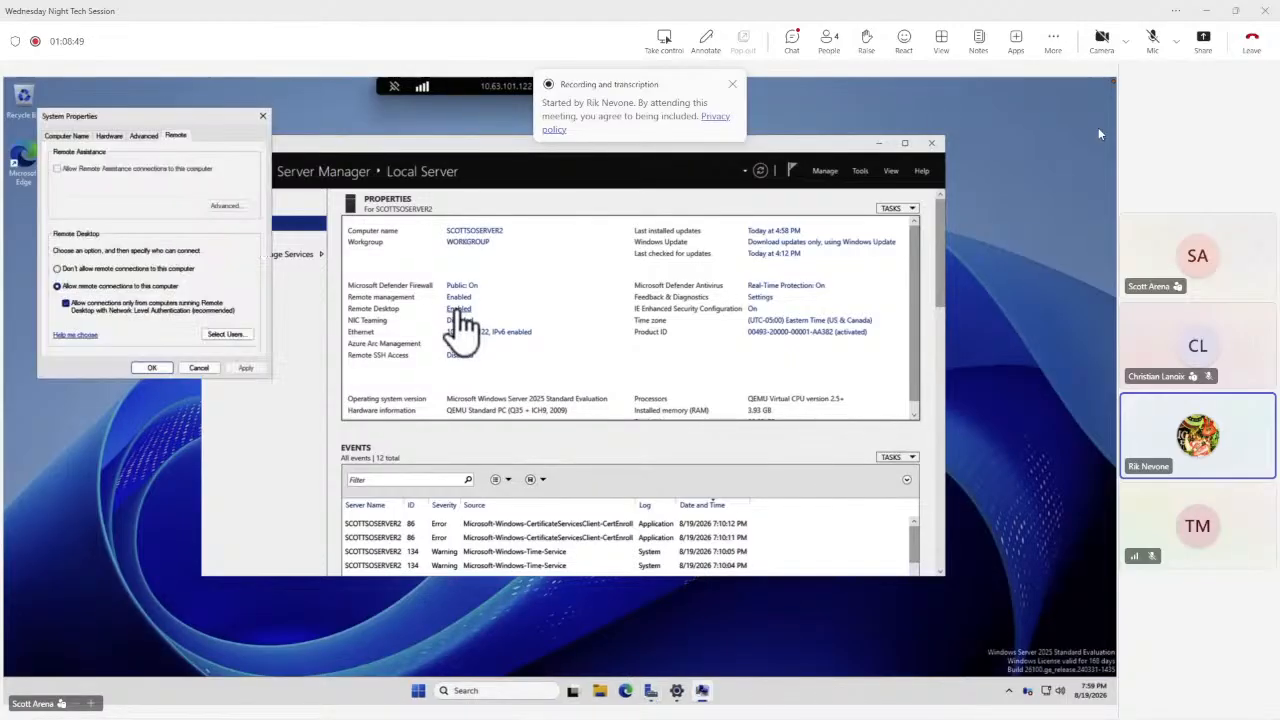
pyautogui.click(227, 333)
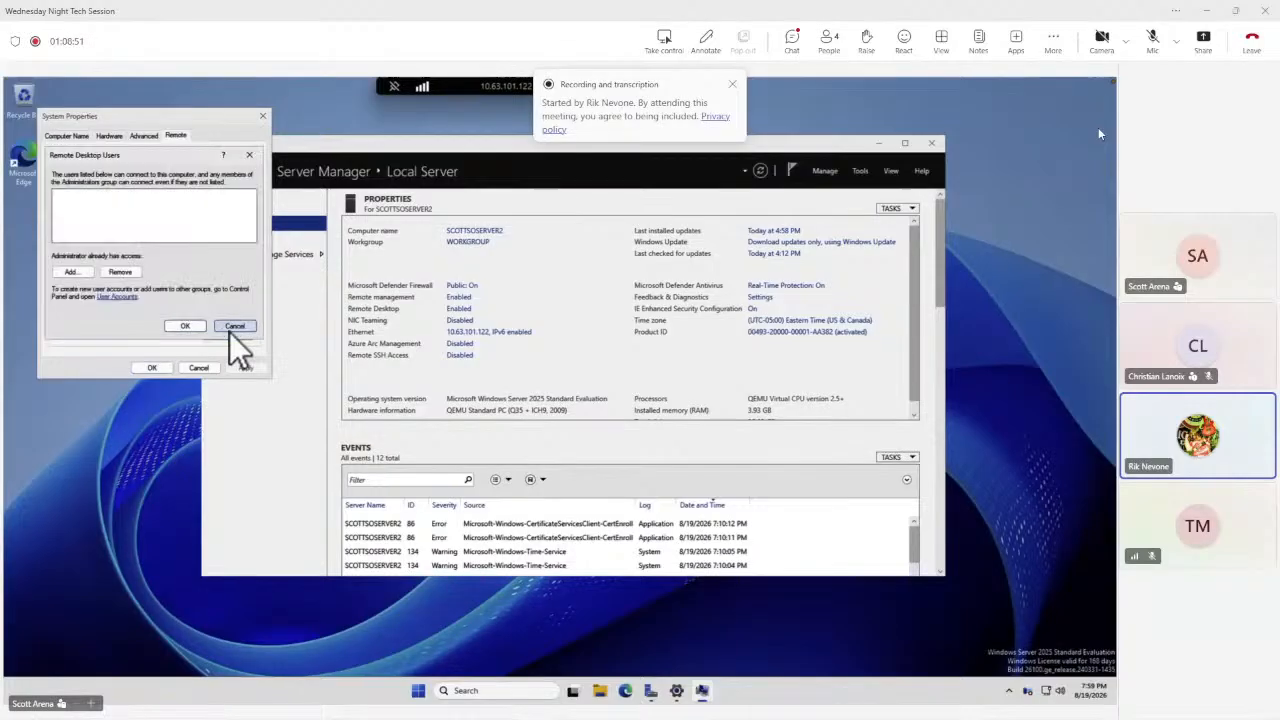
pyautogui.click(74, 273)
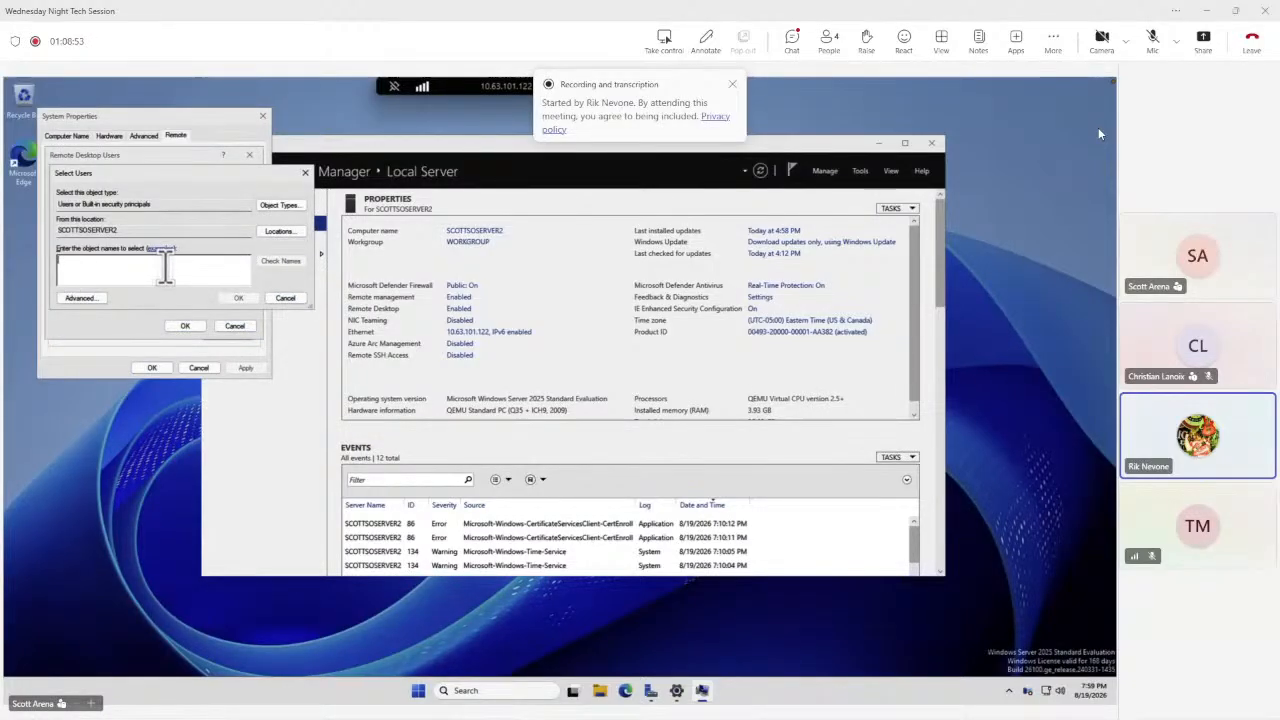
pyautogui.write('scott')
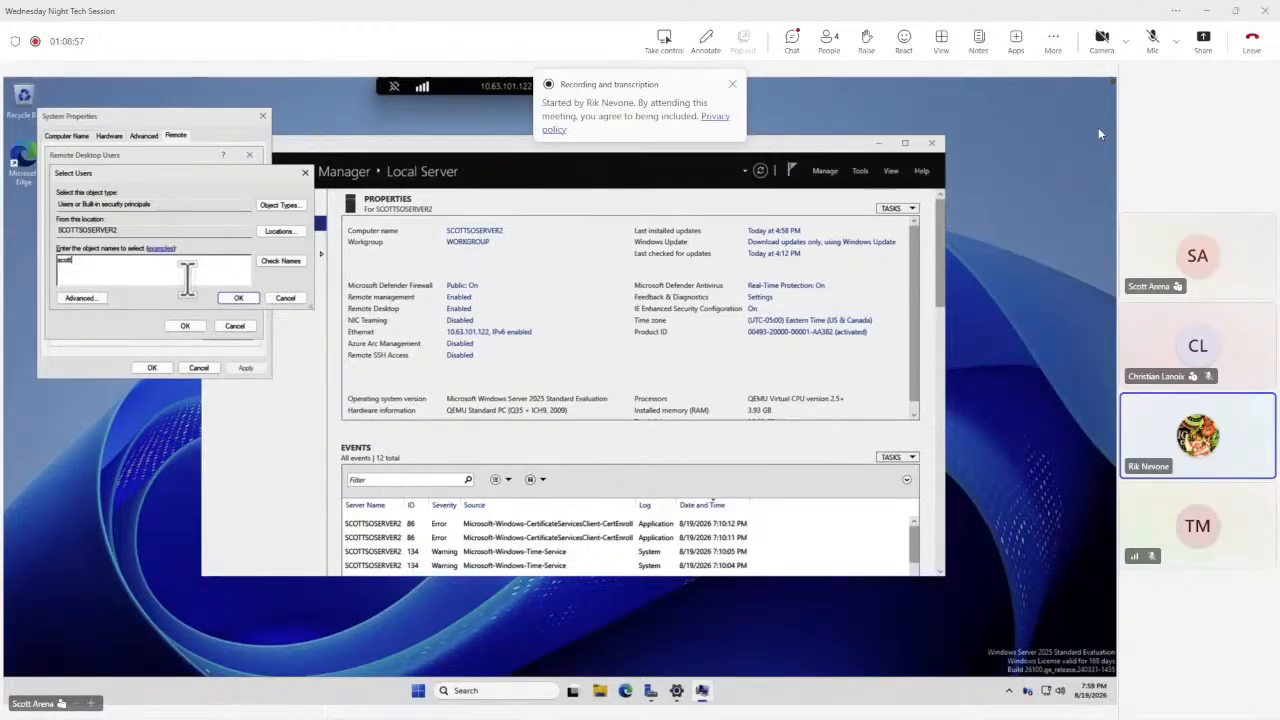
pyautogui.click(268, 261)
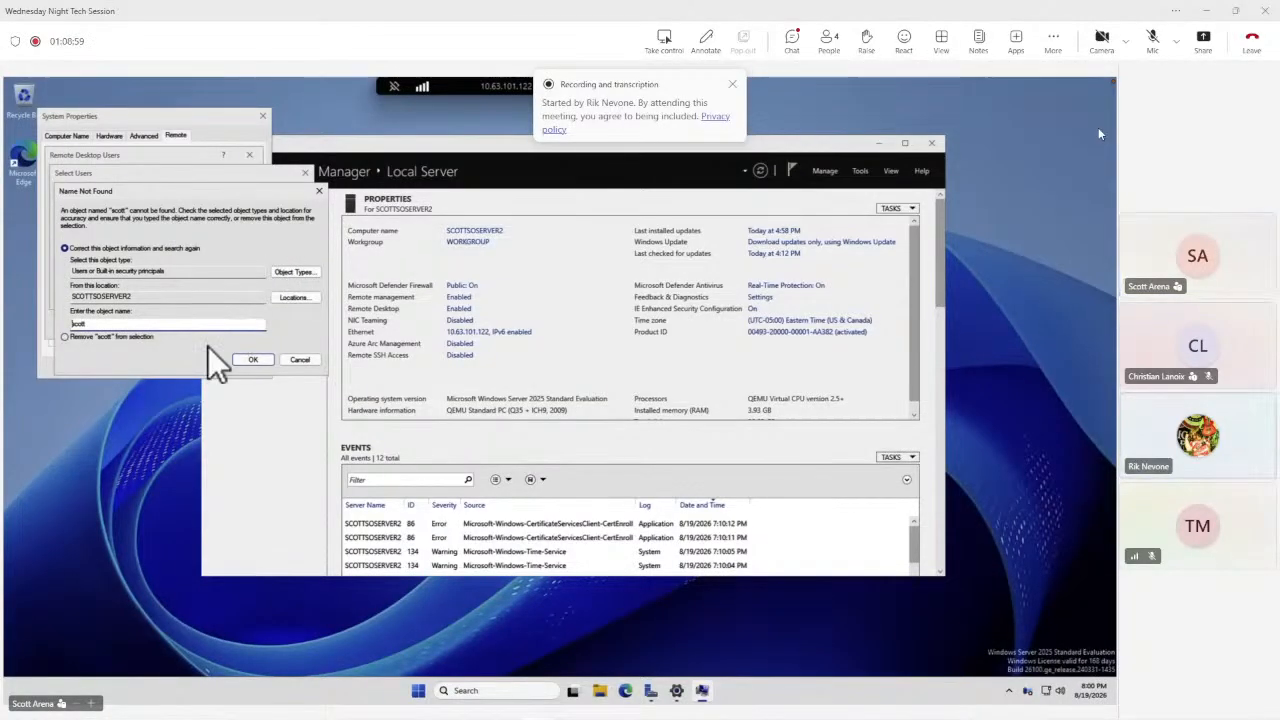
pyautogui.click(286, 359)
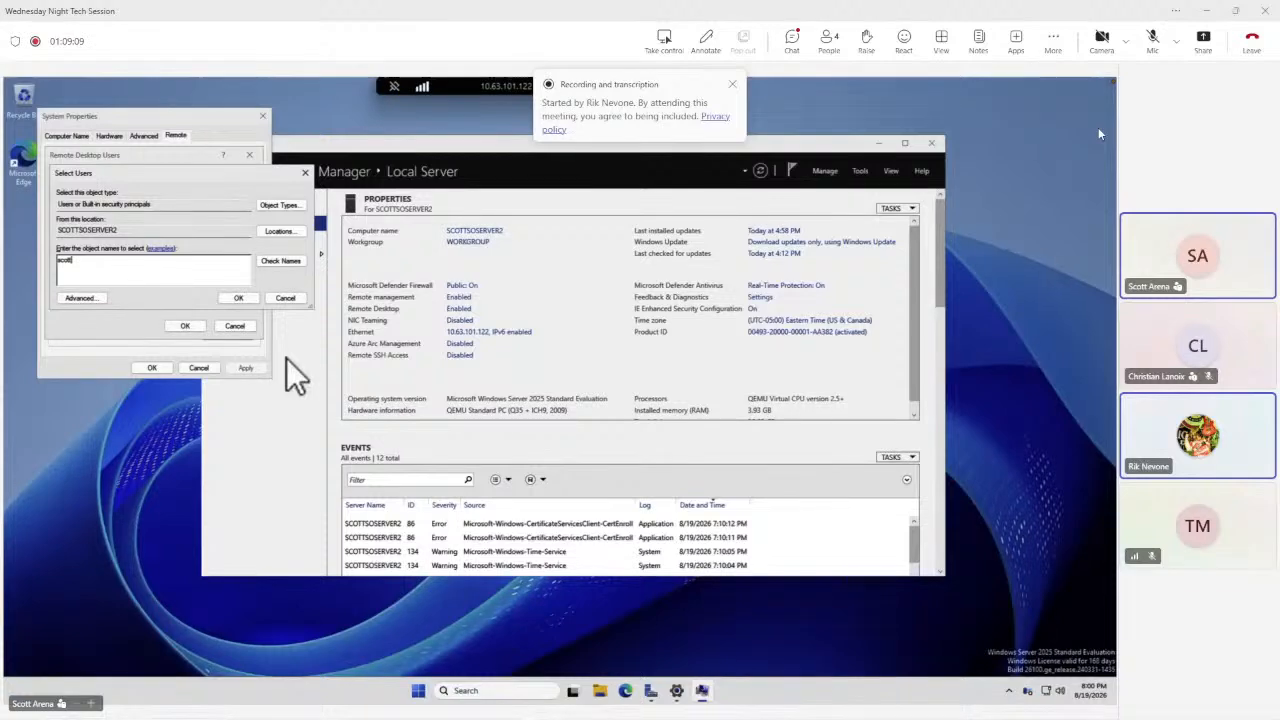
pyautogui.click(282, 298)
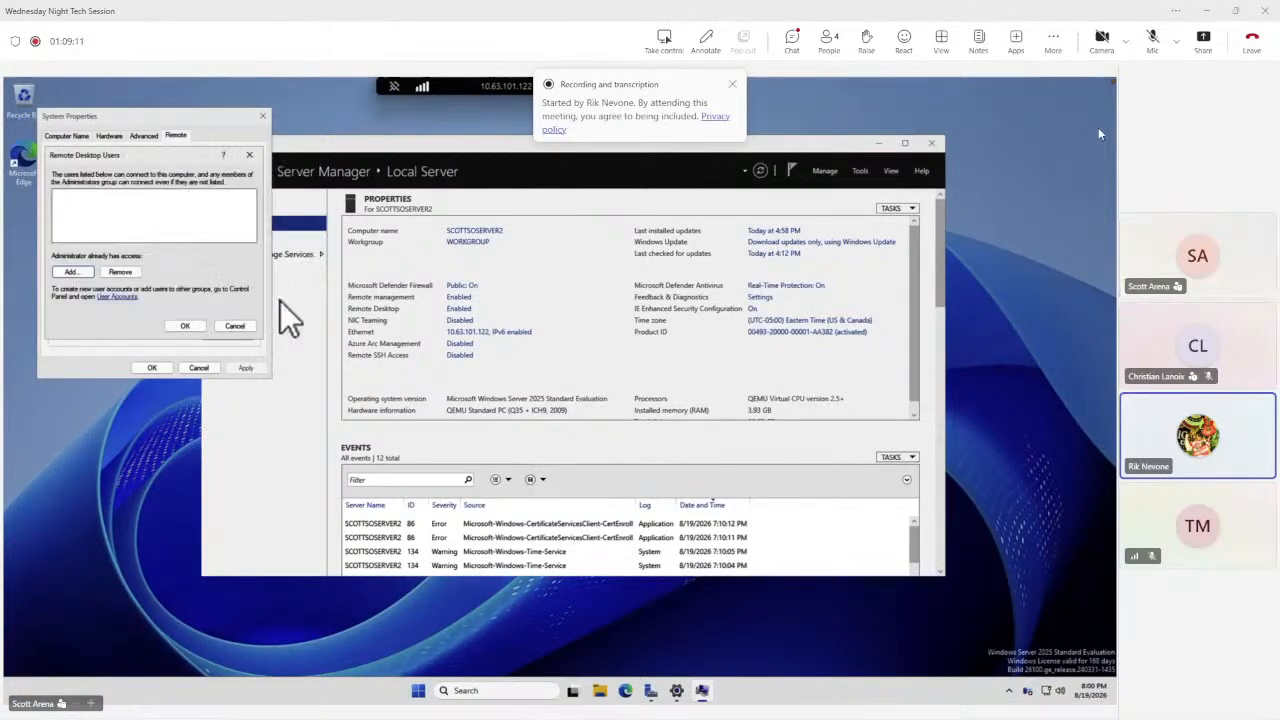
pyautogui.click(234, 327)
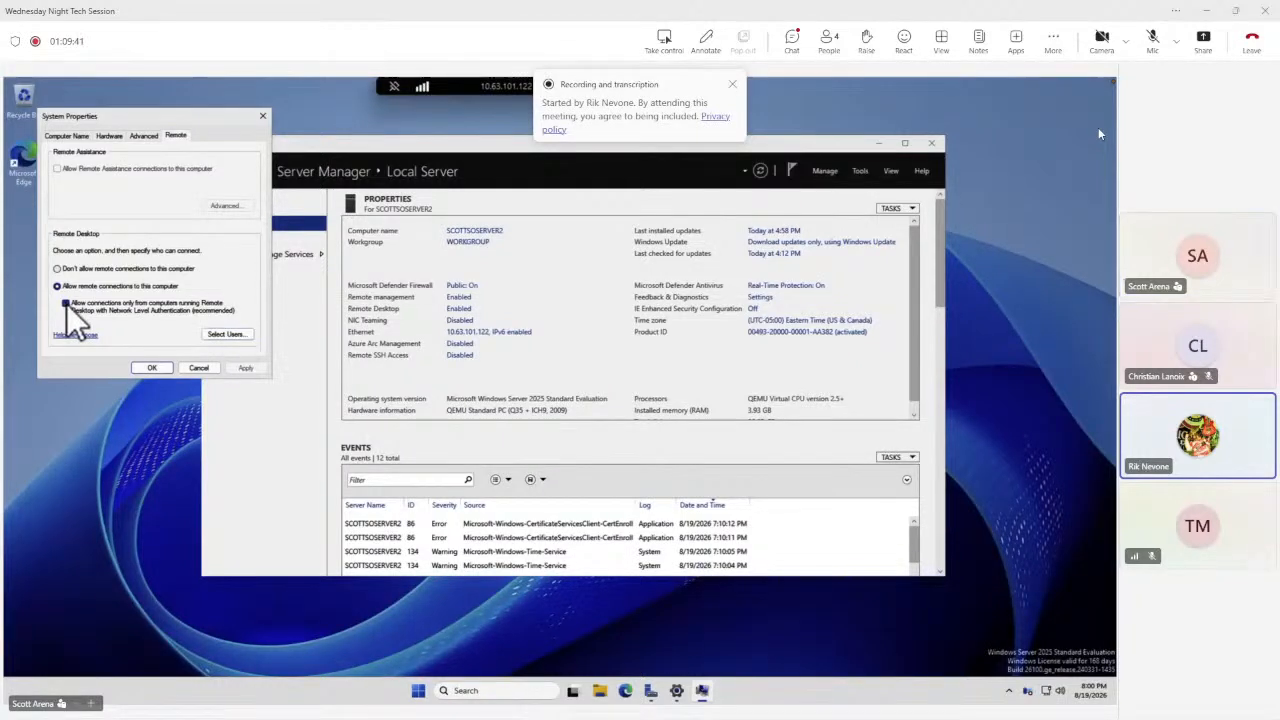
# Turn off the Network Level Authentication requirement for Remote Desktop connections and save the setting.
pyautogui.click(66, 303)
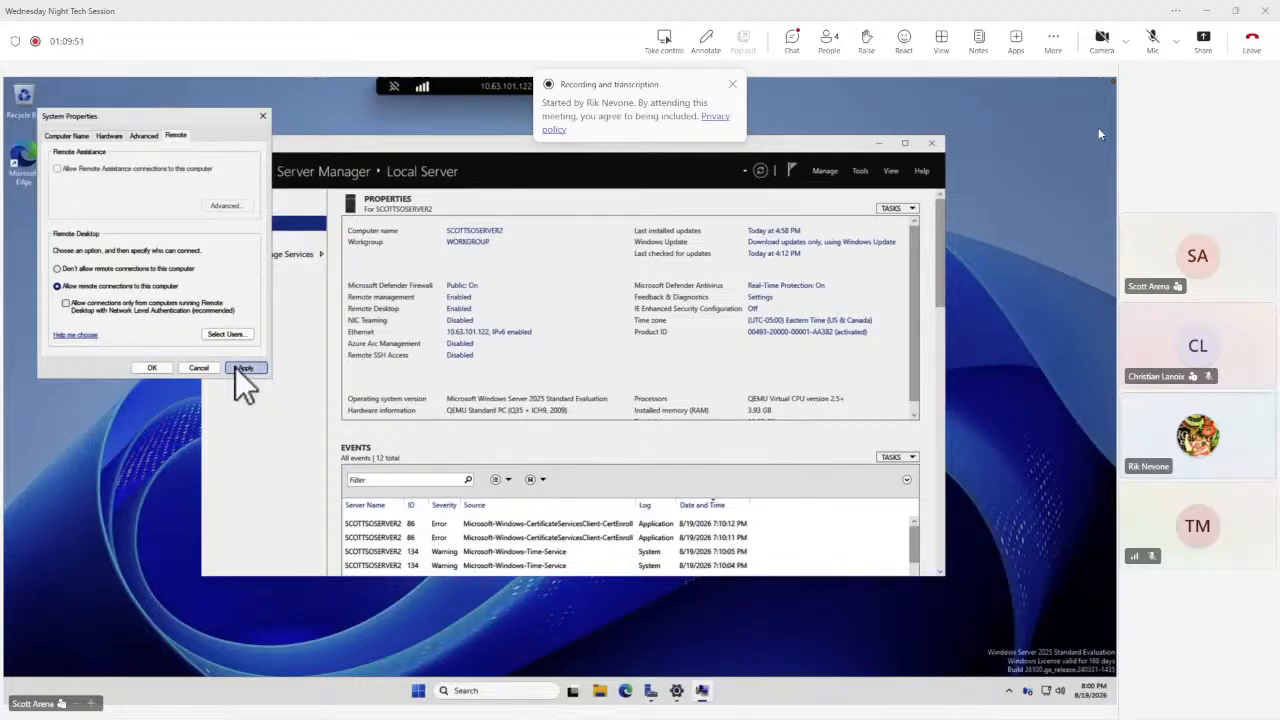
pyautogui.click(140, 370)
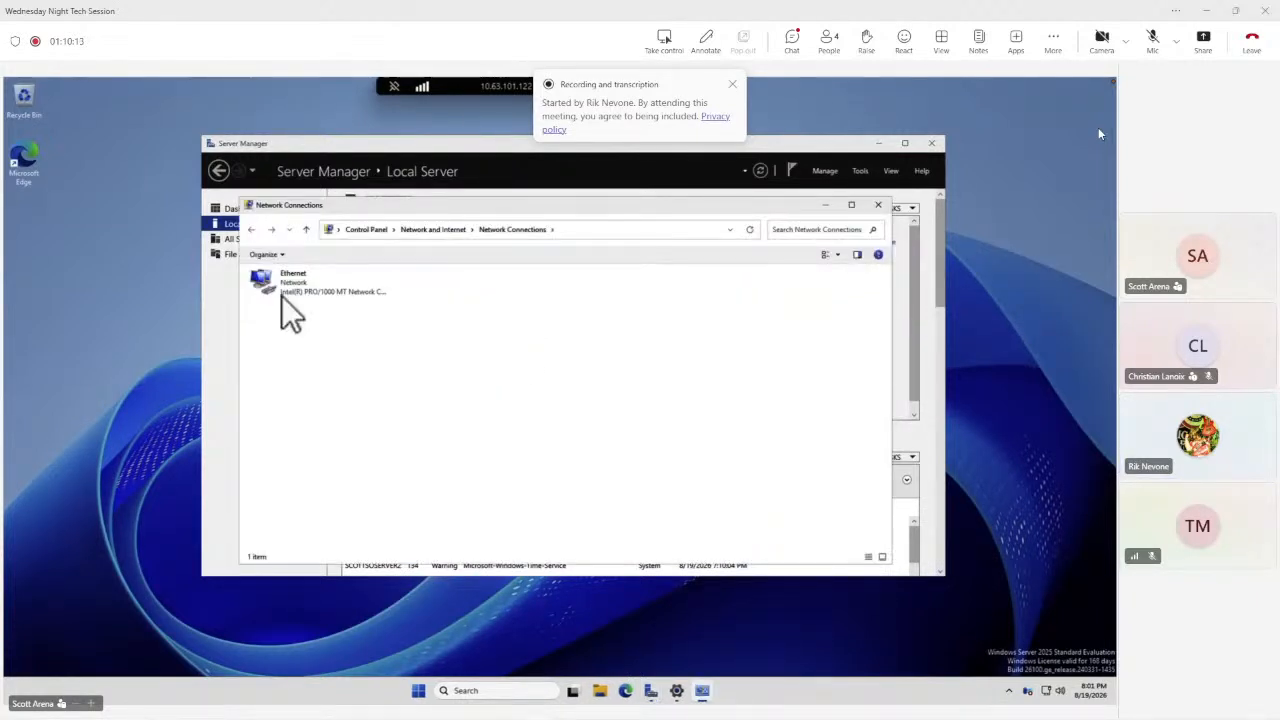
# Change the preferred DNS server address in the Ethernet adapter's Internet Protocol Version 4 properties.
pyautogui.click(284, 285)
pyautogui.rightClick(284, 281)
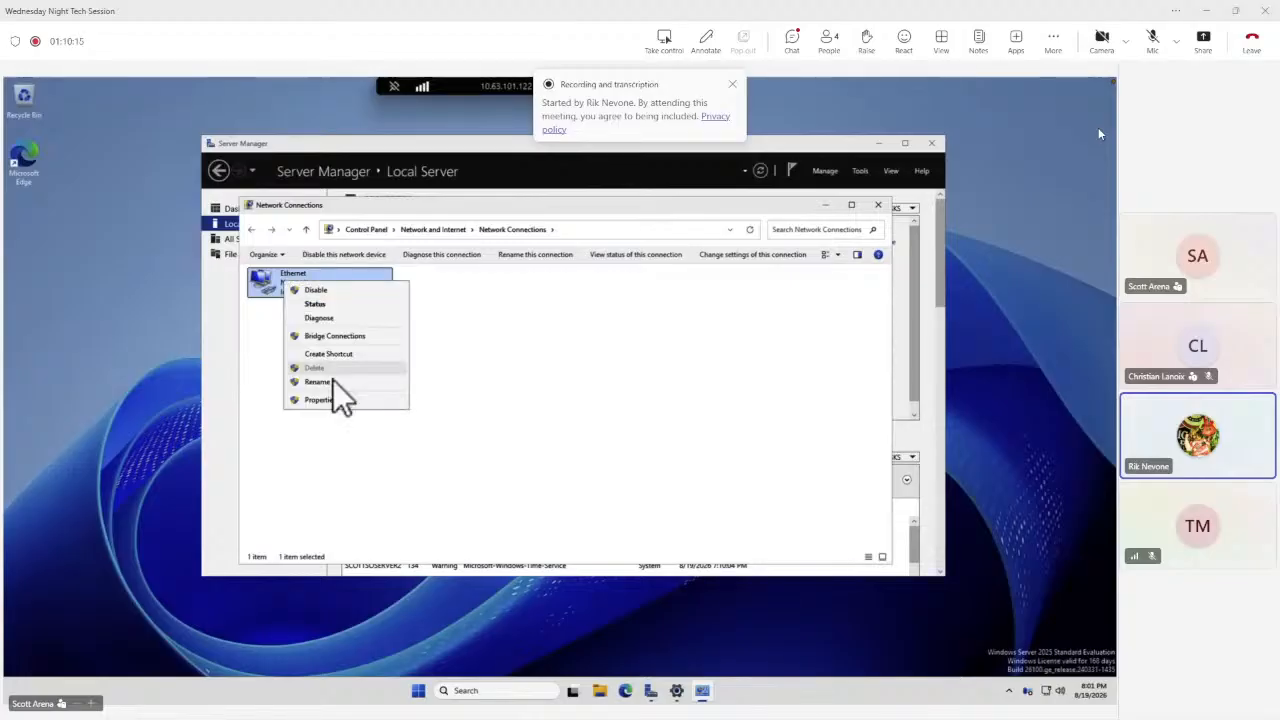
pyautogui.click(320, 400)
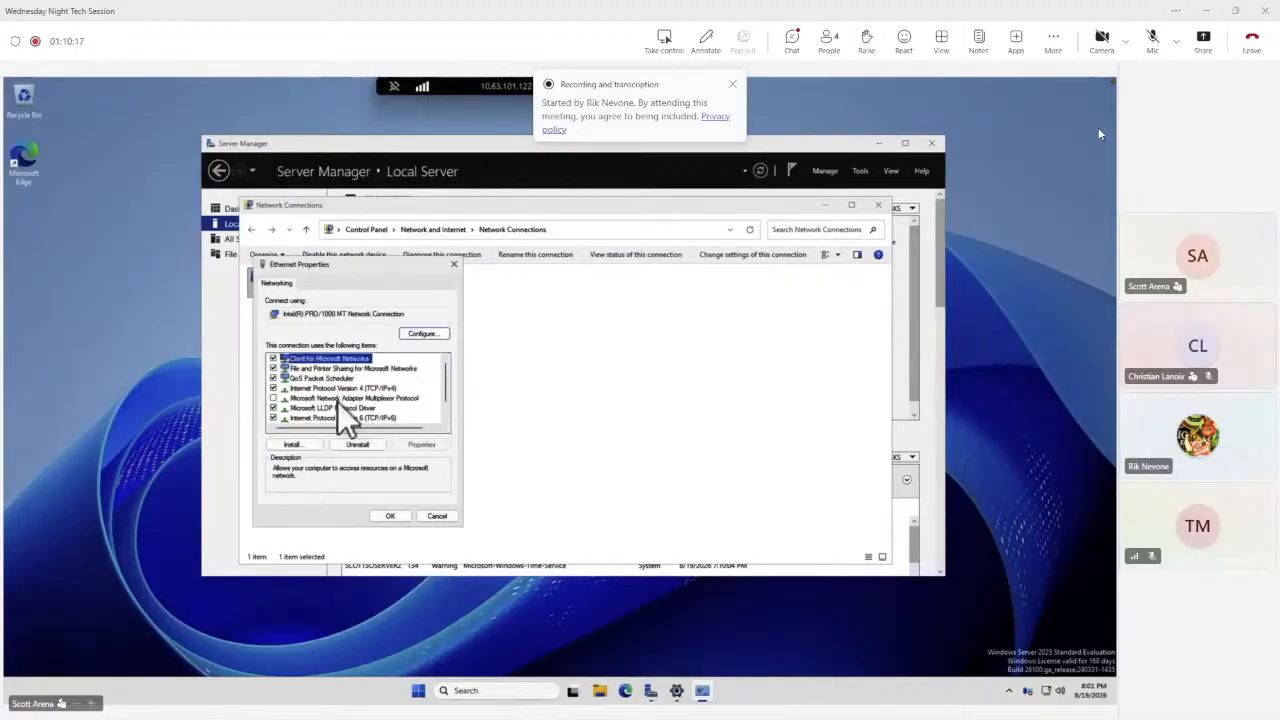
pyautogui.doubleClick(326, 389)
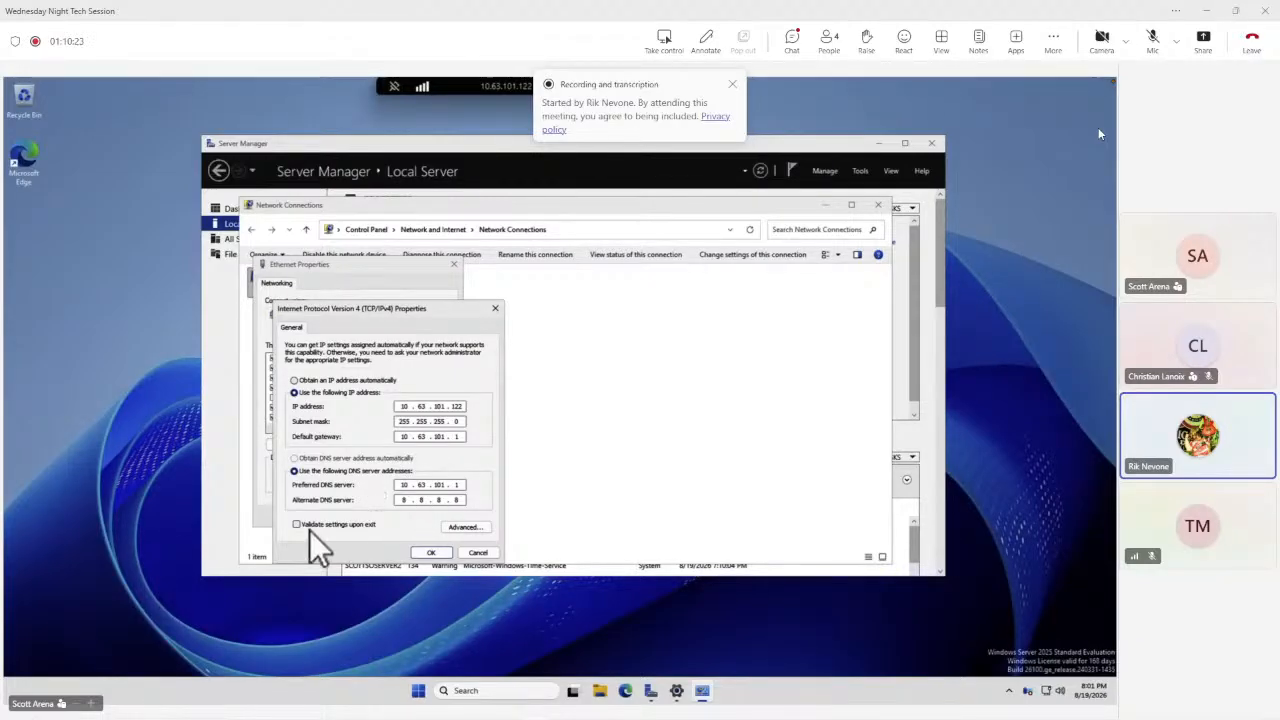
pyautogui.doubleClick(407, 484)
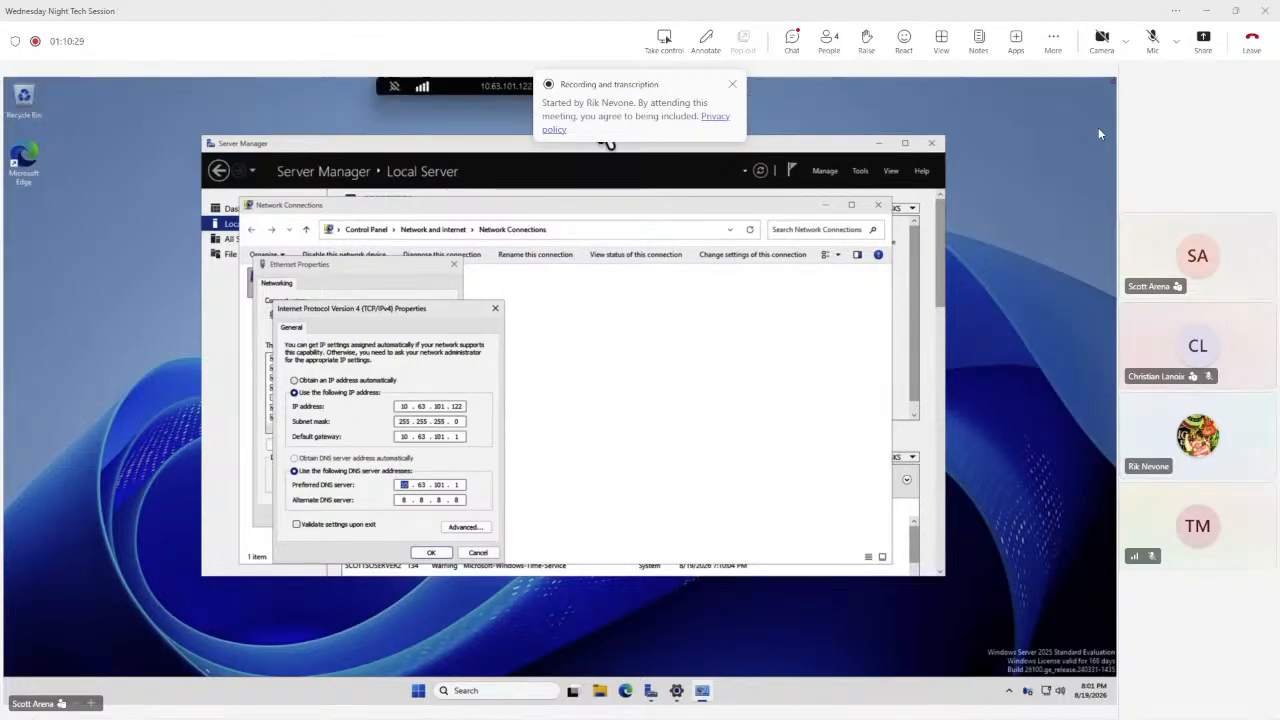
pyautogui.press('ctrl+alt+Break')
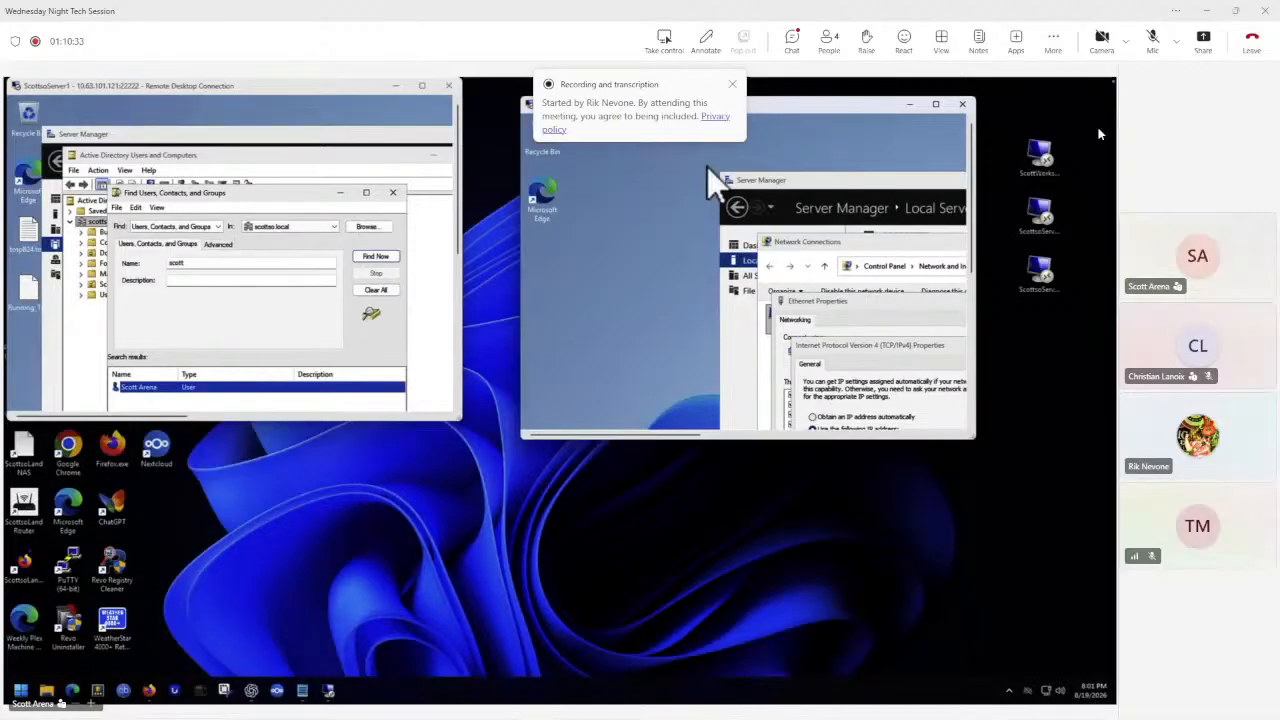
pyautogui.click(936, 104)
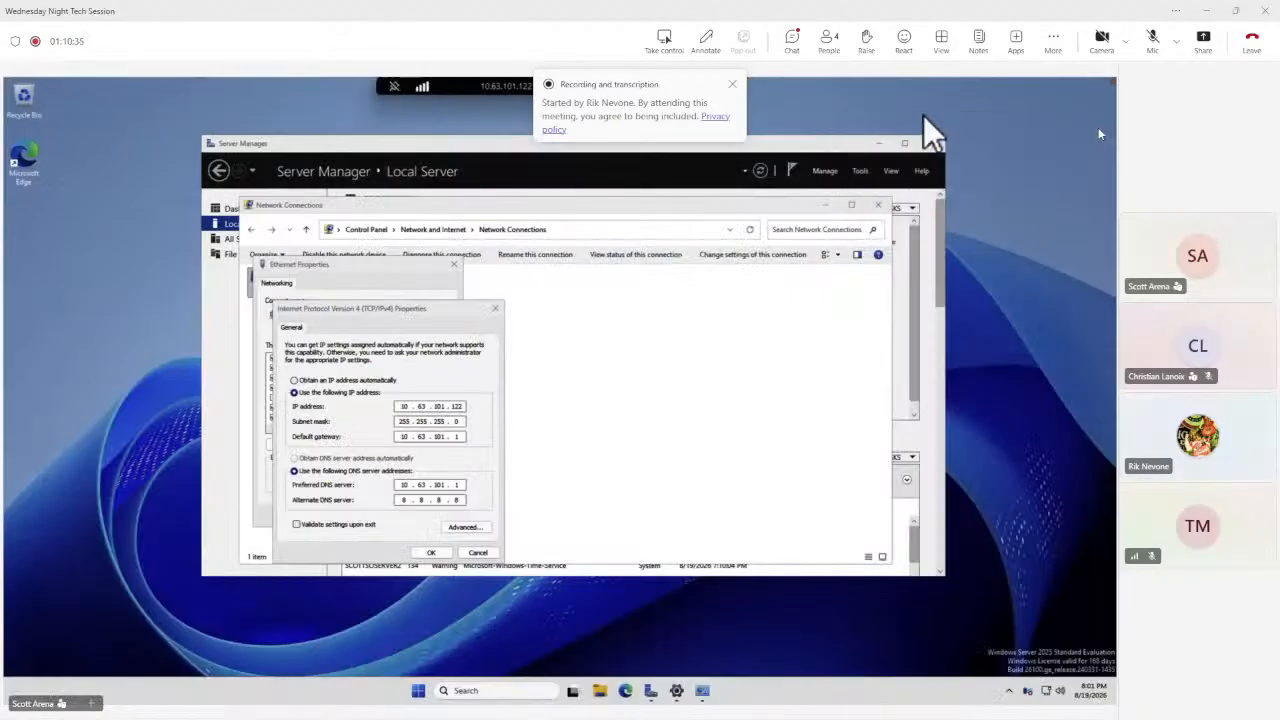
pyautogui.click(461, 491)
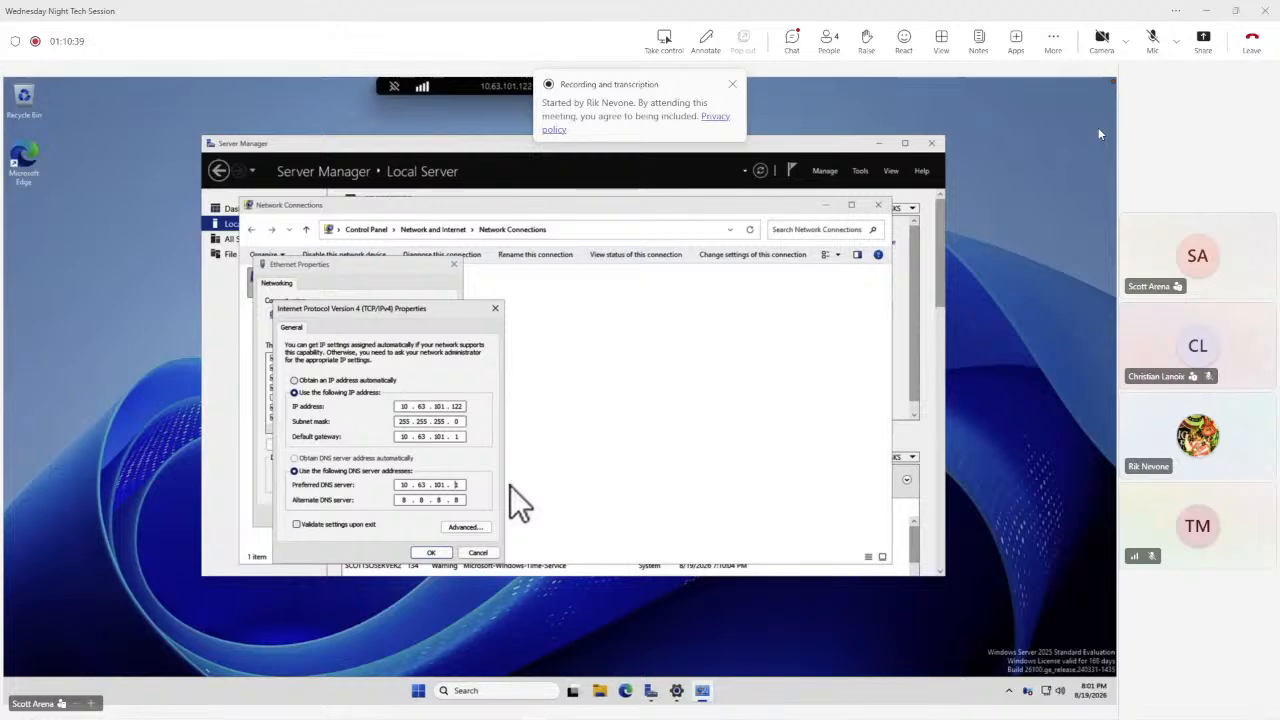
pyautogui.write('2')
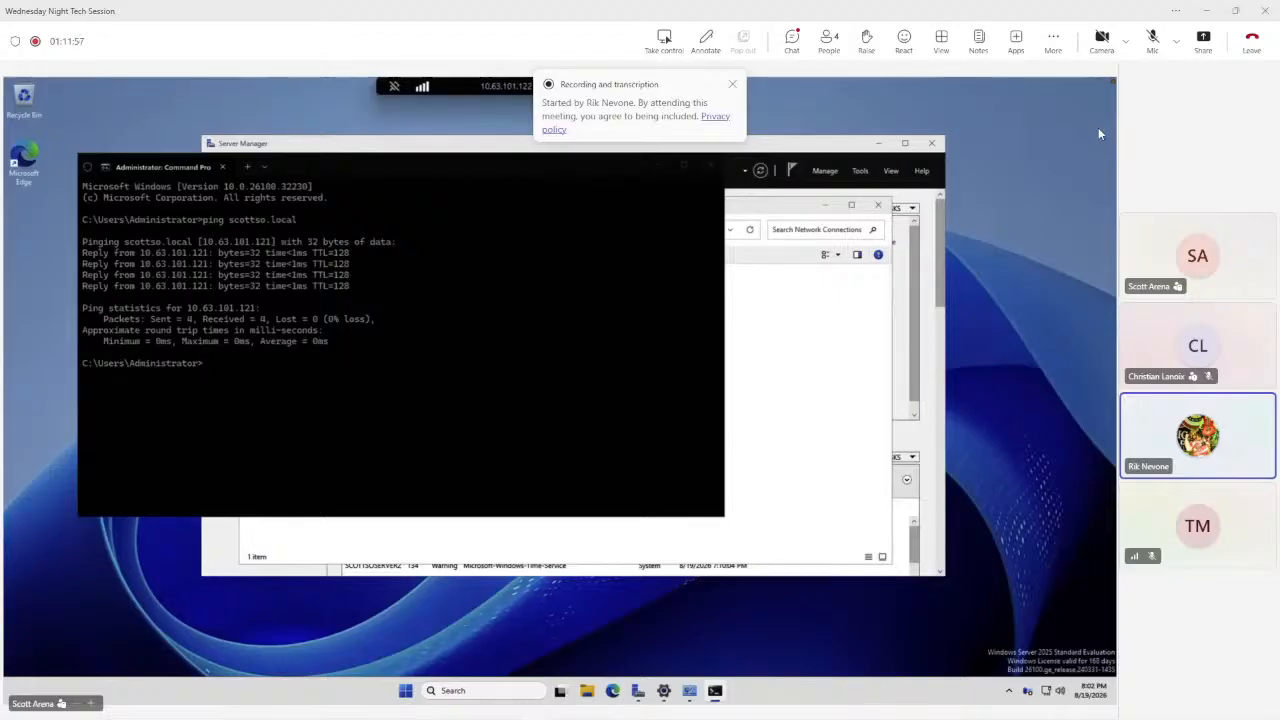
# Open System Properties by running sysdm.cpl with administrative privileges.
pyautogui.rightClick(405, 690)
pyautogui.click(386, 622)
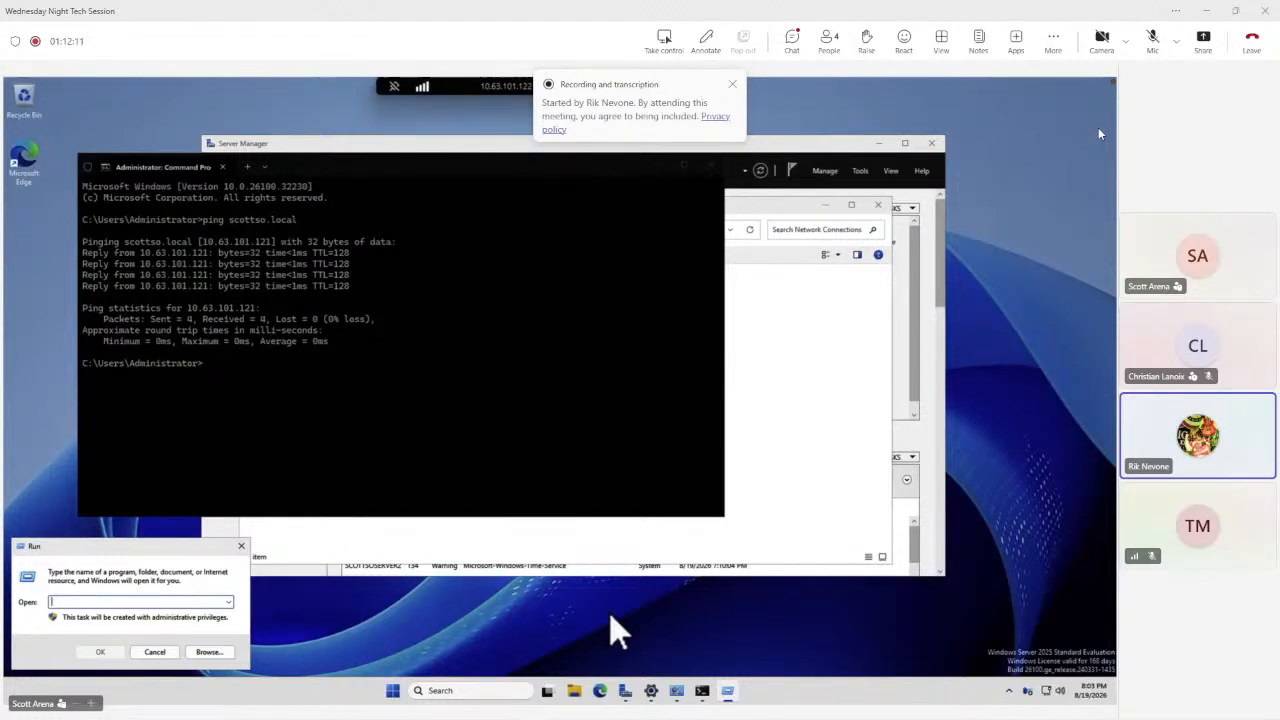
pyautogui.write('nysdm.cpl')
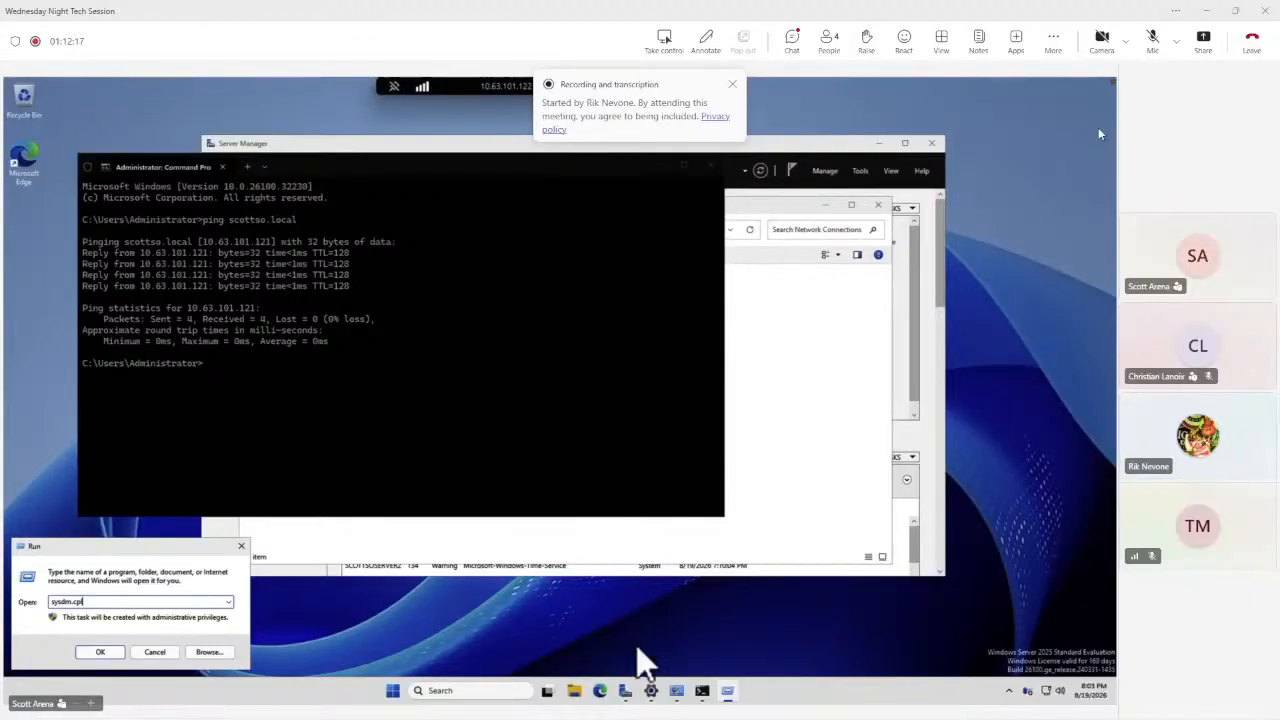
pyautogui.click(92, 651)
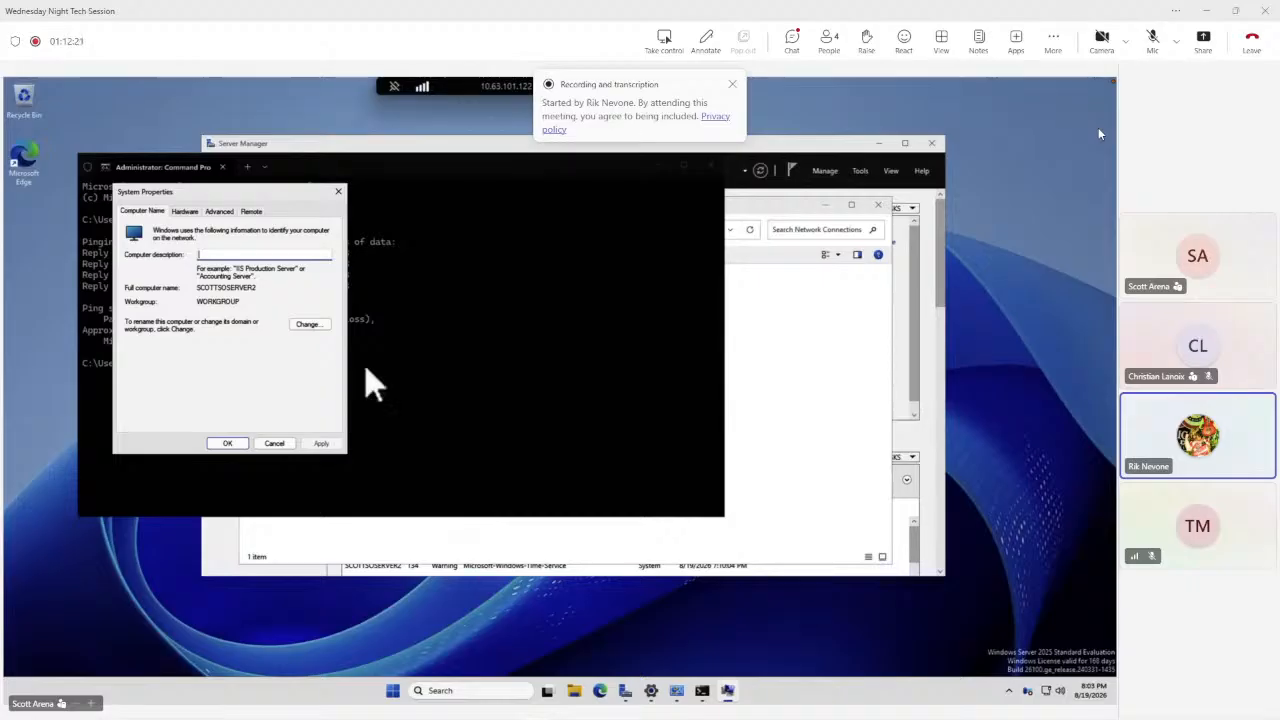
# Set the computer to join the domain scottso.local.
pyautogui.click(319, 325)
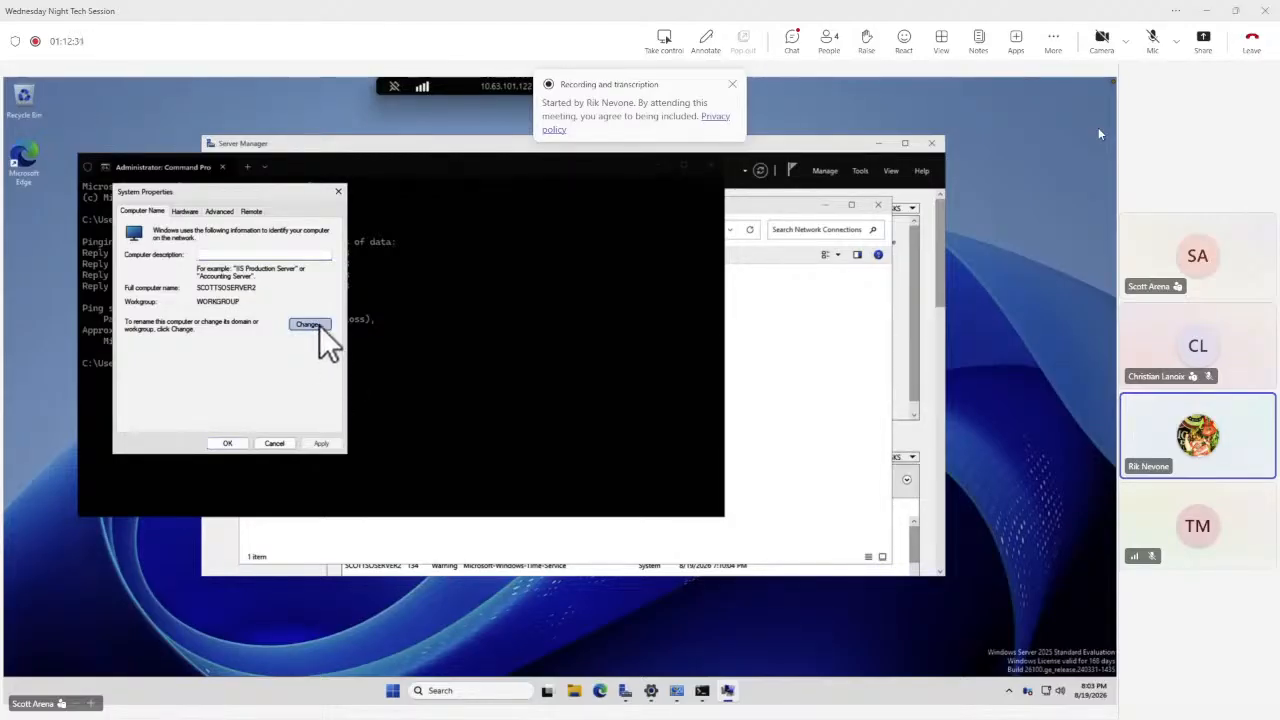
pyautogui.click(145, 349)
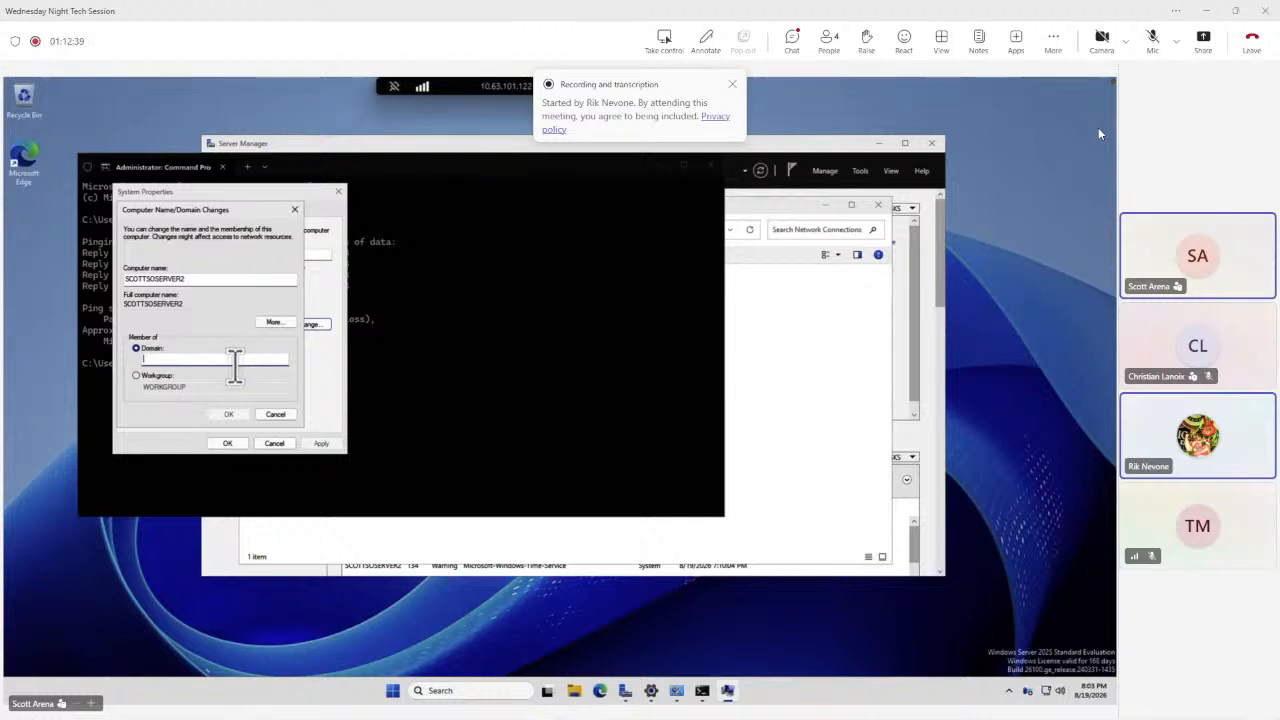
pyautogui.write('scottads')
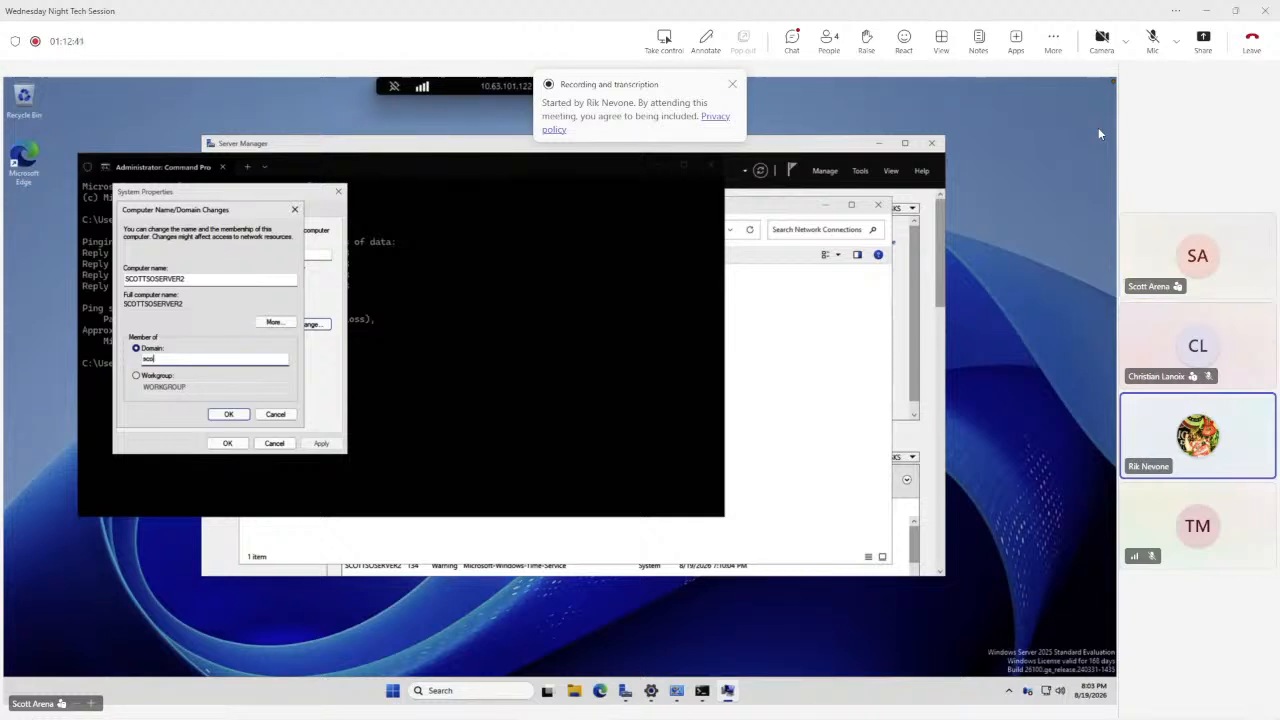
pyautogui.press('BackSpace')
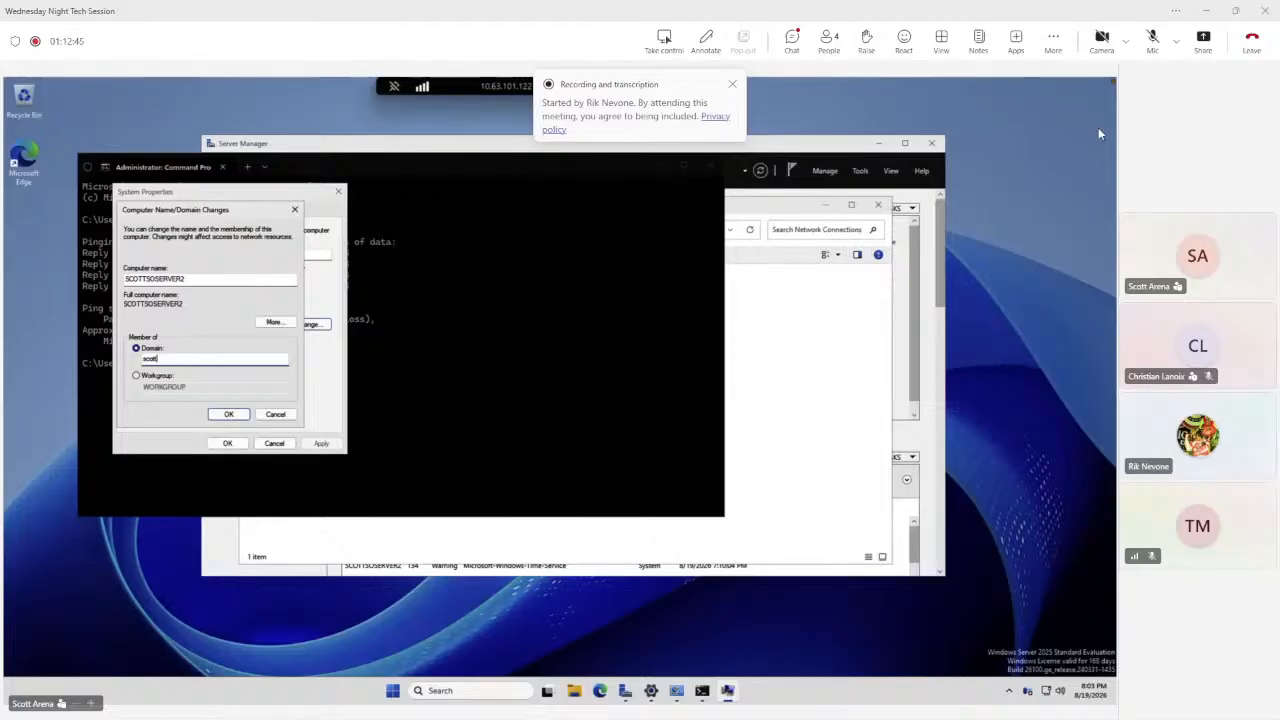
pyautogui.write('so.local')
pyautogui.click(229, 414)
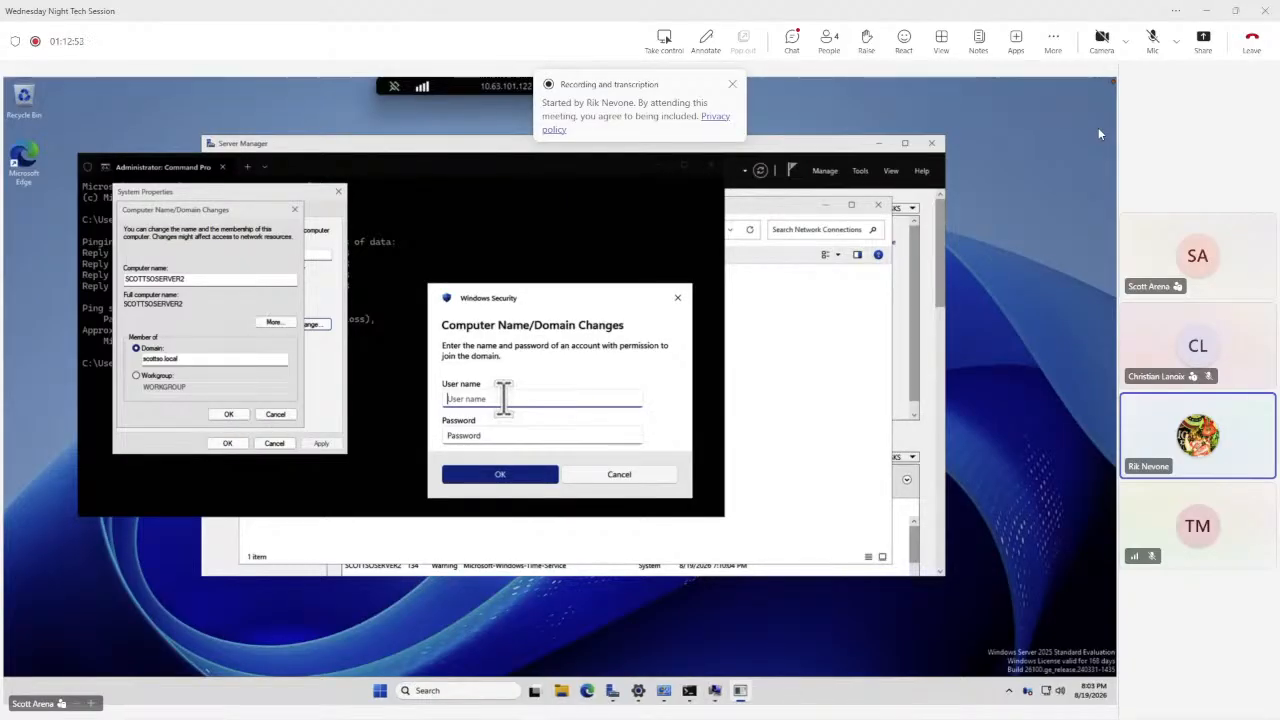
# Try to authorize joining scottso.local by entering the domain account's user name and password, then dismiss the error.
pyautogui.write('scott')
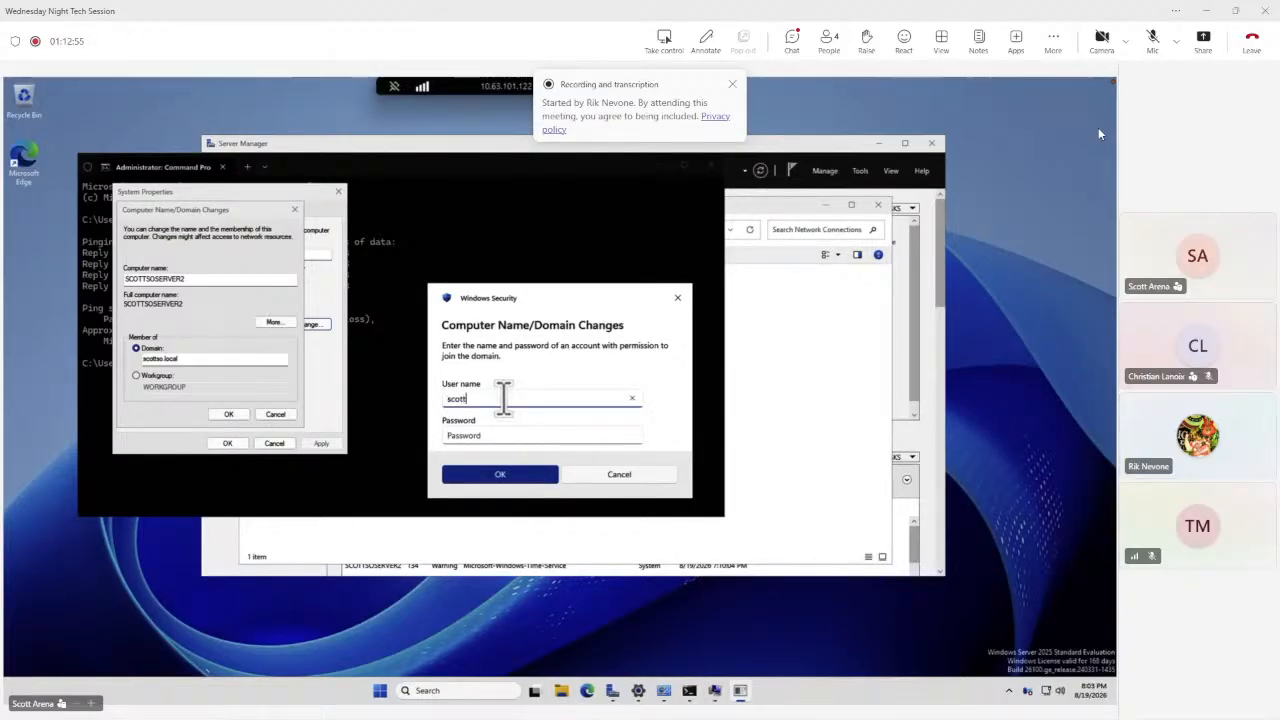
pyautogui.press('Tab')
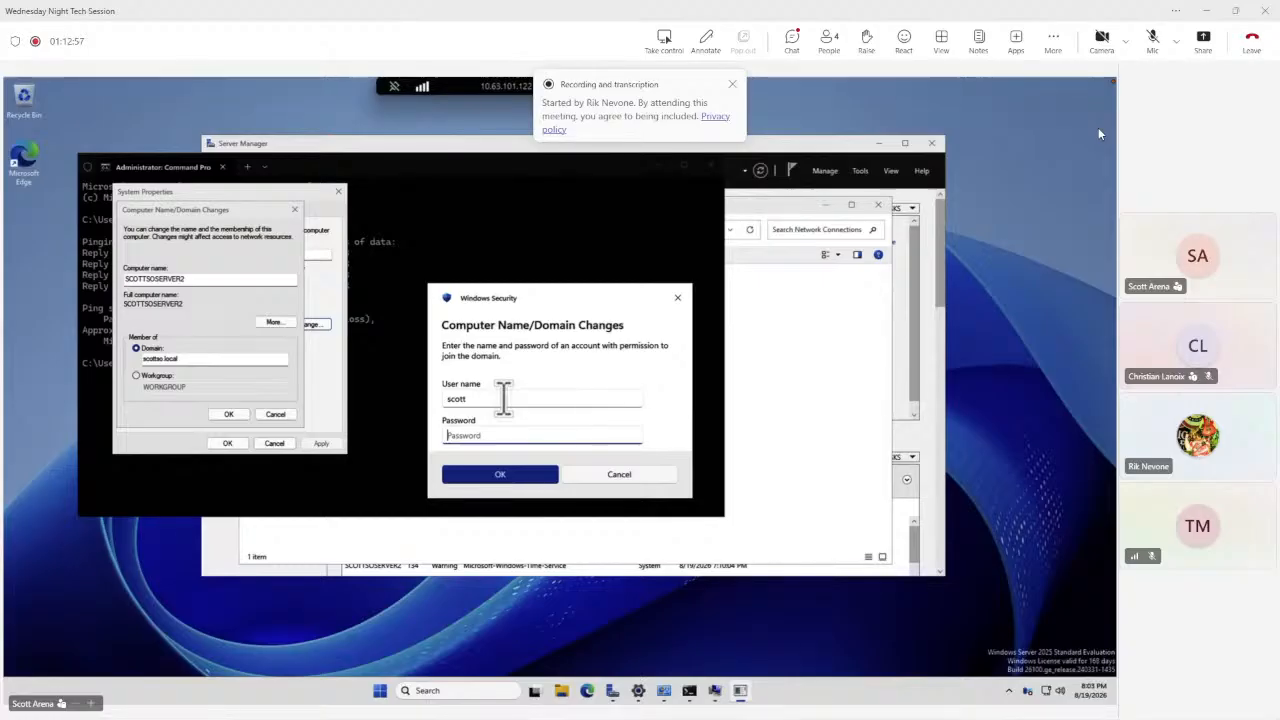
pyautogui.write('•••••••••••')
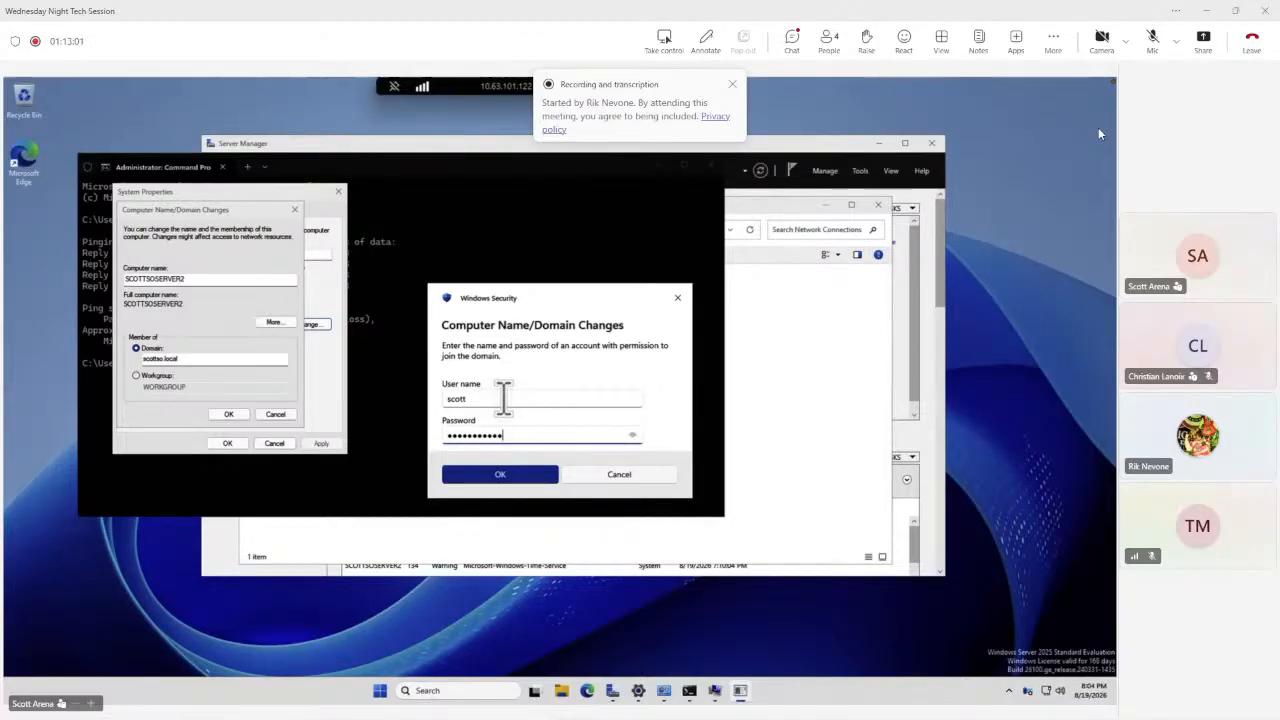
pyautogui.press('BackSpace')
pyautogui.press('BackSpace')
pyautogui.press('BackSpace')
pyautogui.press('BackSpace')
pyautogui.press('BackSpace')
pyautogui.press('BackSpace')
pyautogui.press('BackSpace')
pyautogui.press('BackSpace')
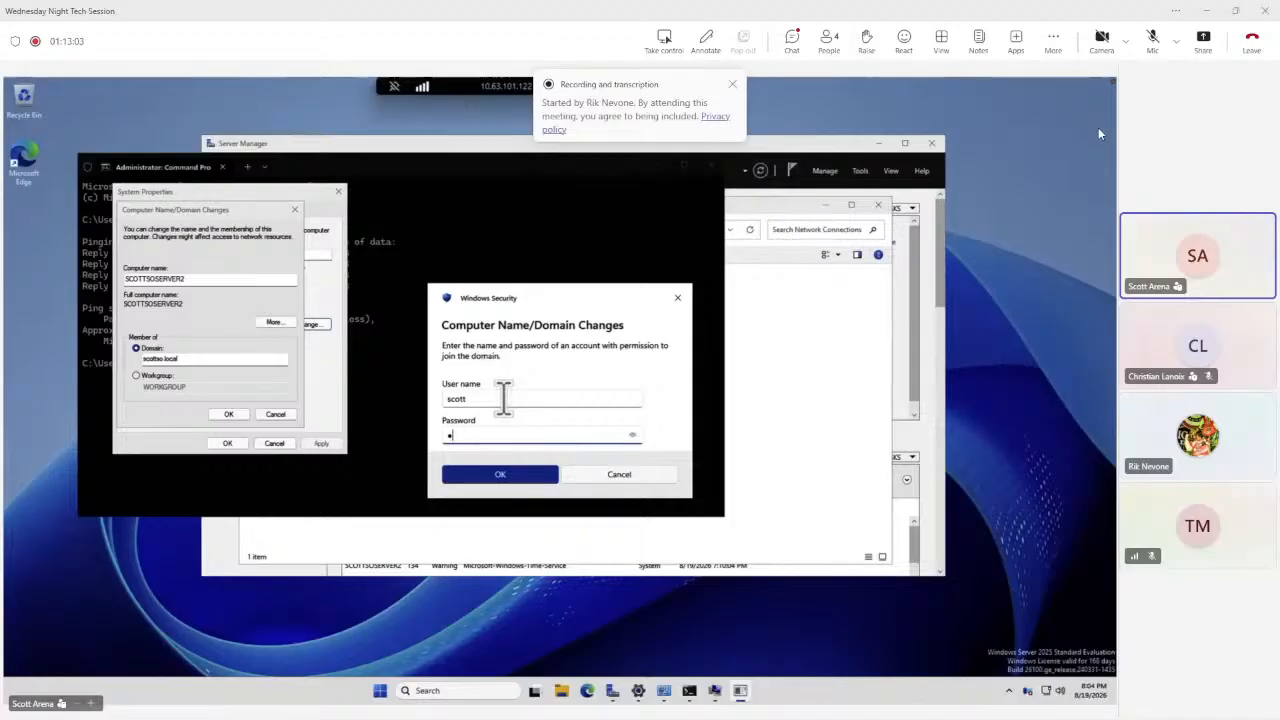
pyautogui.write('•••')
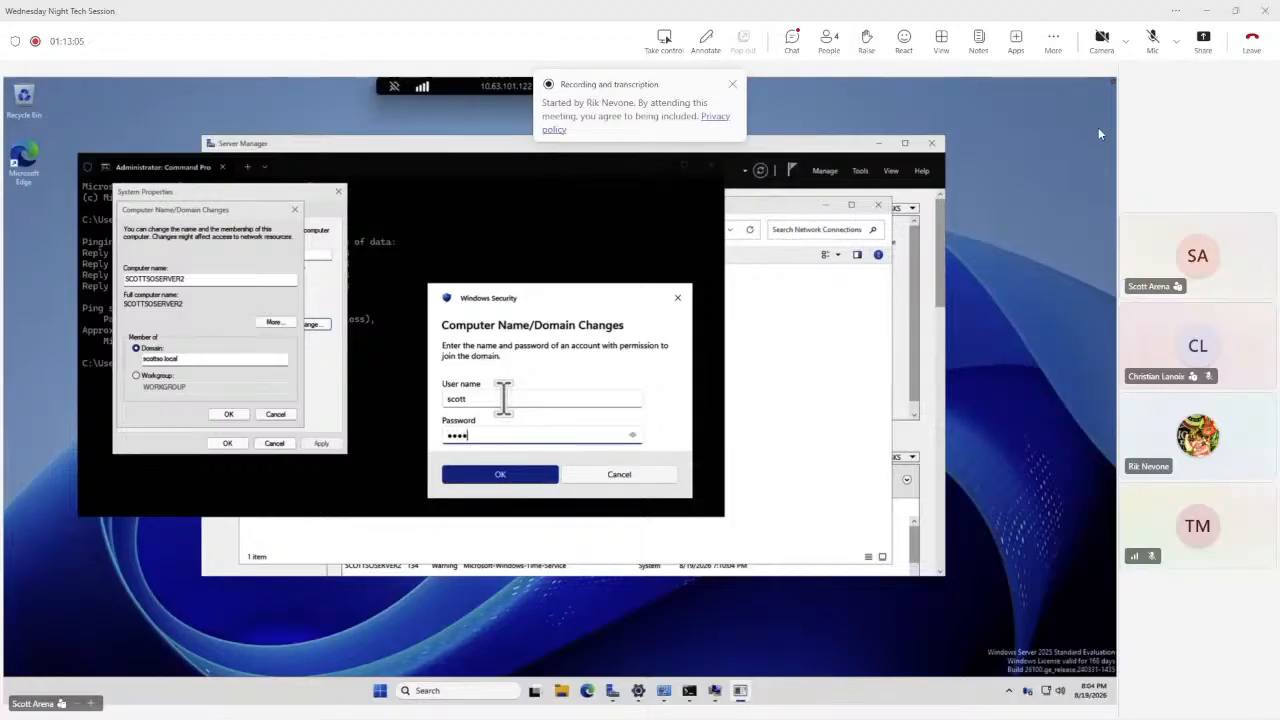
pyautogui.write('••••••')
pyautogui.click(503, 475)
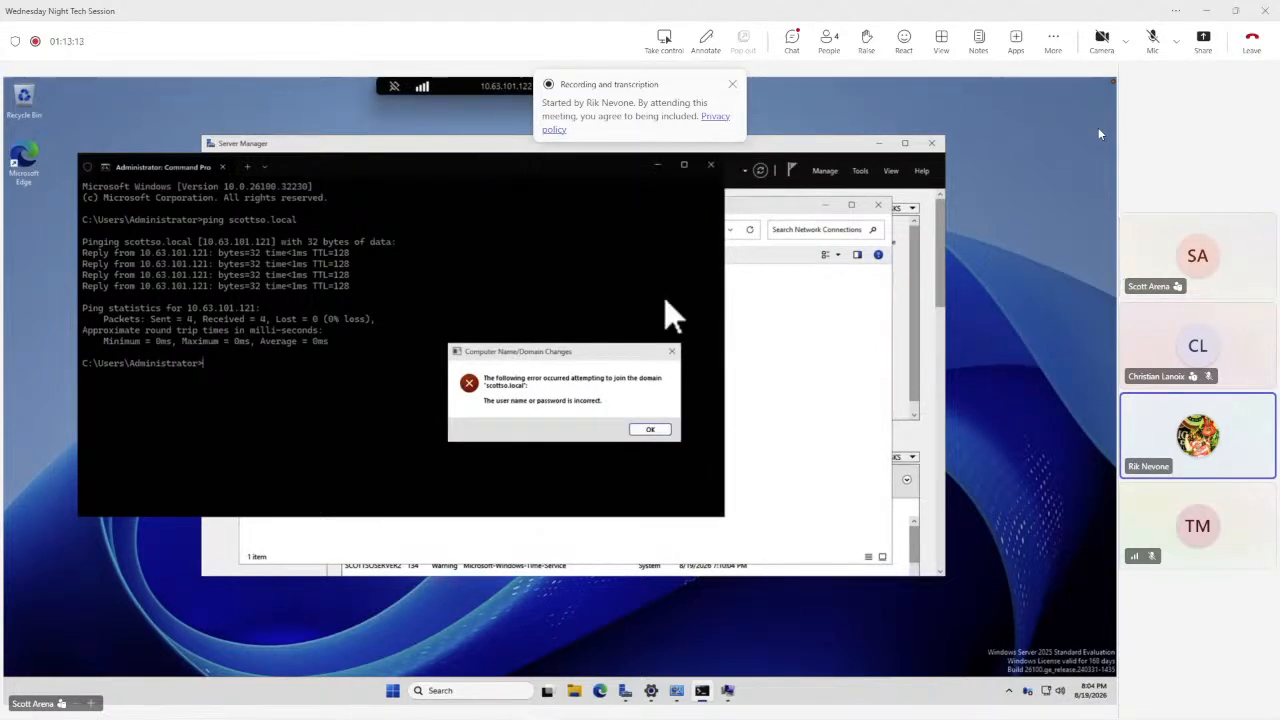
pyautogui.click(651, 430)
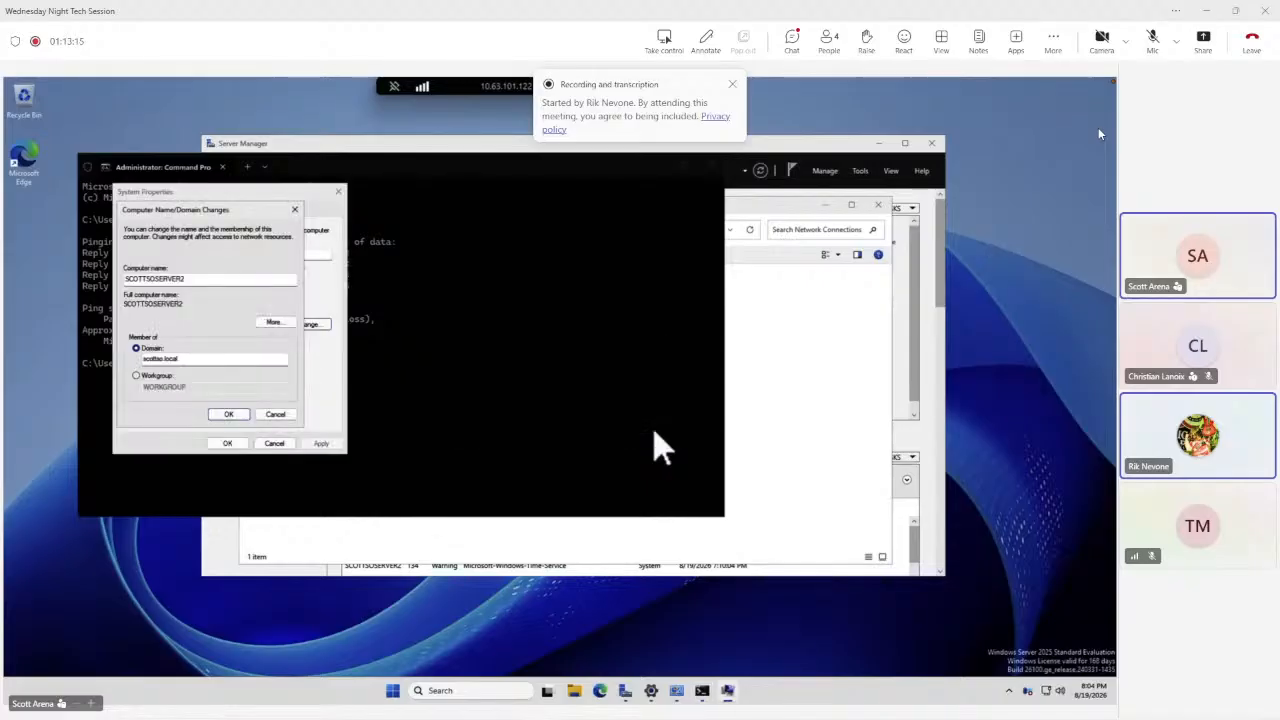
# Retry the domain join, re-entering the domain account's user name and password, and acknowledge the error again.
pyautogui.click(221, 414)
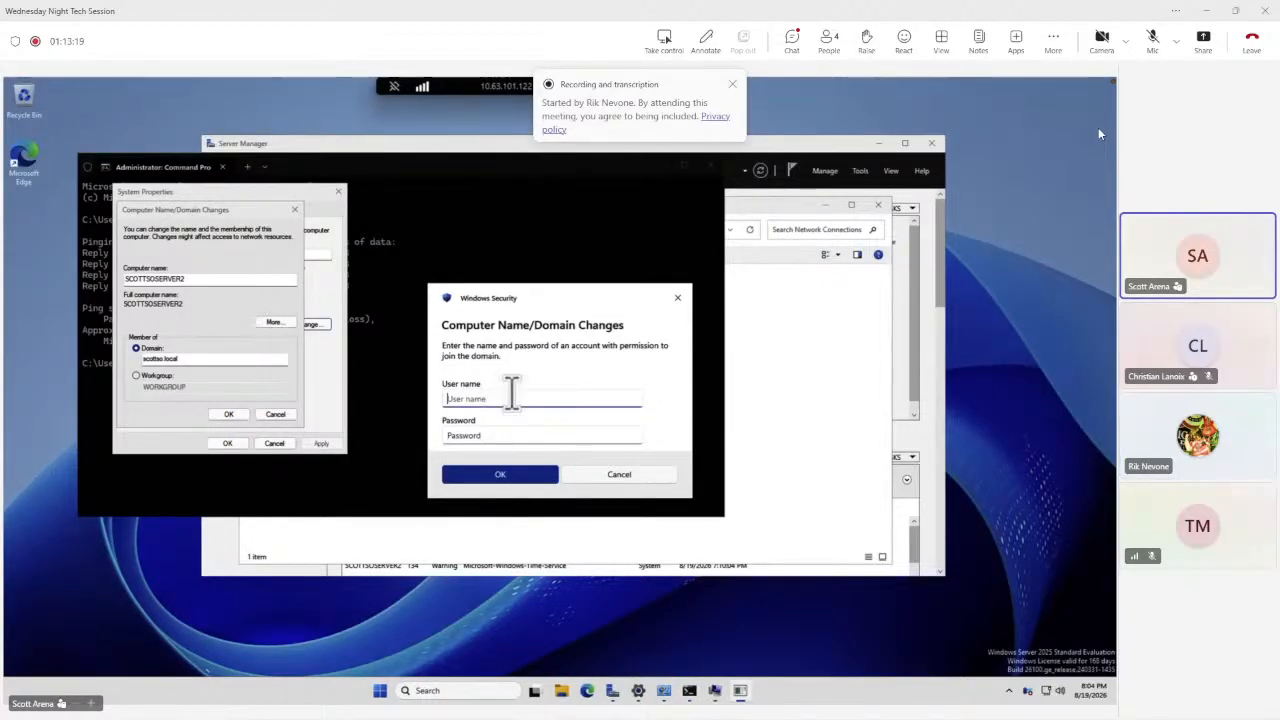
pyautogui.write('scott')
pyautogui.press('Tab')
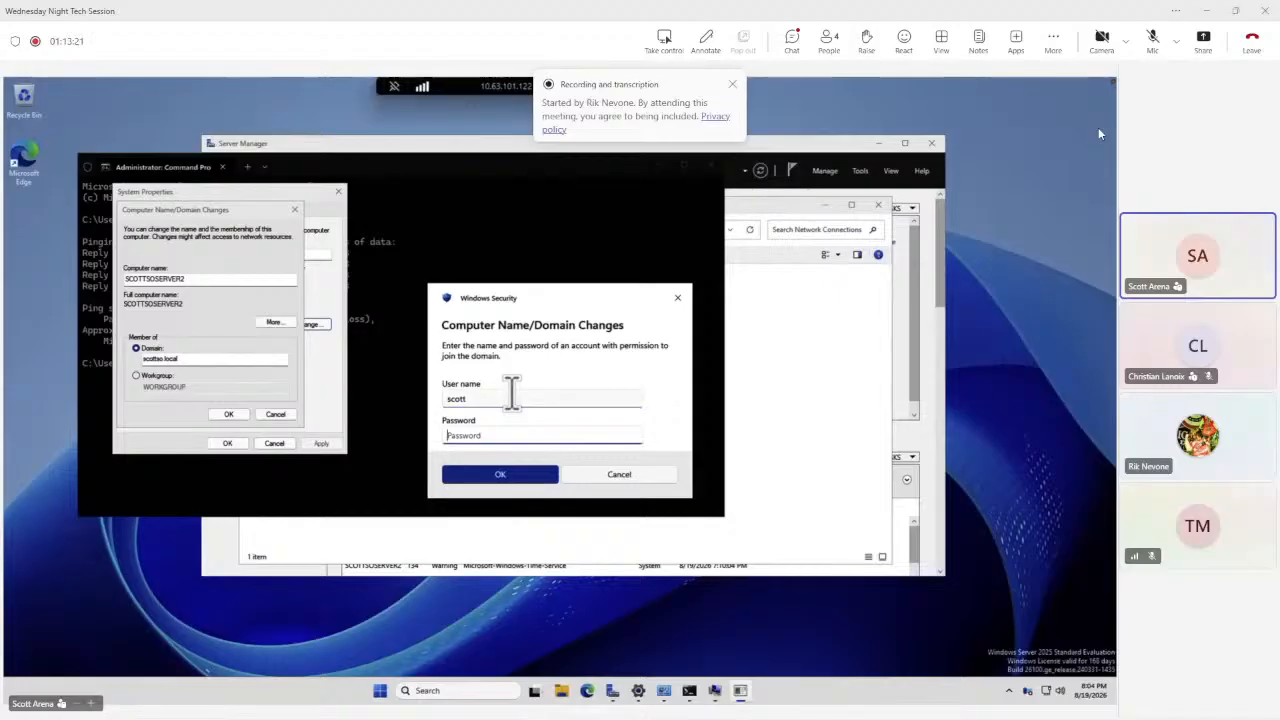
pyautogui.write('••')
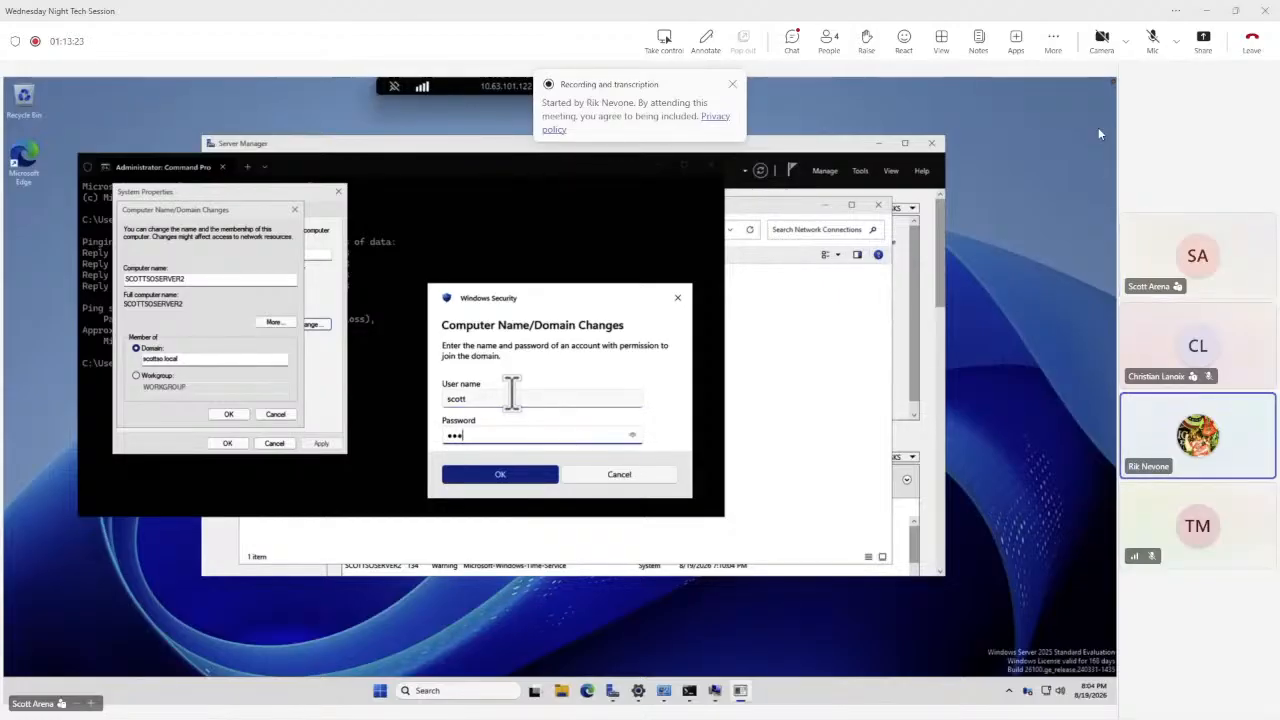
pyautogui.write('••••••')
pyautogui.press('BackSpace')
pyautogui.press('BackSpace')
pyautogui.press('BackSpace')
pyautogui.press('BackSpace')
pyautogui.press('BackSpace')
pyautogui.press('BackSpace')
pyautogui.press('BackSpace')
pyautogui.press('BackSpace')
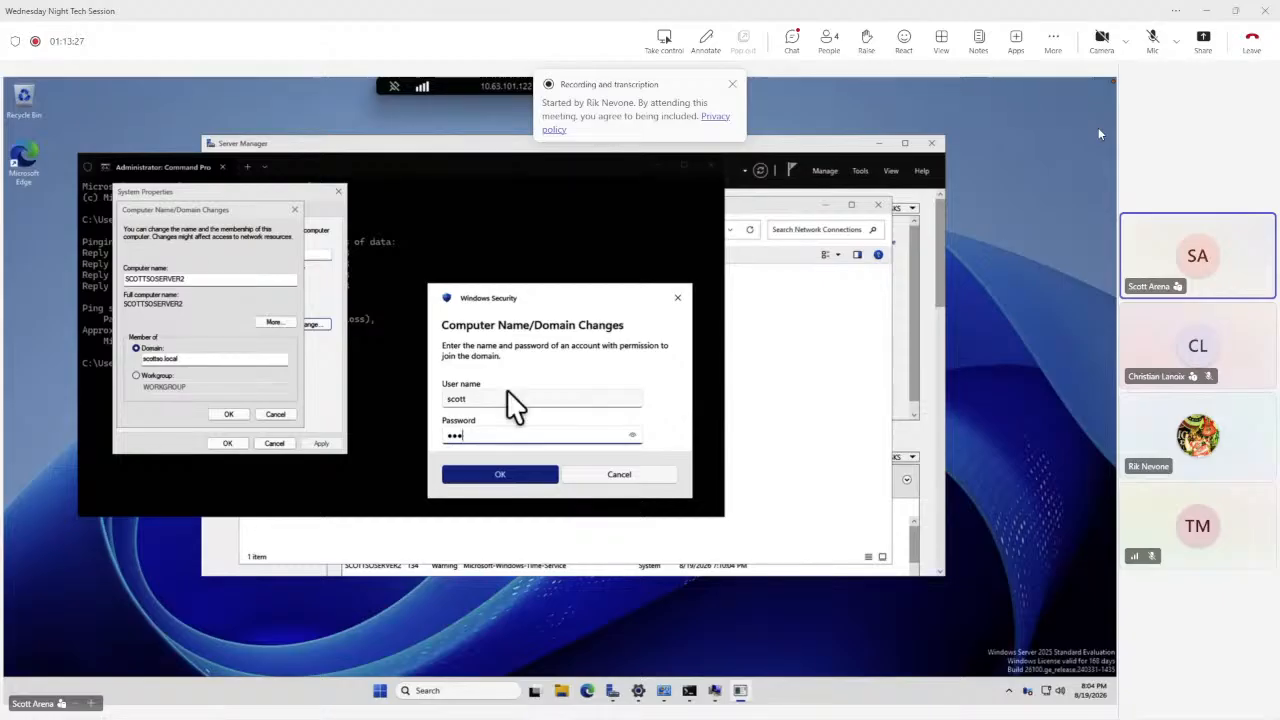
pyautogui.write('••••••')
pyautogui.press('Return')
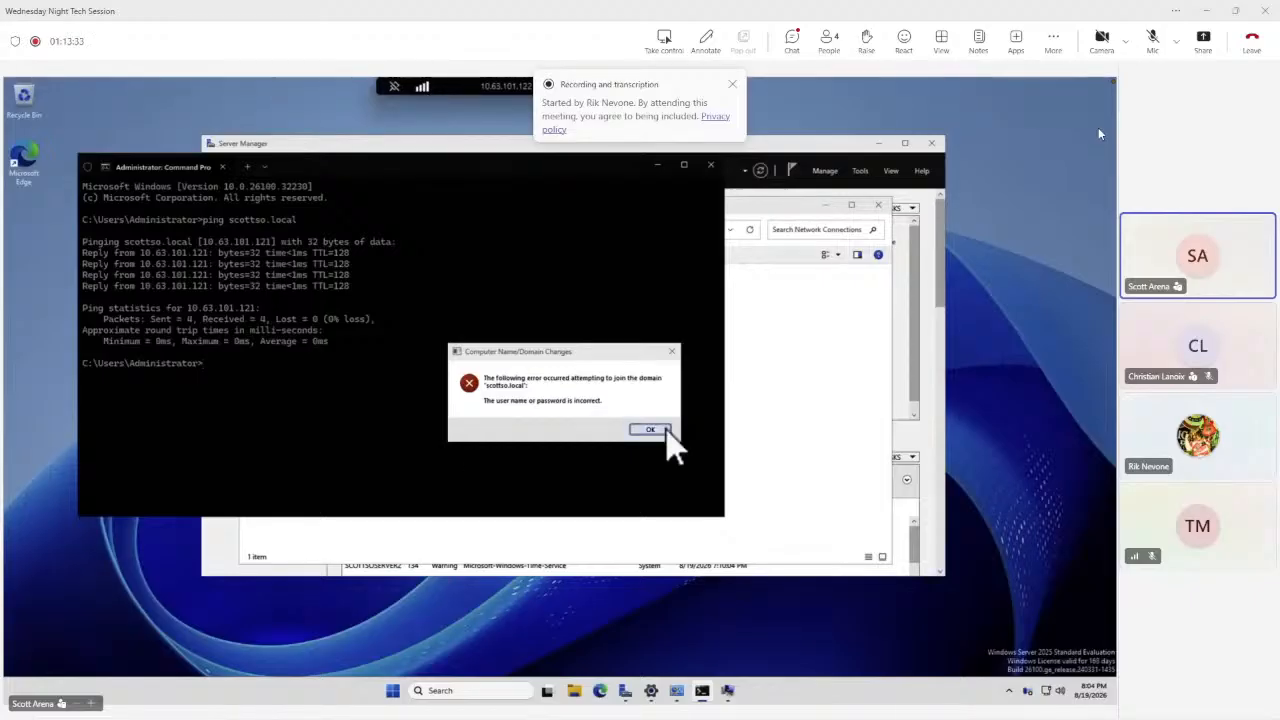
pyautogui.click(662, 428)
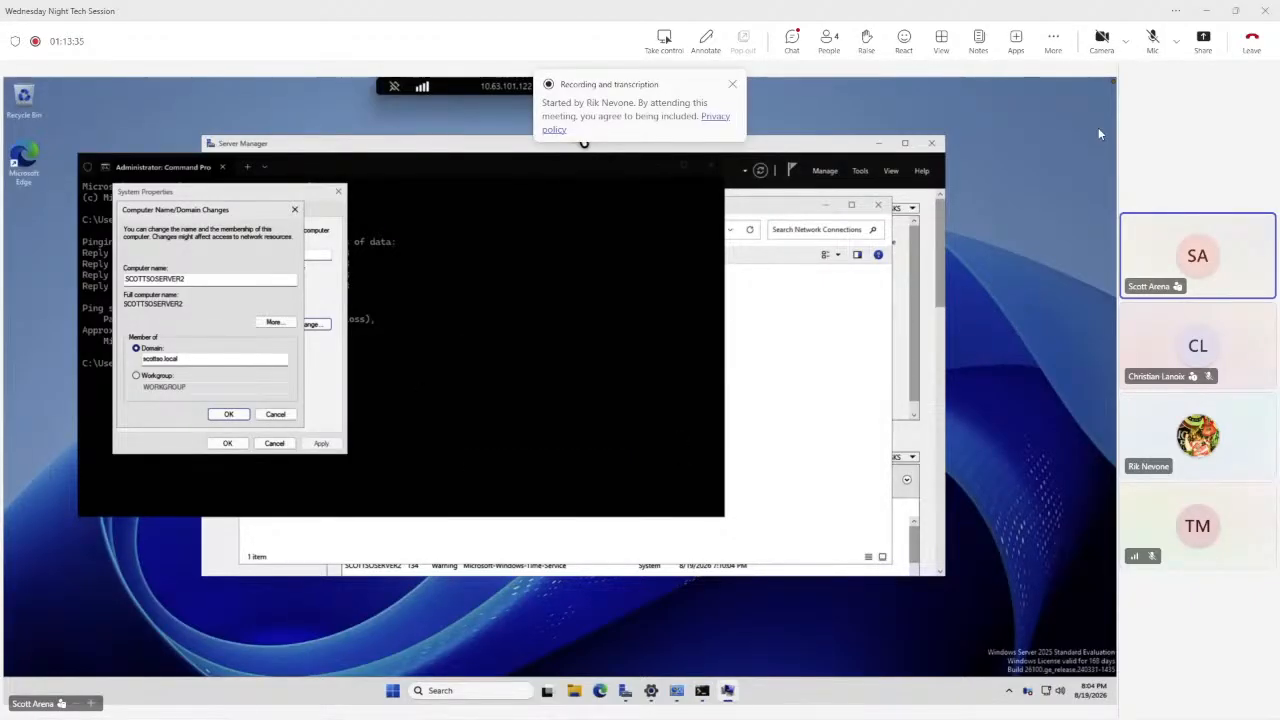
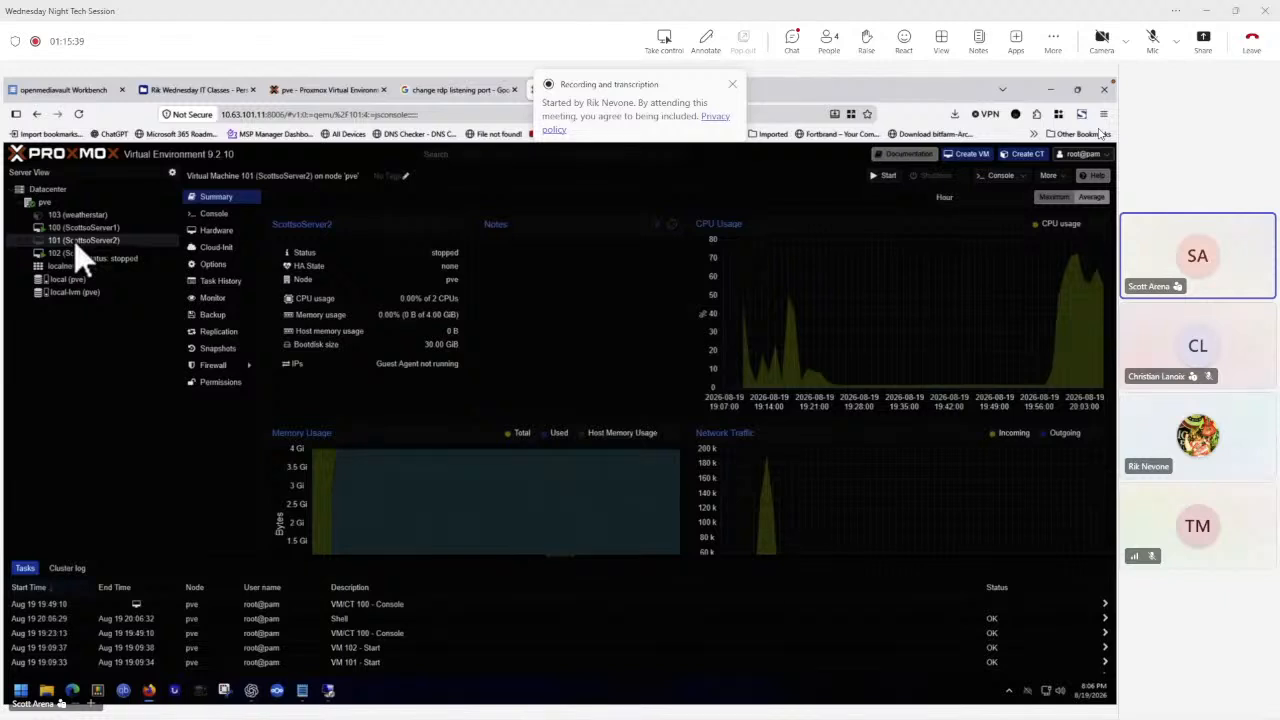
pyautogui.rightClick(76, 247)
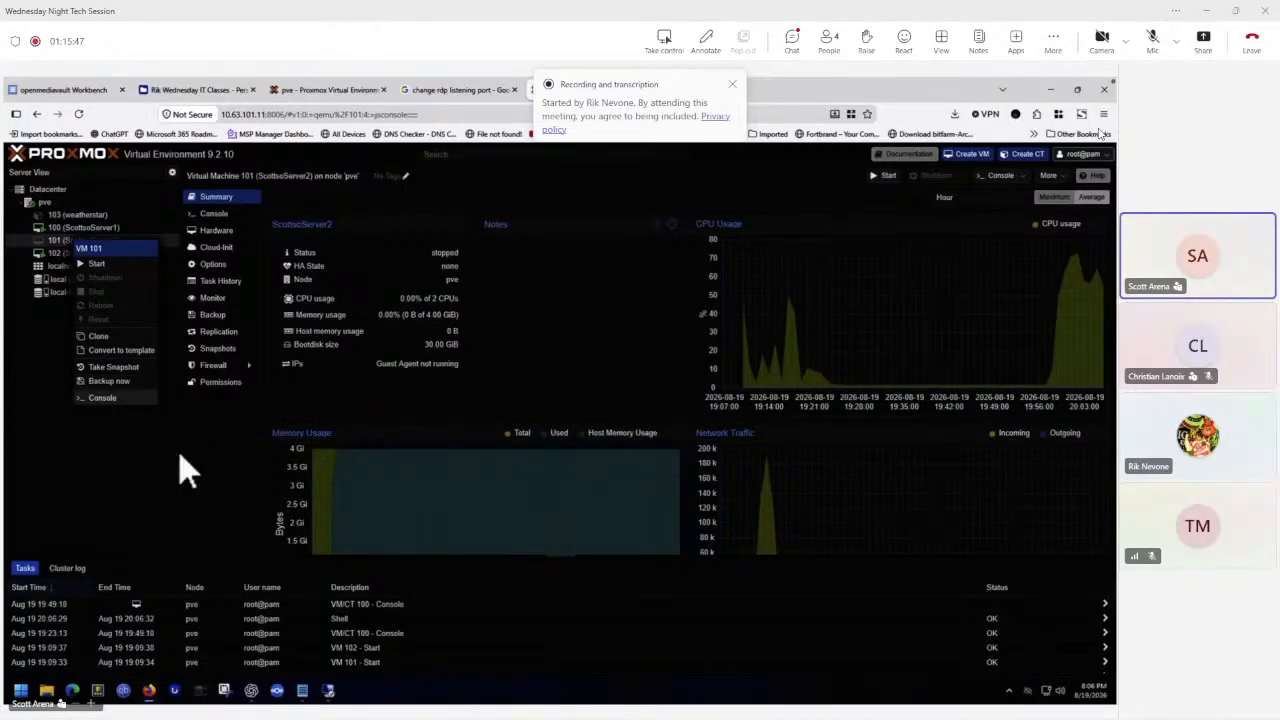
pyautogui.click(49, 452)
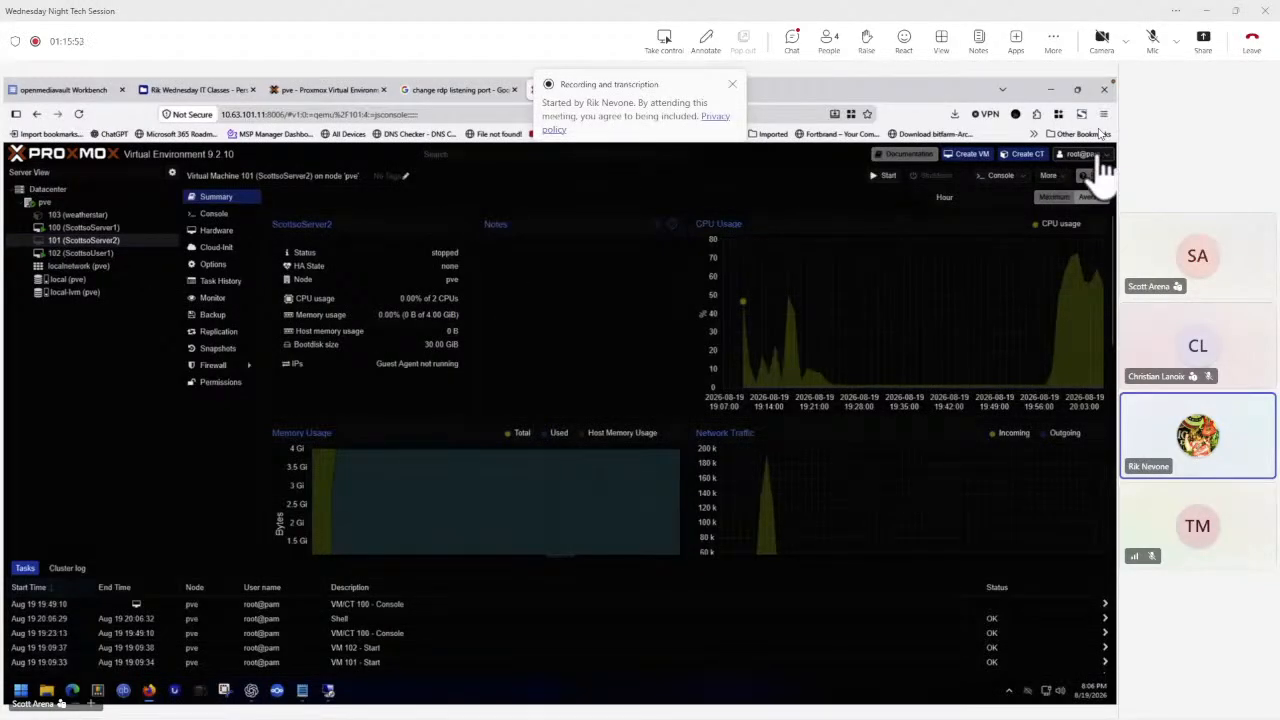
pyautogui.click(1099, 157)
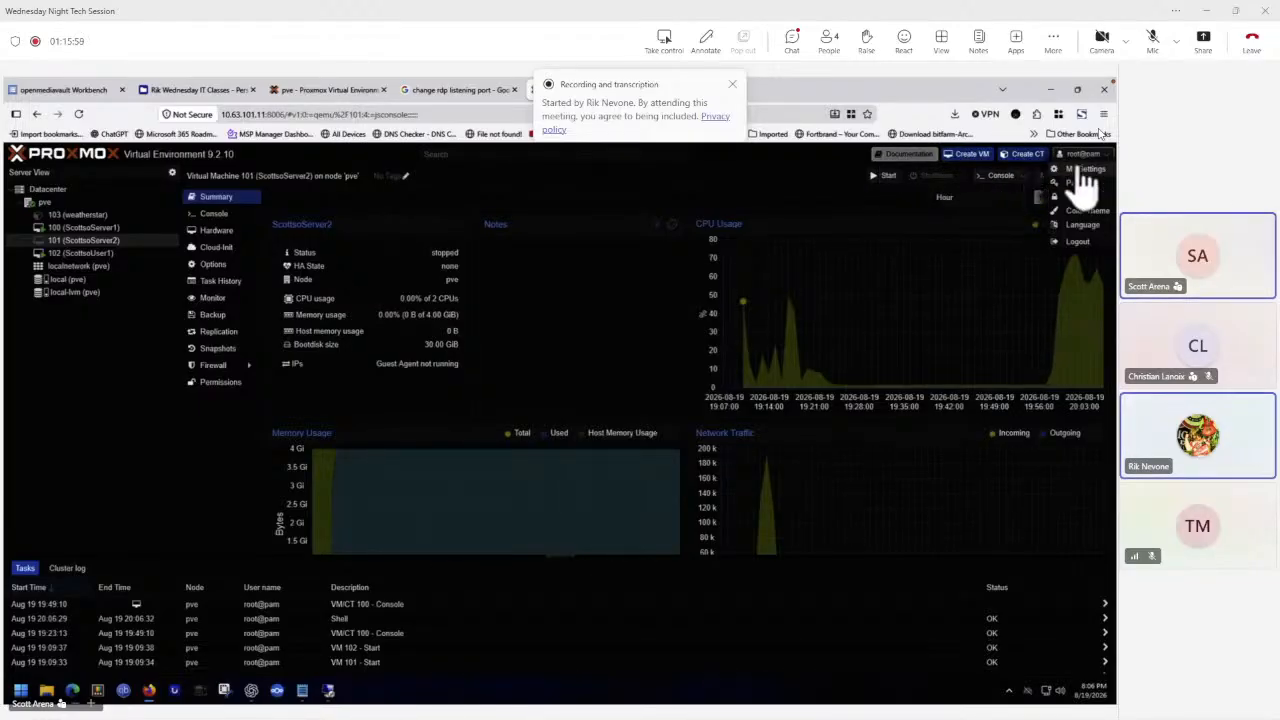
pyautogui.click(50, 201)
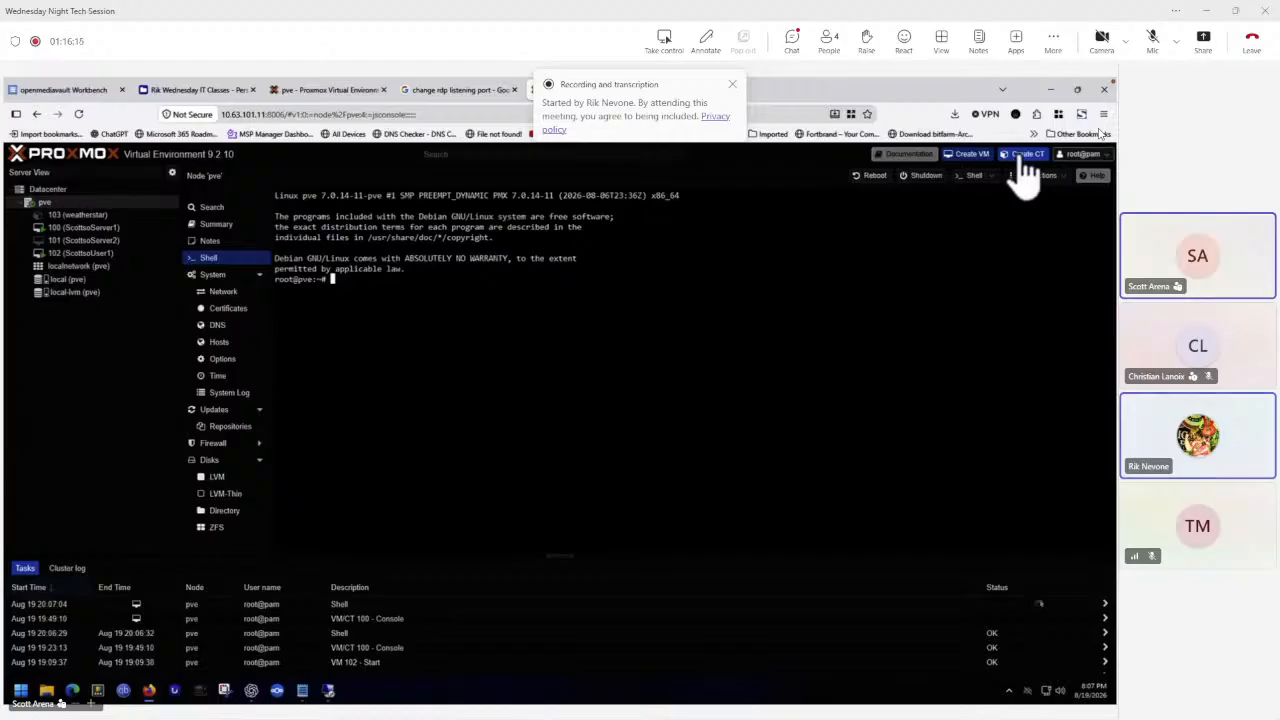
pyautogui.click(1080, 156)
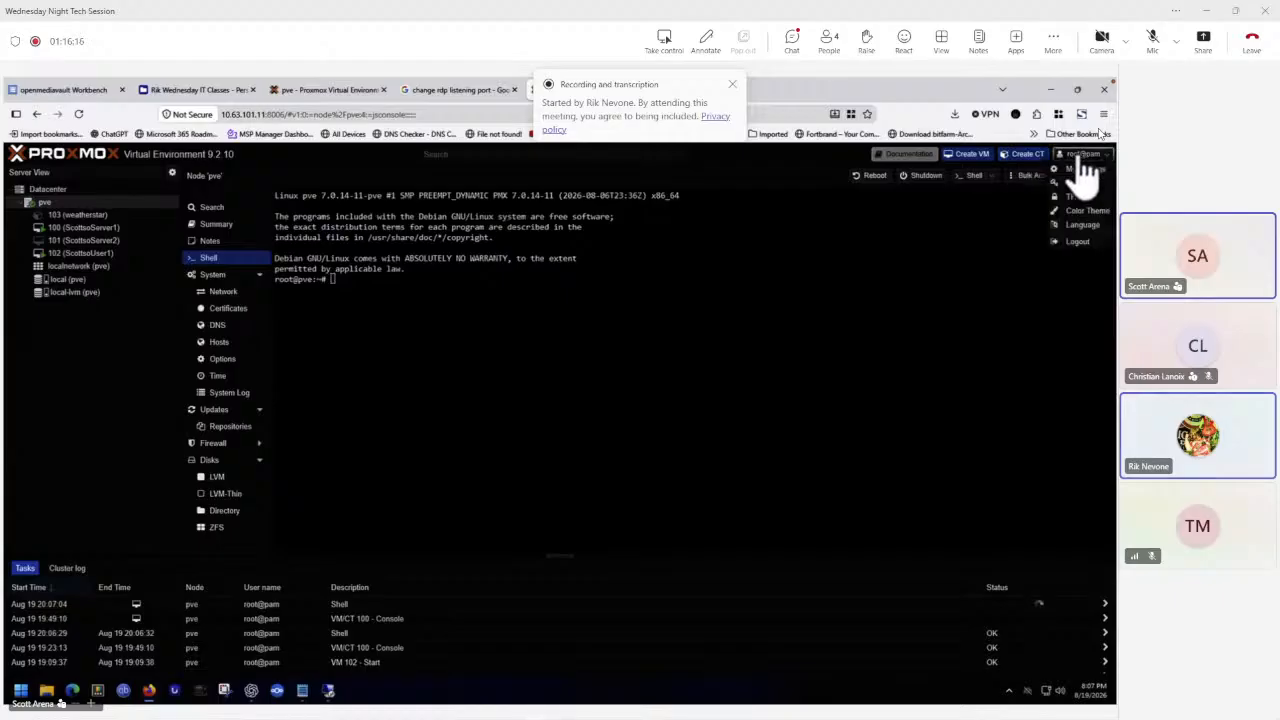
pyautogui.click(1025, 177)
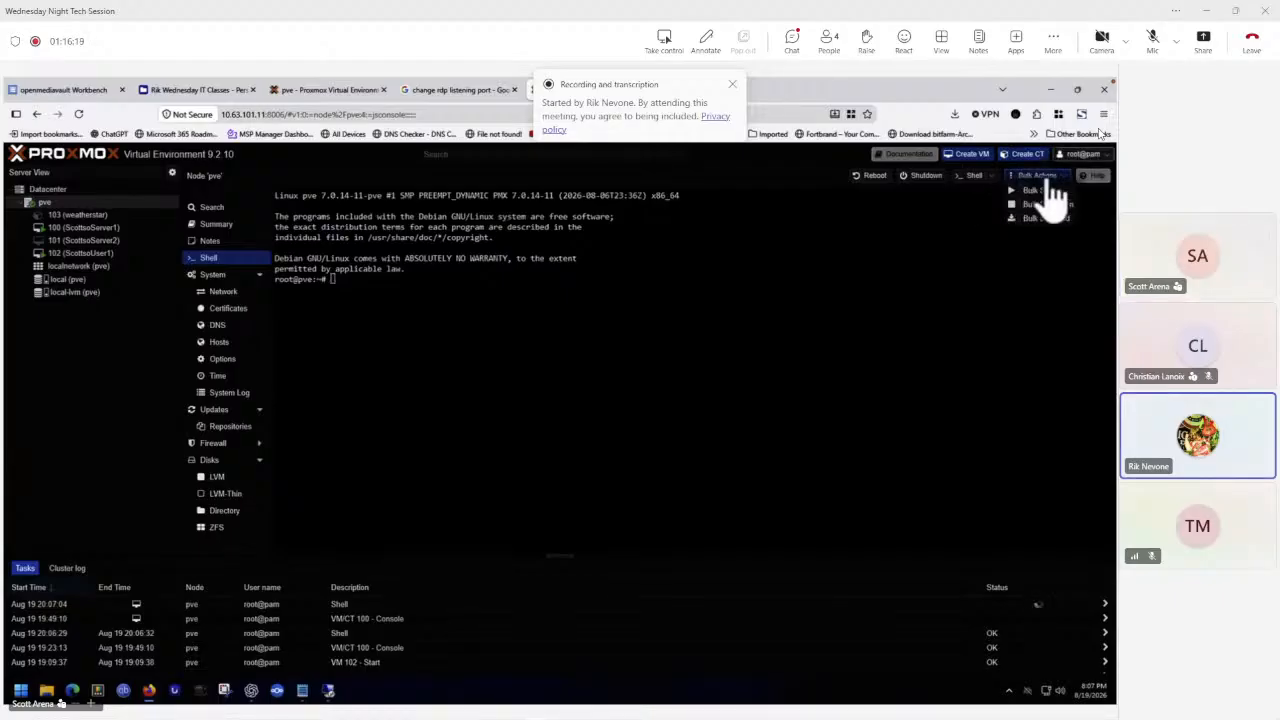
pyautogui.click(795, 238)
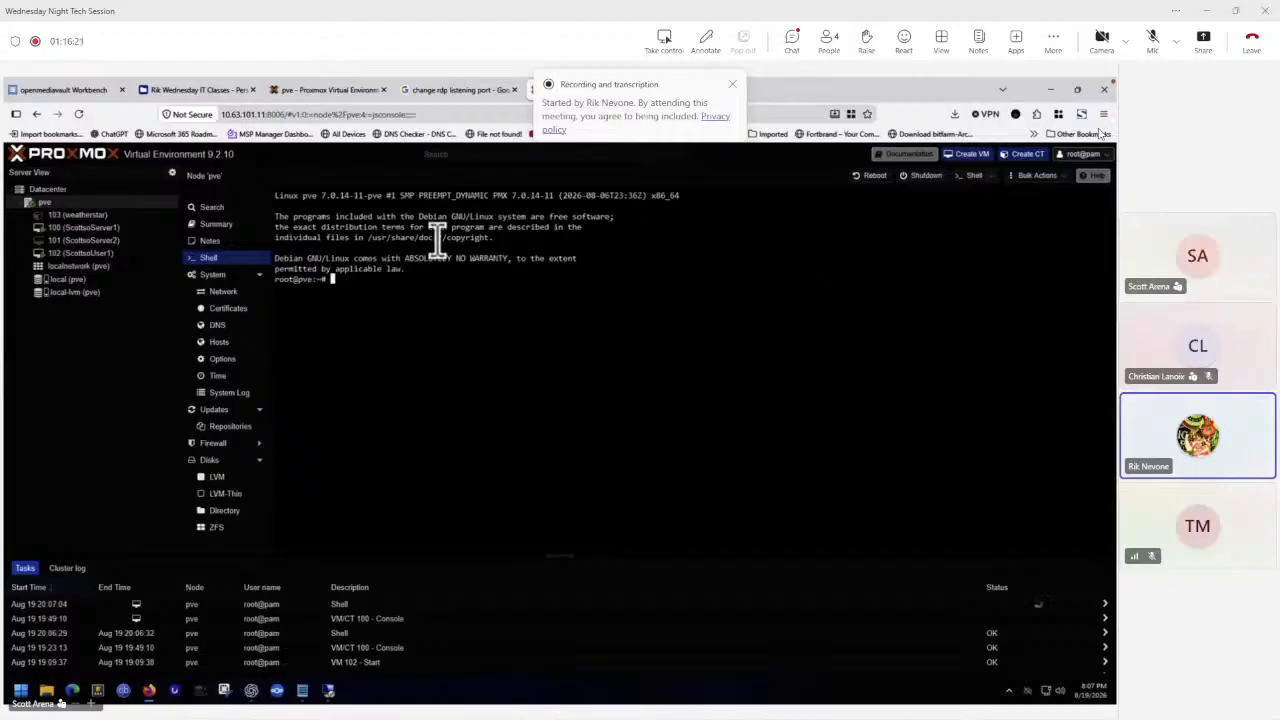
pyautogui.rightClick(73, 242)
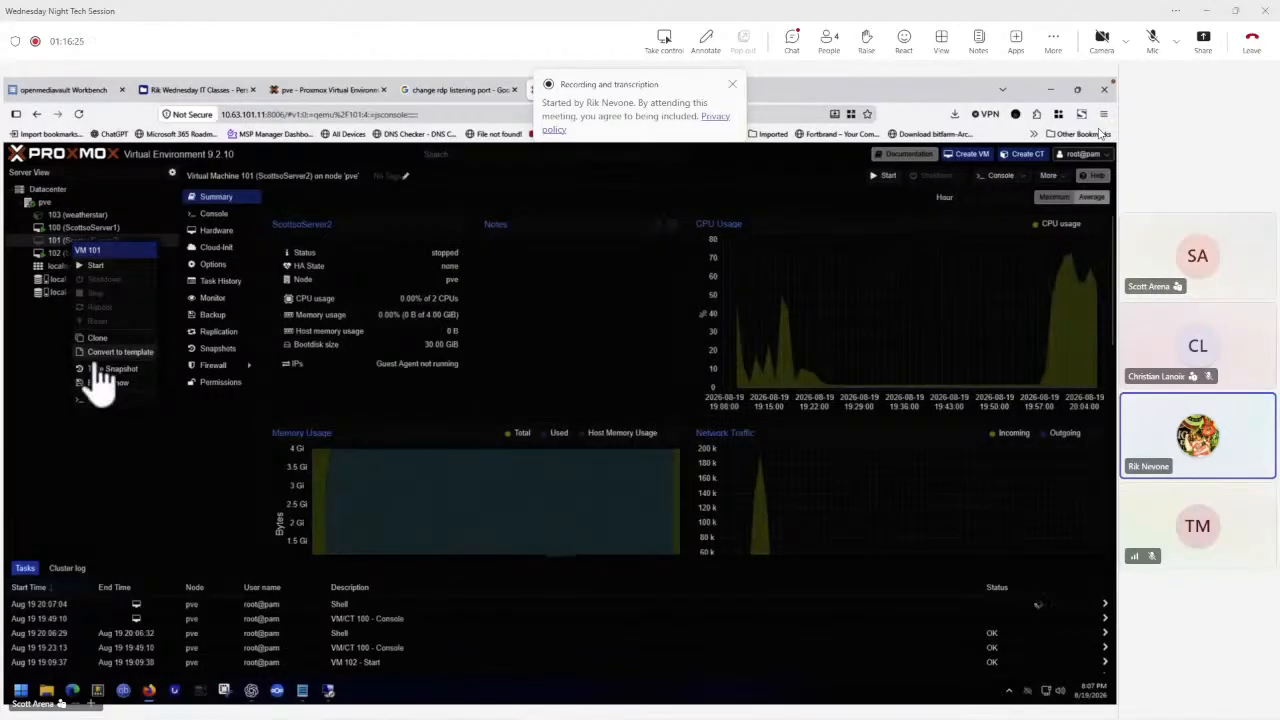
pyautogui.click(50, 204)
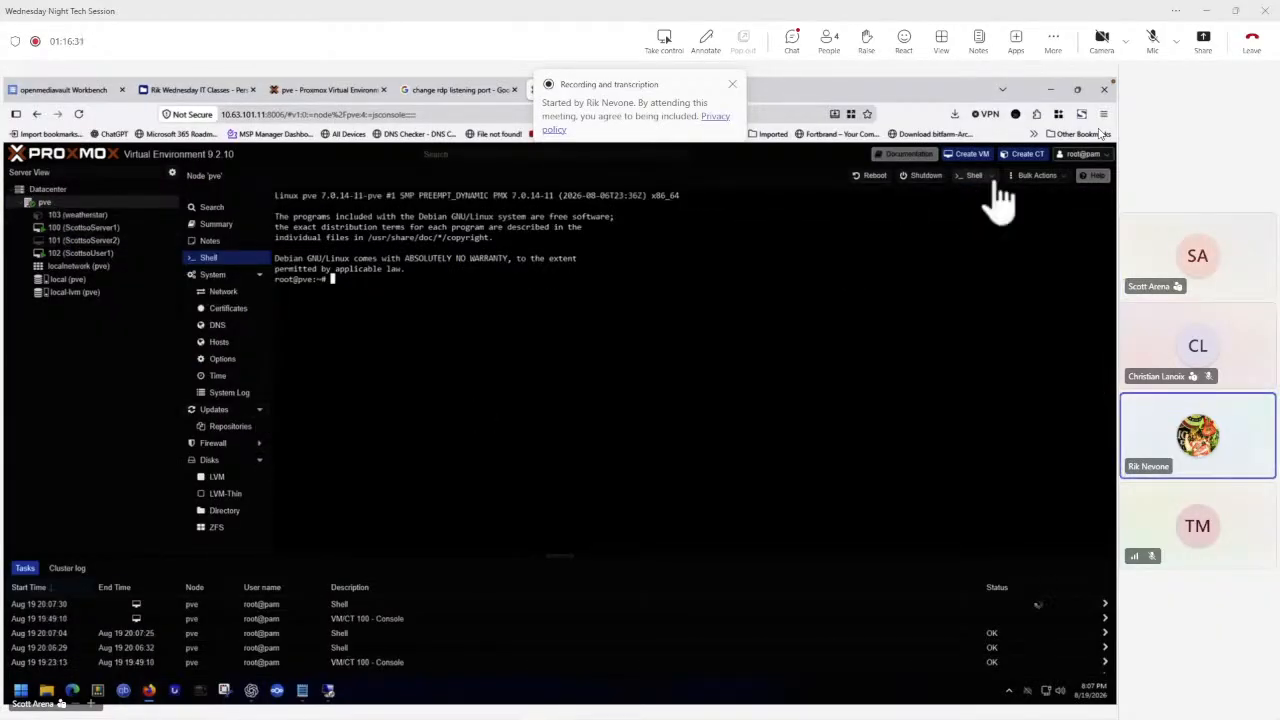
pyautogui.click(1104, 156)
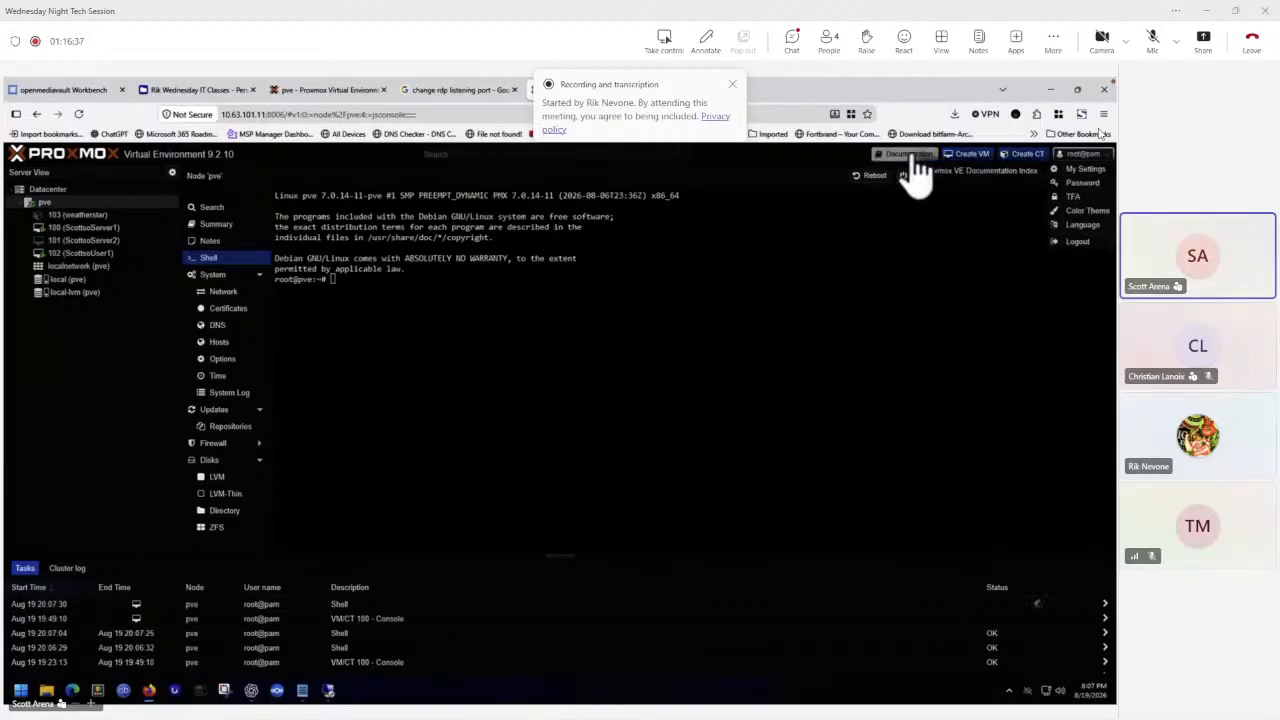
pyautogui.click(66, 243)
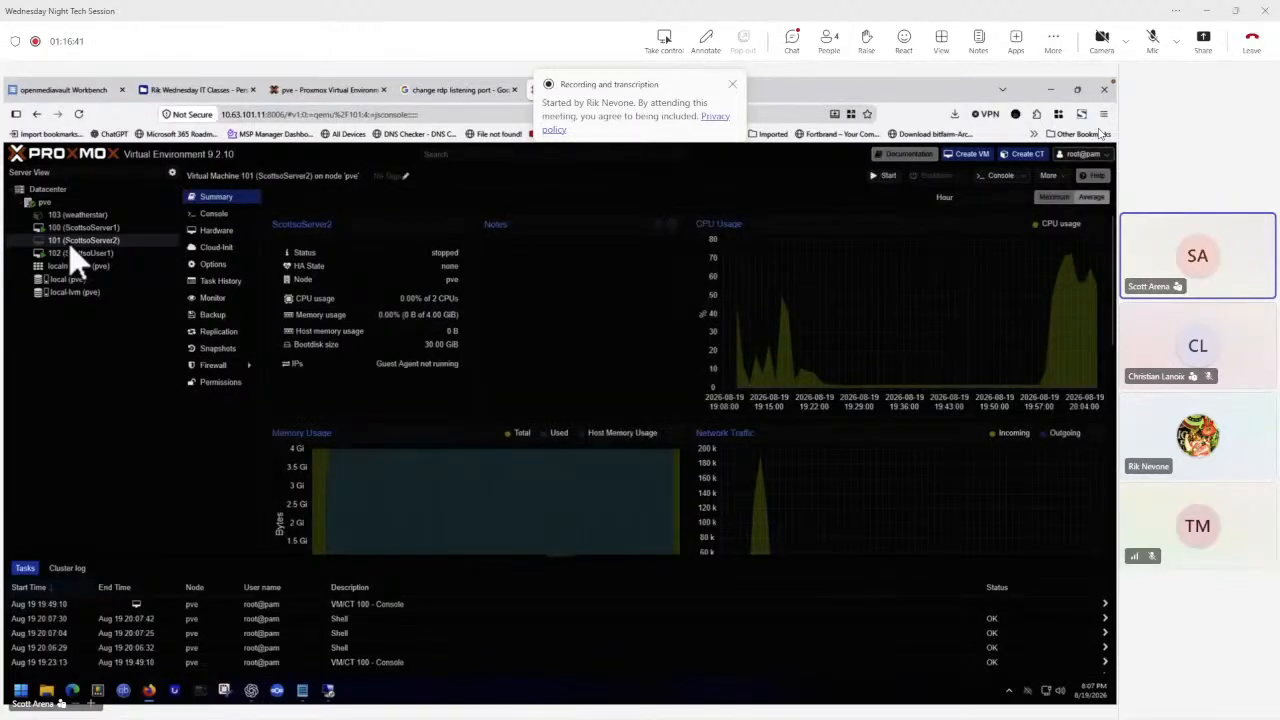
# Remove virtual machine 101 (ScottsoServer2), confirming ID 101 and destroying its unreferenced disks.
pyautogui.click(1066, 177)
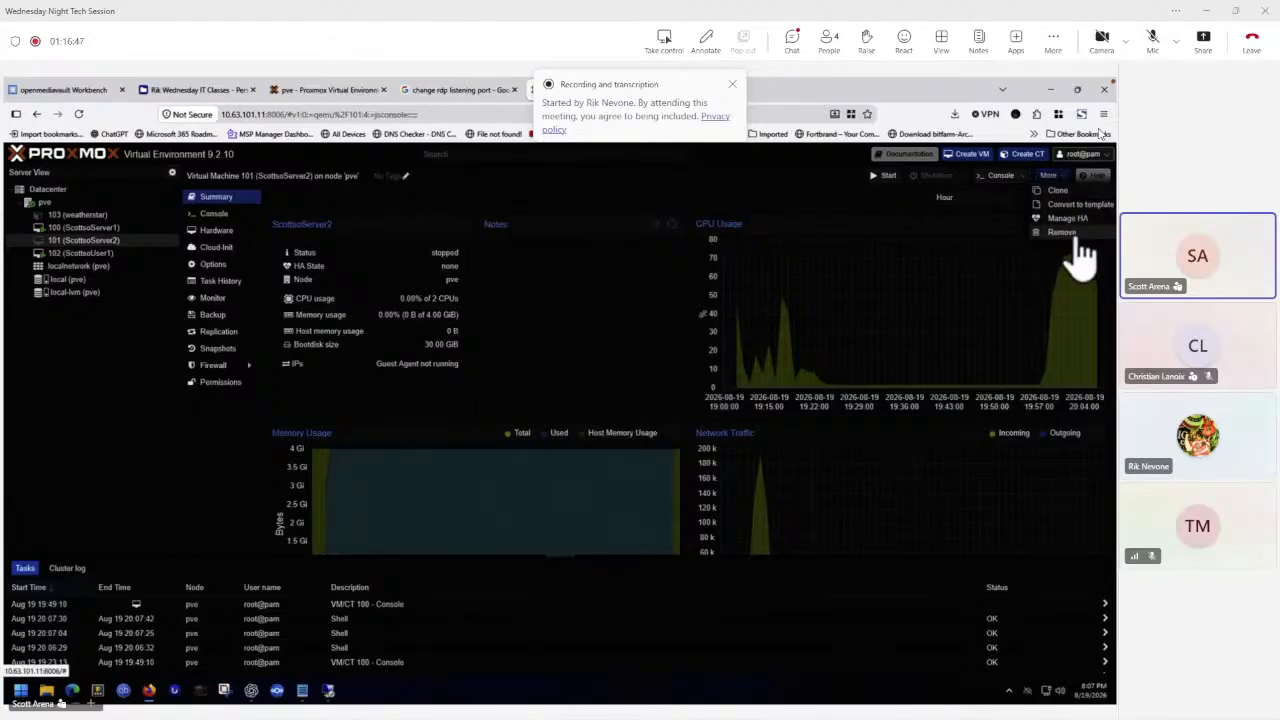
pyautogui.click(1070, 233)
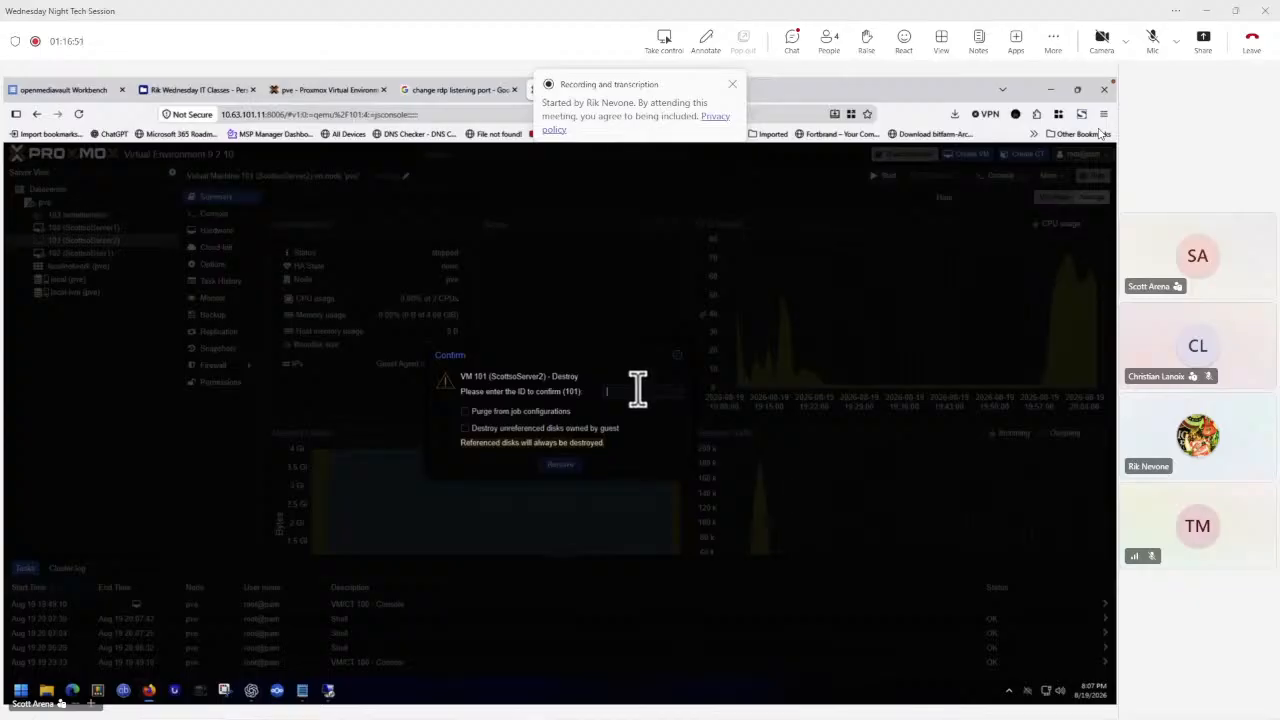
pyautogui.write('101')
pyautogui.click(476, 432)
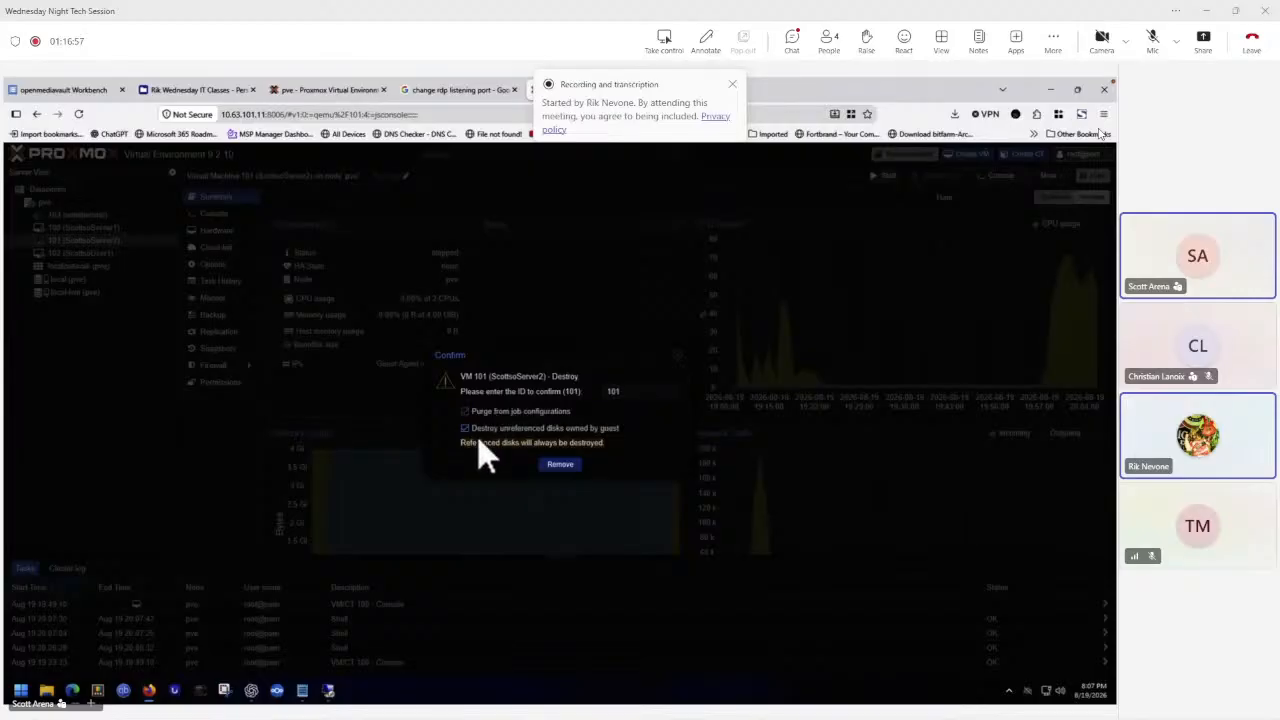
pyautogui.click(560, 465)
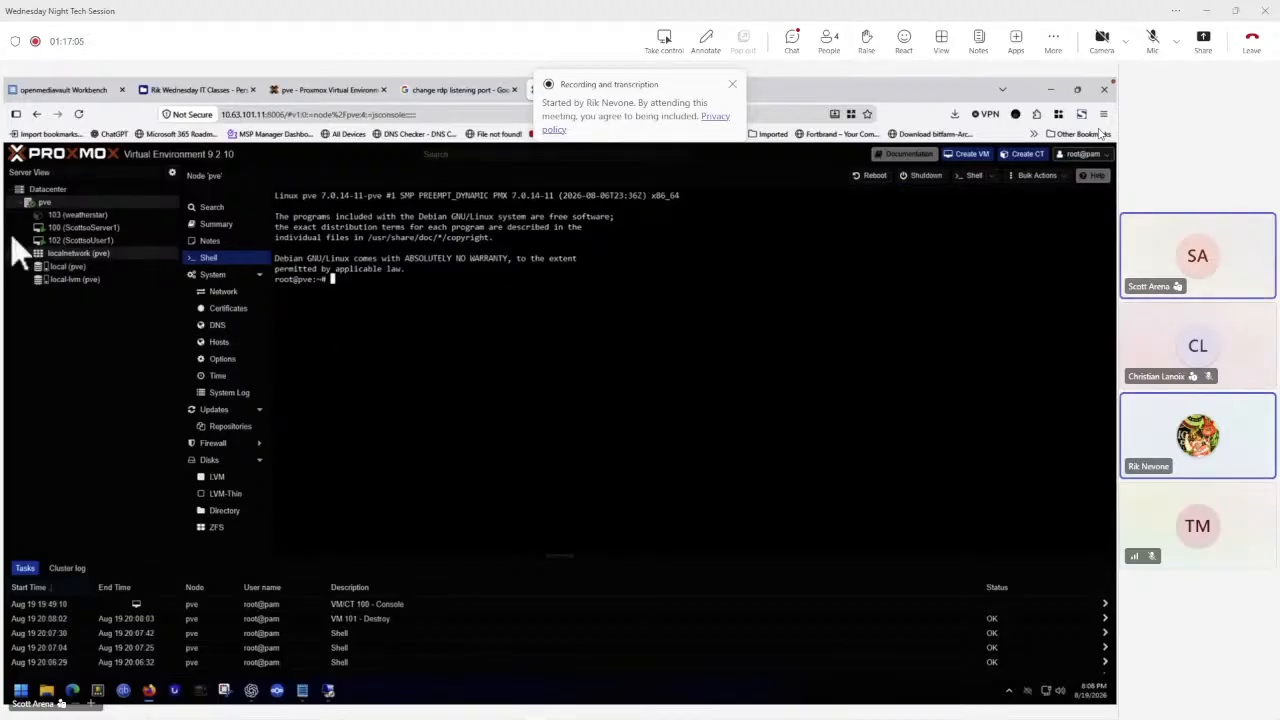
# Start creating a new virtual machine on node pve with VM ID 101 and name ScottsoServer2.
pyautogui.rightClick(43, 201)
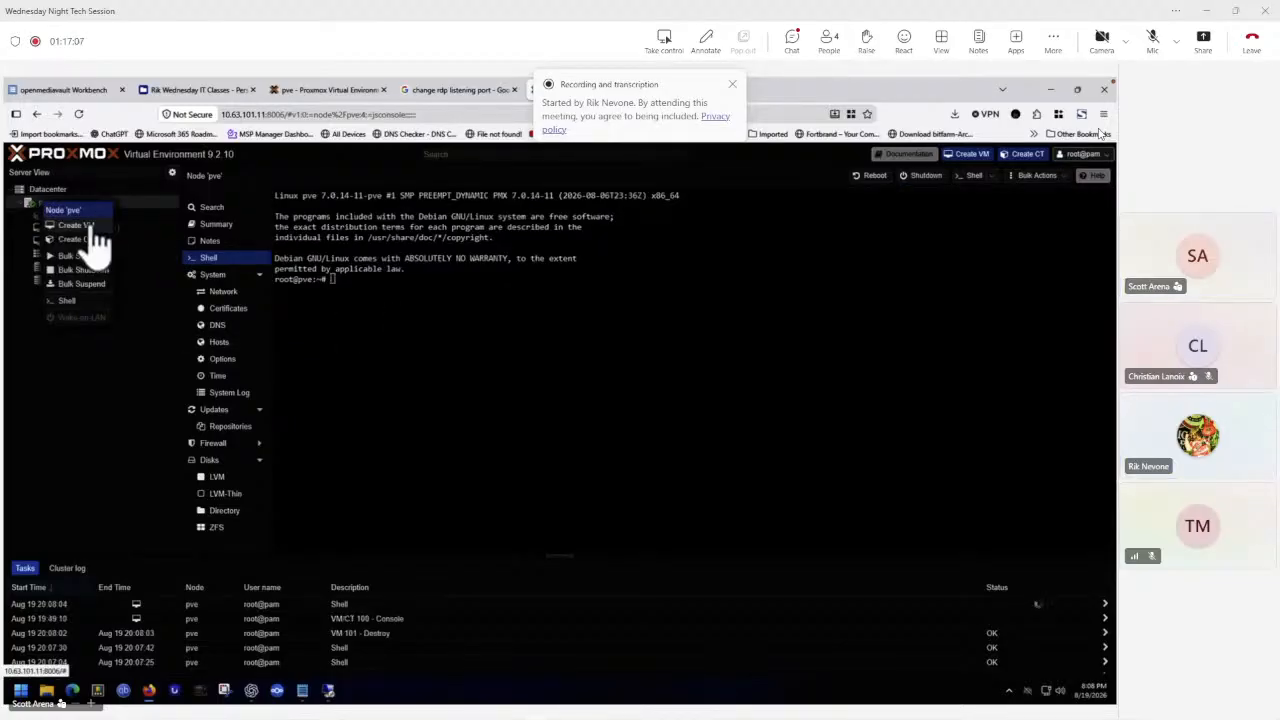
pyautogui.click(89, 224)
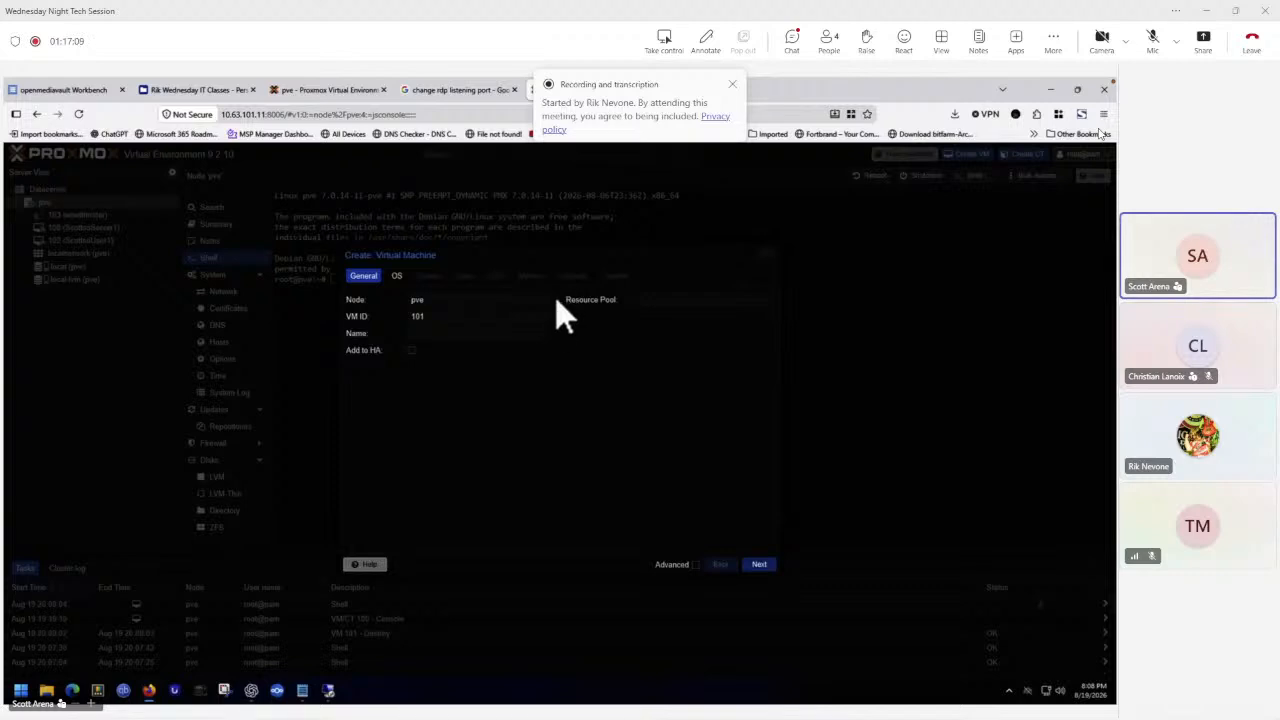
pyautogui.click(757, 300)
pyautogui.click(767, 300)
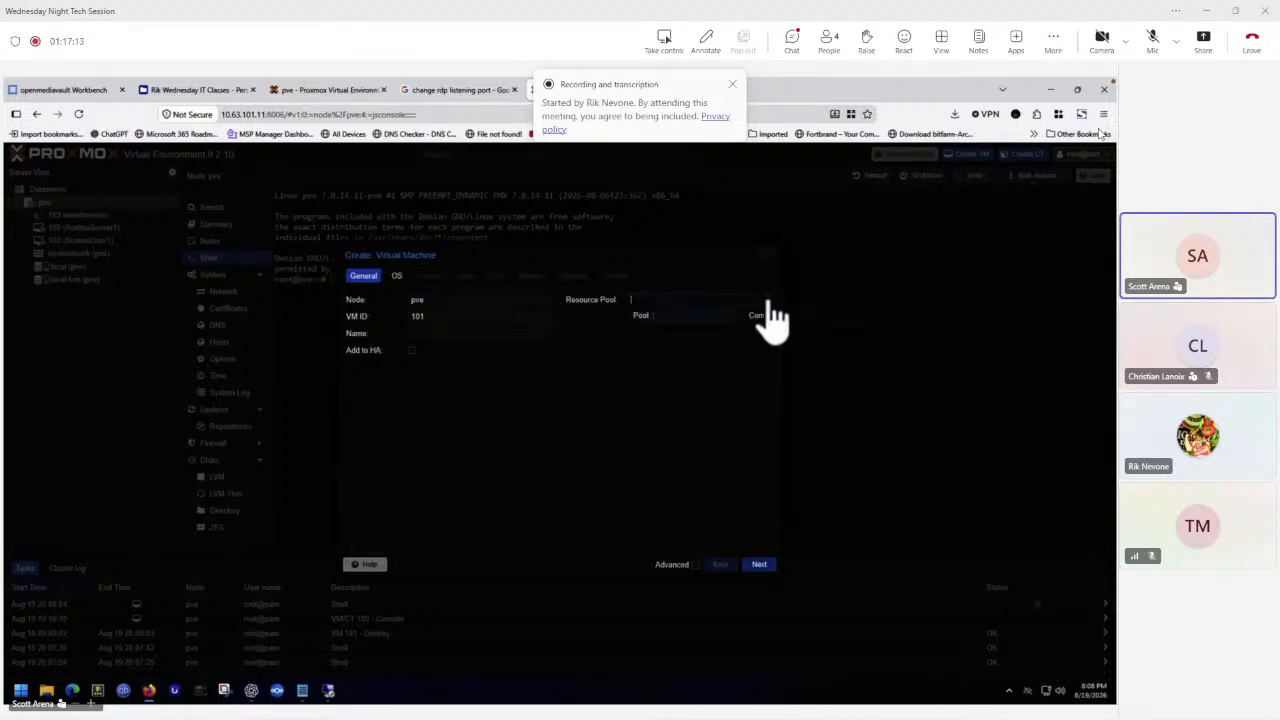
pyautogui.click(451, 334)
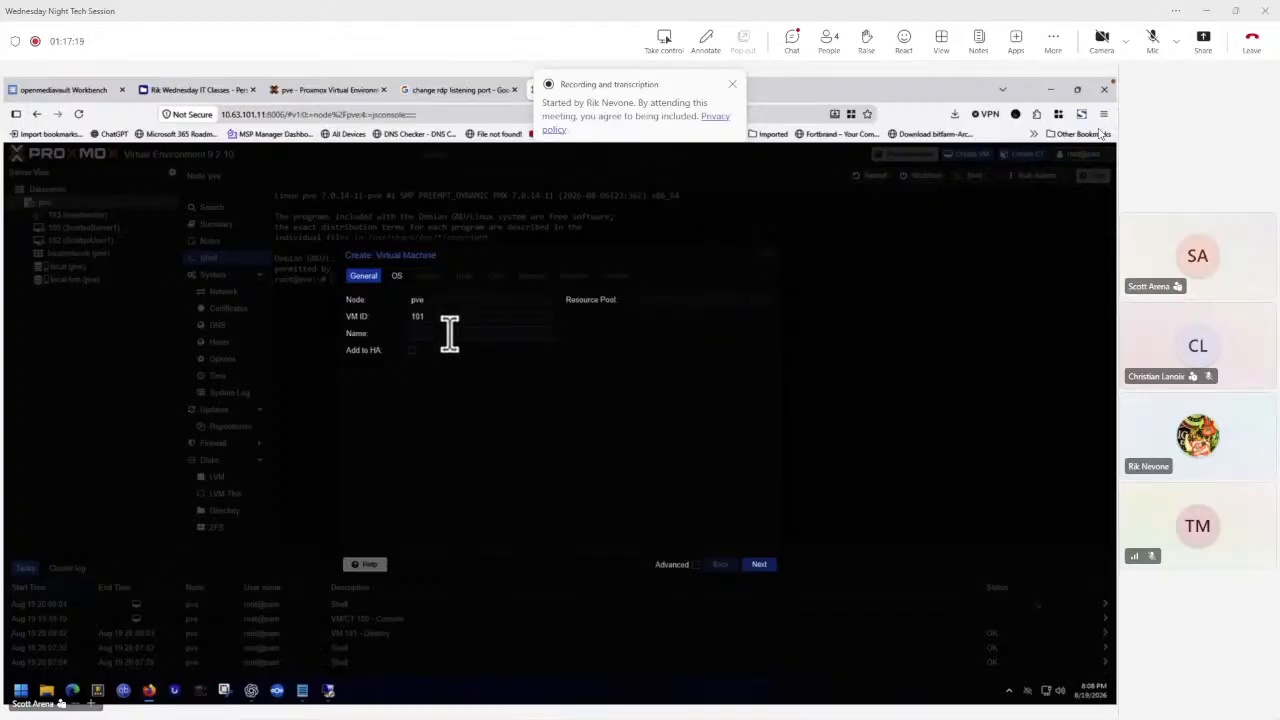
pyautogui.write('ScottsoServer2')
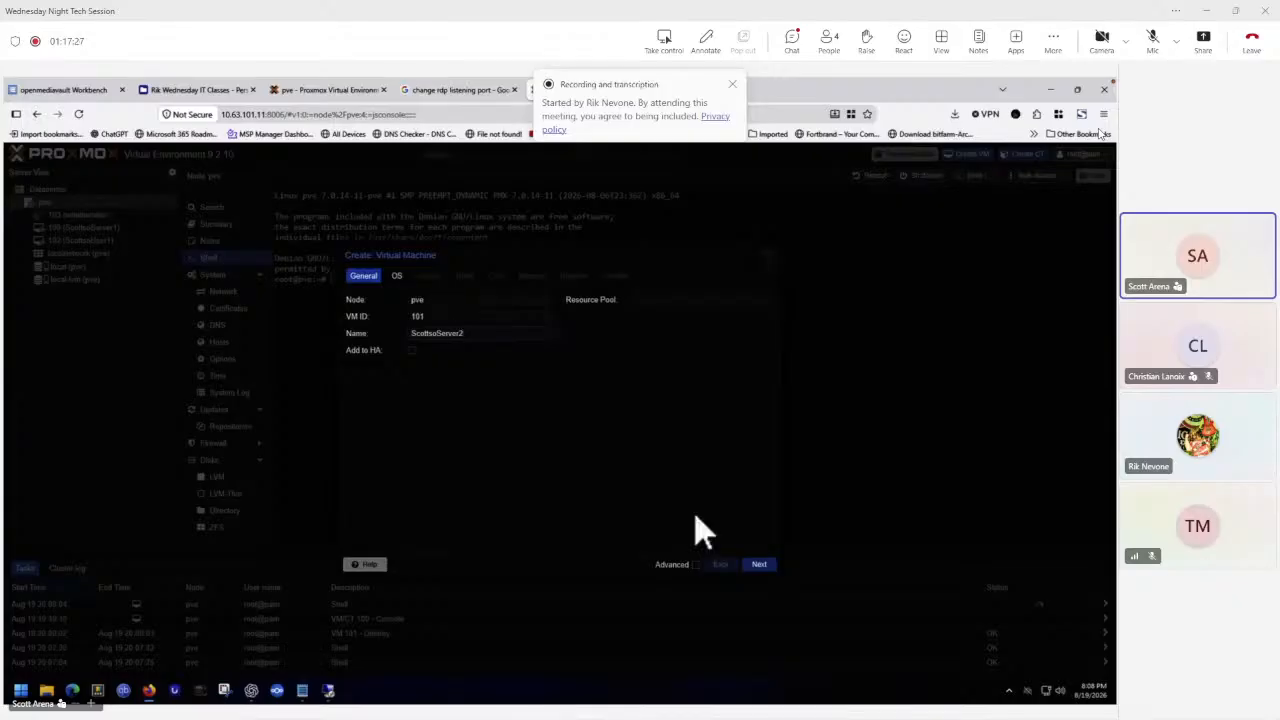
pyautogui.click(757, 566)
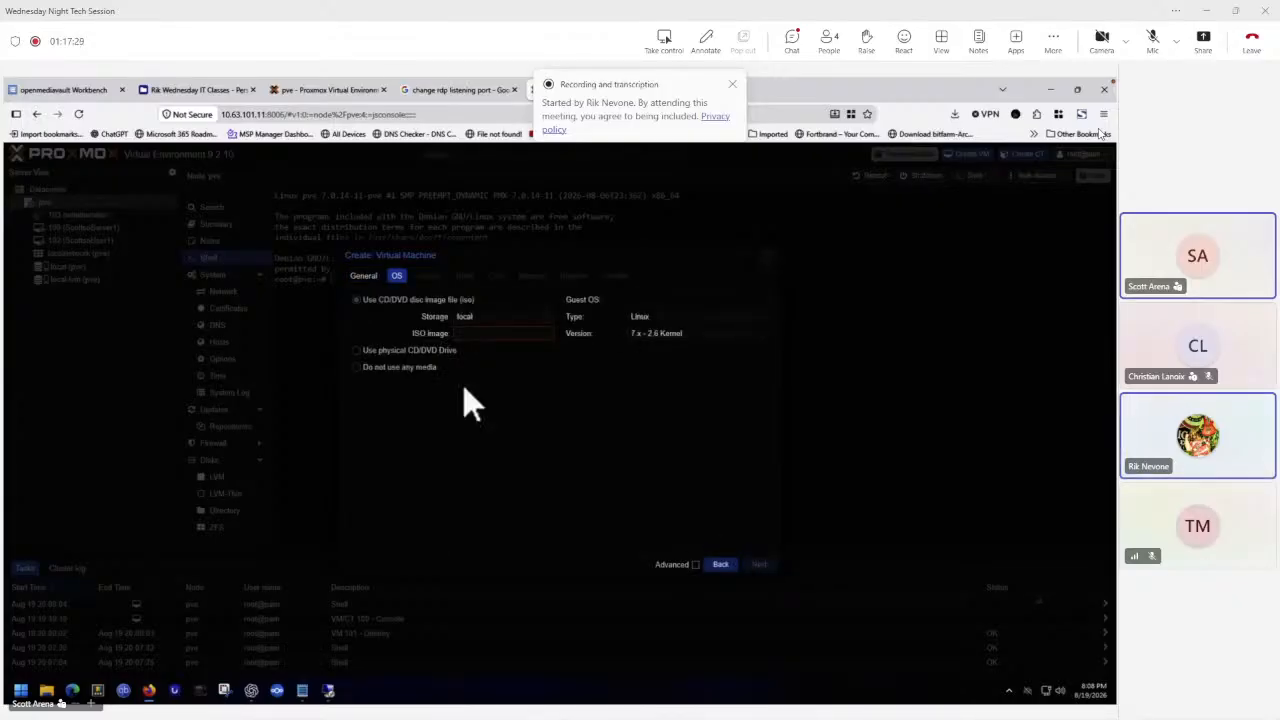
# Choose the Windows_Server_2025.iso installation image and set the guest OS type to Microsoft Windows.
pyautogui.click(540, 335)
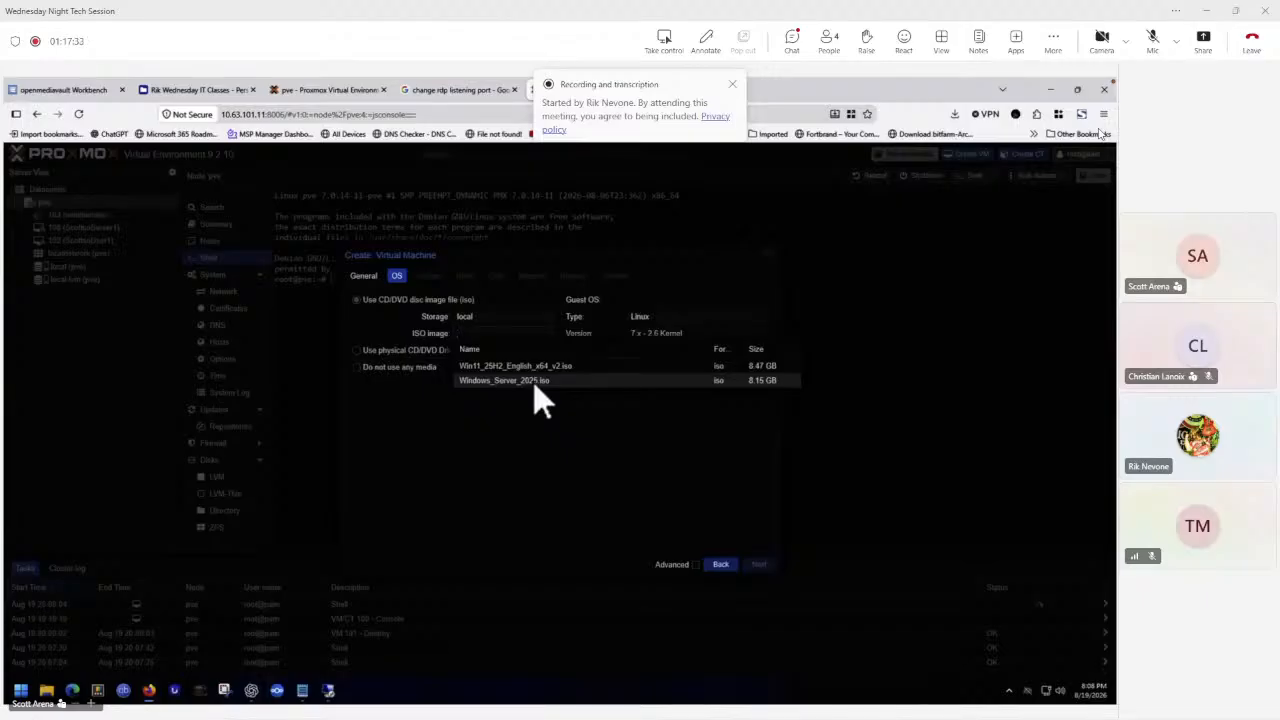
pyautogui.click(533, 382)
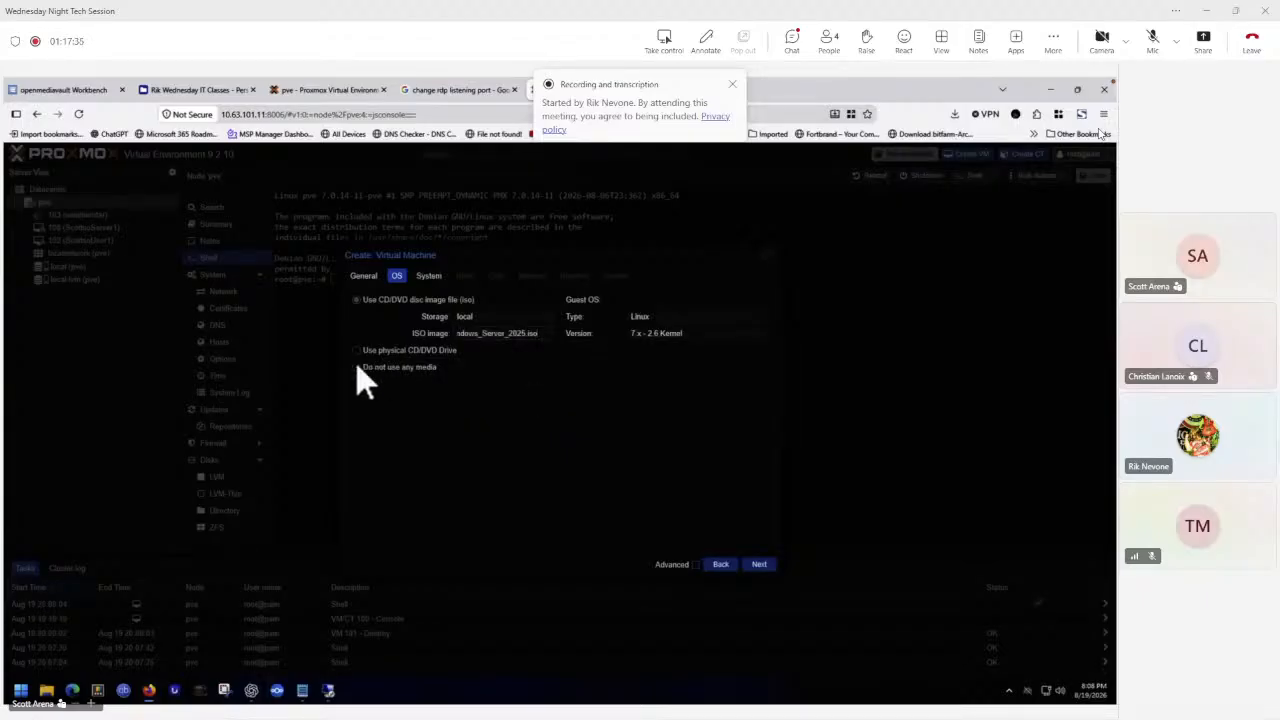
pyautogui.click(728, 316)
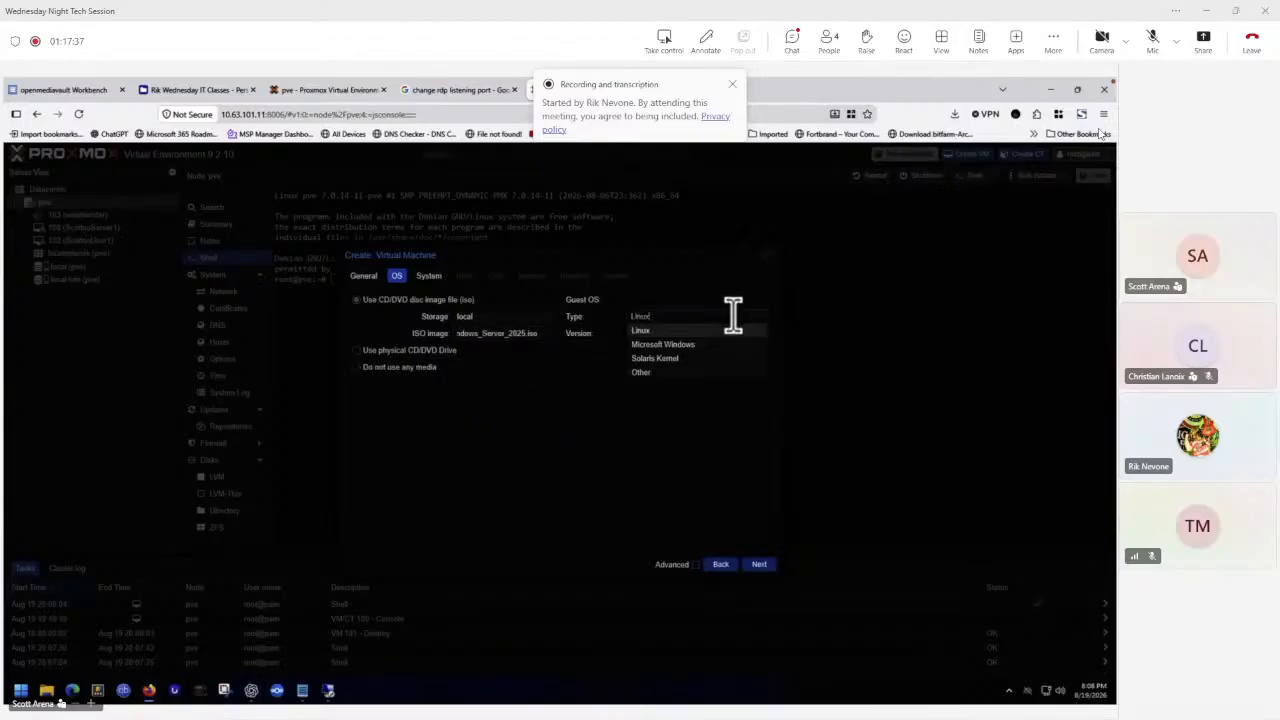
pyautogui.click(673, 345)
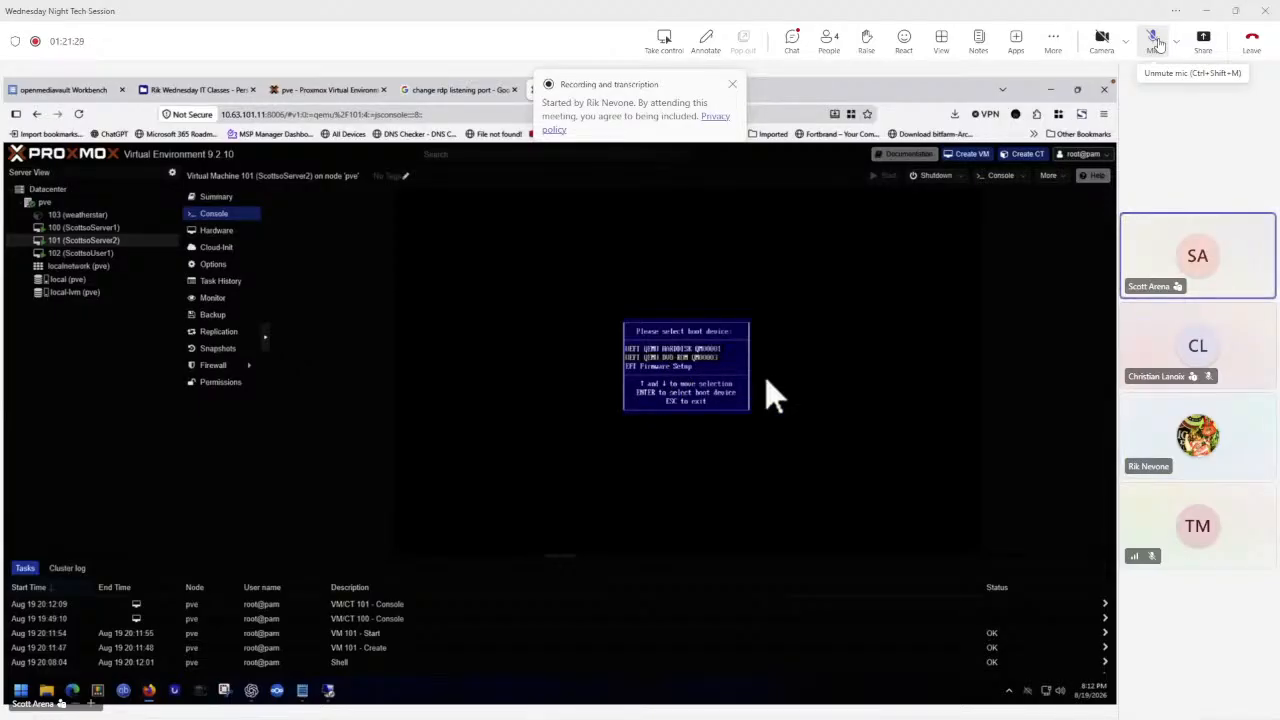
# Boot the new VM from the installation DVD and keep the default language and keyboard settings.
pyautogui.press('Return')
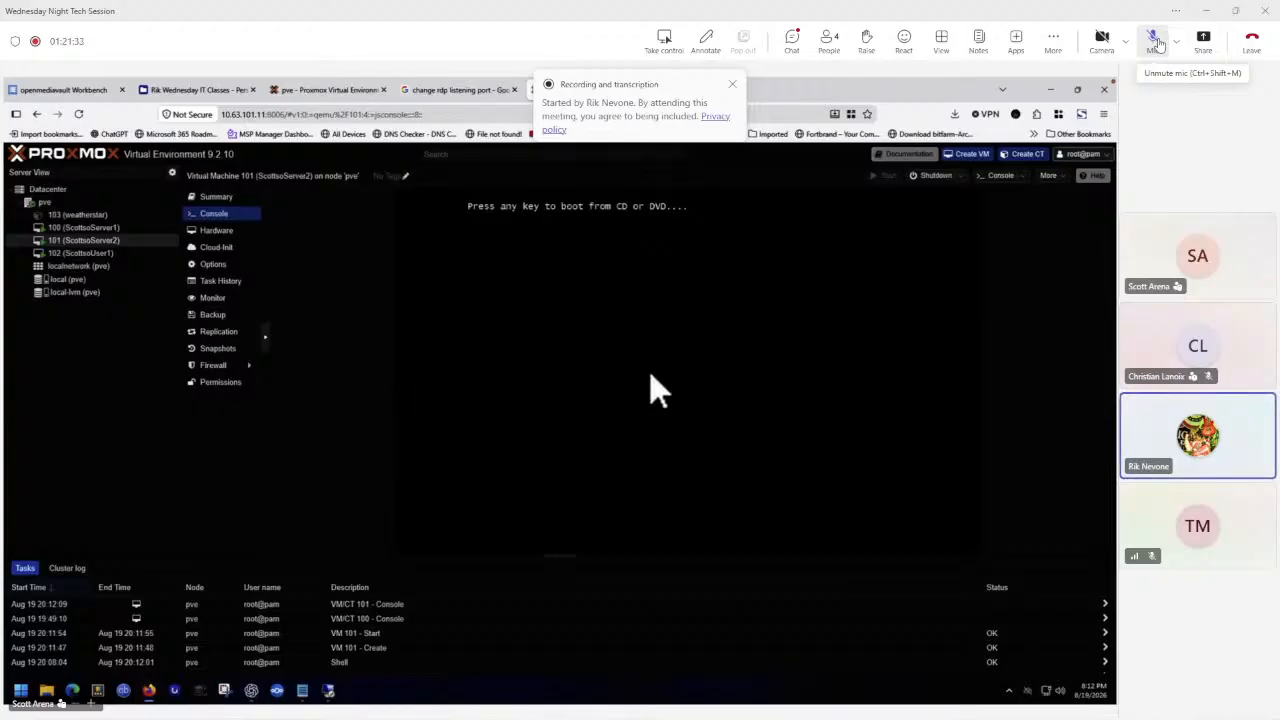
pyautogui.press('Return')
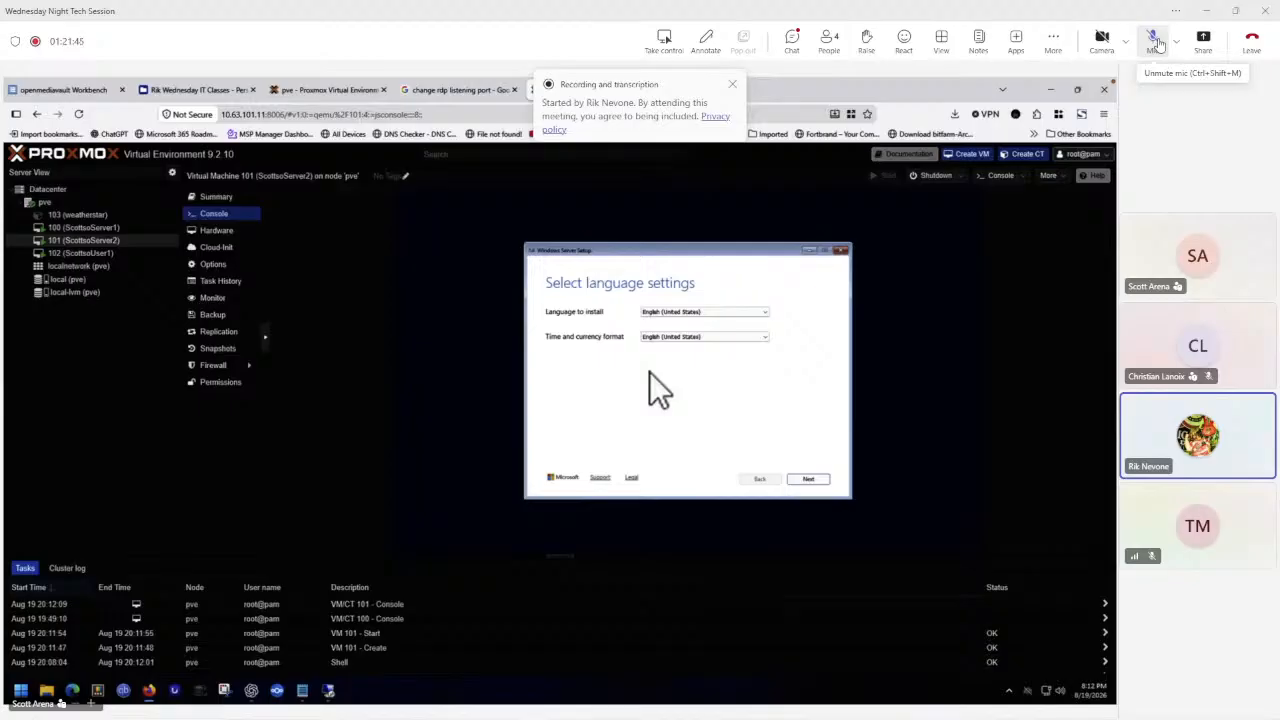
pyautogui.click(808, 481)
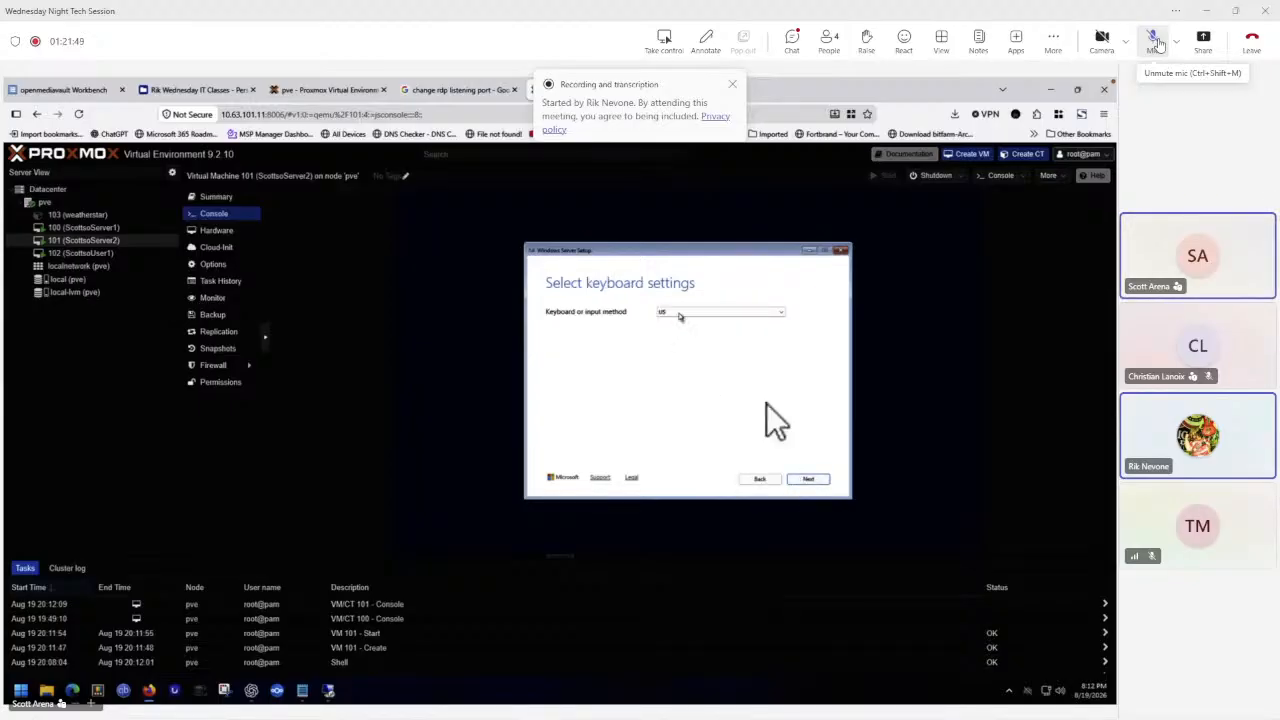
pyautogui.click(804, 480)
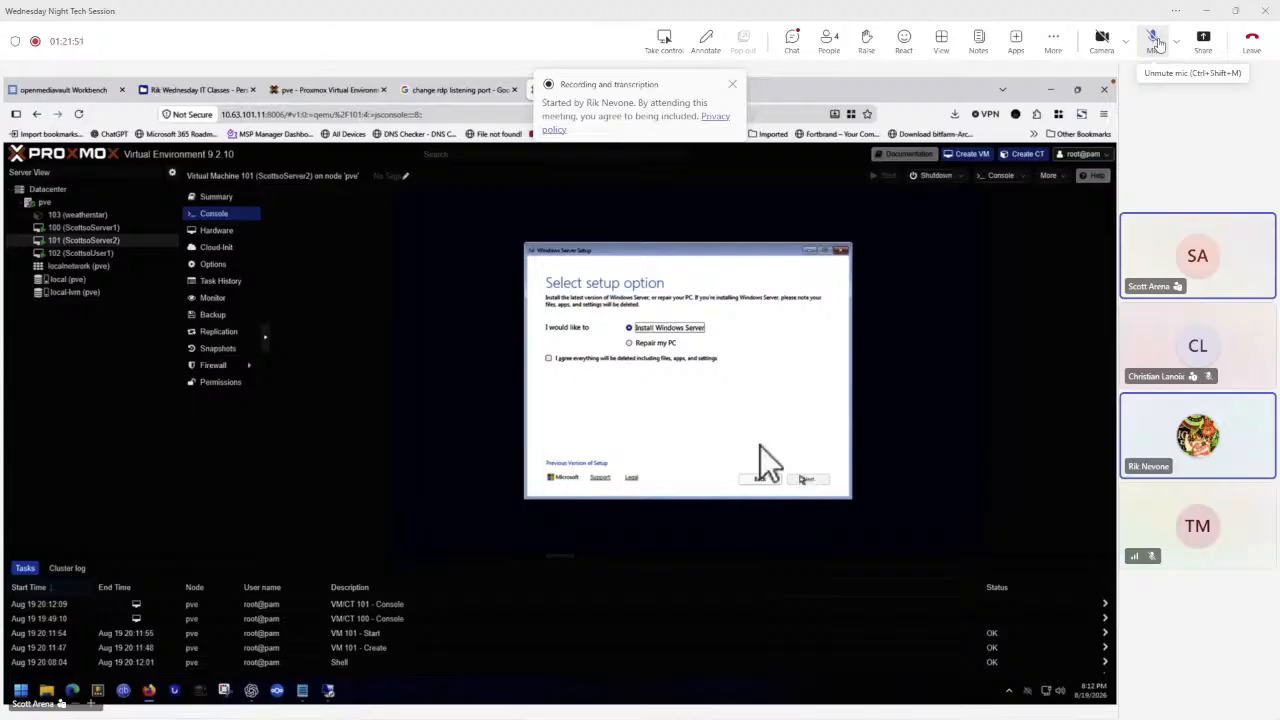
# Choose to install Windows Server, acknowledging the data deletion, and pick Windows Server 2025 Standard Evaluation (Desktop Experience).
pyautogui.click(591, 359)
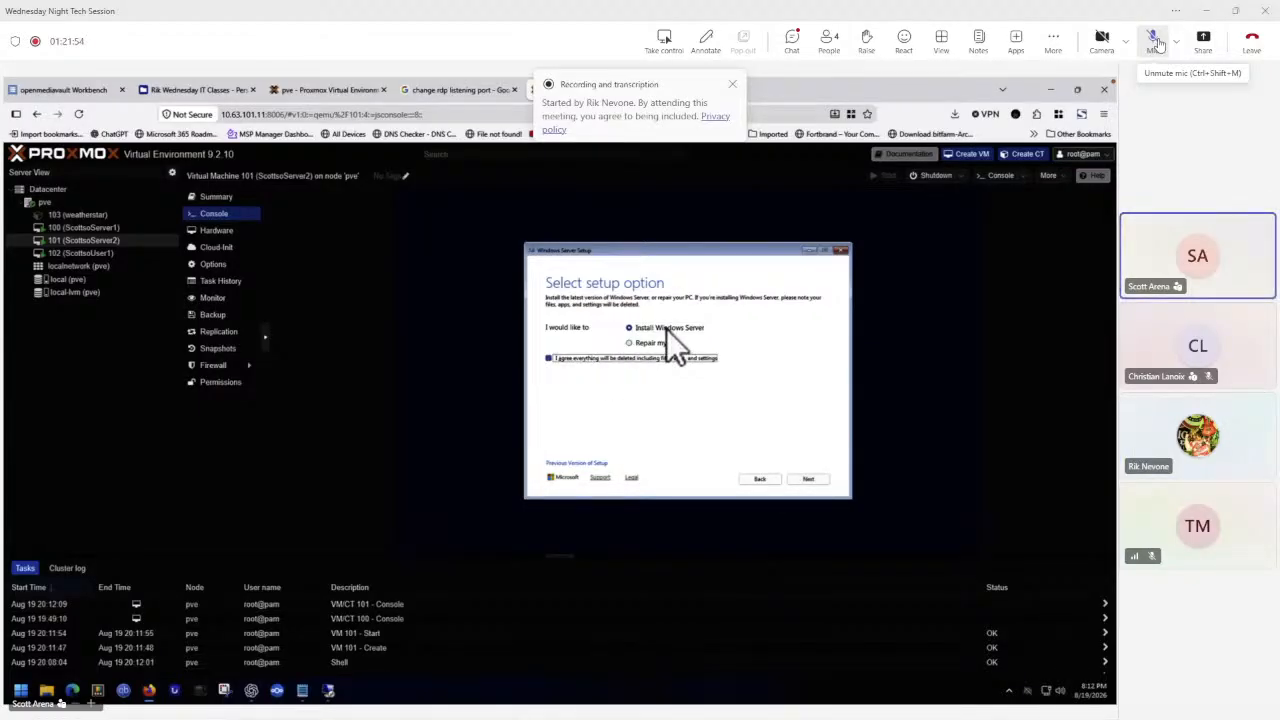
pyautogui.click(808, 479)
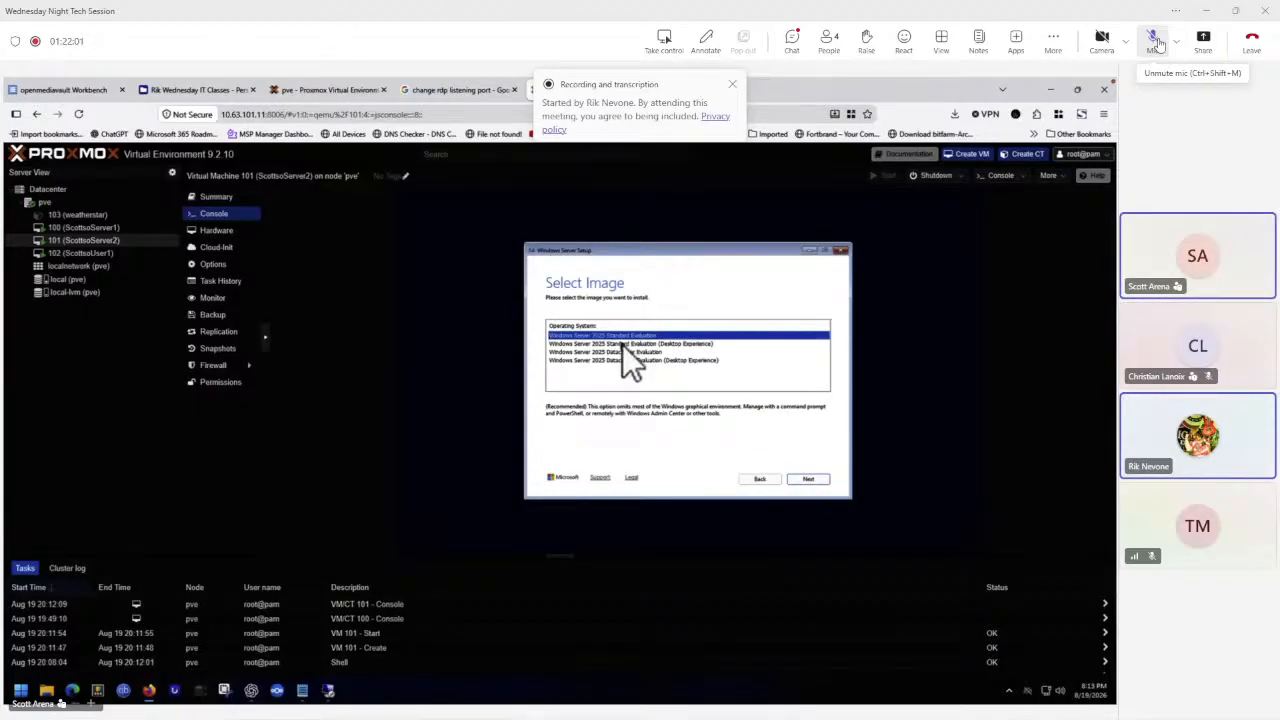
pyautogui.click(622, 344)
pyautogui.click(809, 479)
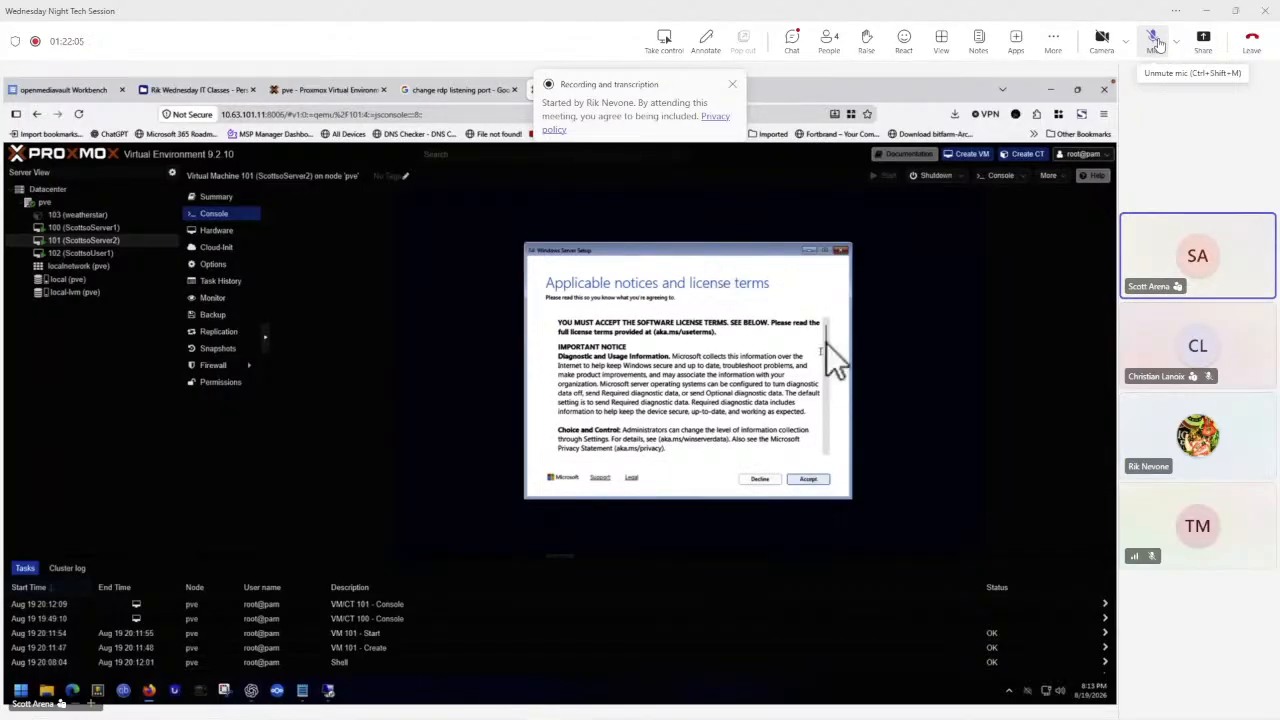
# Accept the license terms, install onto Disk 0's unallocated space, and start the installation.
pyautogui.moveTo(826, 330); pyautogui.dragTo(828, 445)
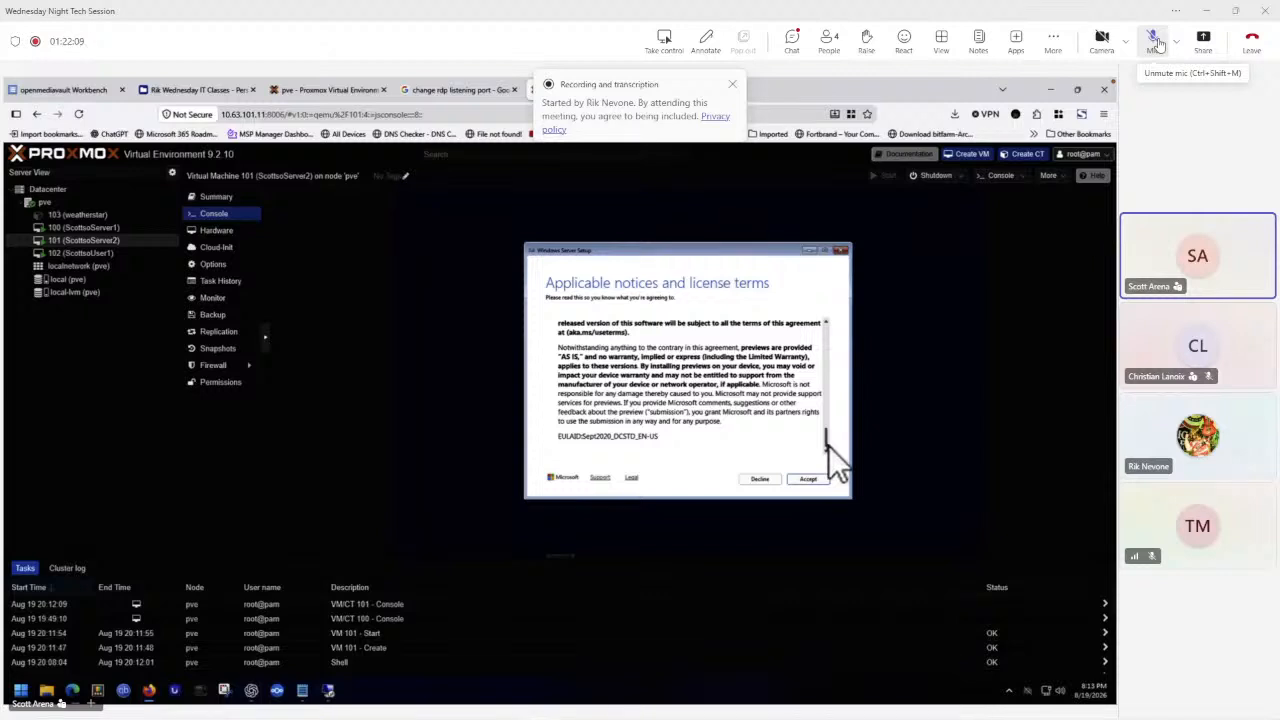
pyautogui.click(800, 478)
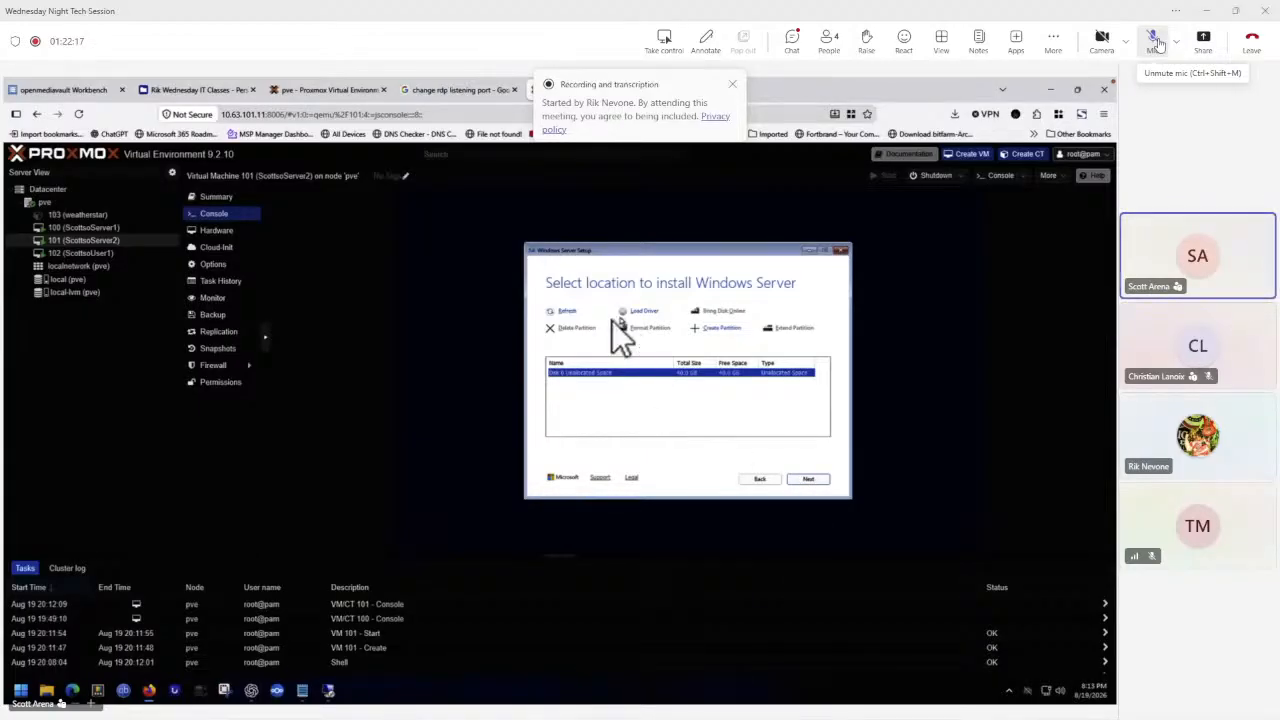
pyautogui.click(810, 480)
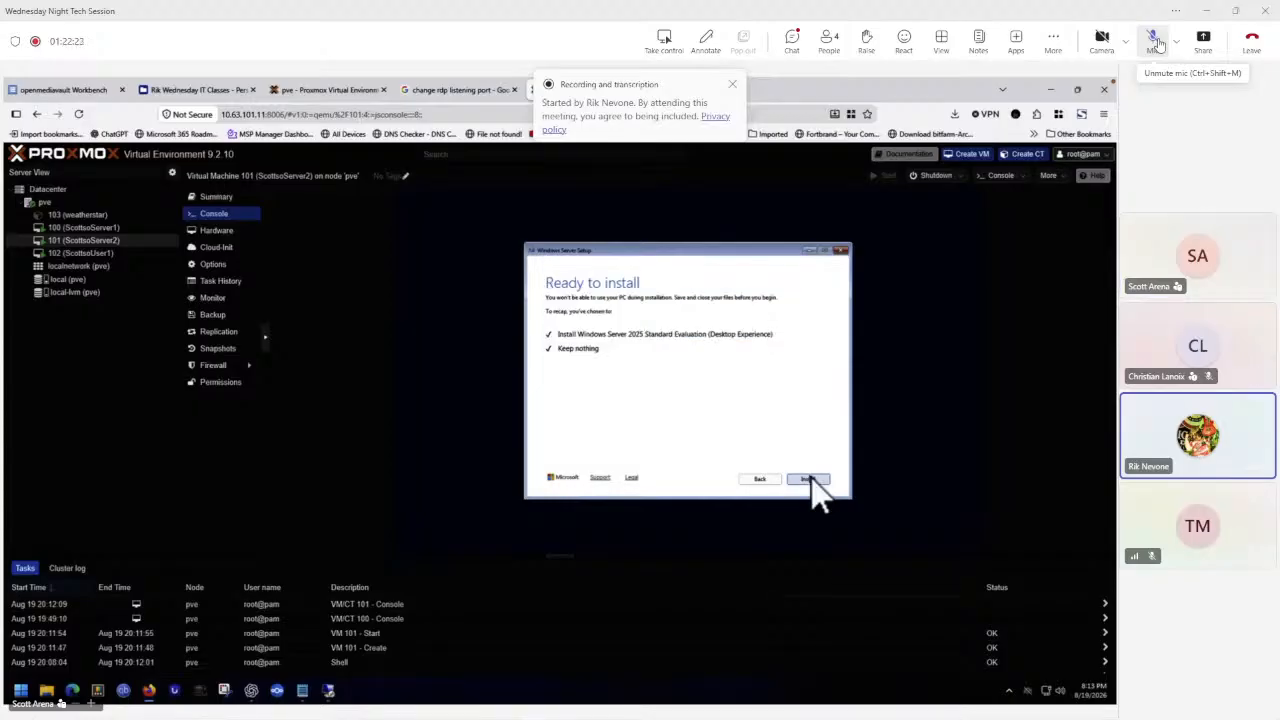
pyautogui.click(808, 479)
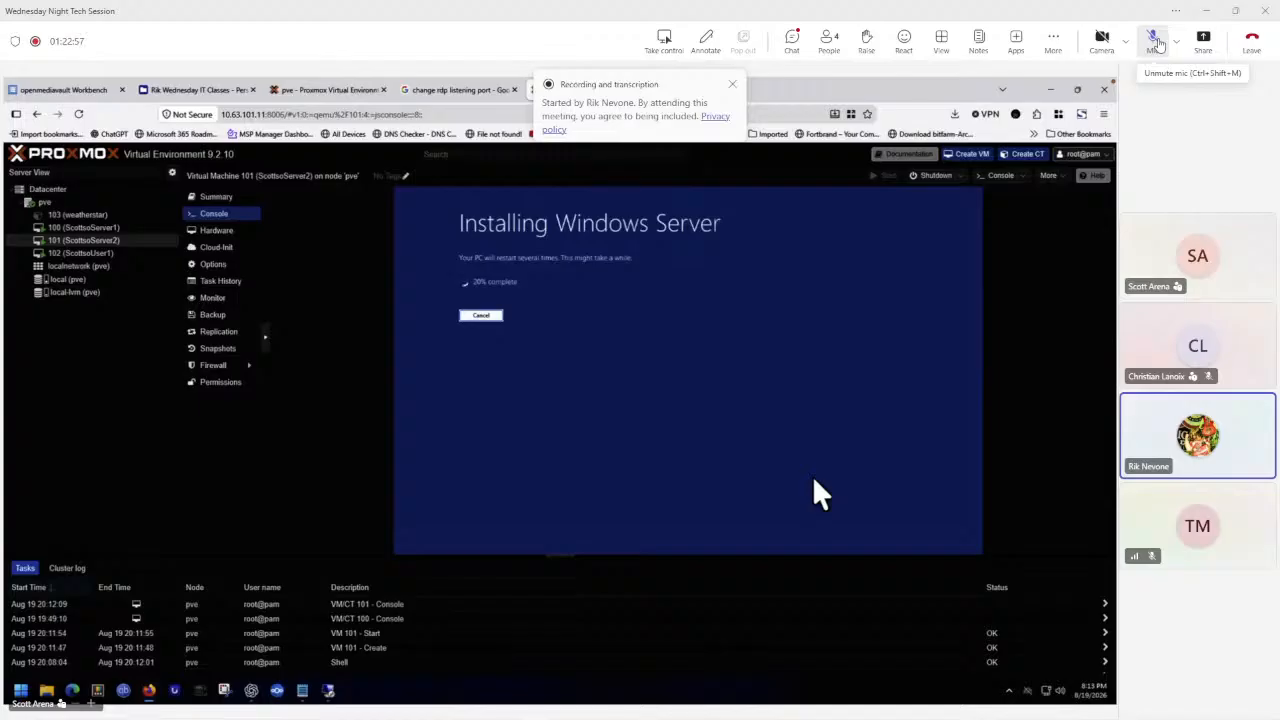
pyautogui.click(1157, 44)
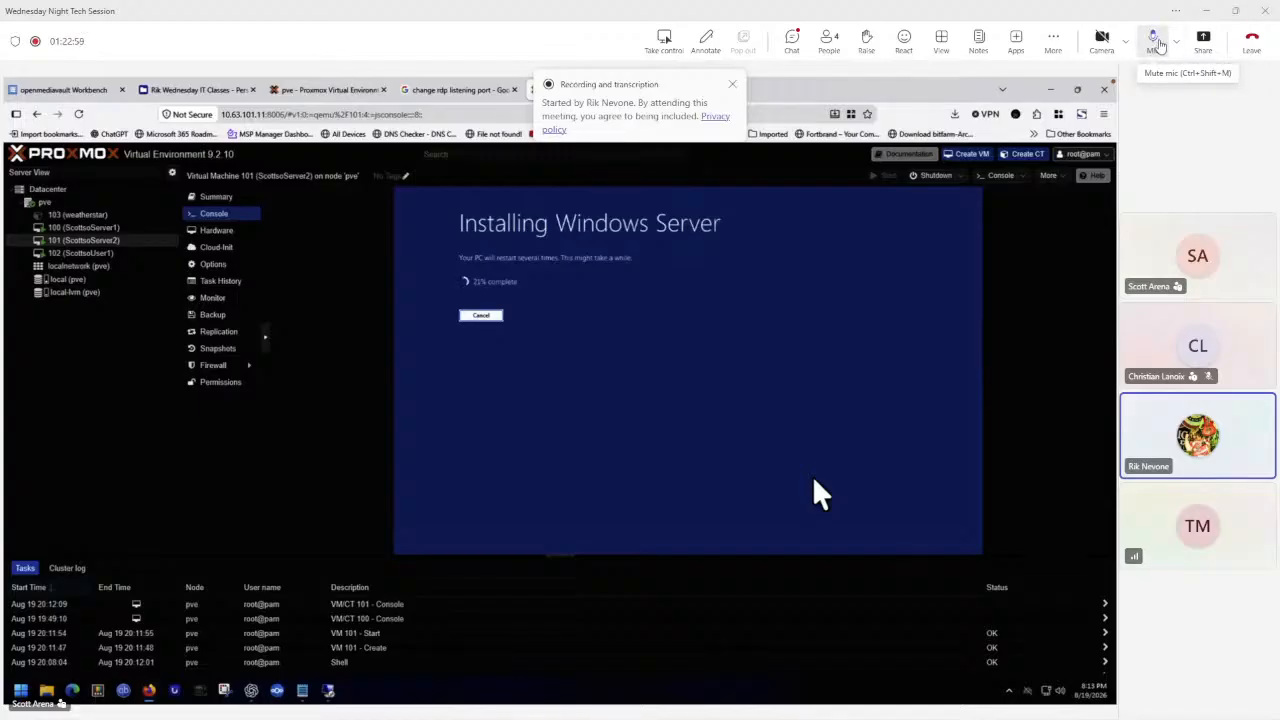
pyautogui.click(1156, 46)
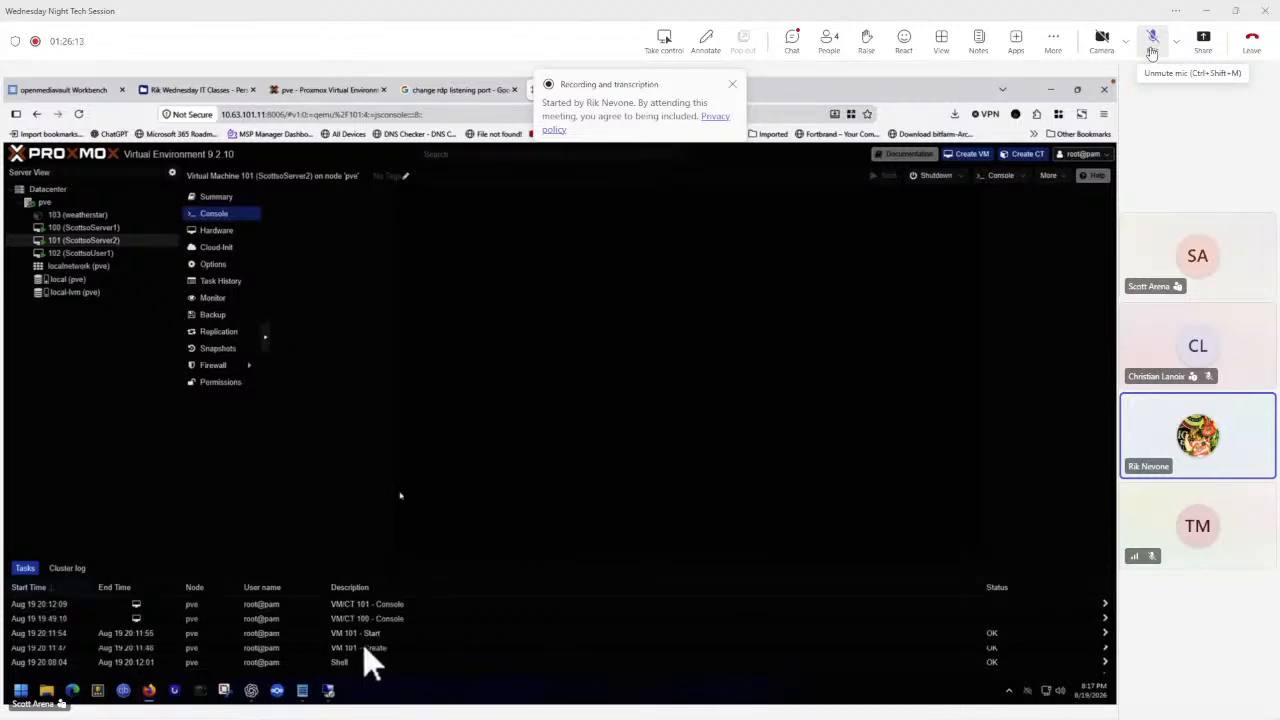
# Set and confirm the built-in Administrator account password, then finish the setup.
pyautogui.moveTo(360, 559); pyautogui.dragTo(357, 643)
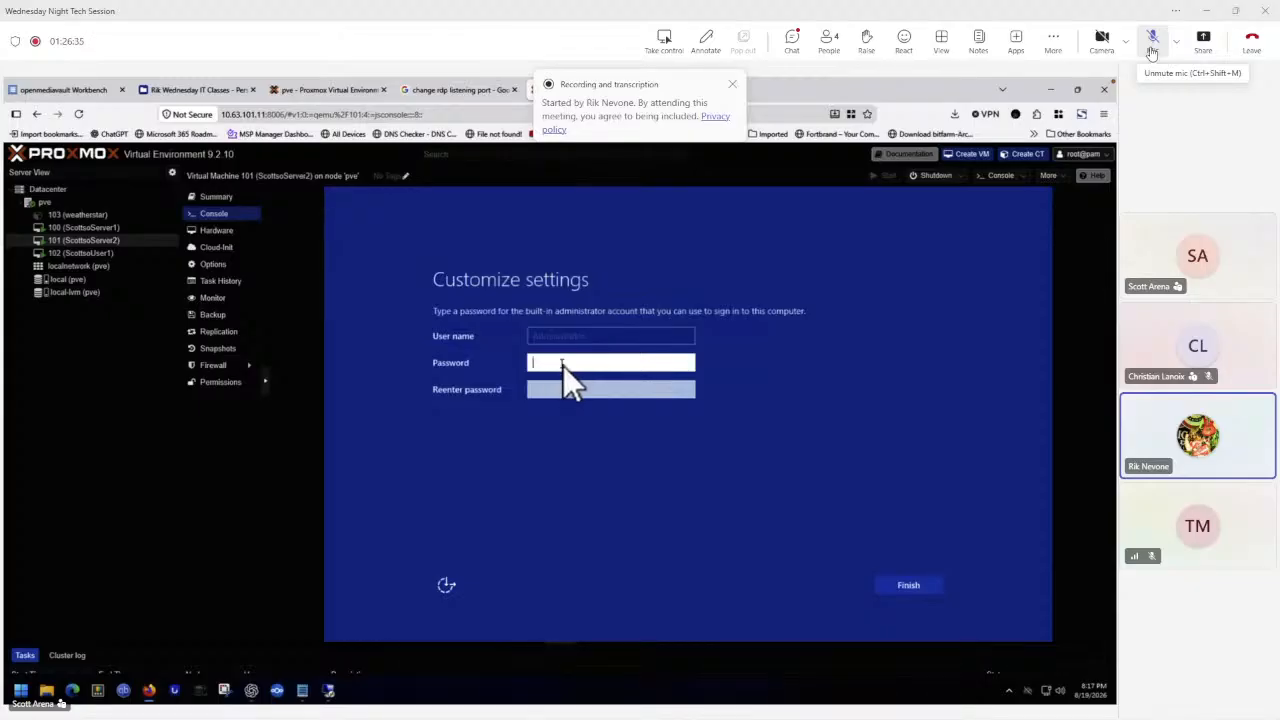
pyautogui.write('**')
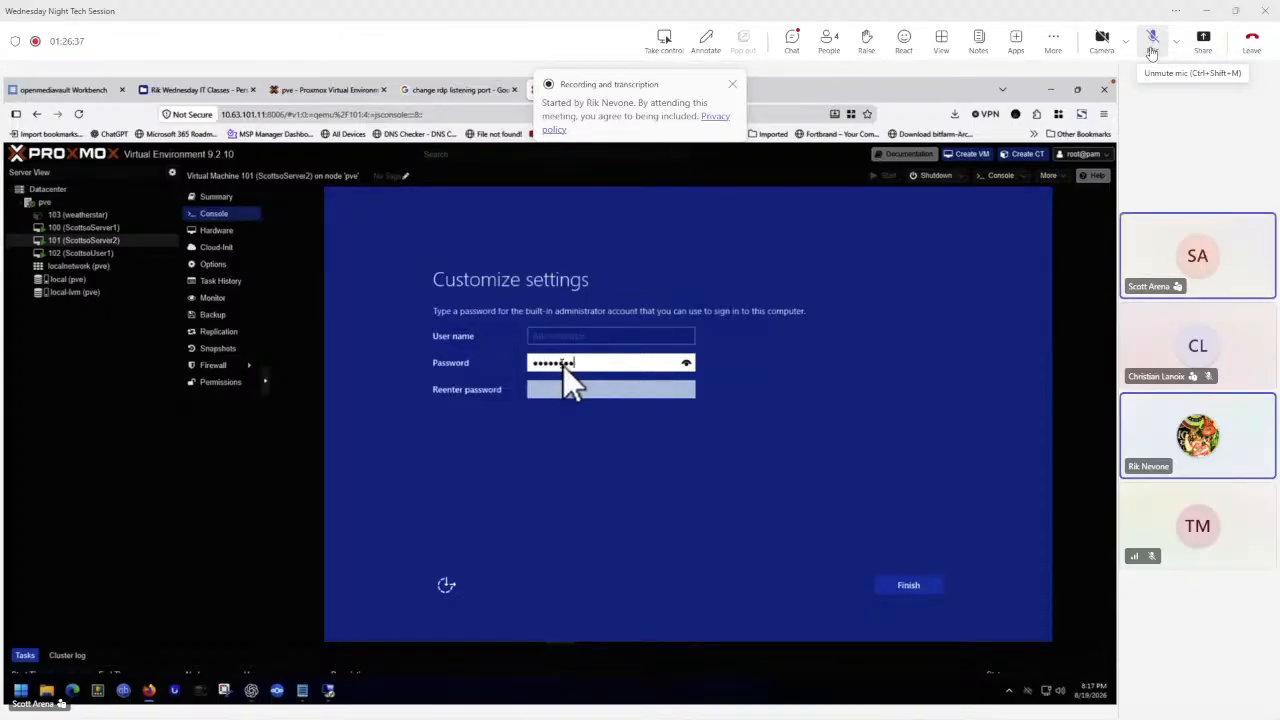
pyautogui.write('**')
pyautogui.press('Tab')
pyautogui.write('*')
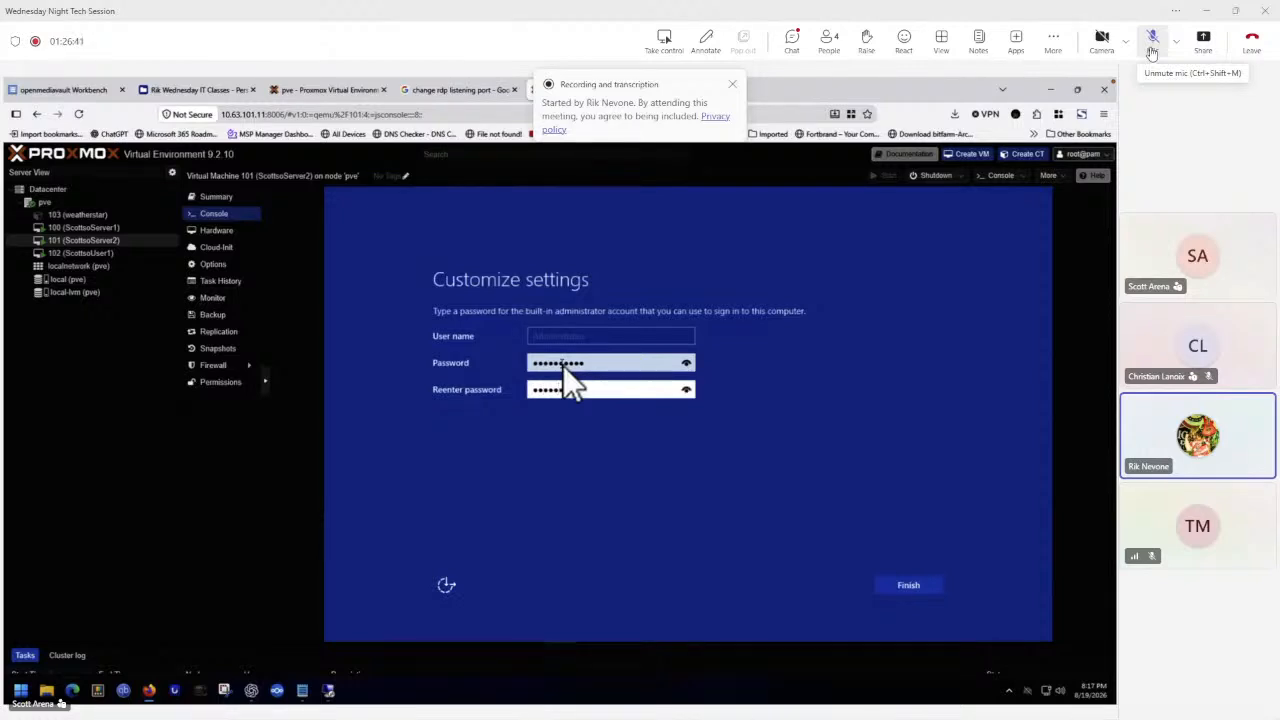
pyautogui.write('****')
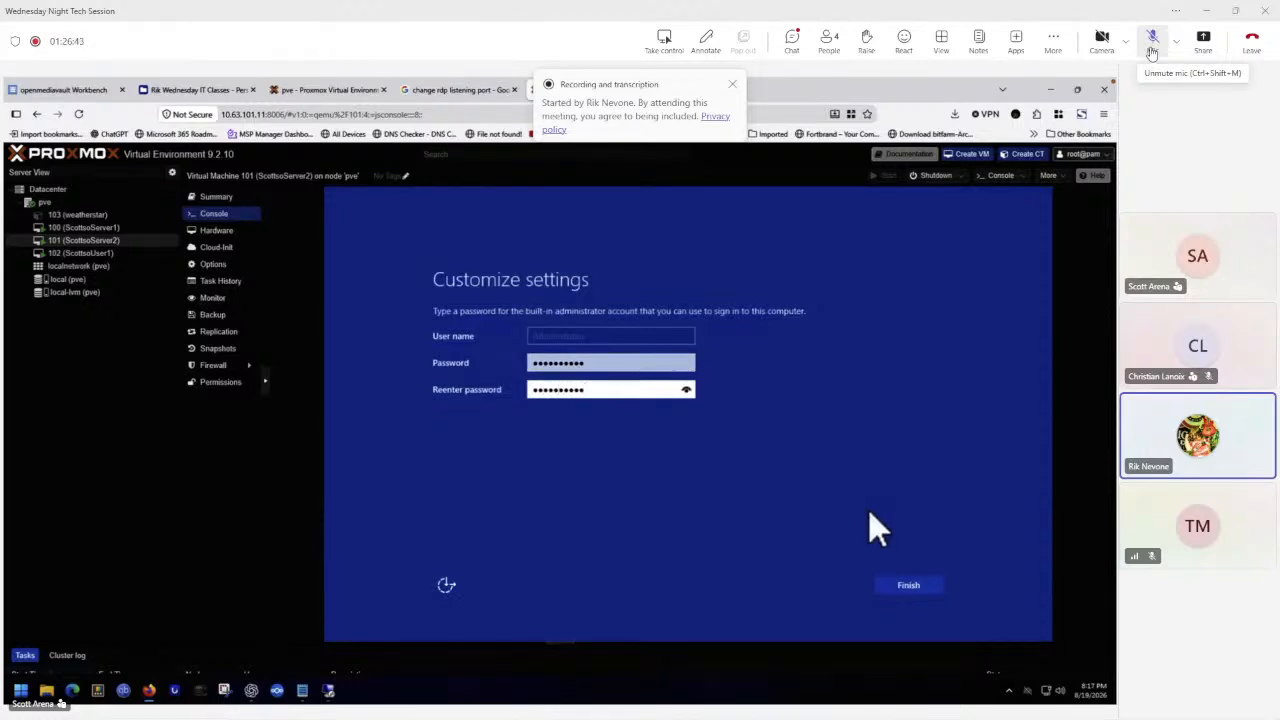
pyautogui.click(899, 588)
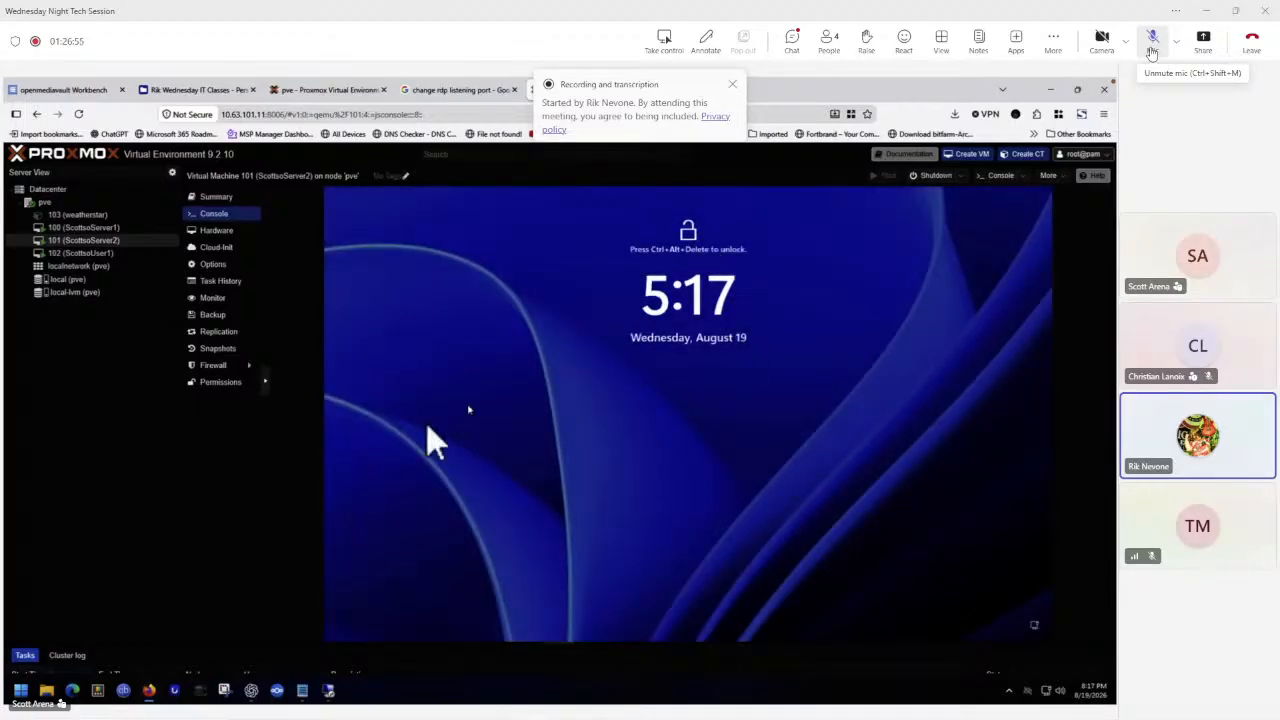
# Send Ctrl+Alt+Delete to the VM and sign in as Administrator with the account password.
pyautogui.click(268, 380)
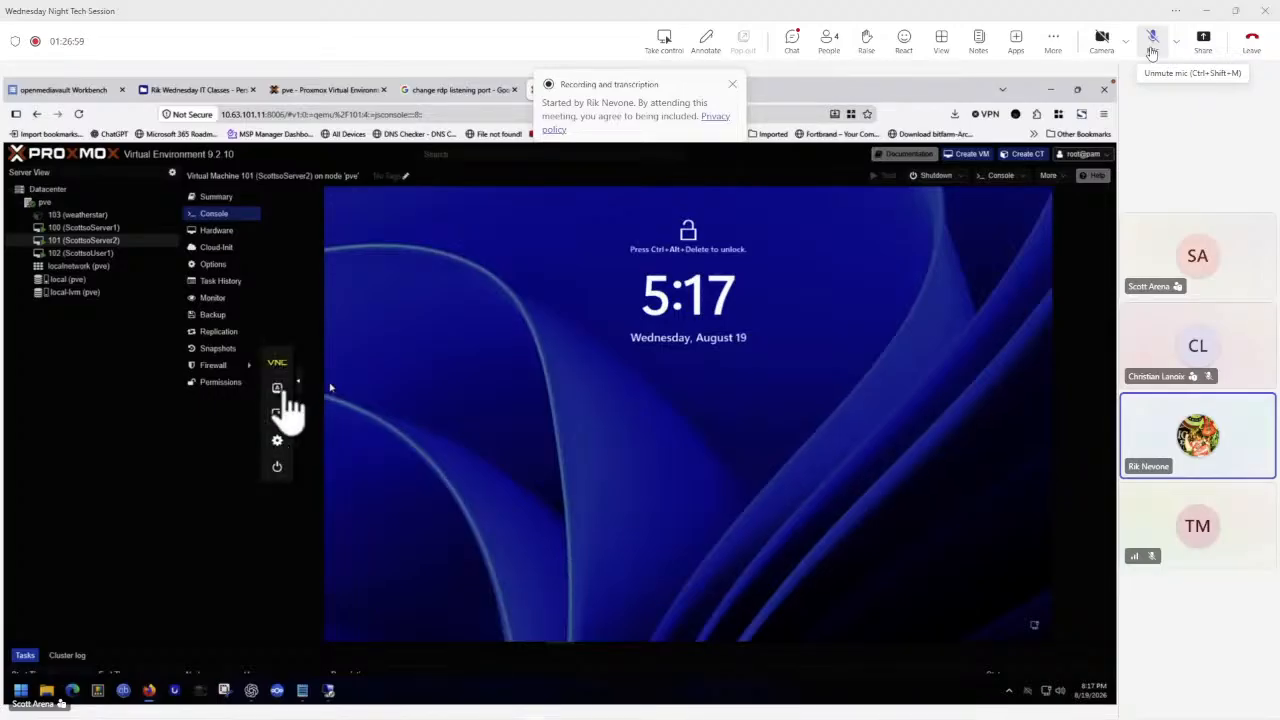
pyautogui.click(280, 390)
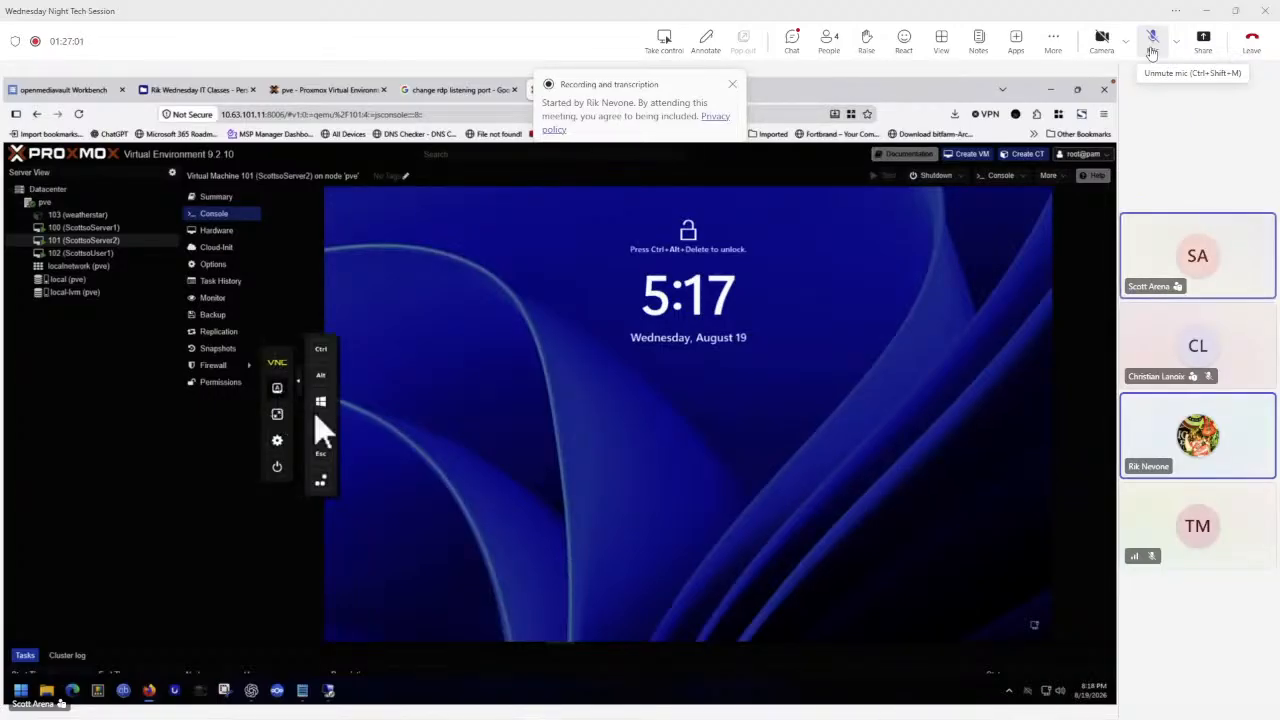
pyautogui.click(321, 483)
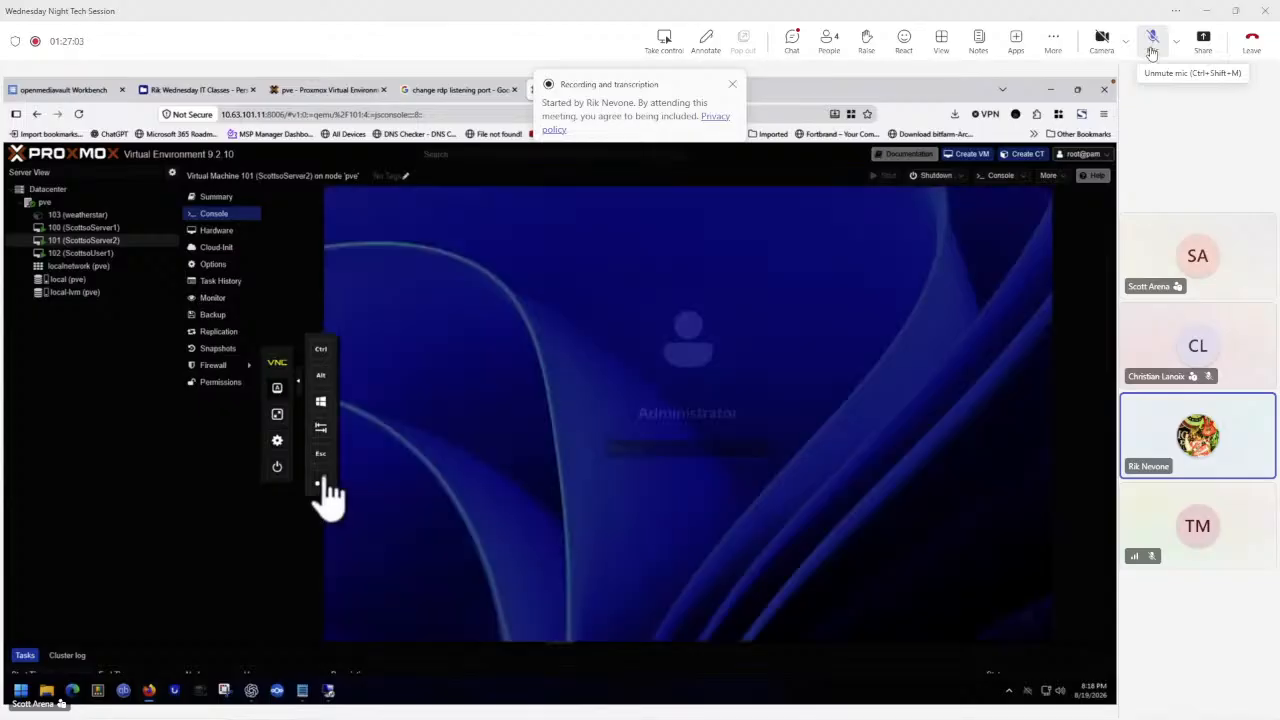
pyautogui.write('x')
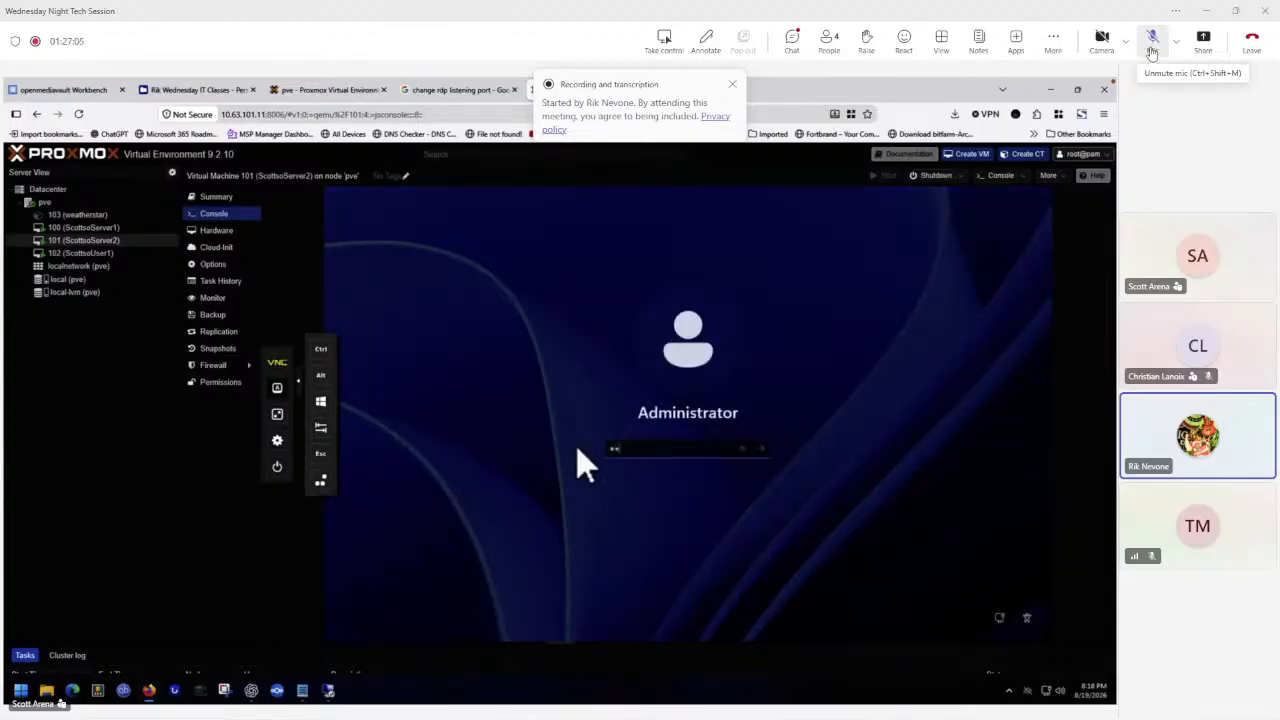
pyautogui.write('xx')
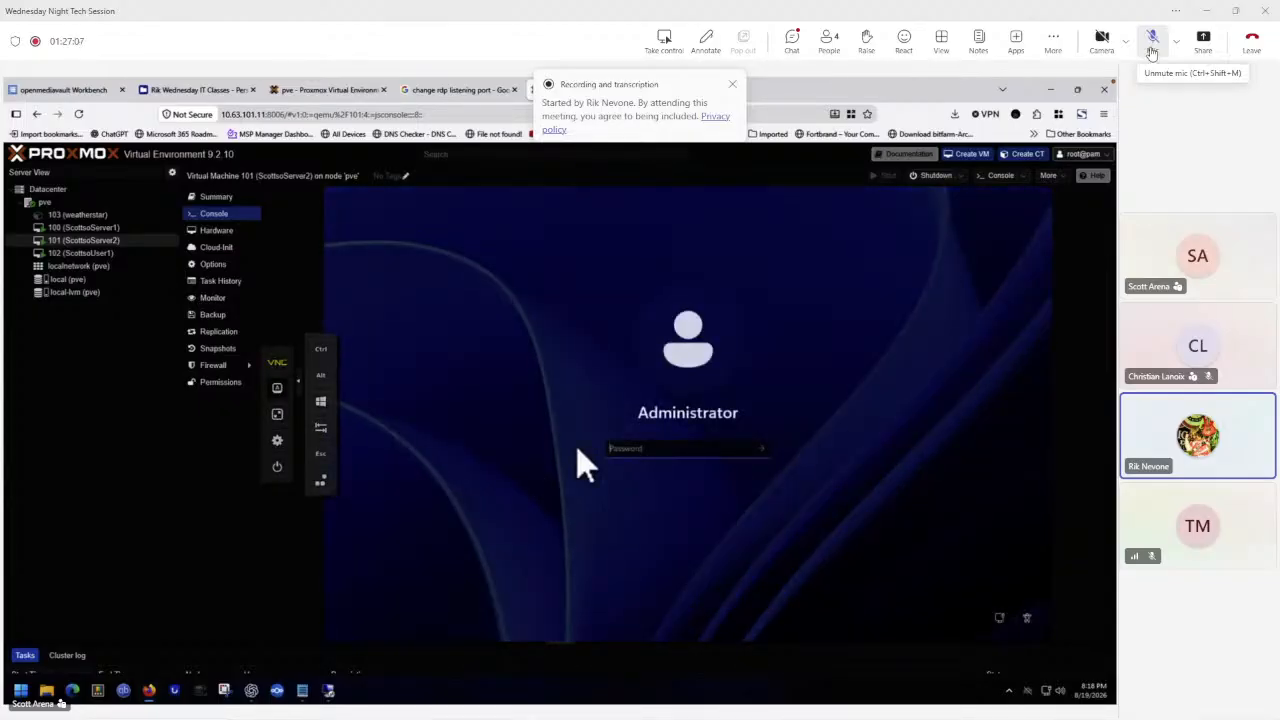
pyautogui.write('xxxxxxx')
pyautogui.press('Return')
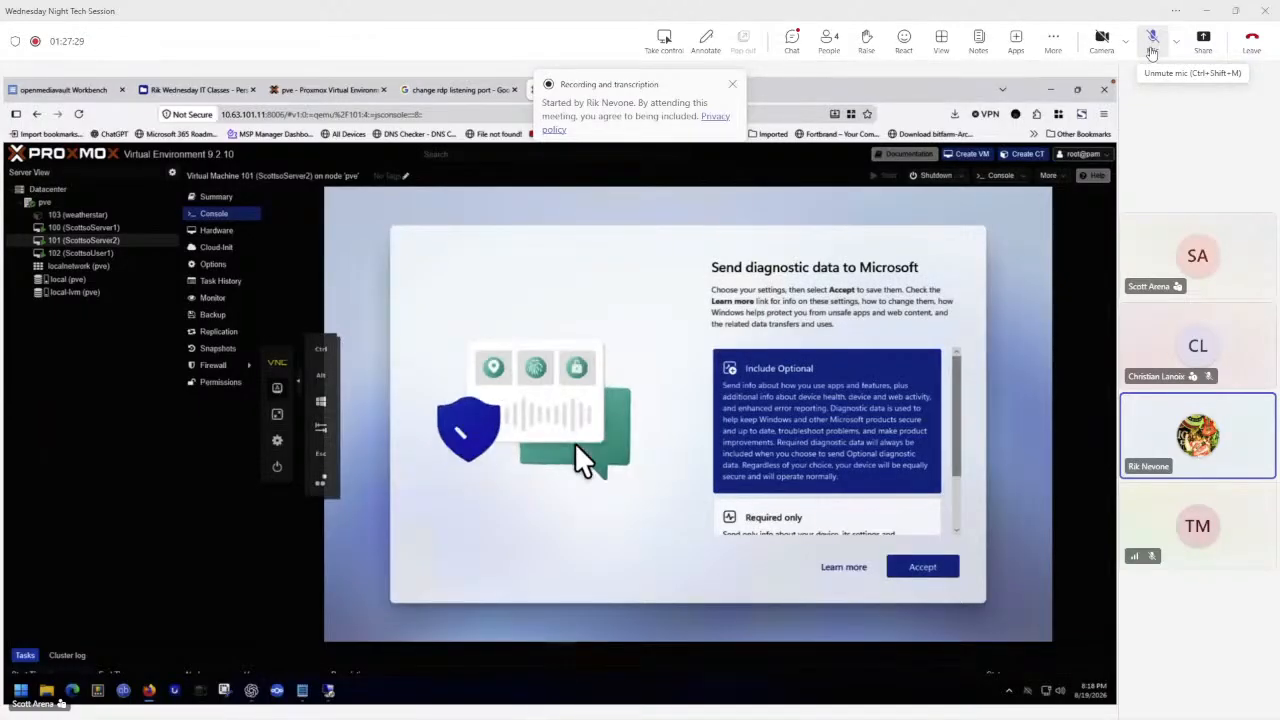
# Choose Required only for diagnostic data sent to Microsoft and accept the setting.
pyautogui.scroll(-2, 789, 413)
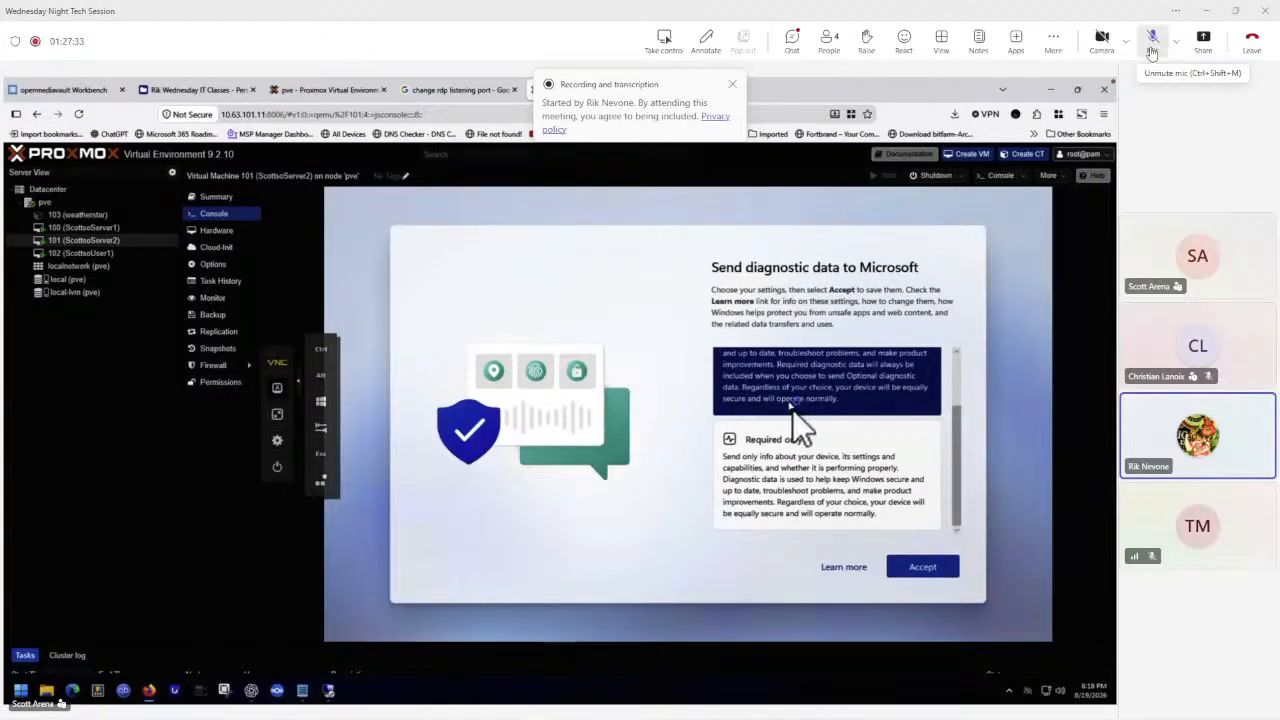
pyautogui.scroll(2, 800, 412)
pyautogui.scroll(-2, 819, 421)
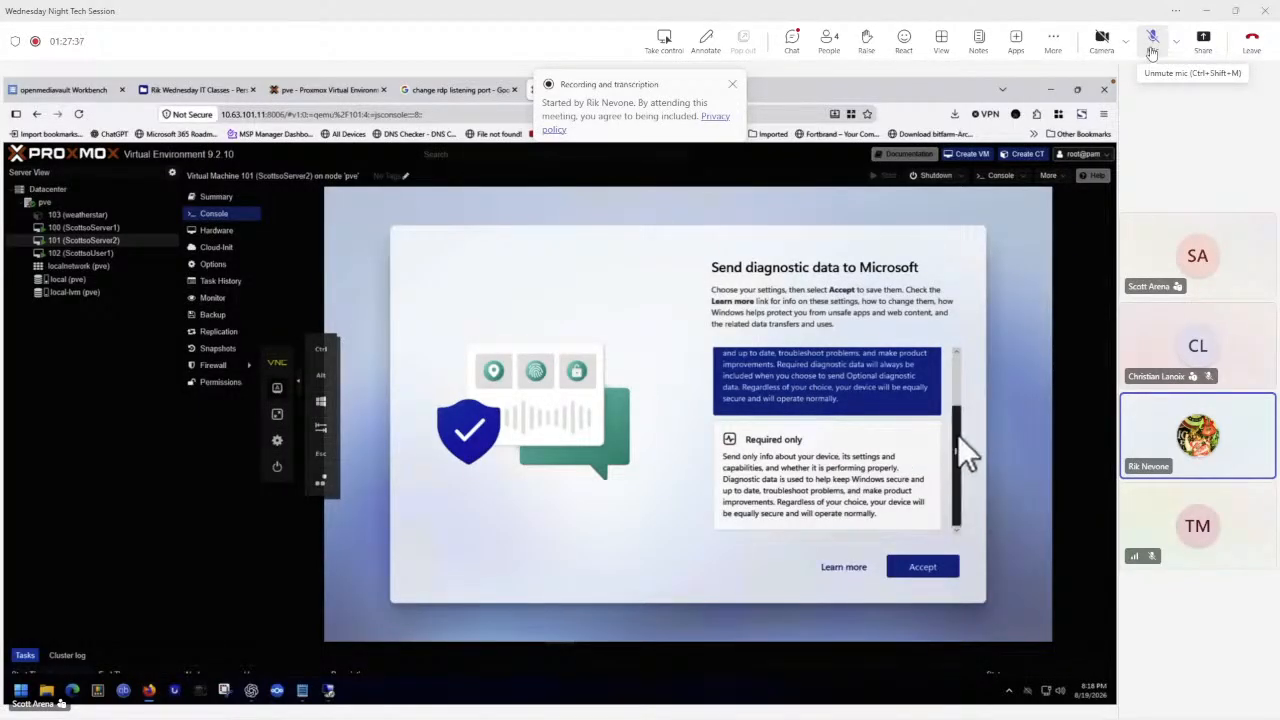
pyautogui.moveTo(958, 435); pyautogui.dragTo(957, 358)
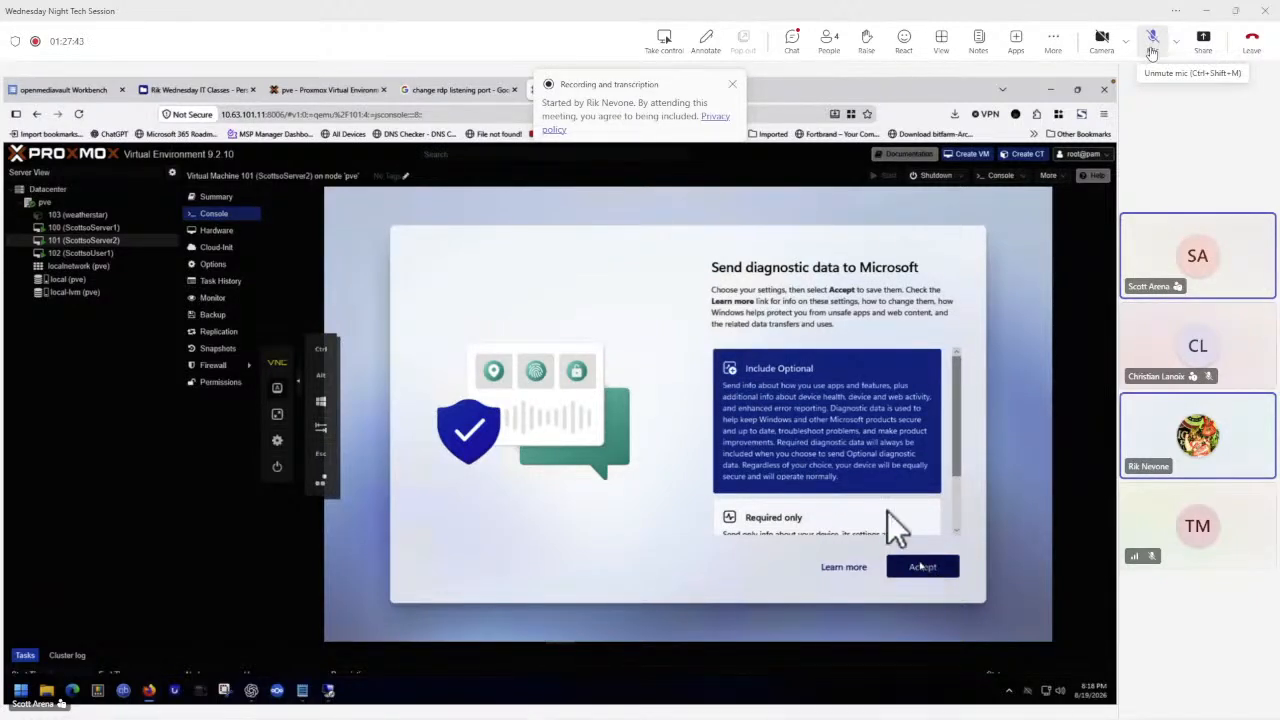
pyautogui.click(822, 514)
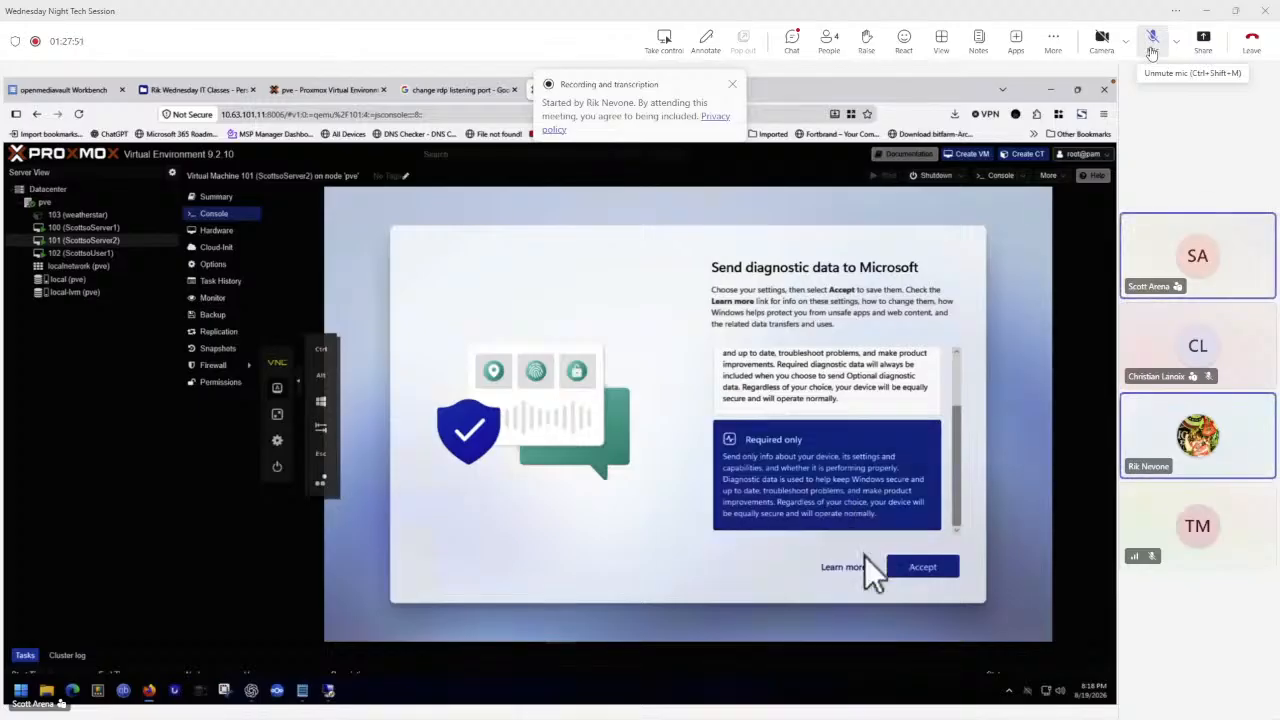
pyautogui.click(920, 562)
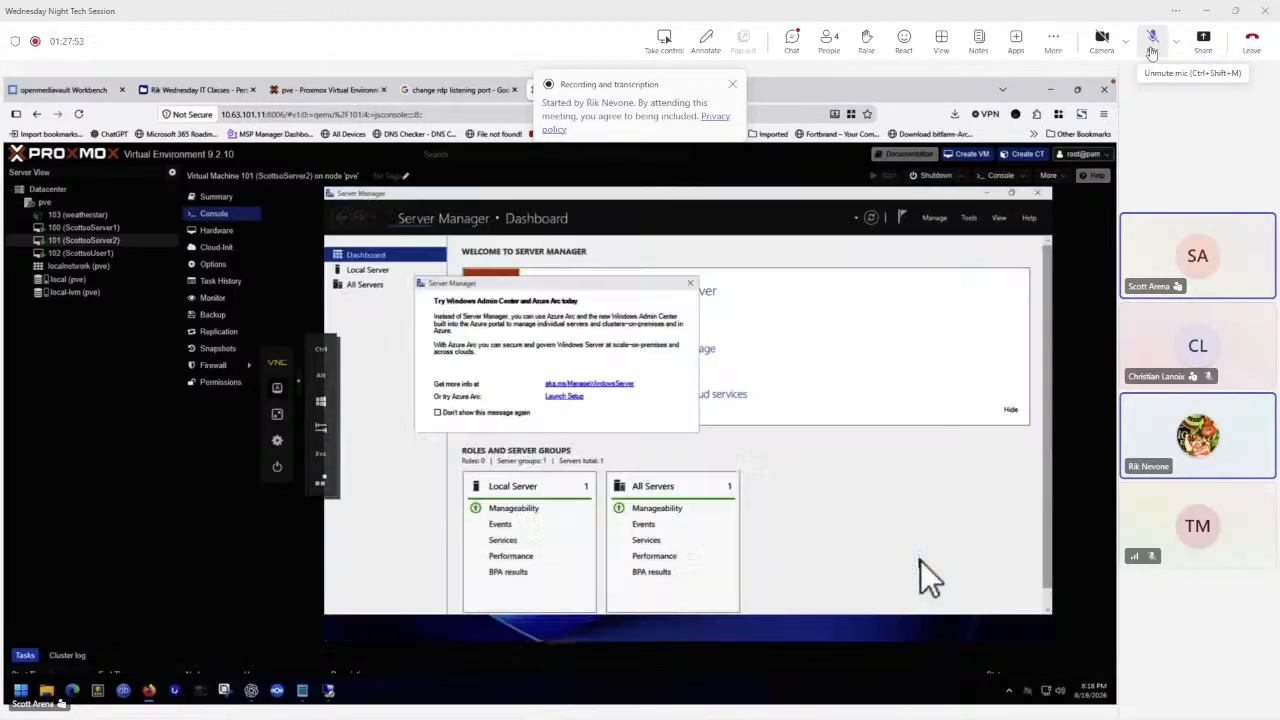
# Dismiss the Windows Admin Center prompt in Server Manager and open the Local Server page.
pyautogui.click(690, 284)
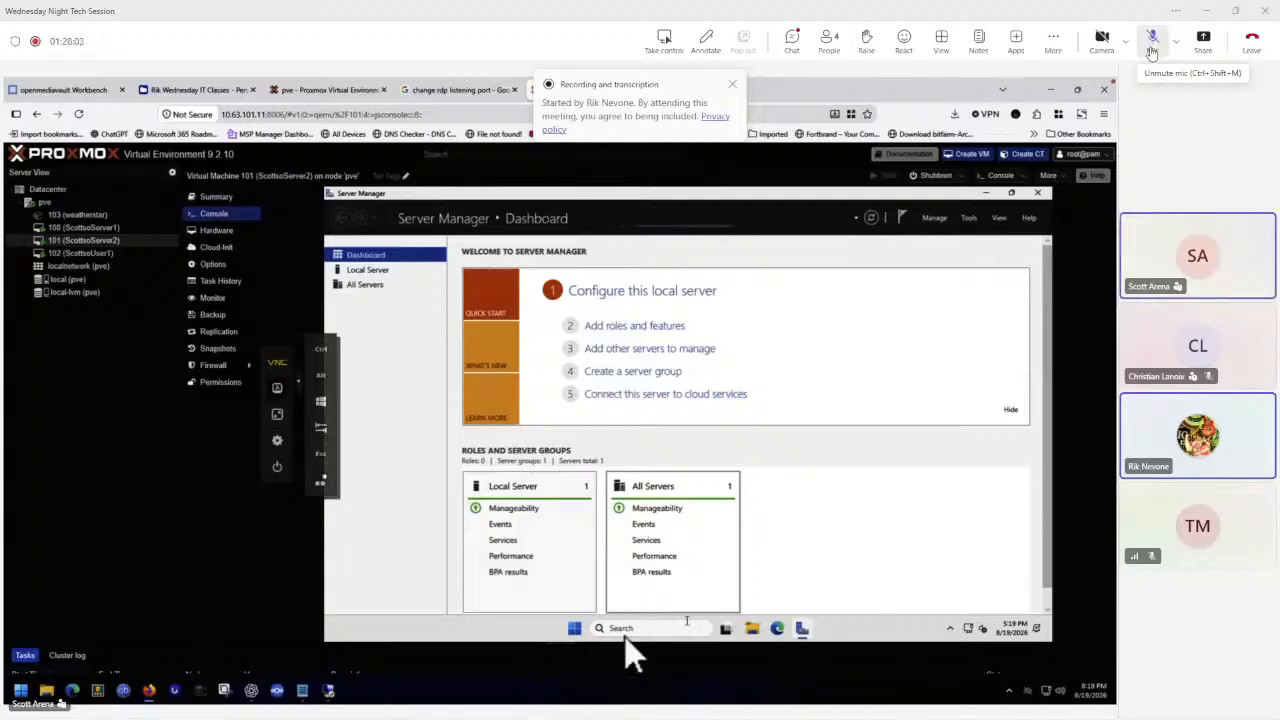
pyautogui.click(366, 271)
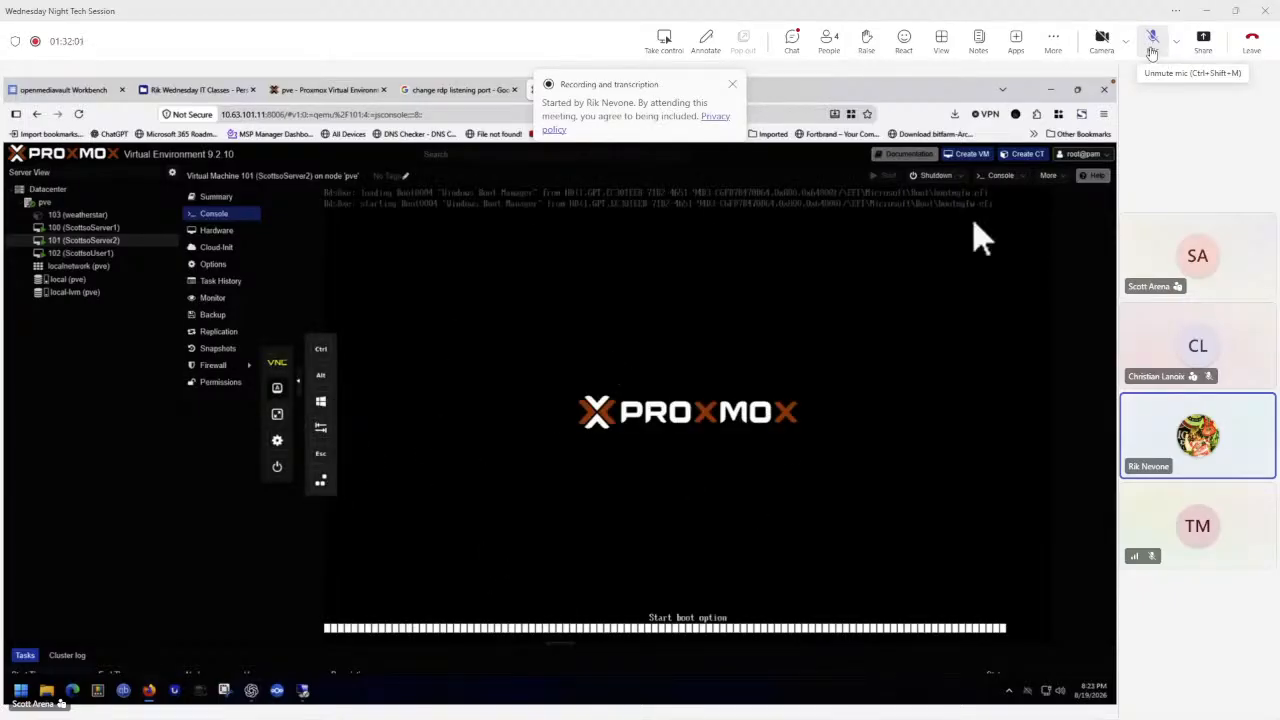
# Open the ScottsoServer2 RDP shortcut with Remote Desktop Connection, connect, and choose to use a different account.
pyautogui.click(1050, 91)
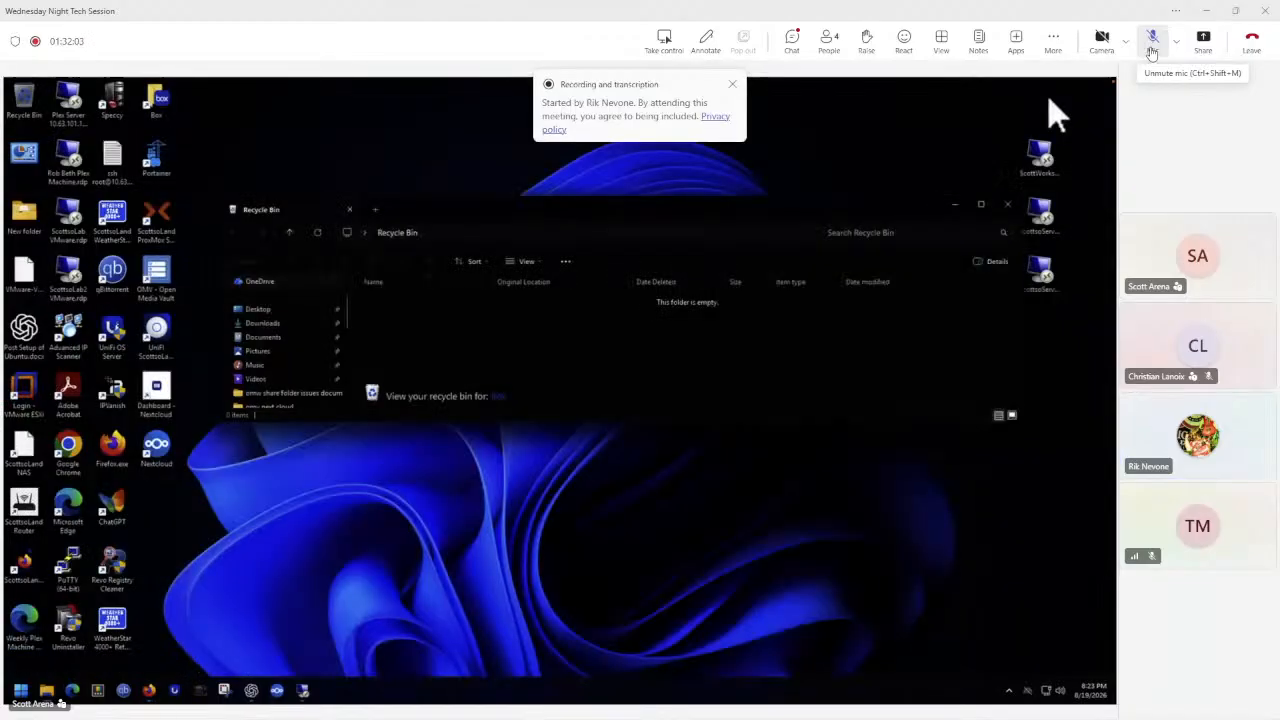
pyautogui.rightClick(1050, 222)
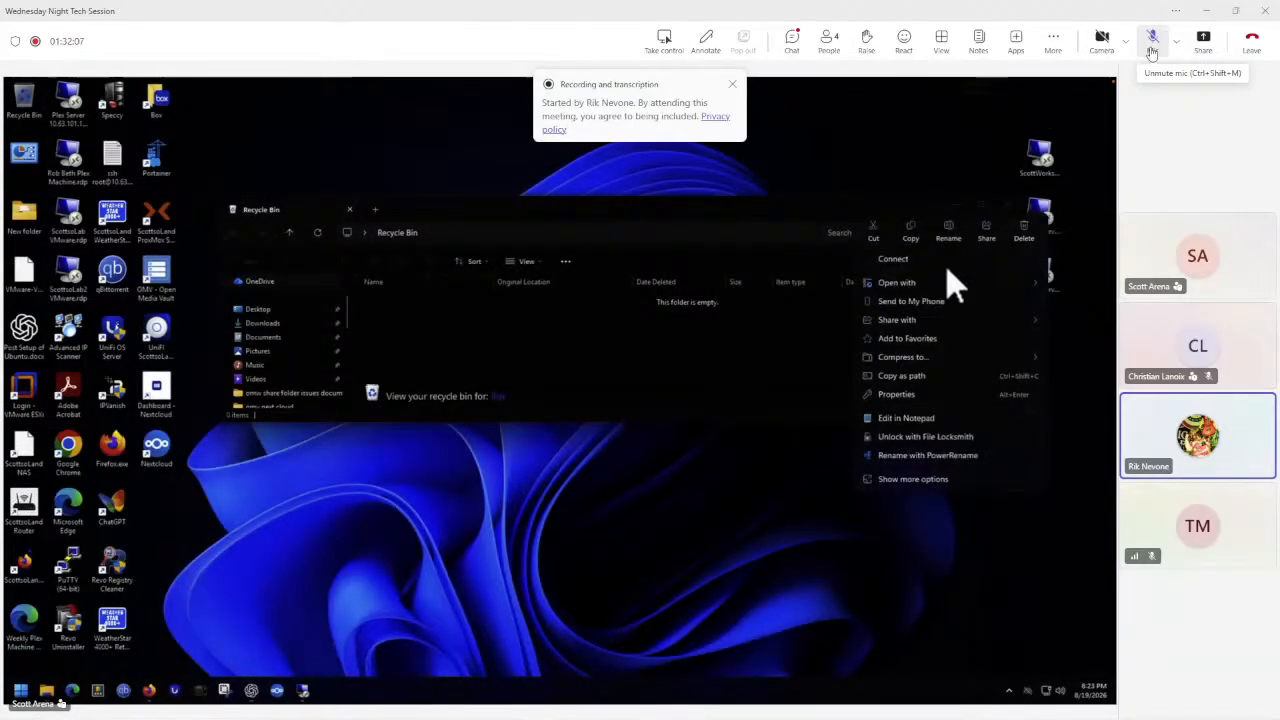
pyautogui.moveTo(938, 283)
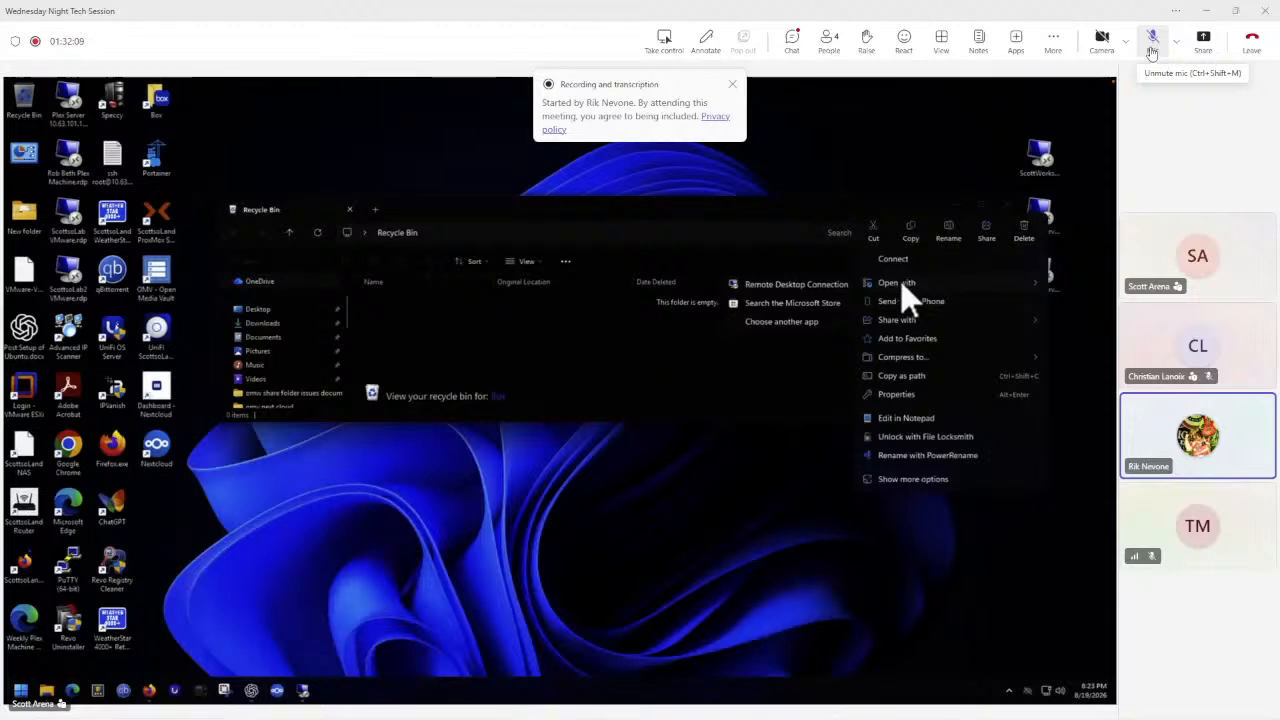
pyautogui.click(820, 287)
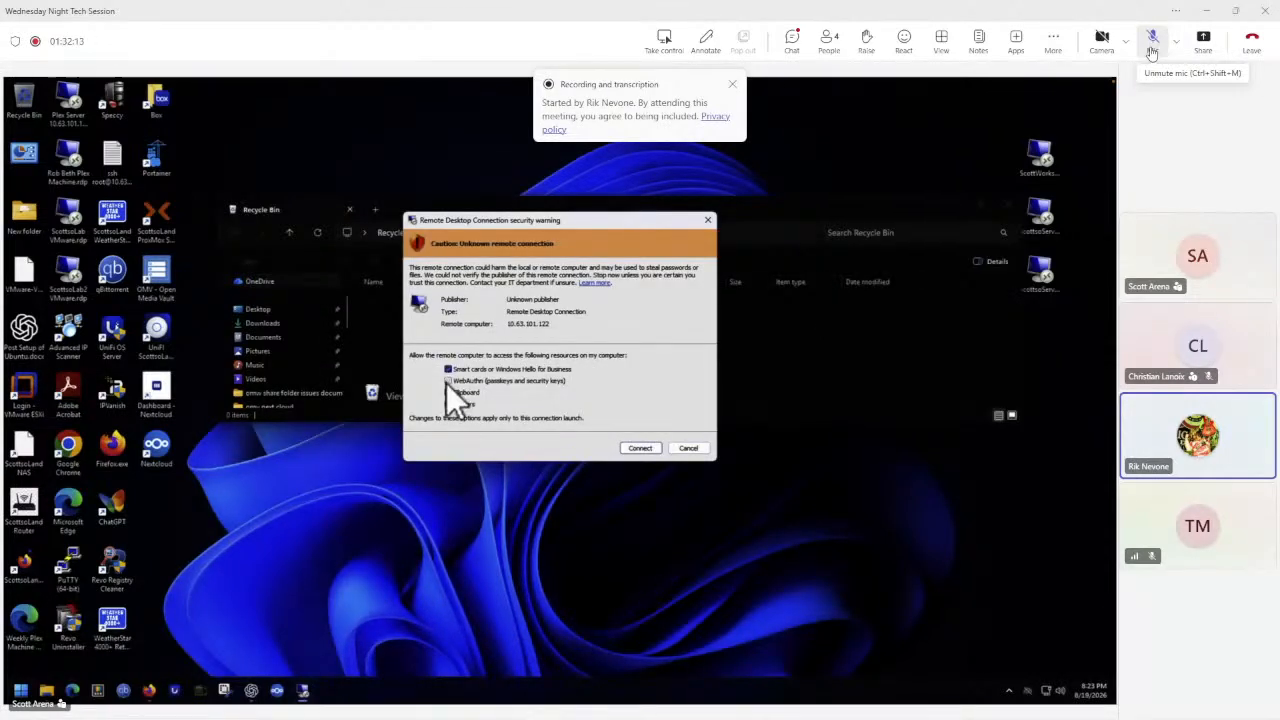
pyautogui.click(638, 450)
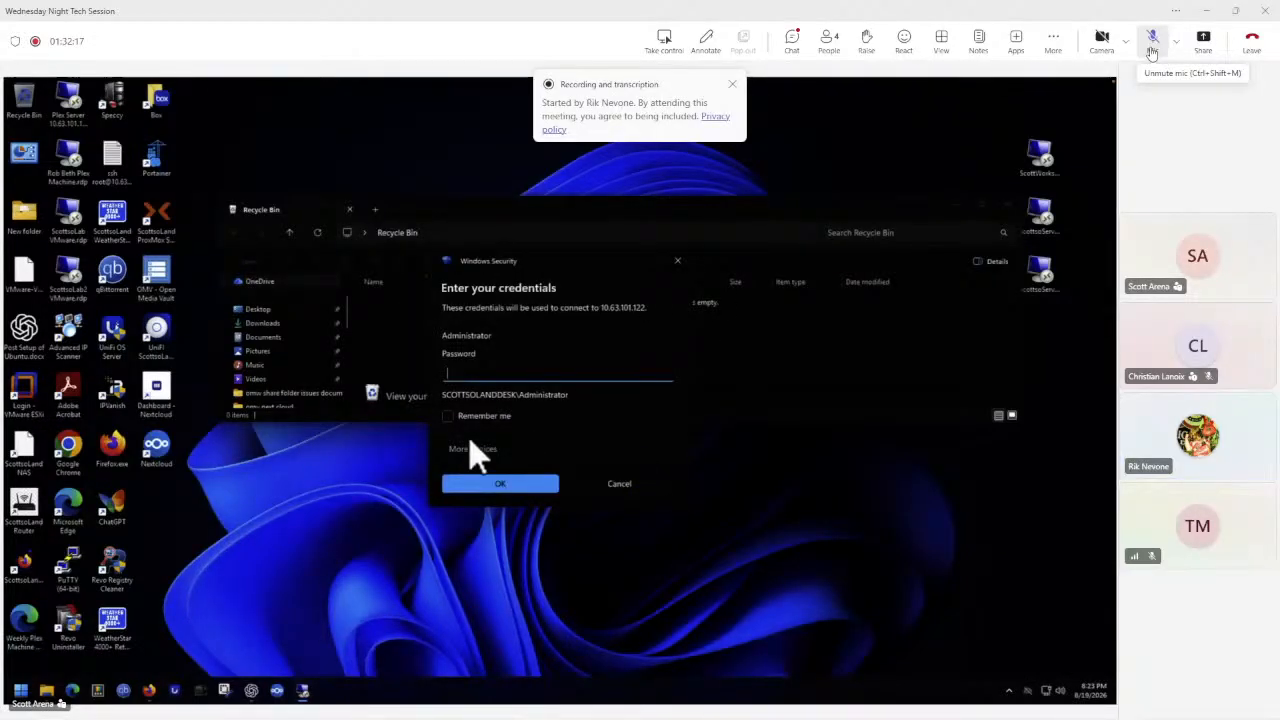
pyautogui.click(470, 448)
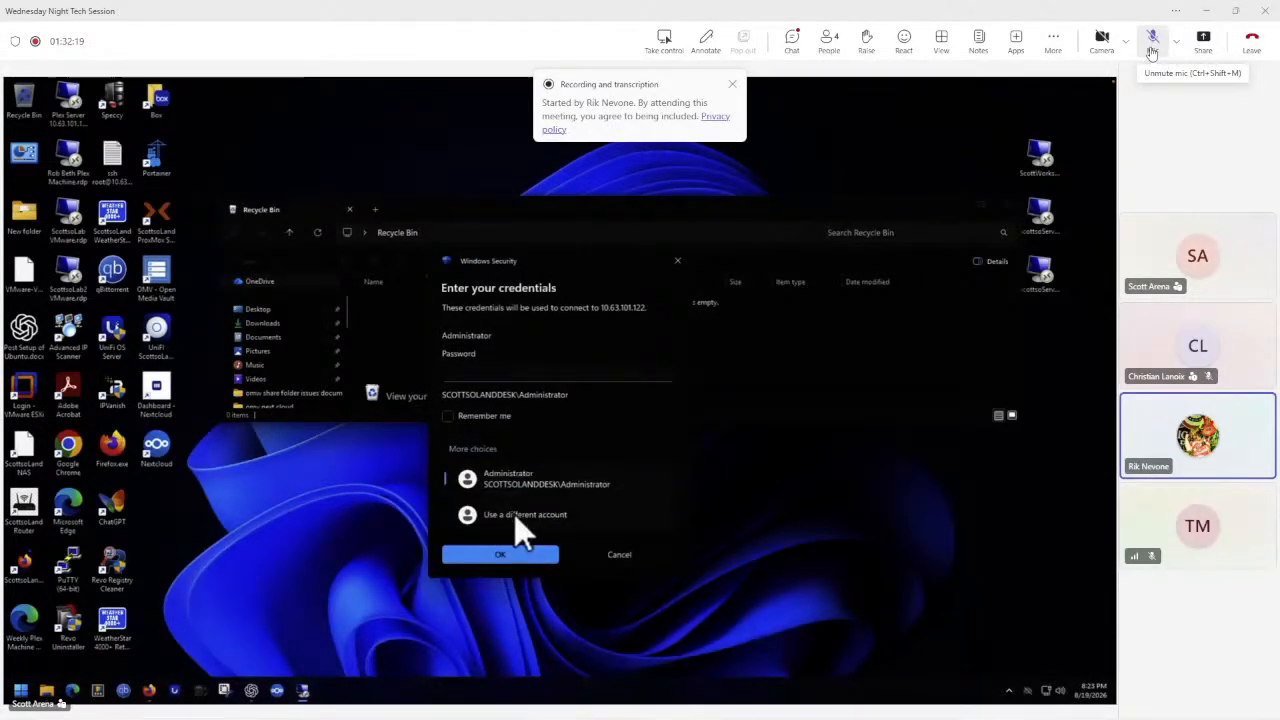
pyautogui.click(500, 516)
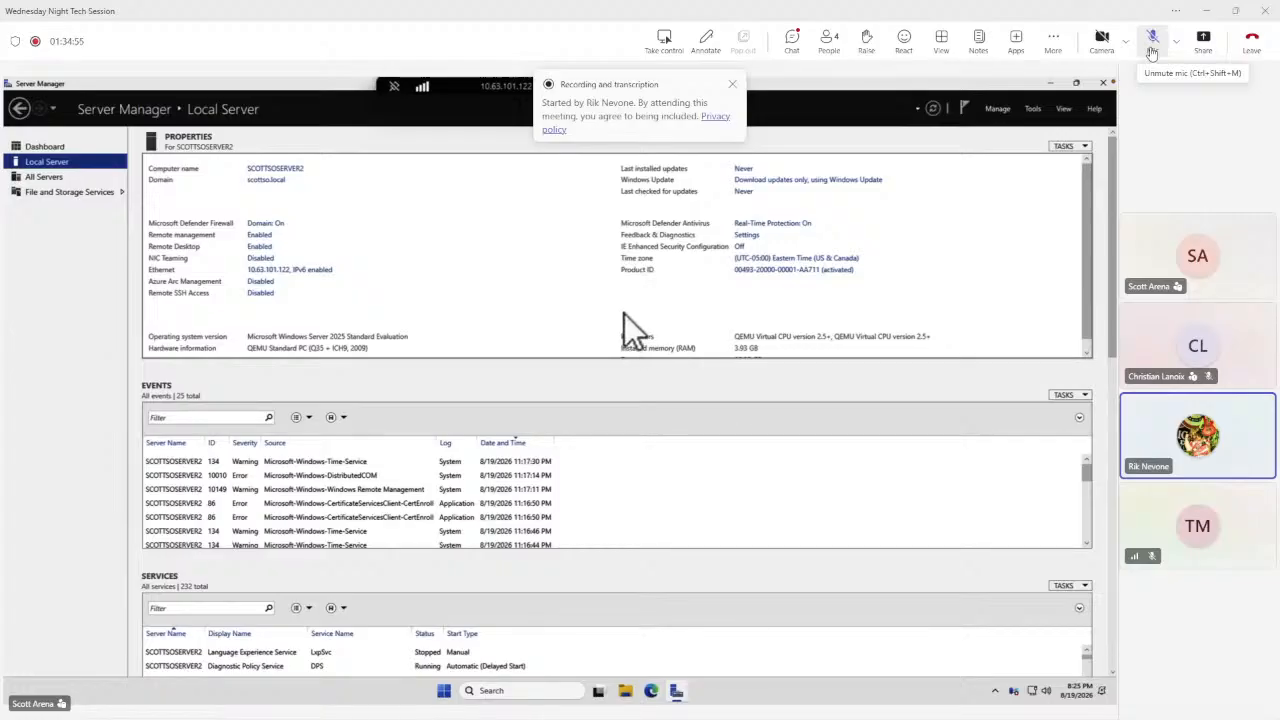
# Search for cmd, run Command Prompt as administrator, and reposition its window.
pyautogui.click(444, 691)
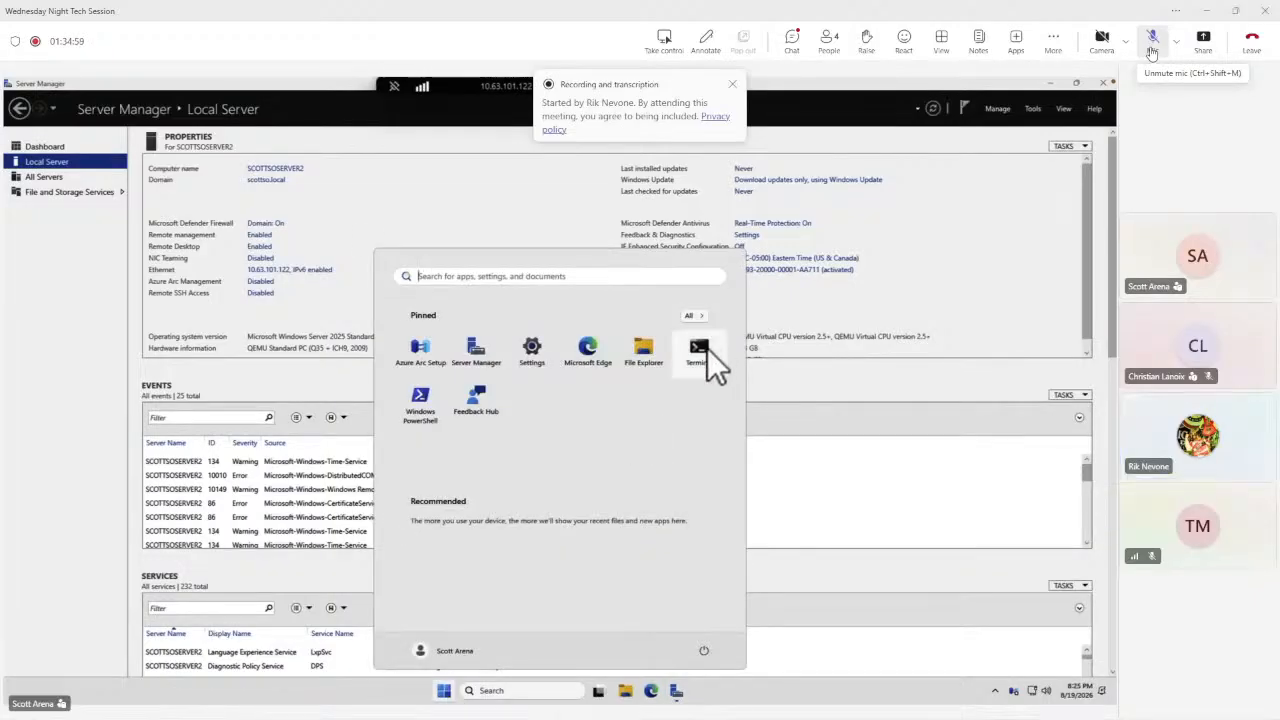
pyautogui.write('cmd')
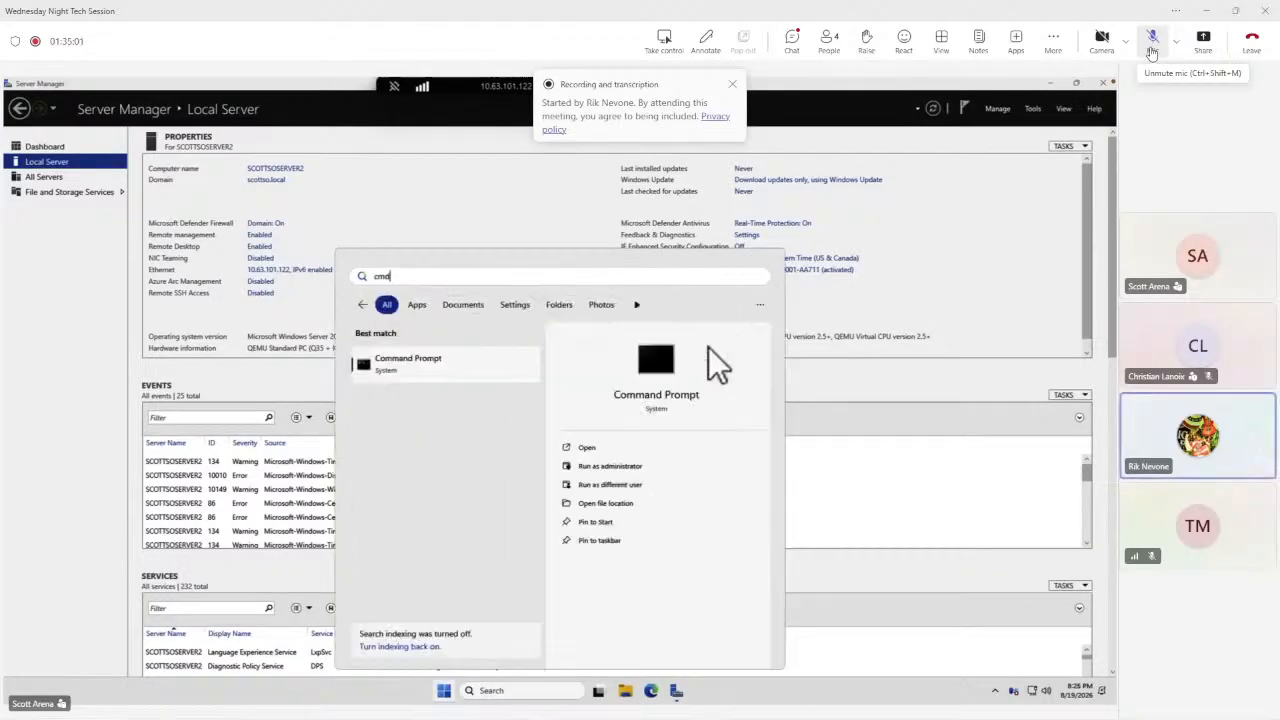
pyautogui.click(619, 467)
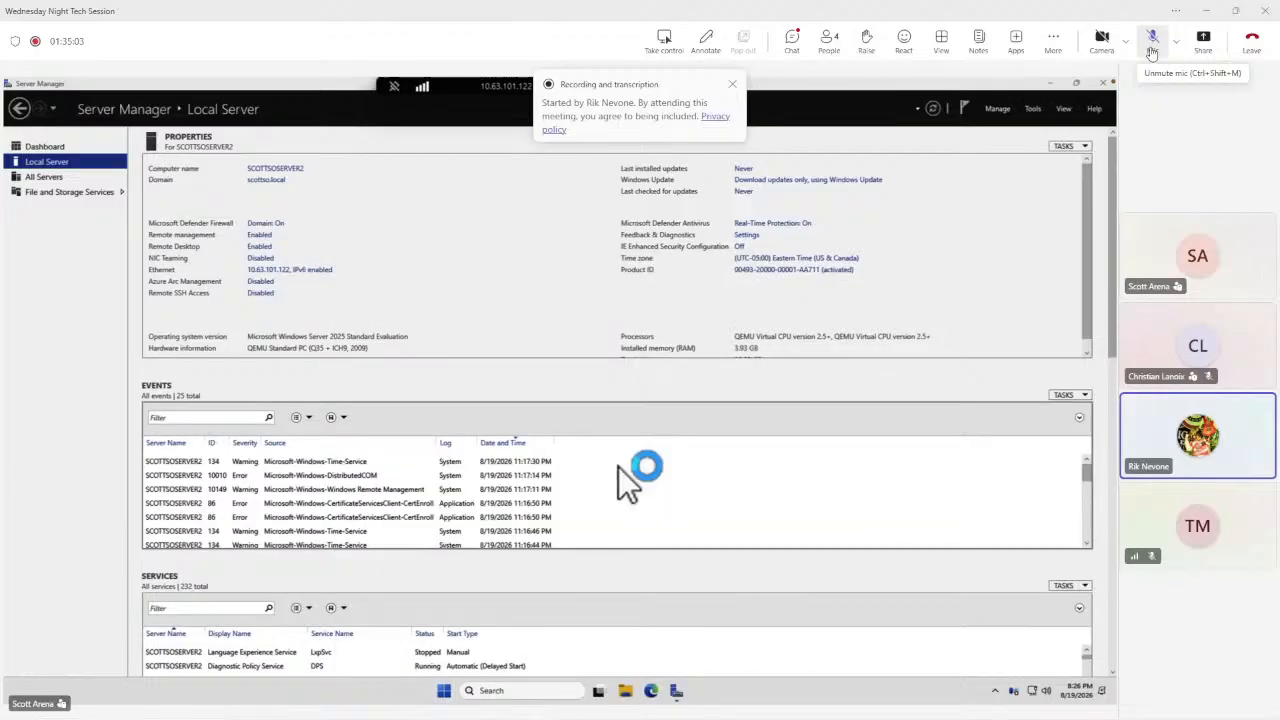
pyautogui.click(533, 478)
pyautogui.click(499, 306)
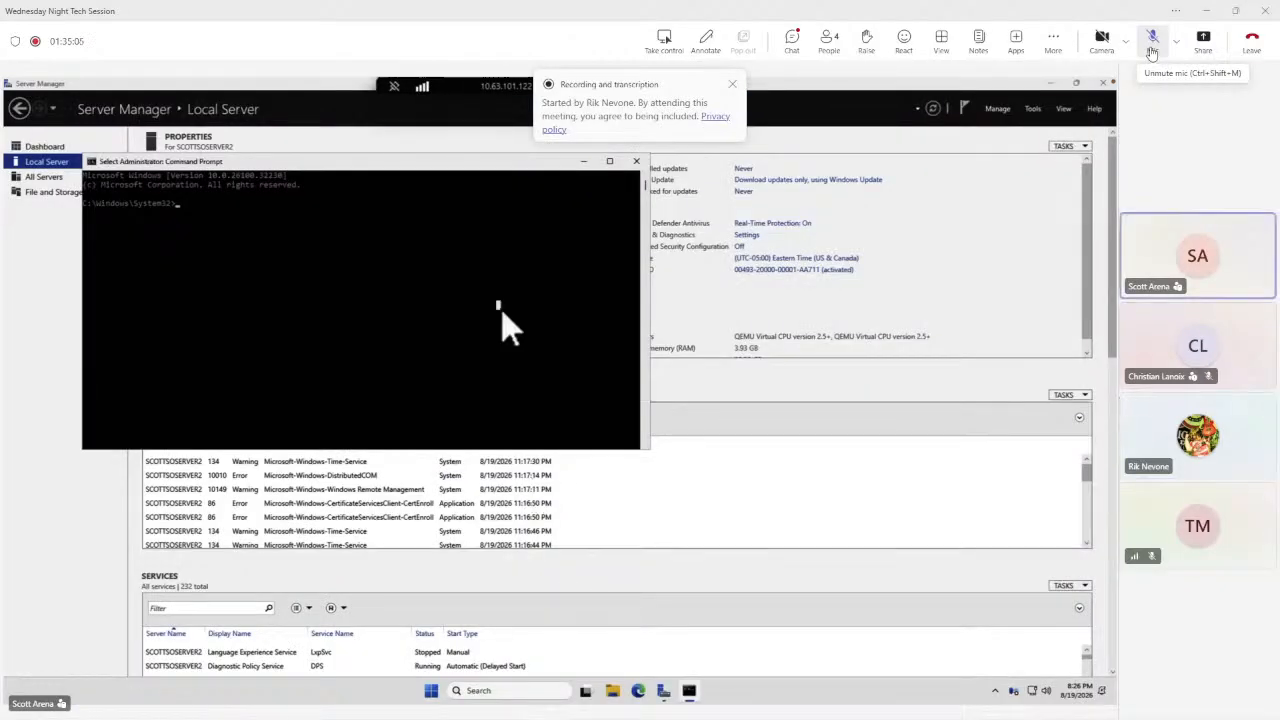
pyautogui.moveTo(425, 175); pyautogui.dragTo(623, 266)
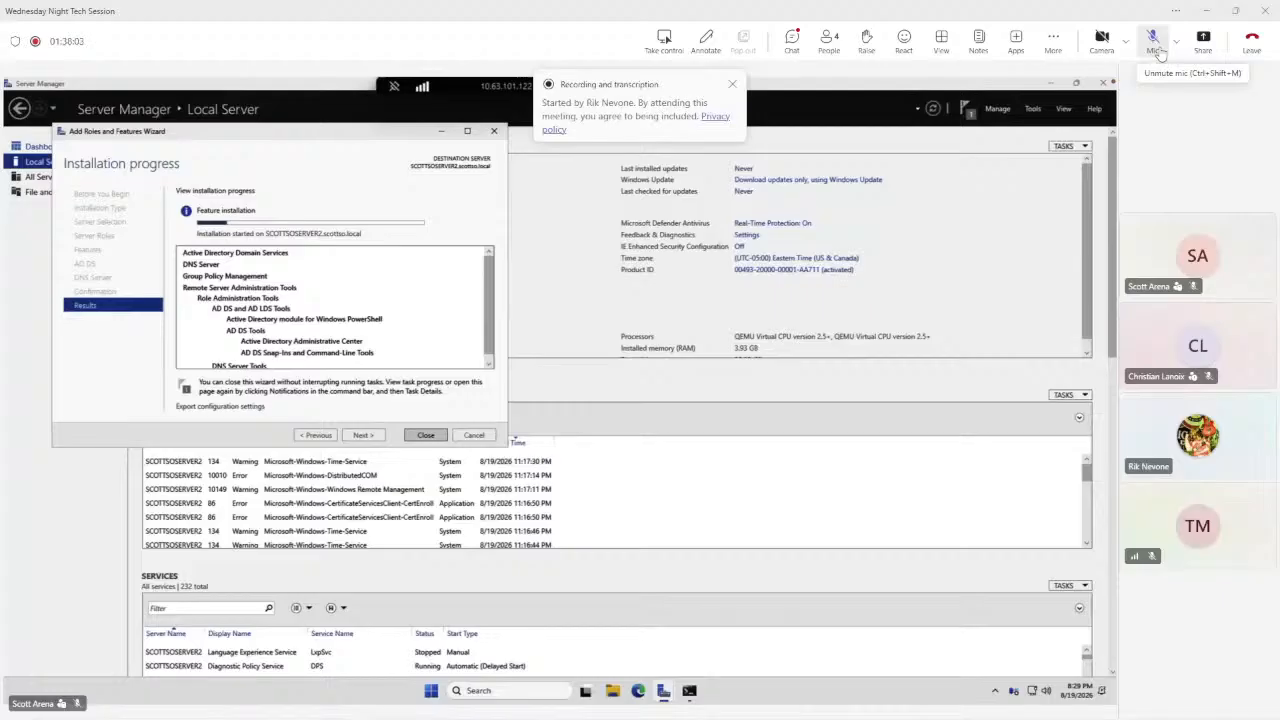
pyautogui.click(1154, 40)
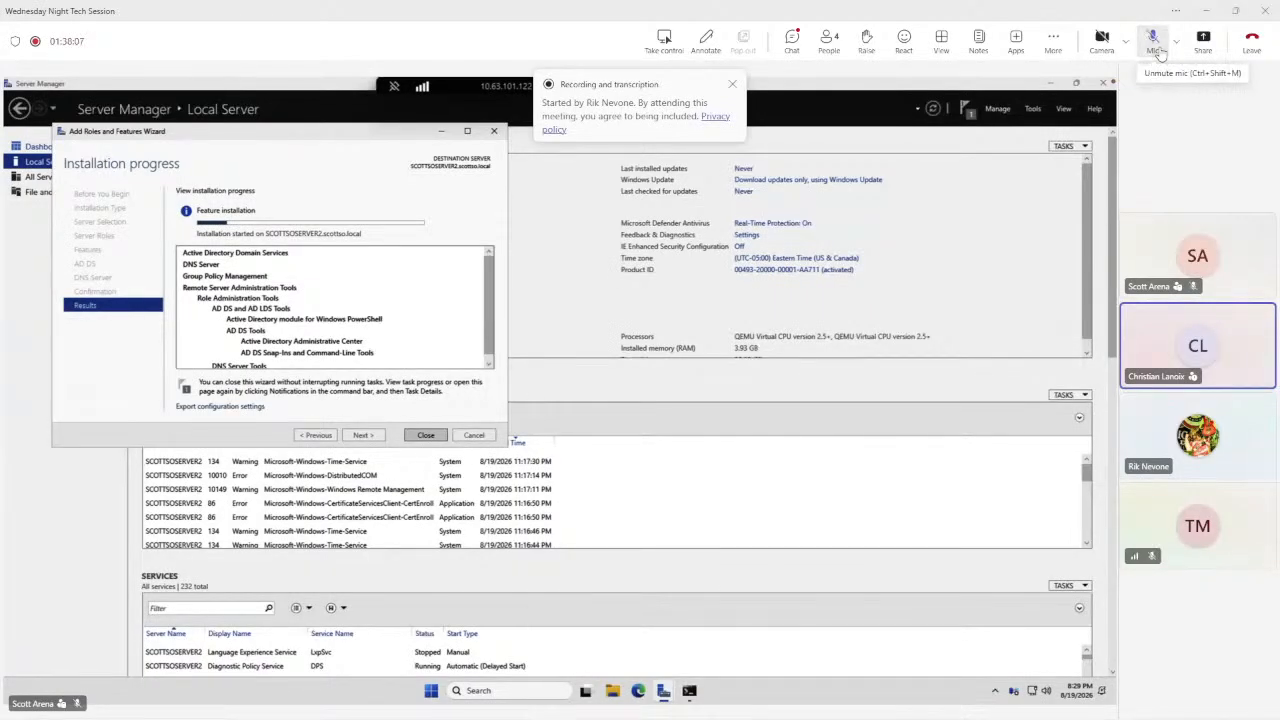
pyautogui.click(1157, 48)
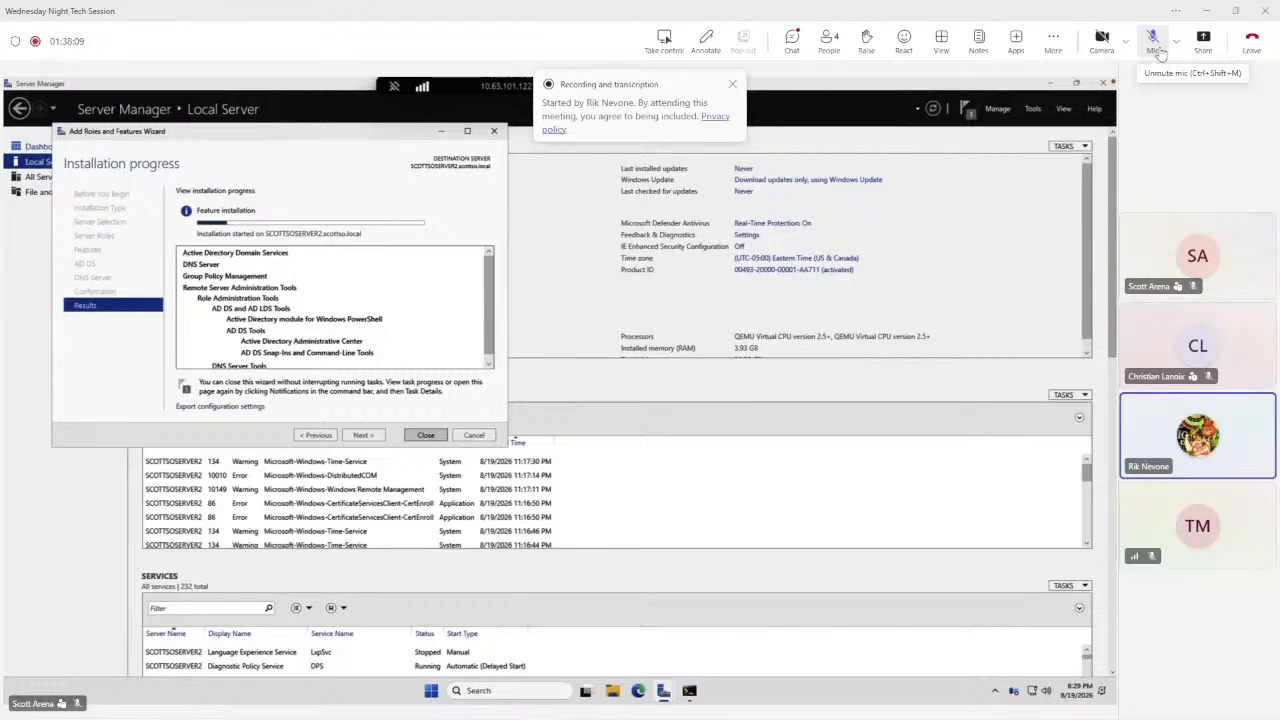
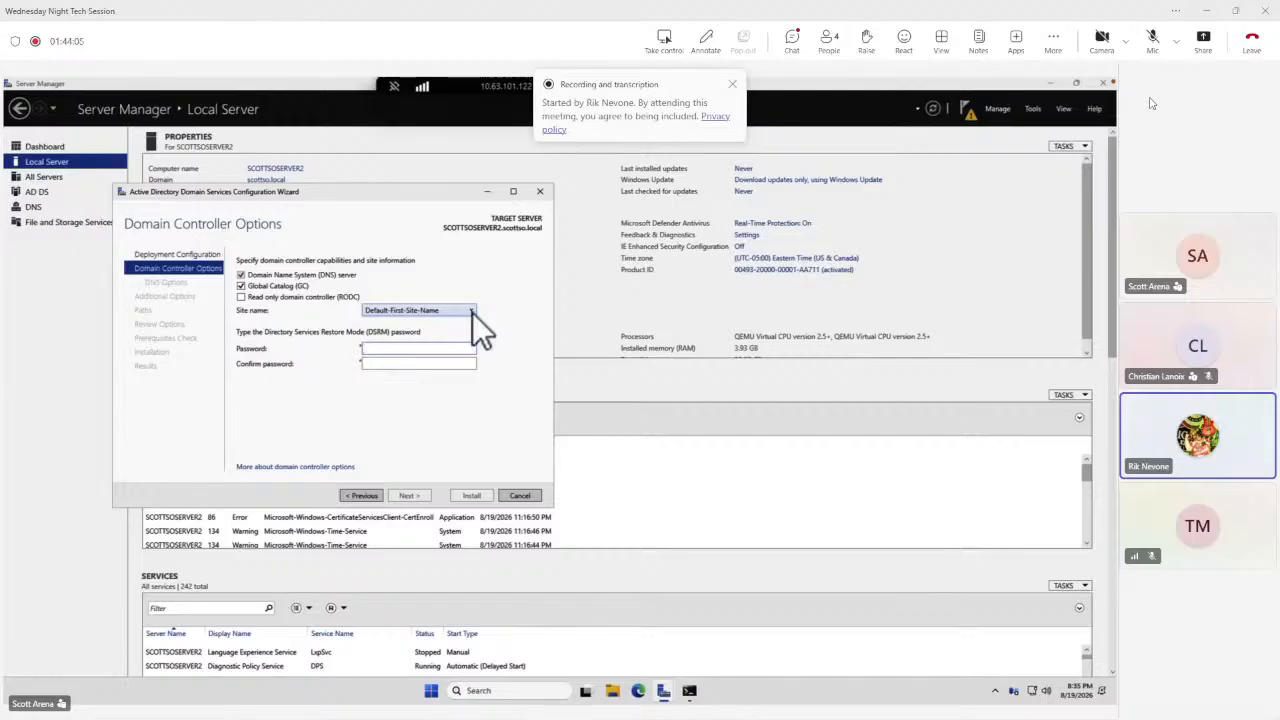
# Keep the Default-First-Site-Name site, enter and confirm the DSRM password, and continue past Domain Controller Options.
pyautogui.click(472, 312)
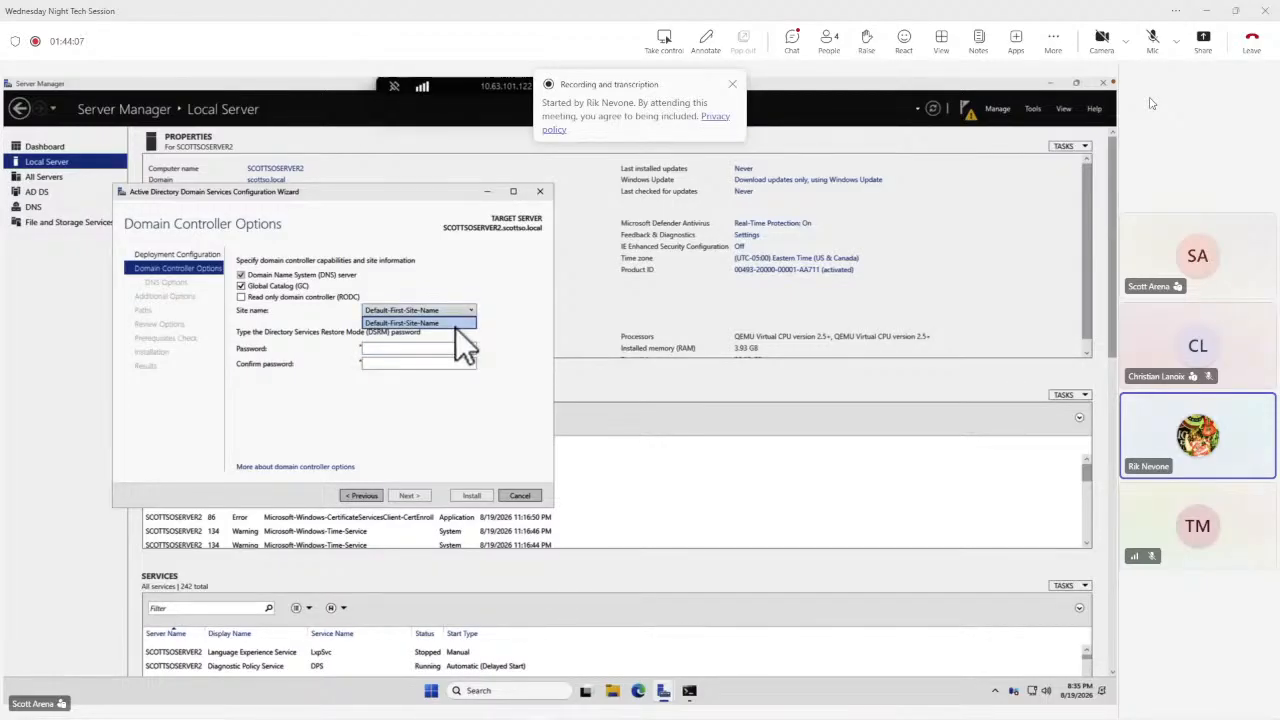
pyautogui.click(491, 274)
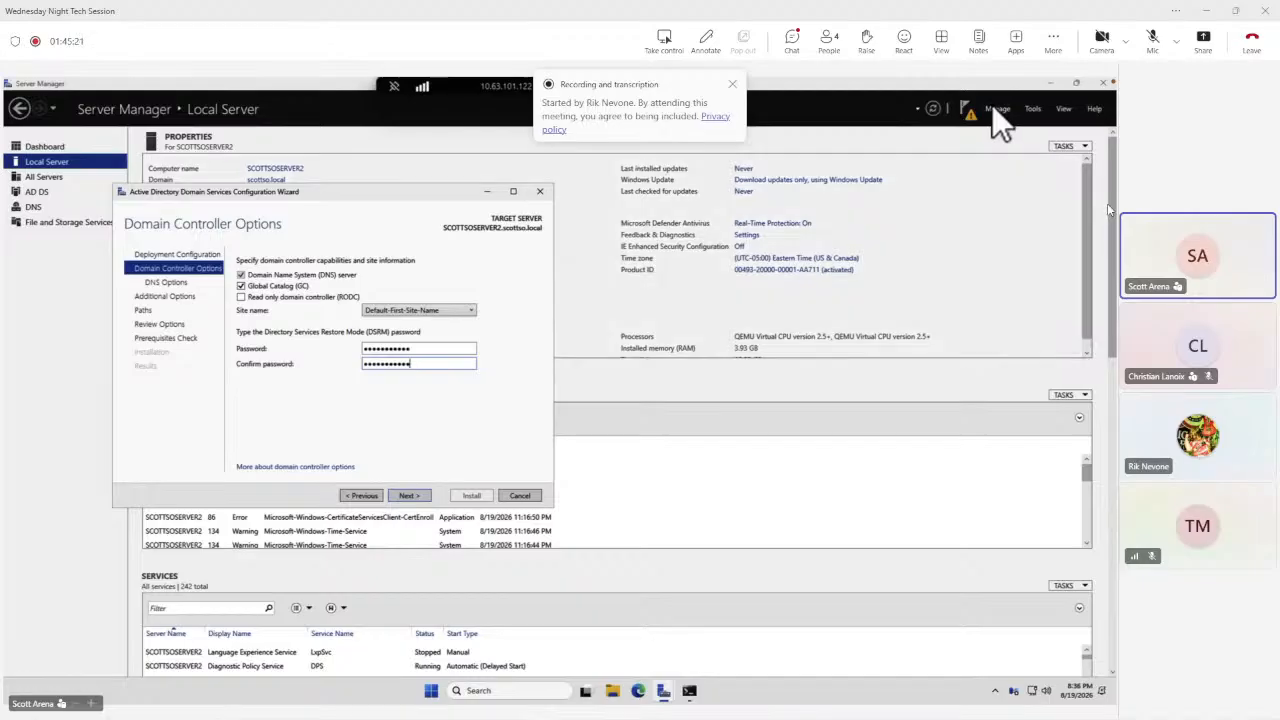
pyautogui.click(412, 496)
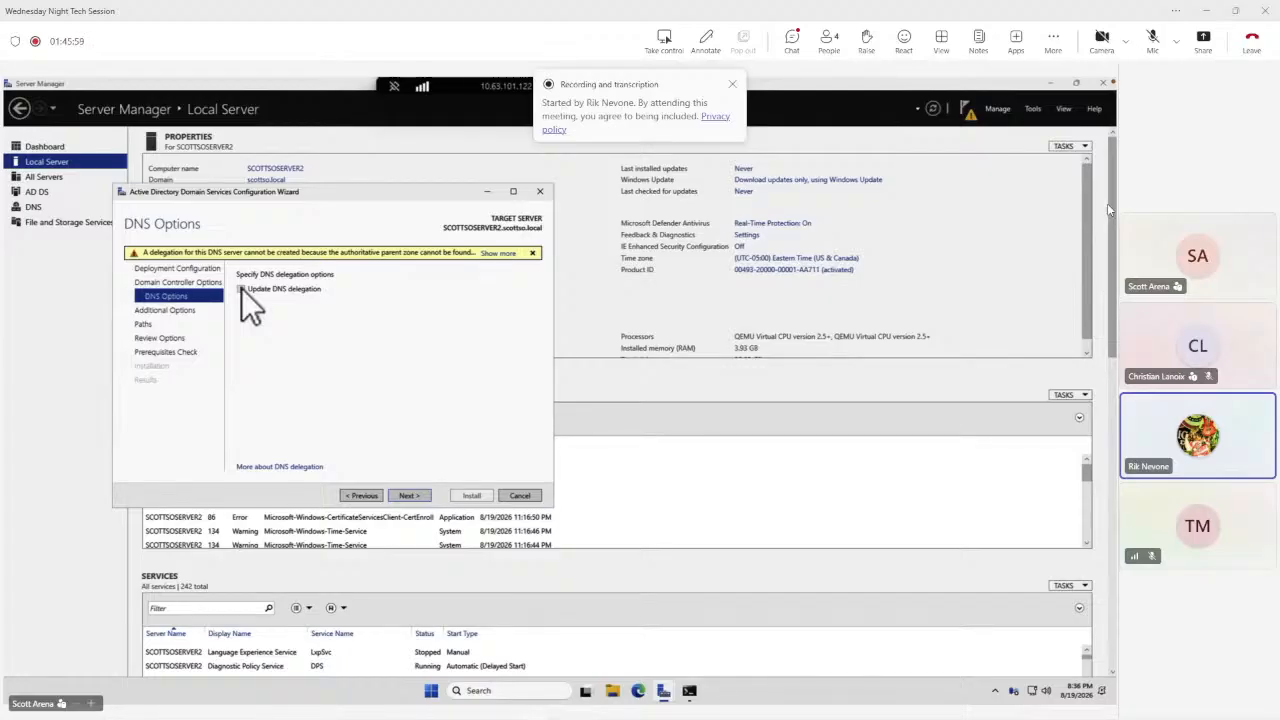
# Leave DNS delegation off, set replication to come from any domain controller, and continue.
pyautogui.click(412, 495)
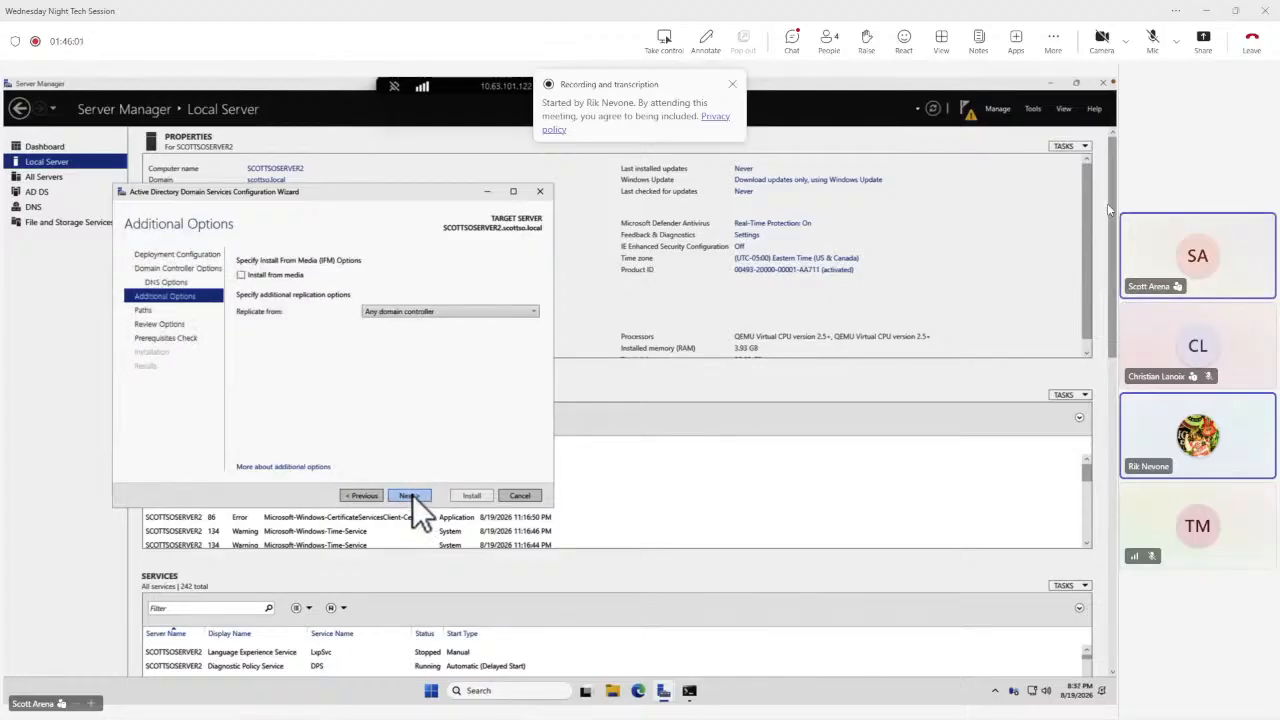
pyautogui.click(427, 314)
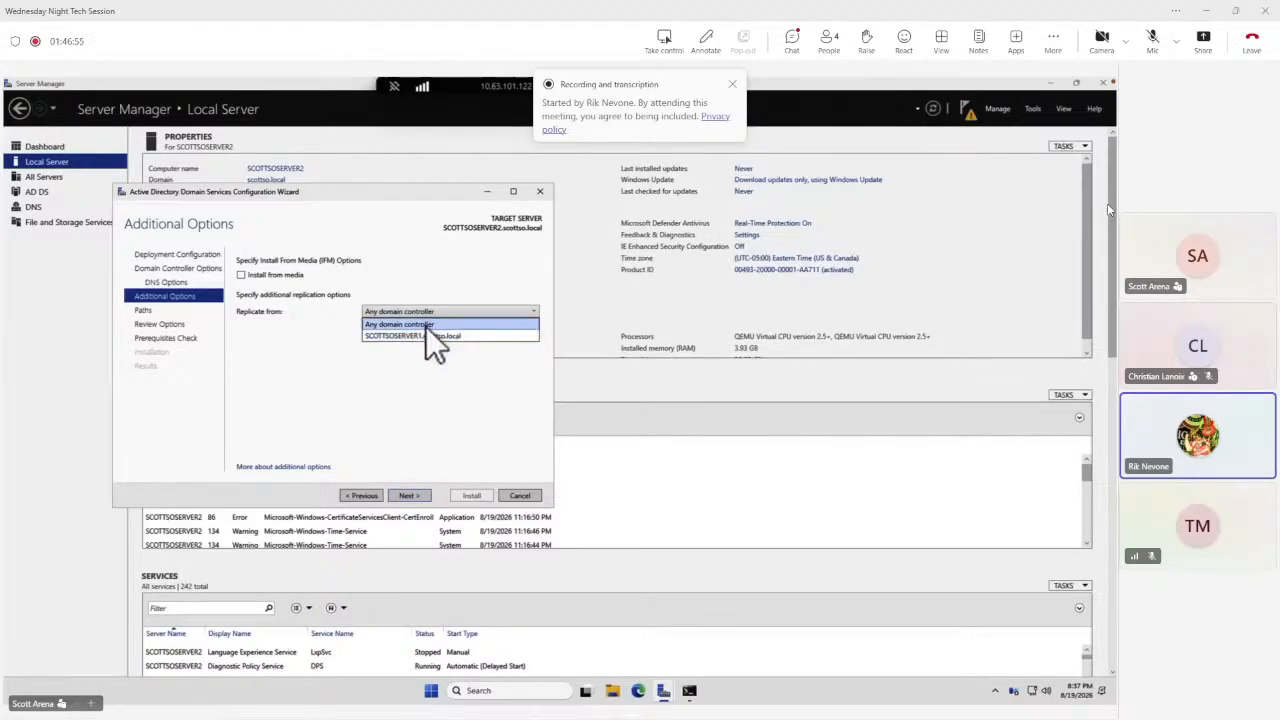
pyautogui.click(426, 325)
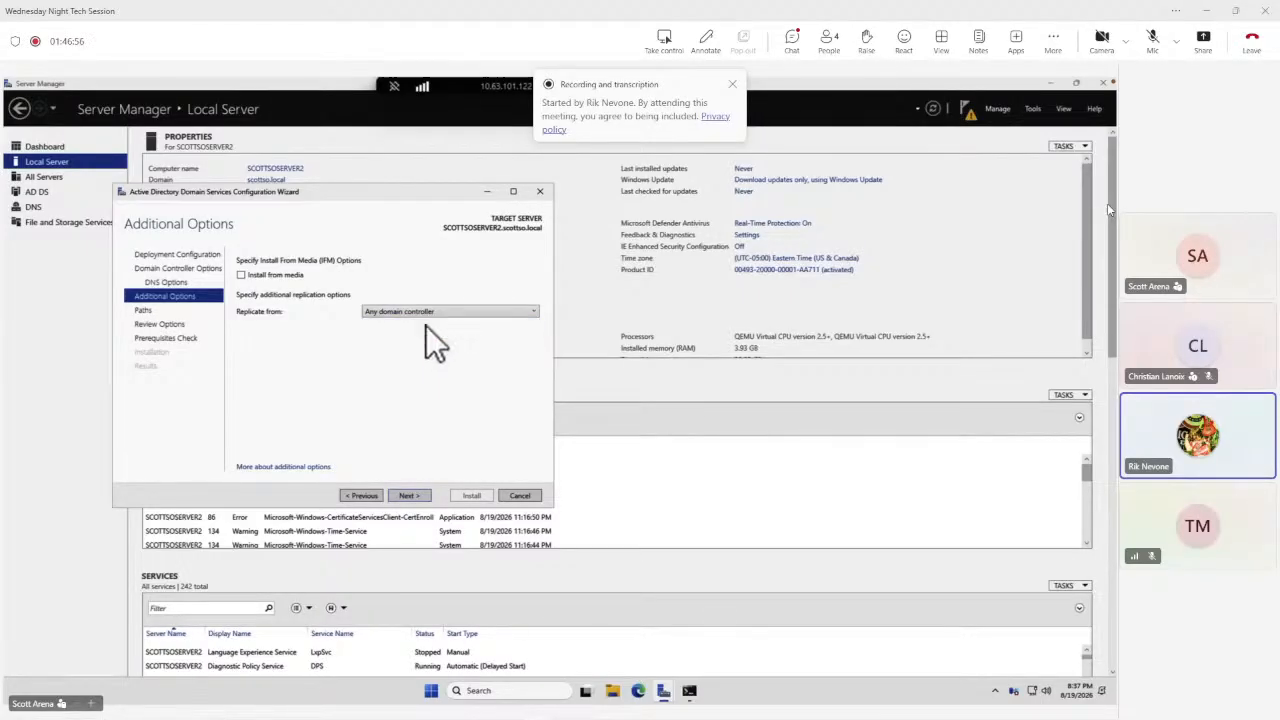
pyautogui.click(406, 494)
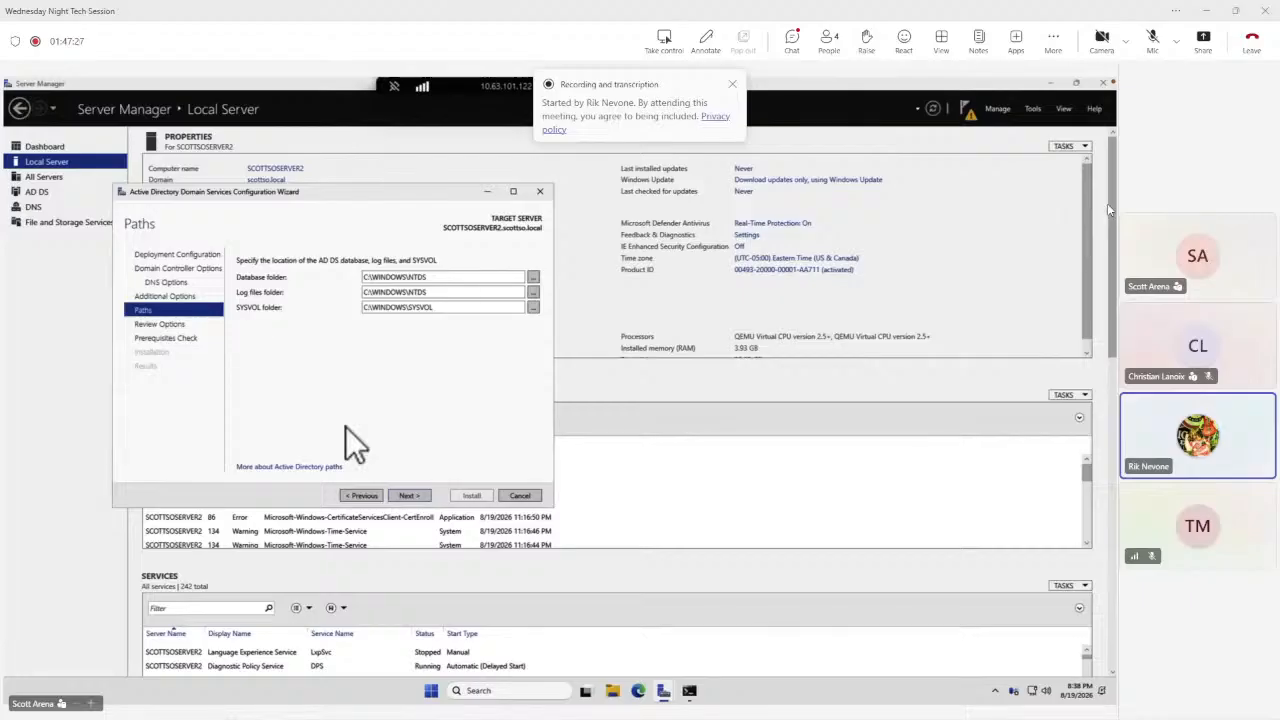
# Accept the default AD DS database, log and SYSVOL paths, review the selections, and open the deployment script.
pyautogui.click(411, 497)
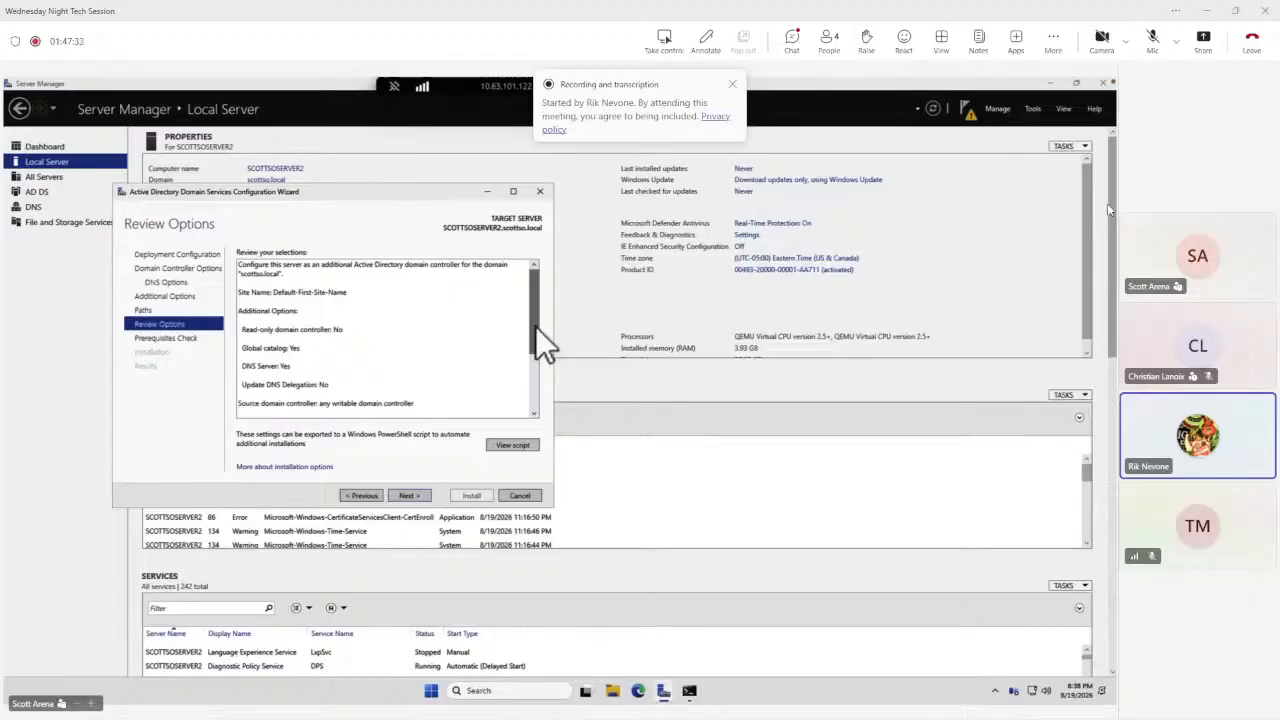
pyautogui.moveTo(536, 328); pyautogui.dragTo(534, 399)
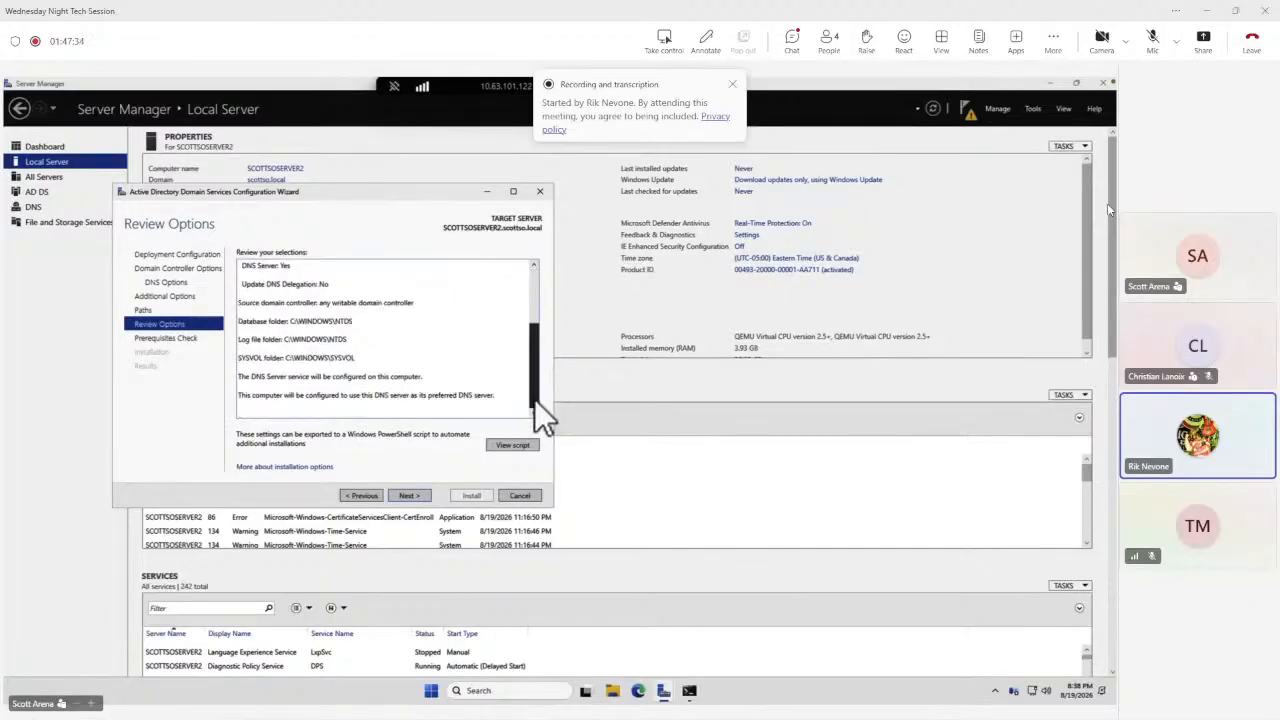
pyautogui.click(512, 445)
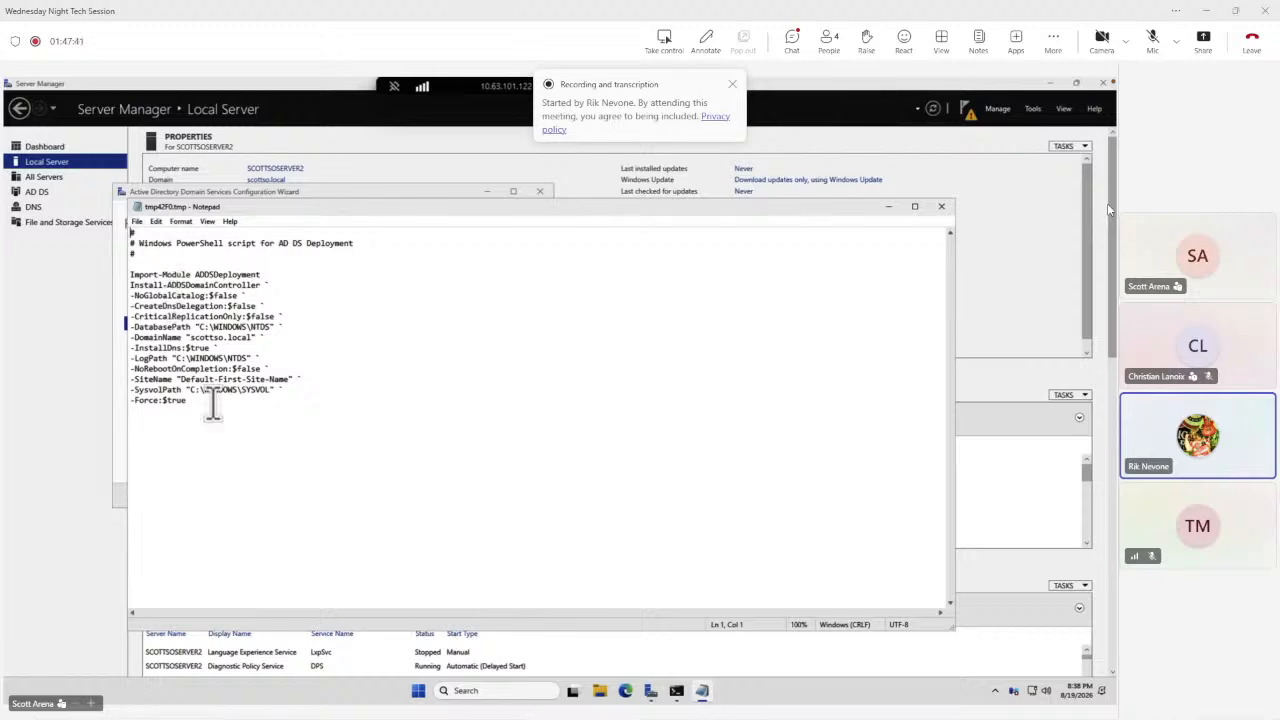
# Save the PowerShell deployment script to the Desktop and close Notepad.
pyautogui.moveTo(220, 408); pyautogui.dragTo(131, 180)
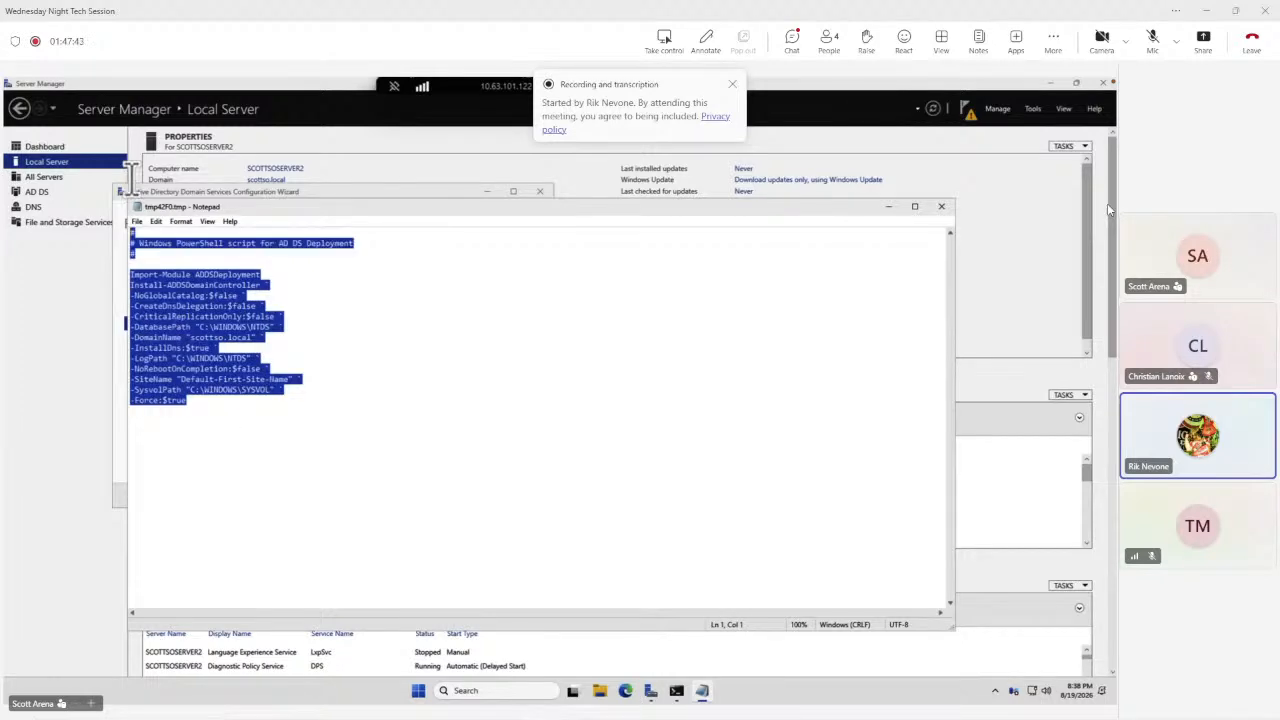
pyautogui.click(424, 435)
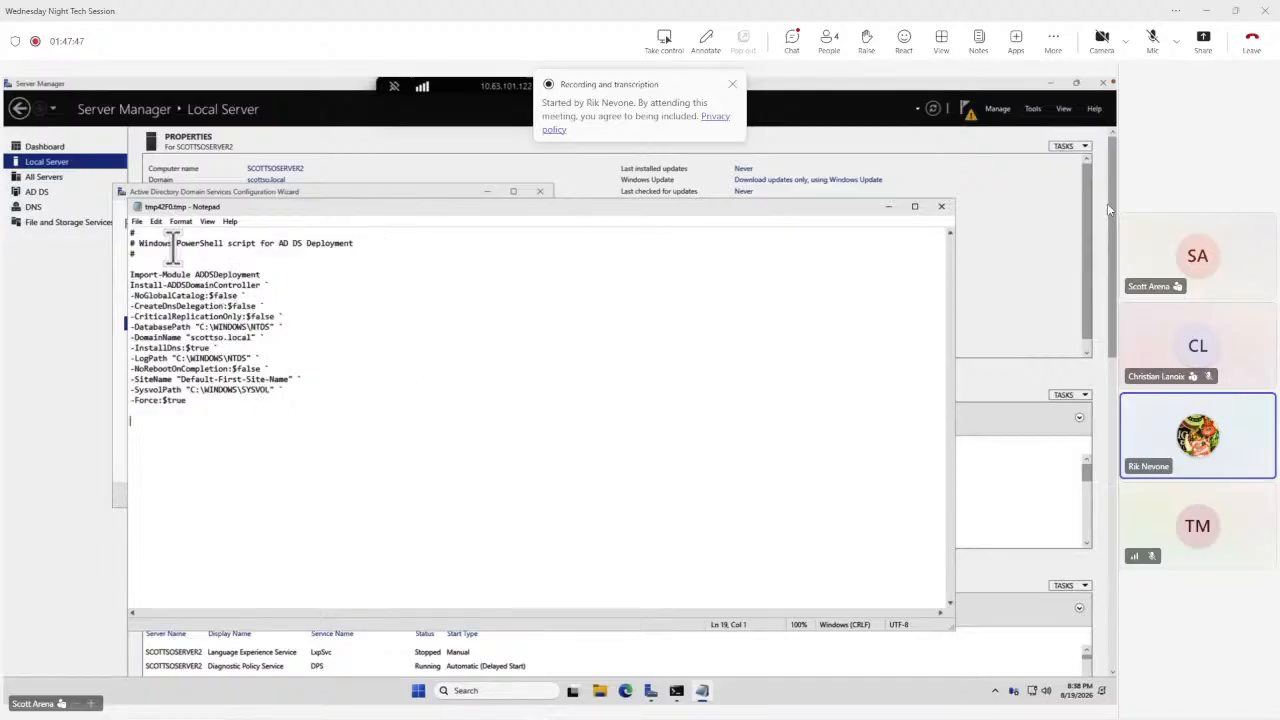
pyautogui.click(135, 222)
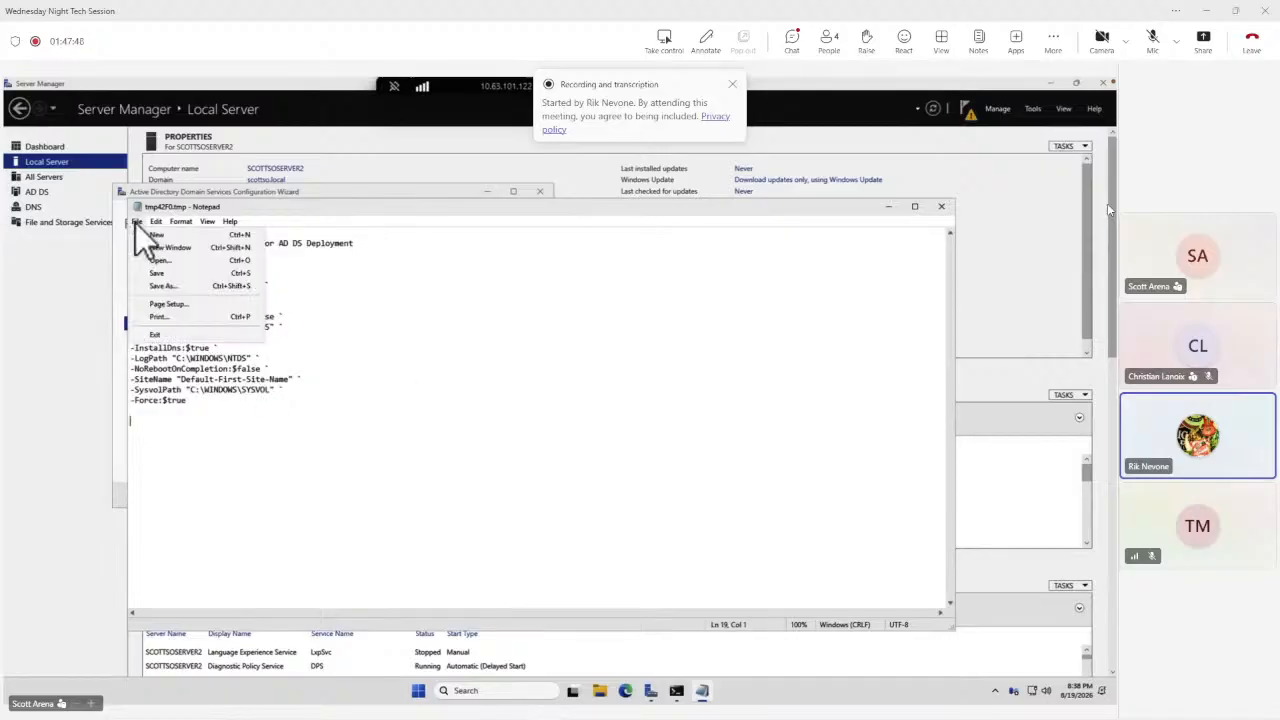
pyautogui.click(163, 290)
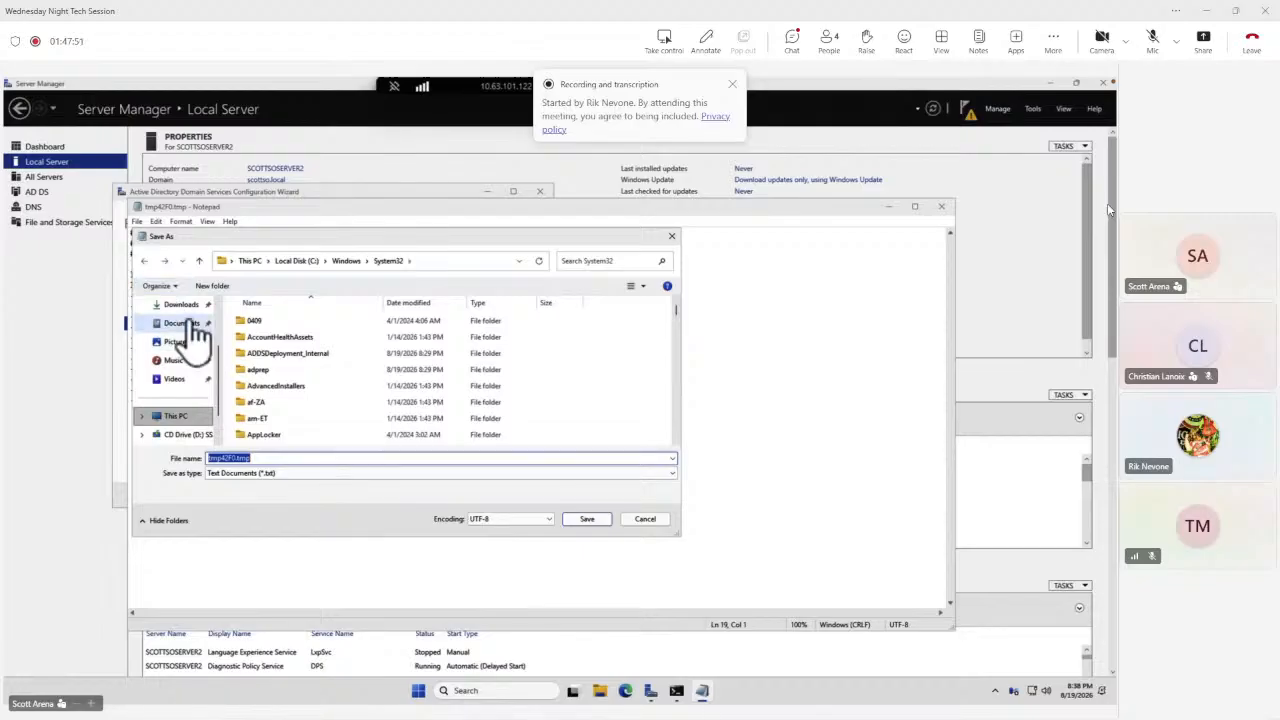
pyautogui.scroll(3, 223, 330)
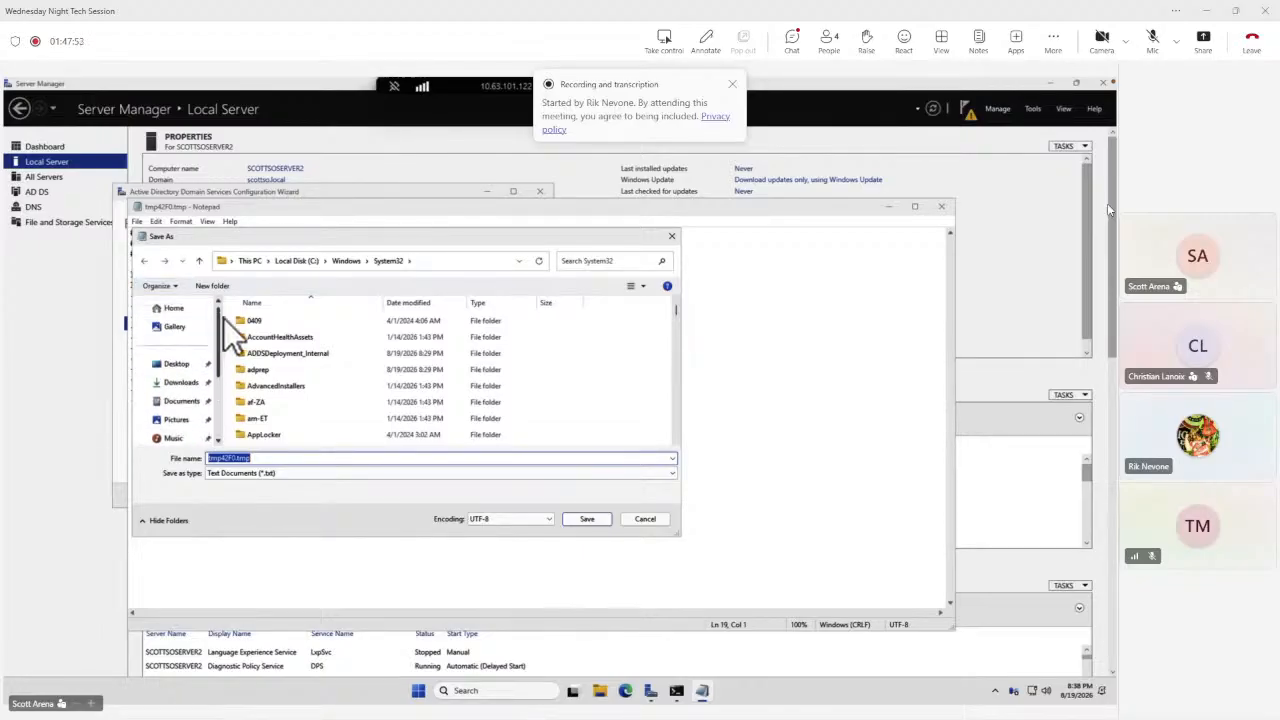
pyautogui.click(176, 365)
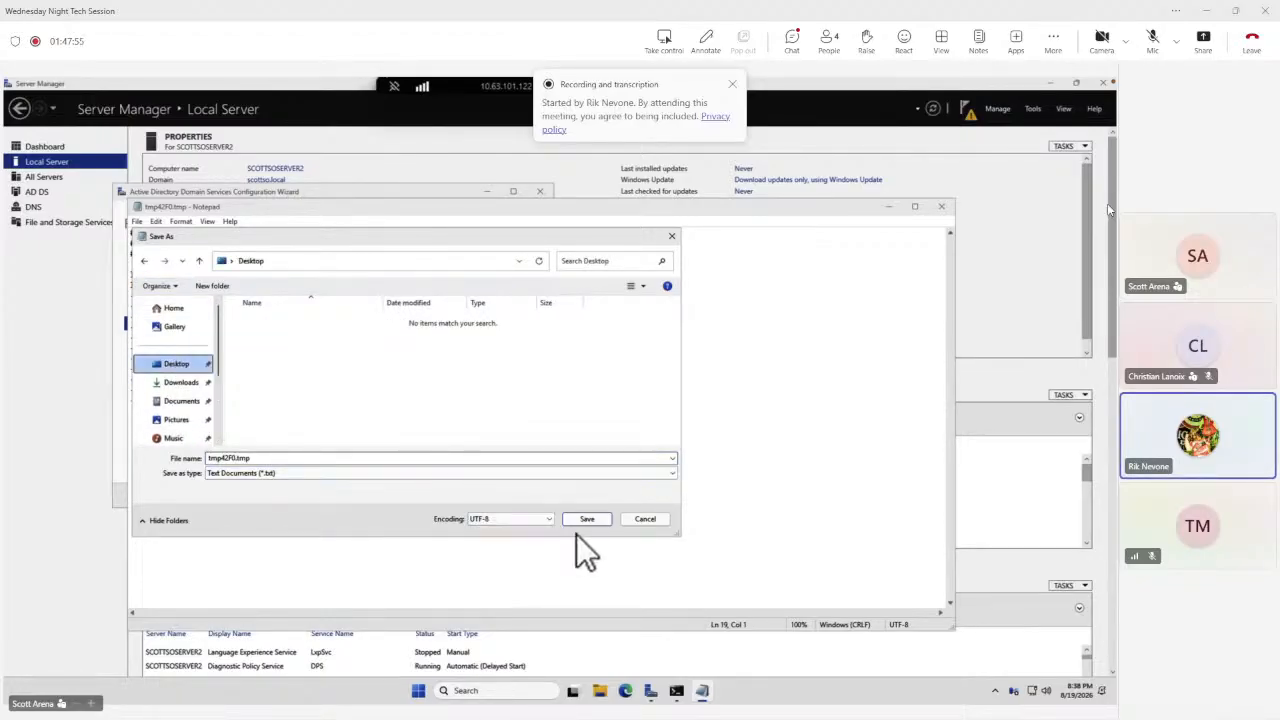
pyautogui.click(584, 520)
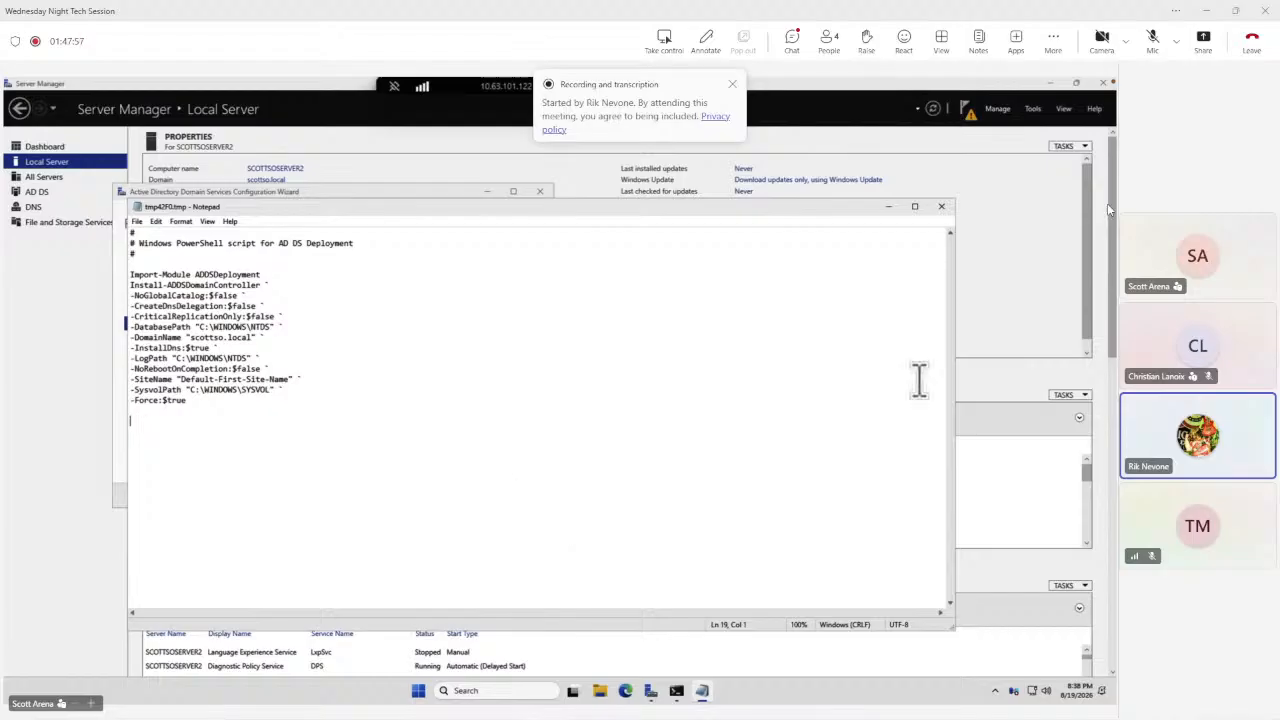
pyautogui.click(939, 208)
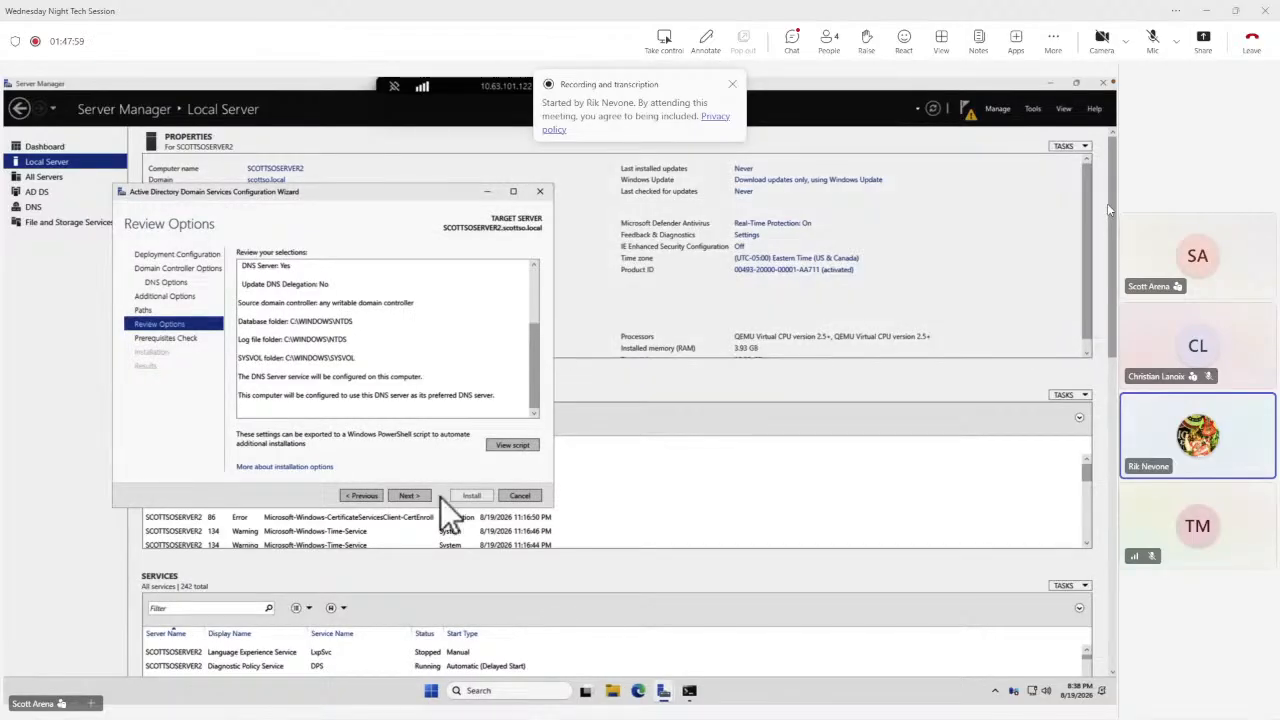
# Run the prerequisites check, expand its warning, and install to promote the server to a domain controller.
pyautogui.click(414, 497)
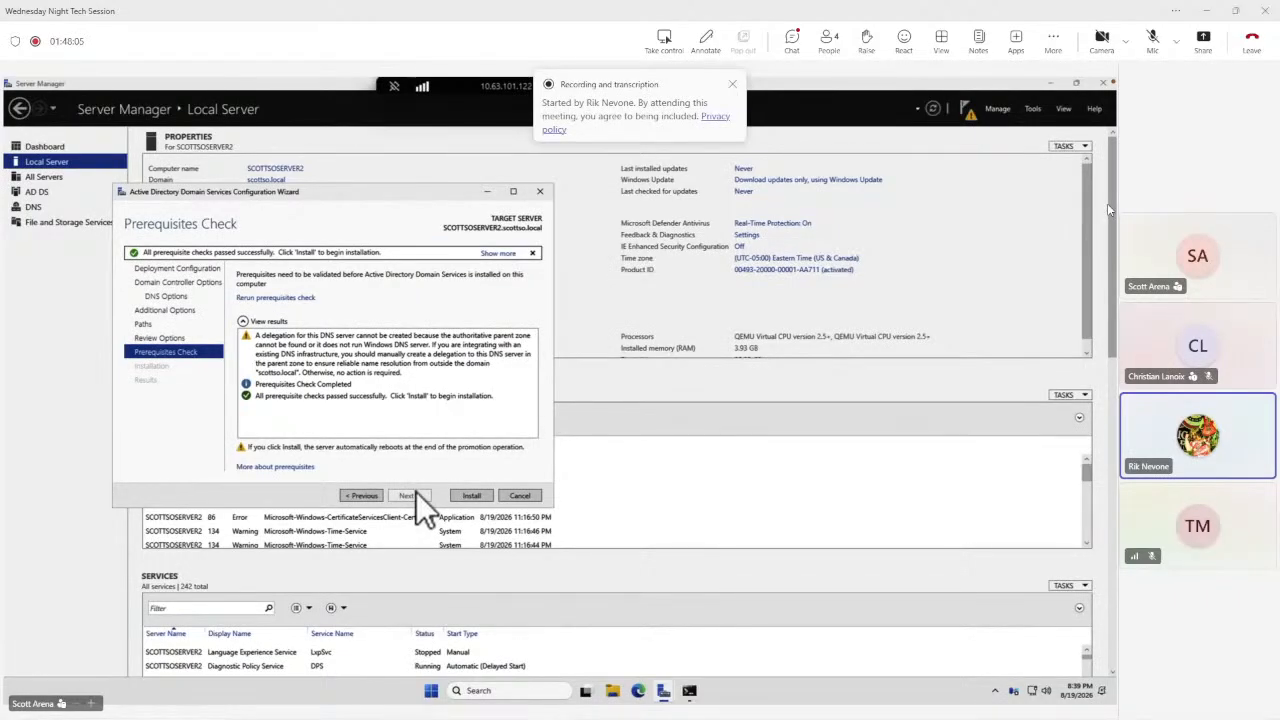
pyautogui.click(290, 340)
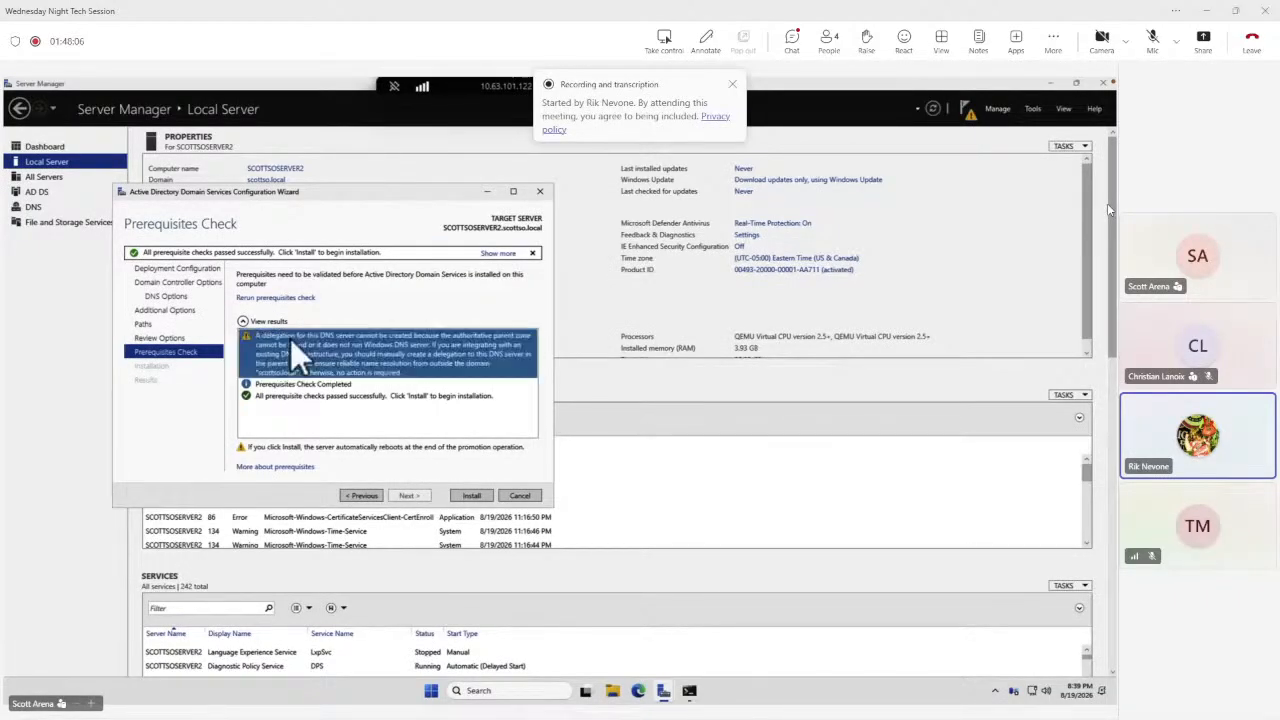
pyautogui.click(474, 496)
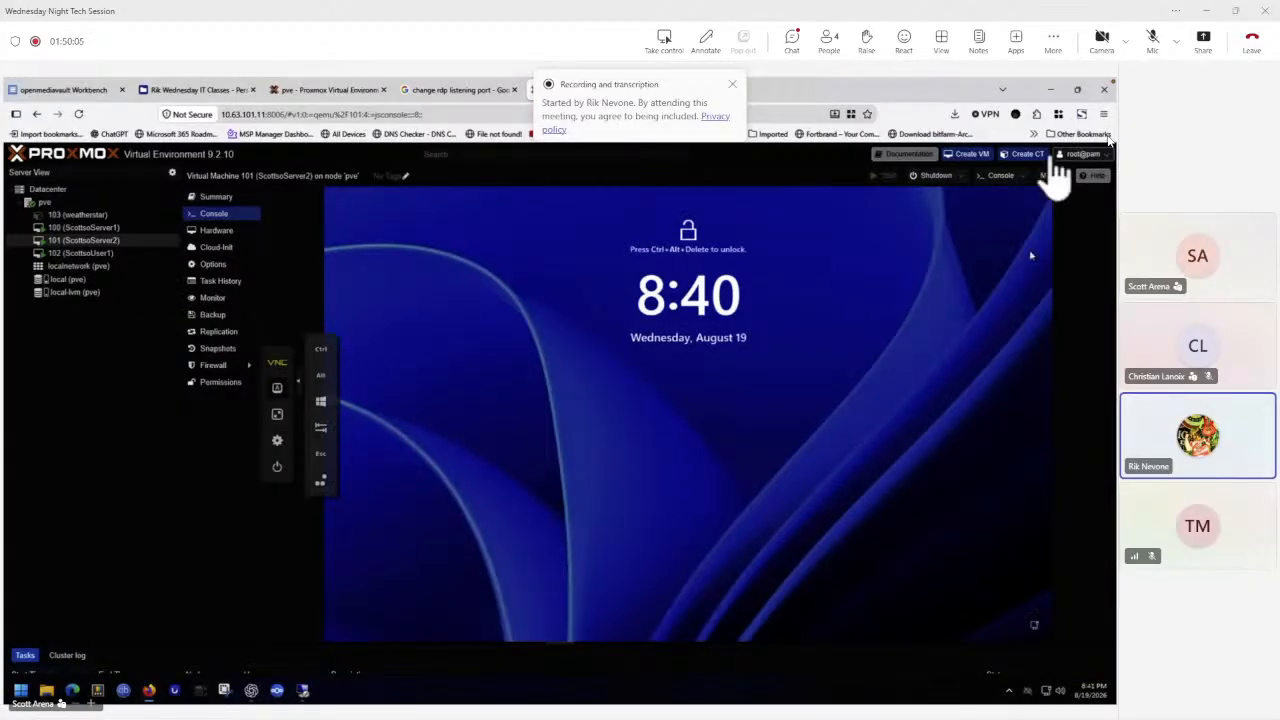
# Minimize the browser and reopen the ScottsoServer2 Remote Desktop shortcut.
pyautogui.click(1051, 89)
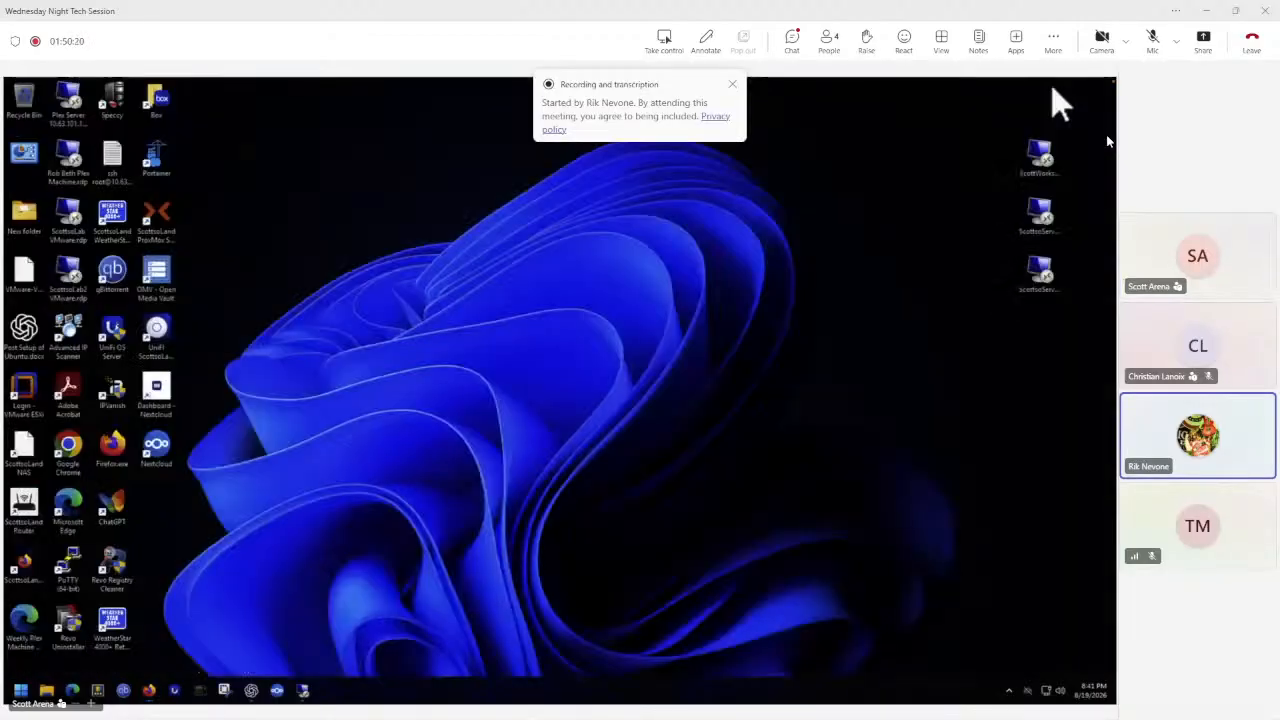
pyautogui.doubleClick(1038, 214)
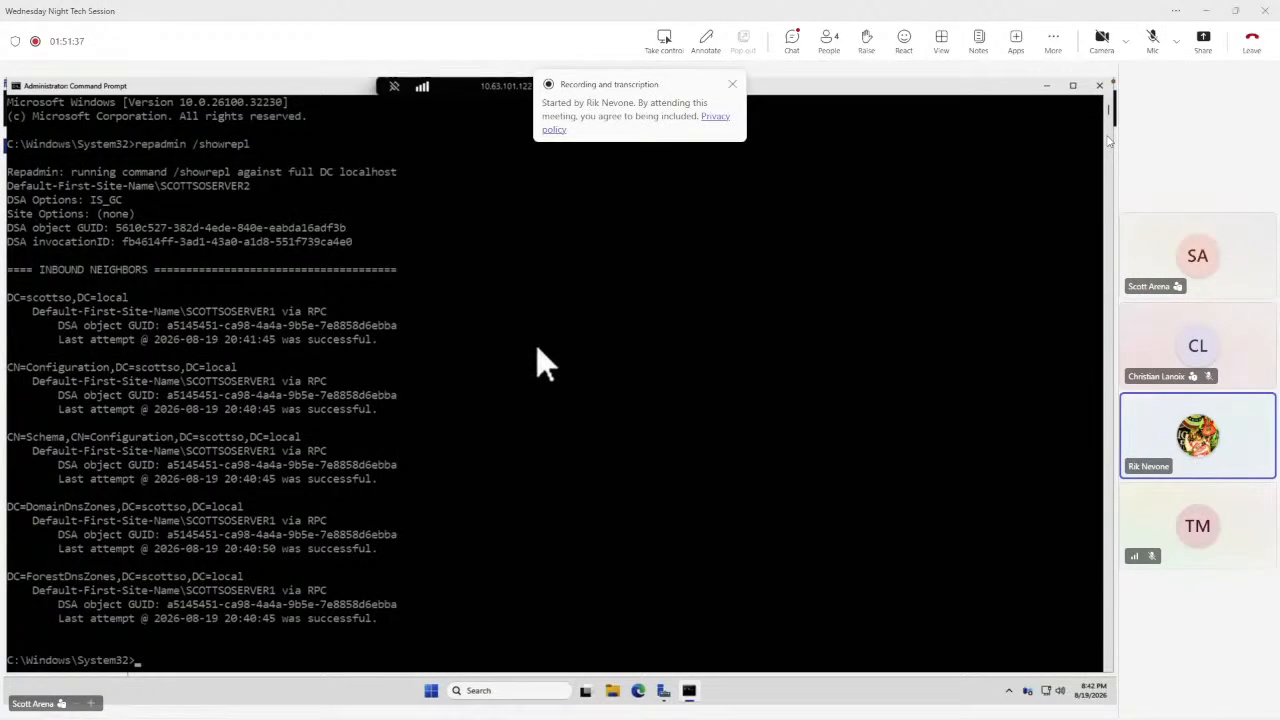
# Run repadmin /replsummary in the administrator Command Prompt to check replication.
pyautogui.press('Up')
pyautogui.press('BackSpace')
pyautogui.press('BackSpace')
pyautogui.press('BackSpace')
pyautogui.press('BackSpace')
pyautogui.press('BackSpace')
pyautogui.press('BackSpace')
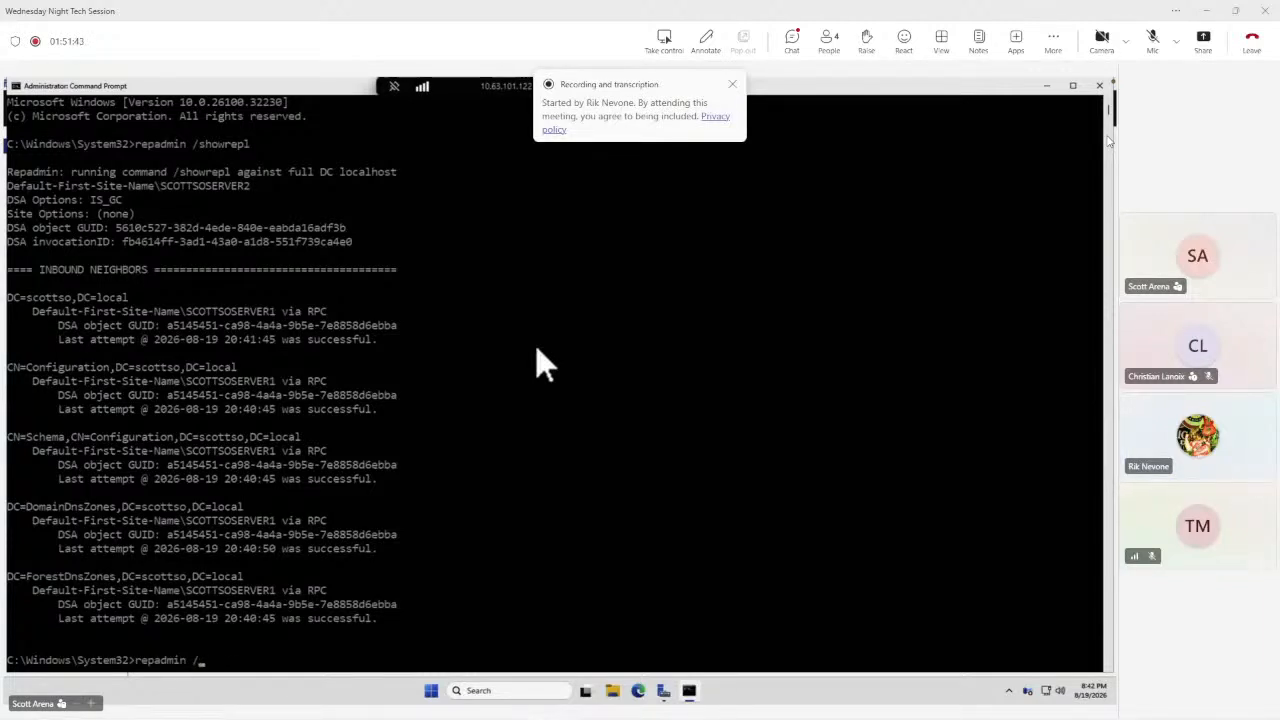
pyautogui.write('replsummary')
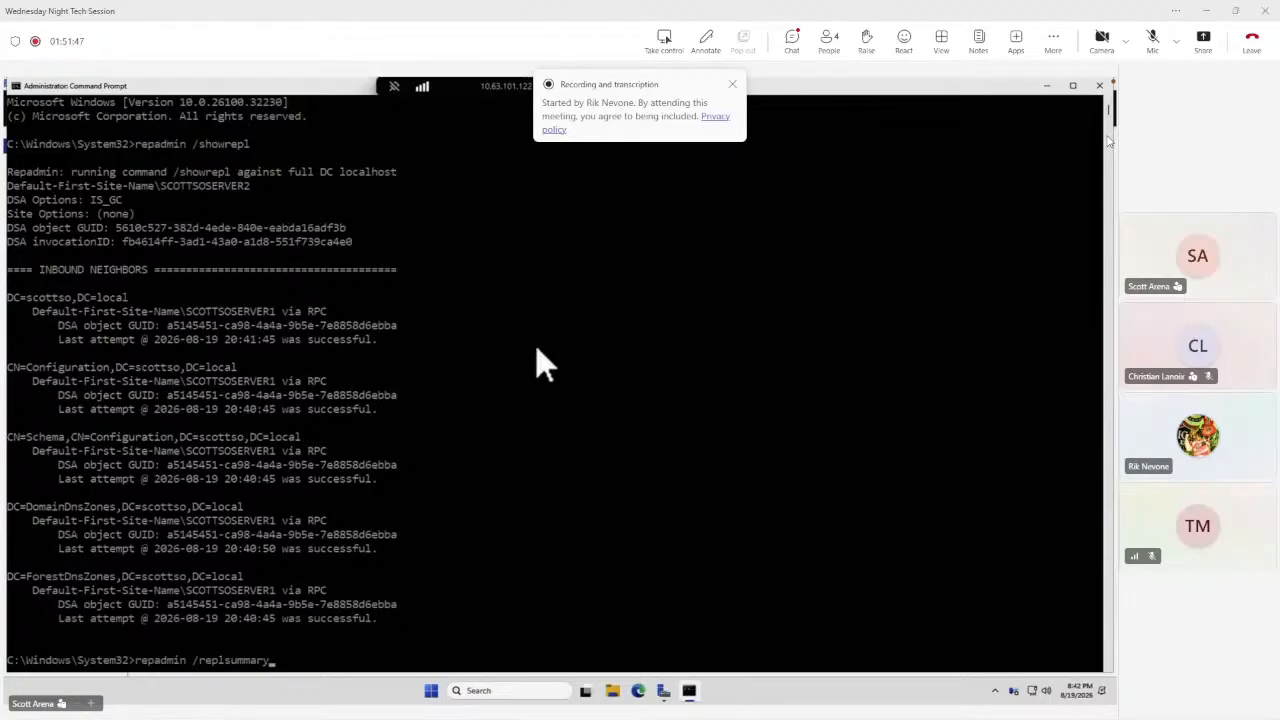
pyautogui.press('Return')
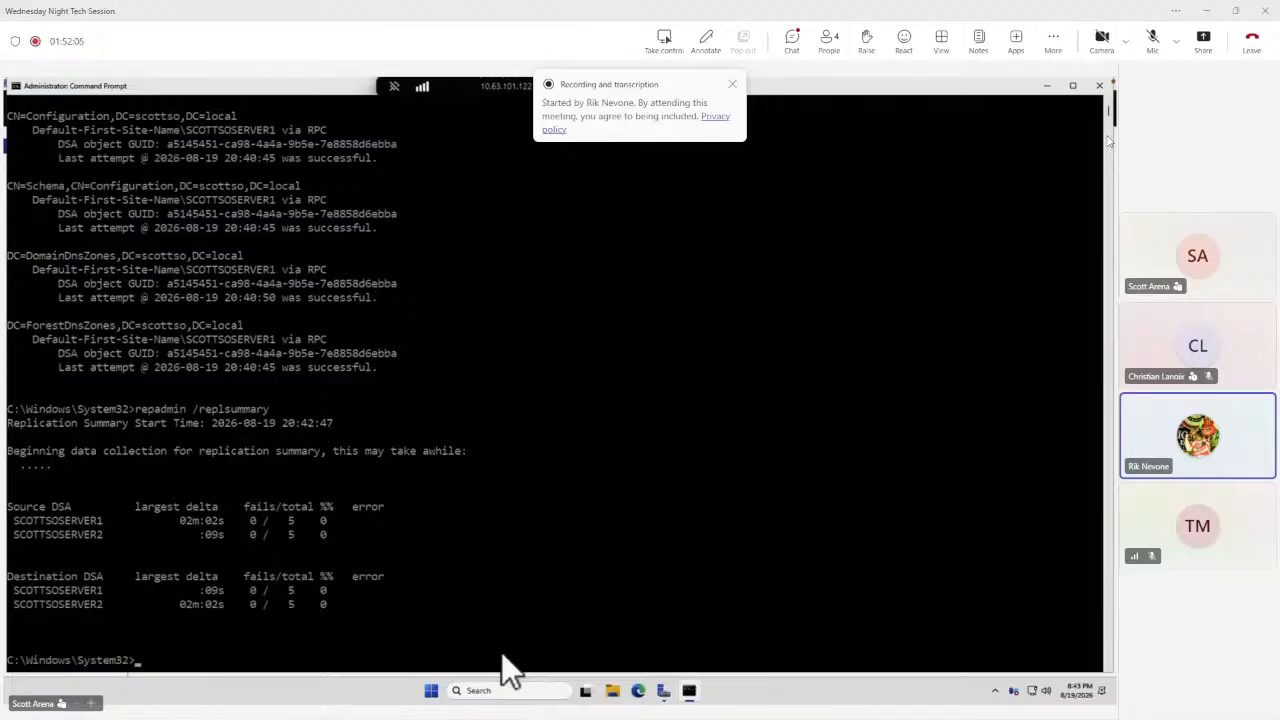
# Force replication across all partitions with repadmin /syncall /AedP.
pyautogui.write('repadmin /syncall /Aed')
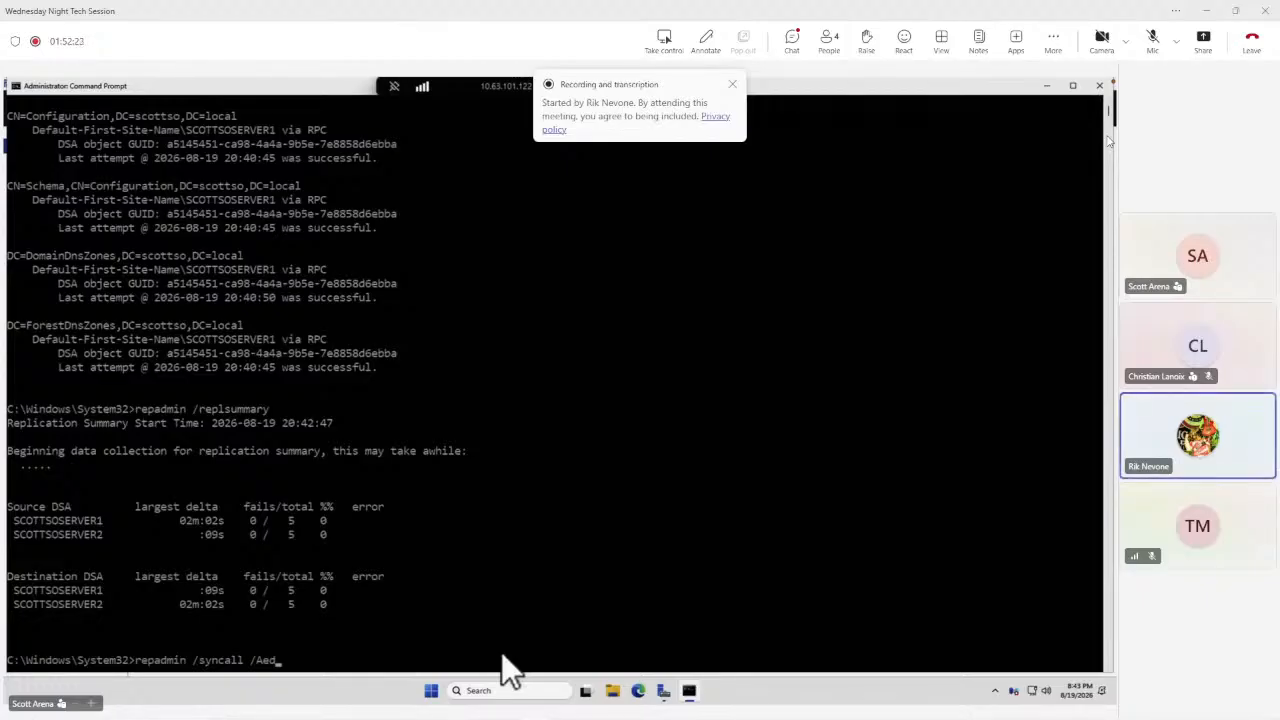
pyautogui.write('P')
pyautogui.press('Return')
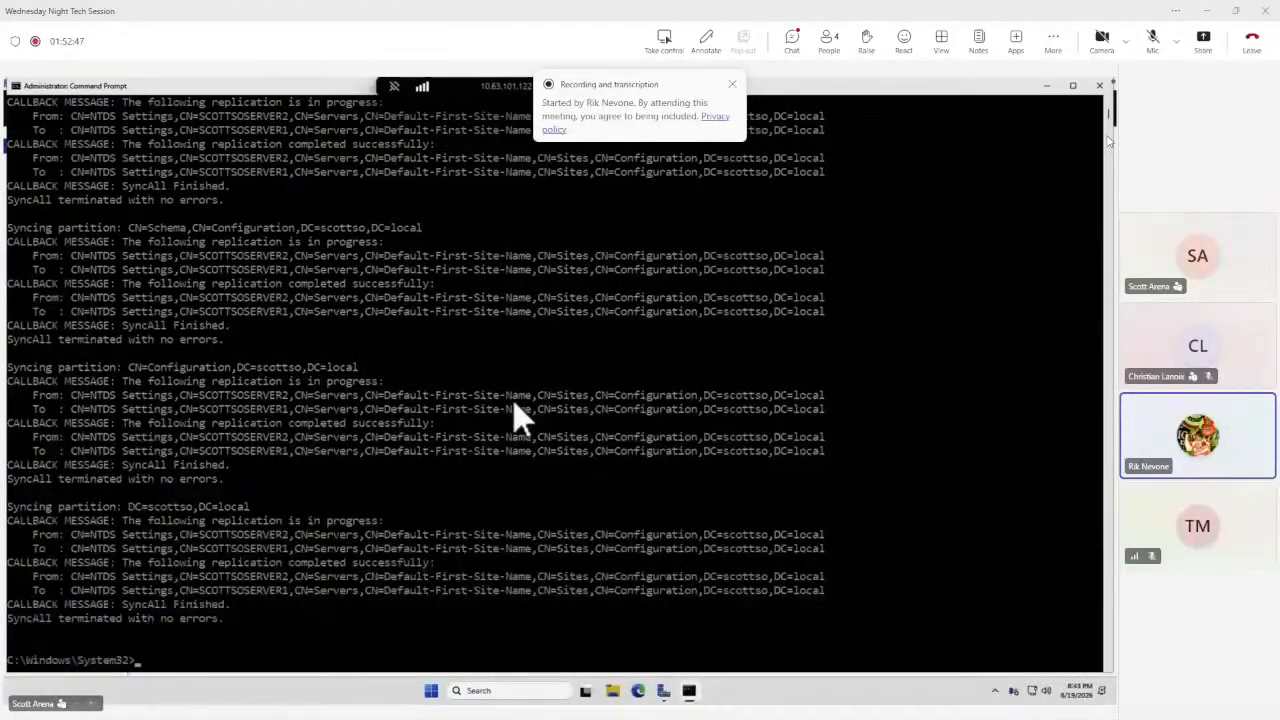
pyautogui.write('aduc')
pyautogui.press('BackSpace')
pyautogui.press('BackSpace')
pyautogui.press('BackSpace')
pyautogui.press('BackSpace')
# Minimize the Command Prompt, open Active Directory Users and Computers, and browse to the Scottso Corp Users OU in scottso.local.
pyautogui.click(1073, 86)
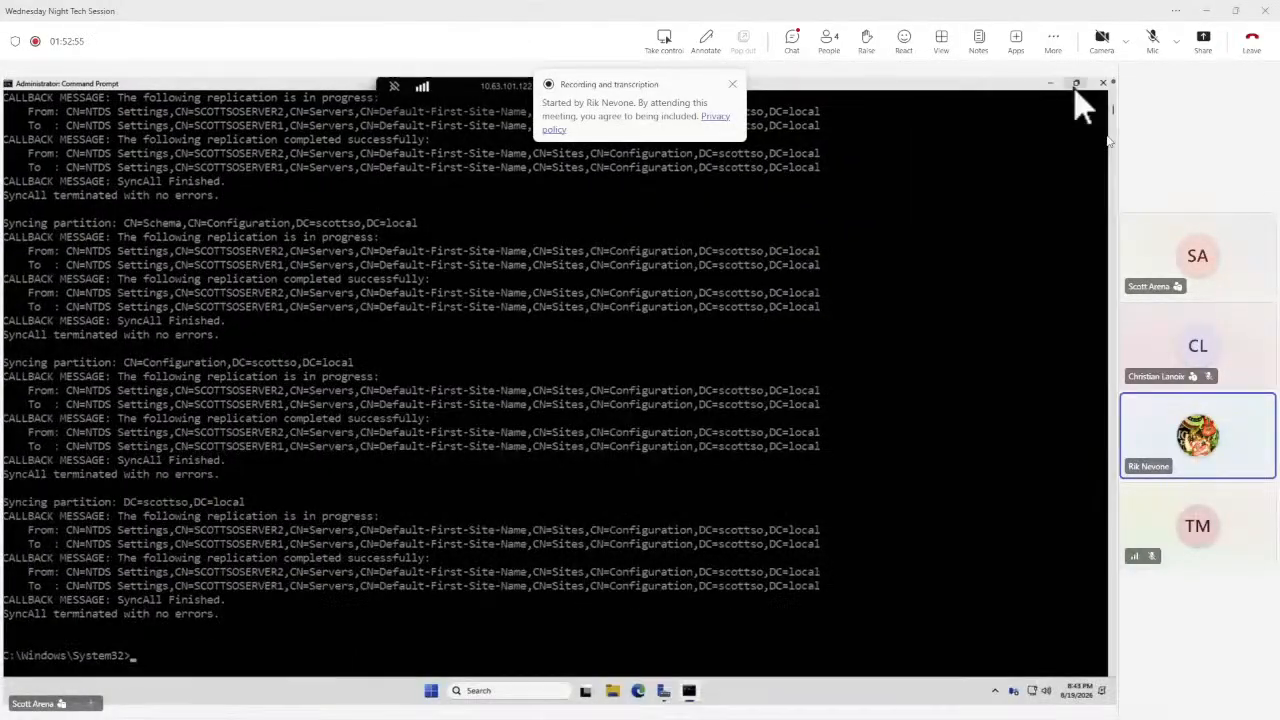
pyautogui.click(1049, 84)
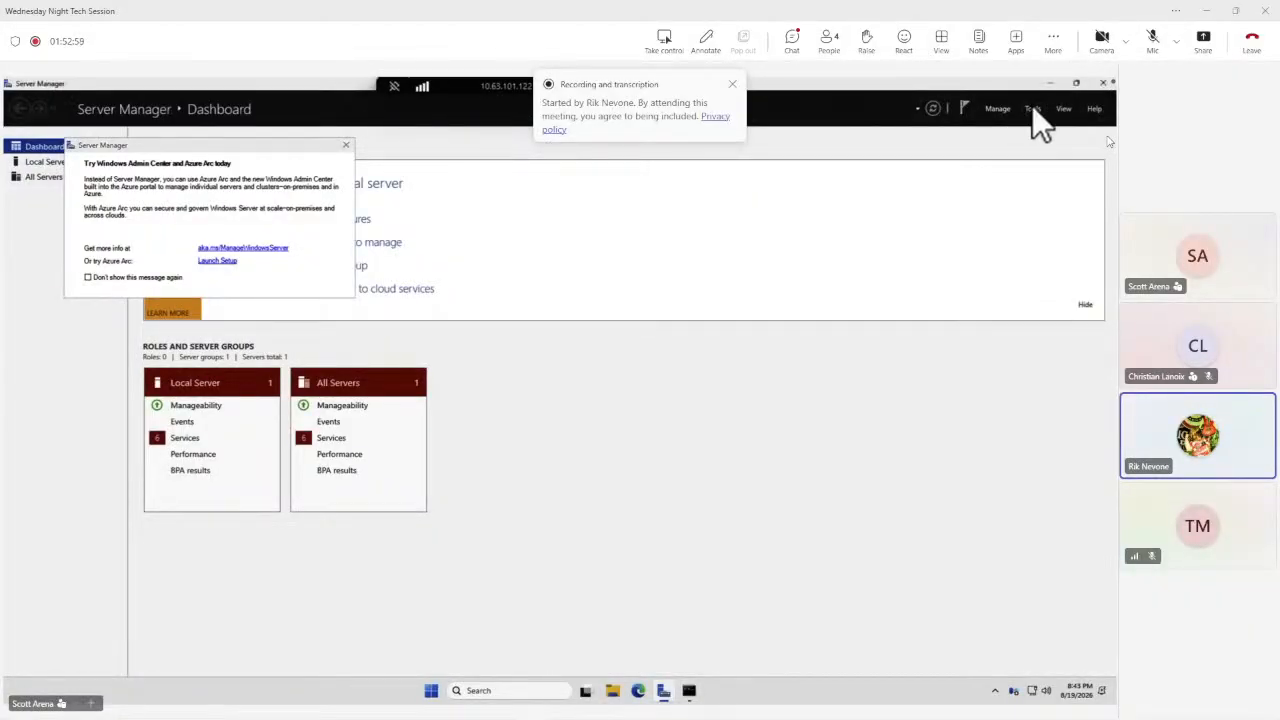
pyautogui.click(1033, 108)
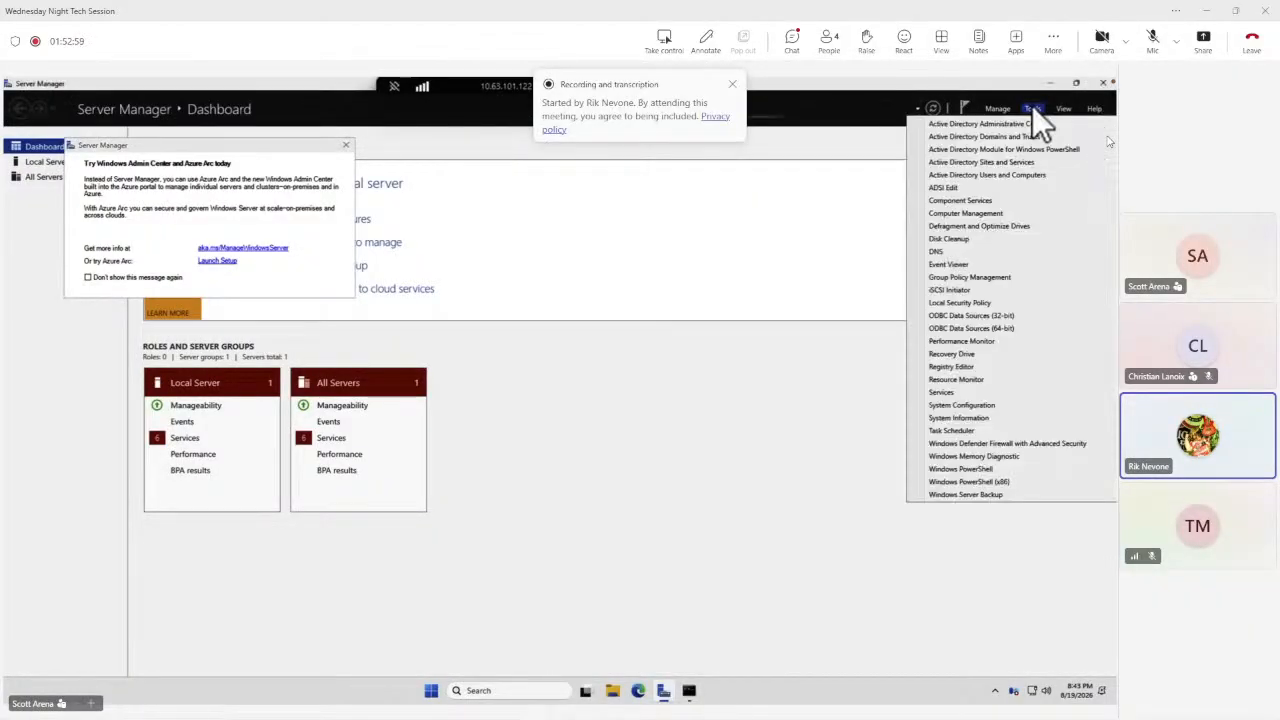
pyautogui.click(980, 174)
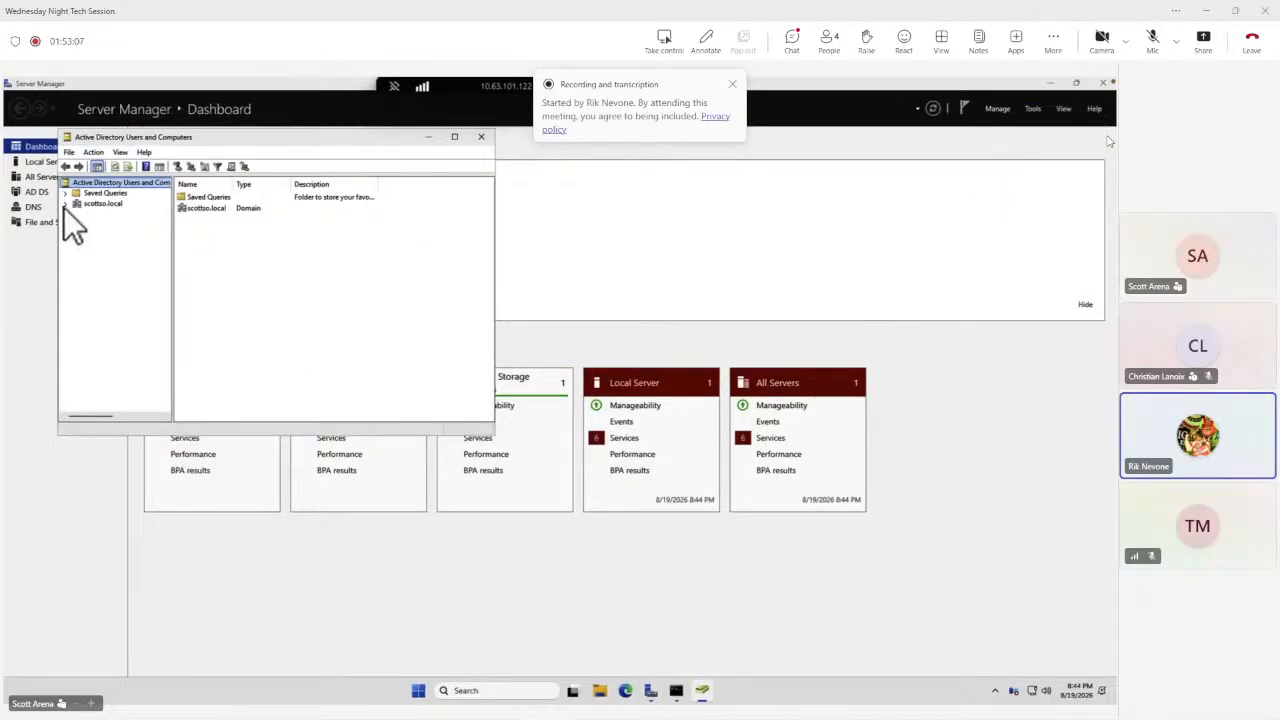
pyautogui.click(65, 204)
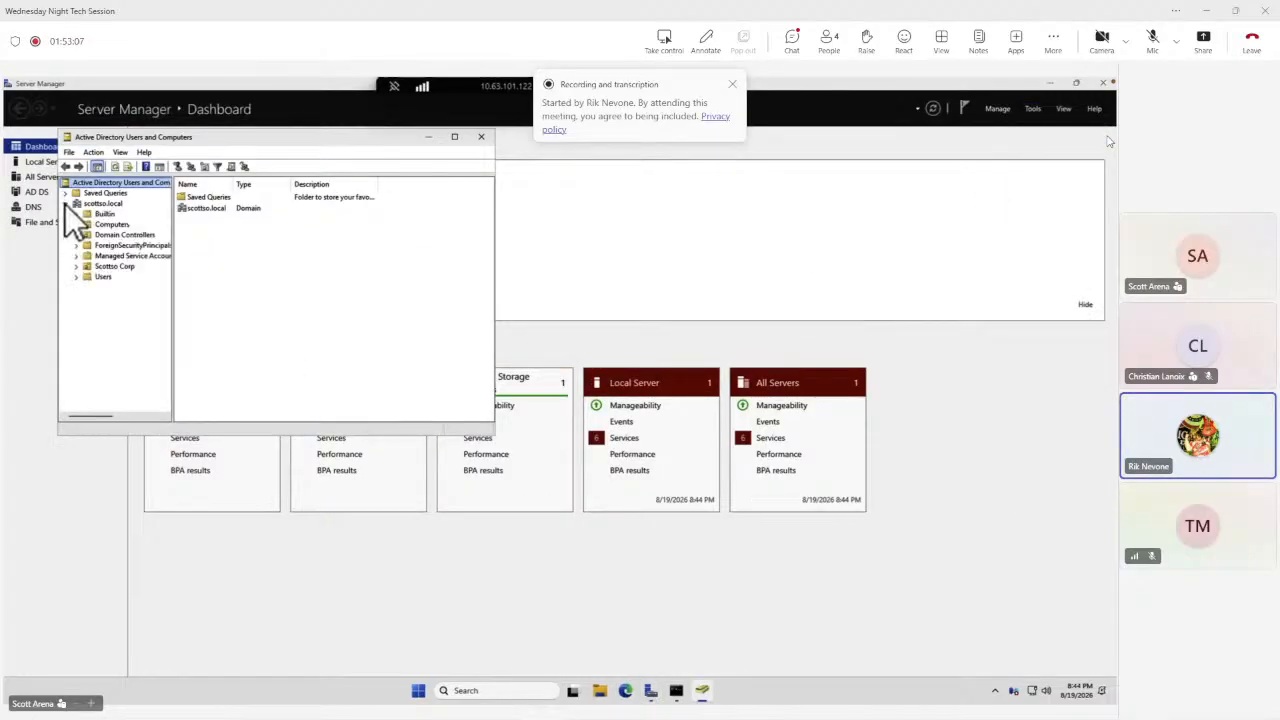
pyautogui.click(77, 267)
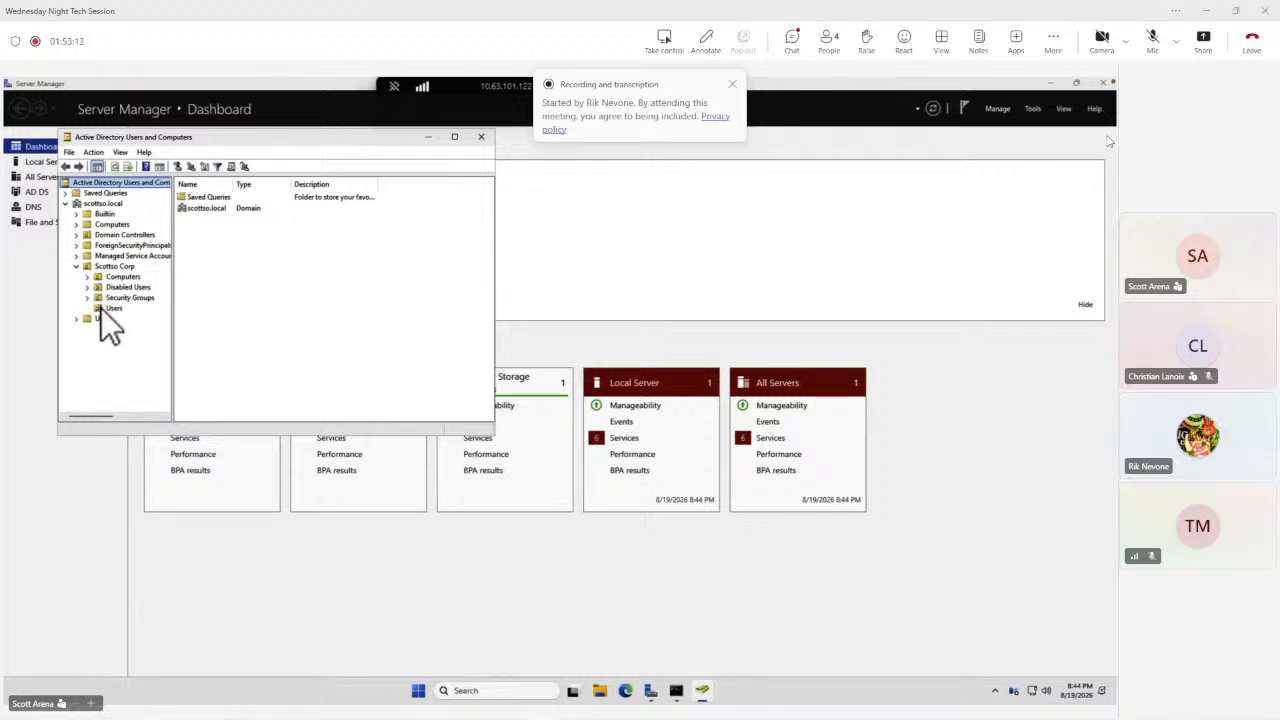
pyautogui.click(102, 308)
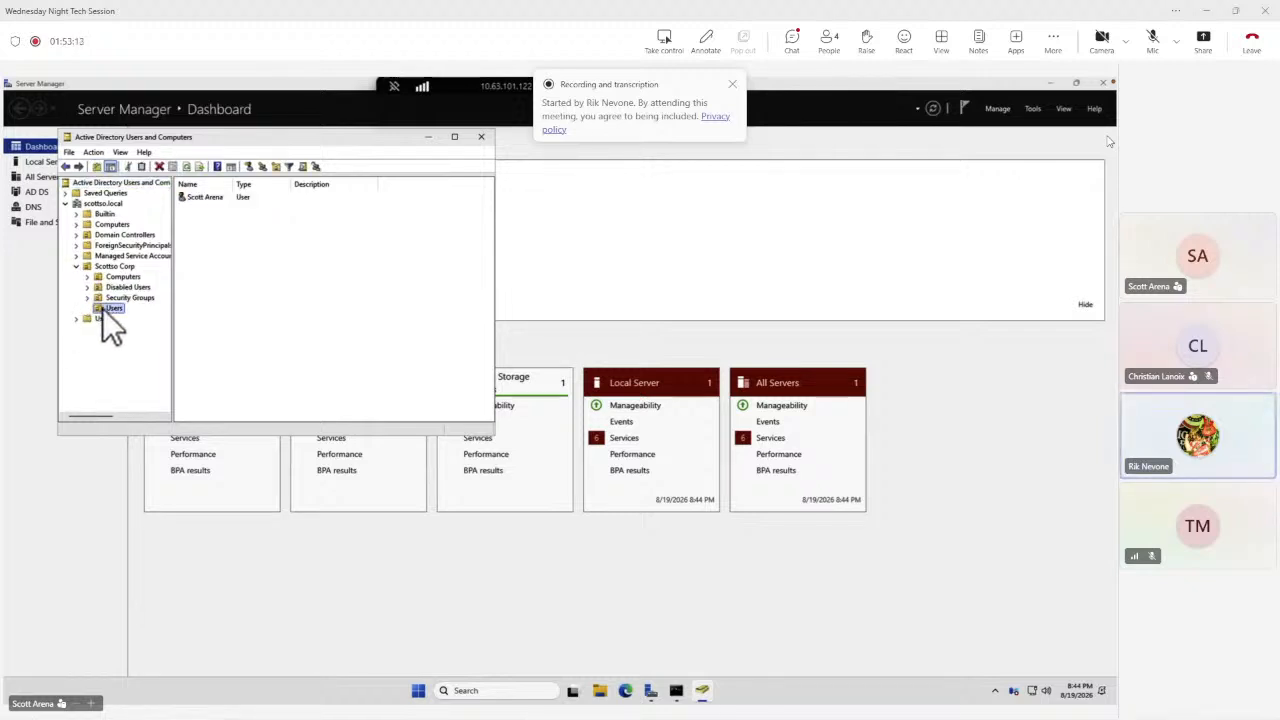
# Copy the existing user account in the Users OU and enter the new user's first and last name.
pyautogui.click(197, 199)
pyautogui.rightClick(209, 196)
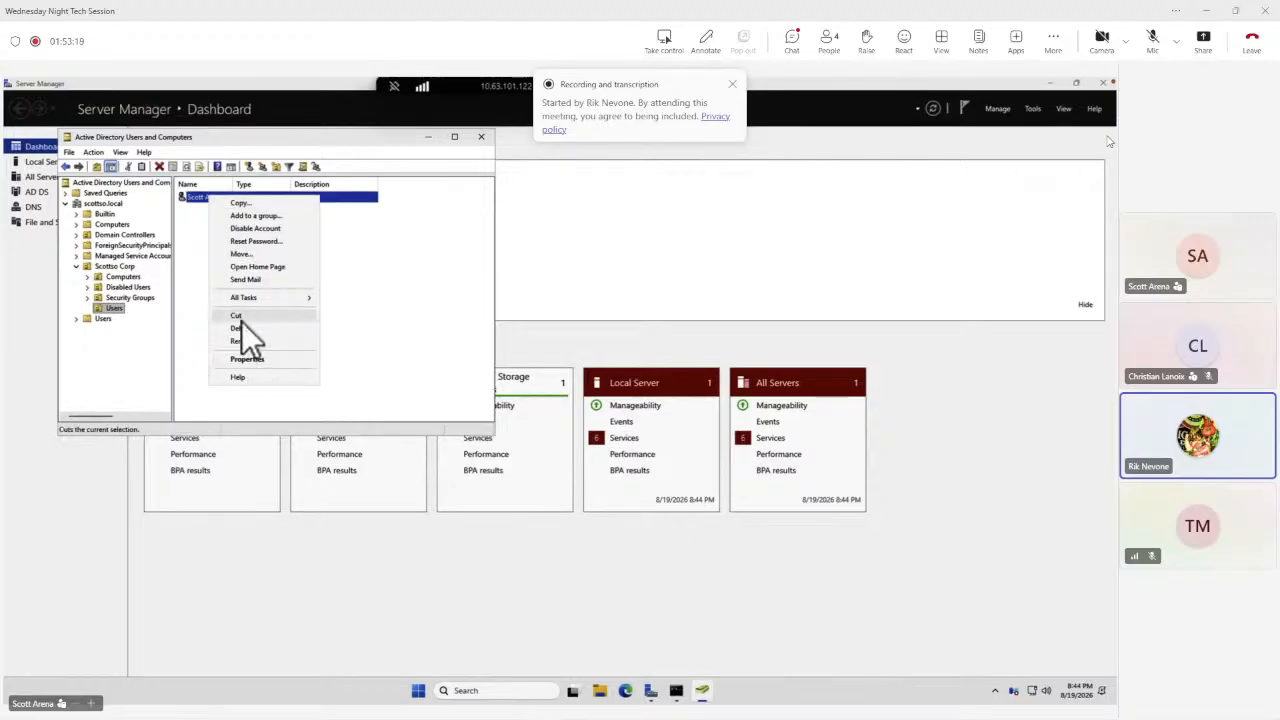
pyautogui.click(245, 204)
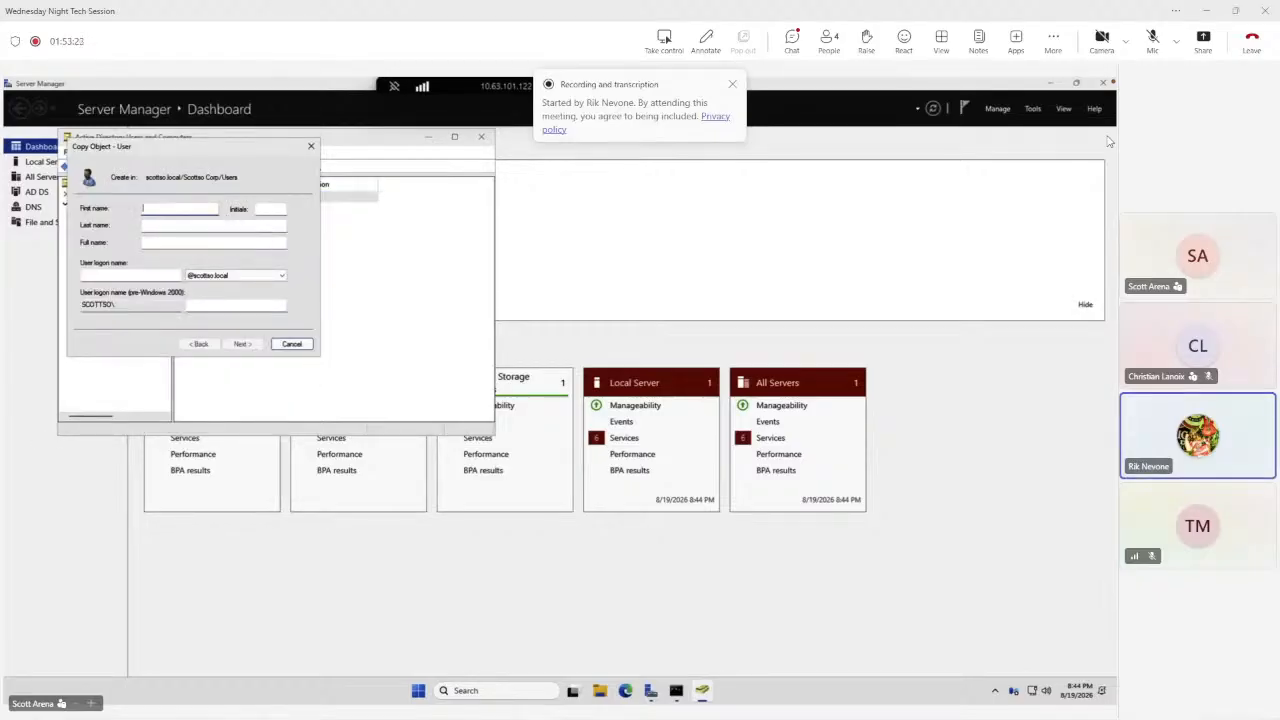
pyautogui.press('Tab')
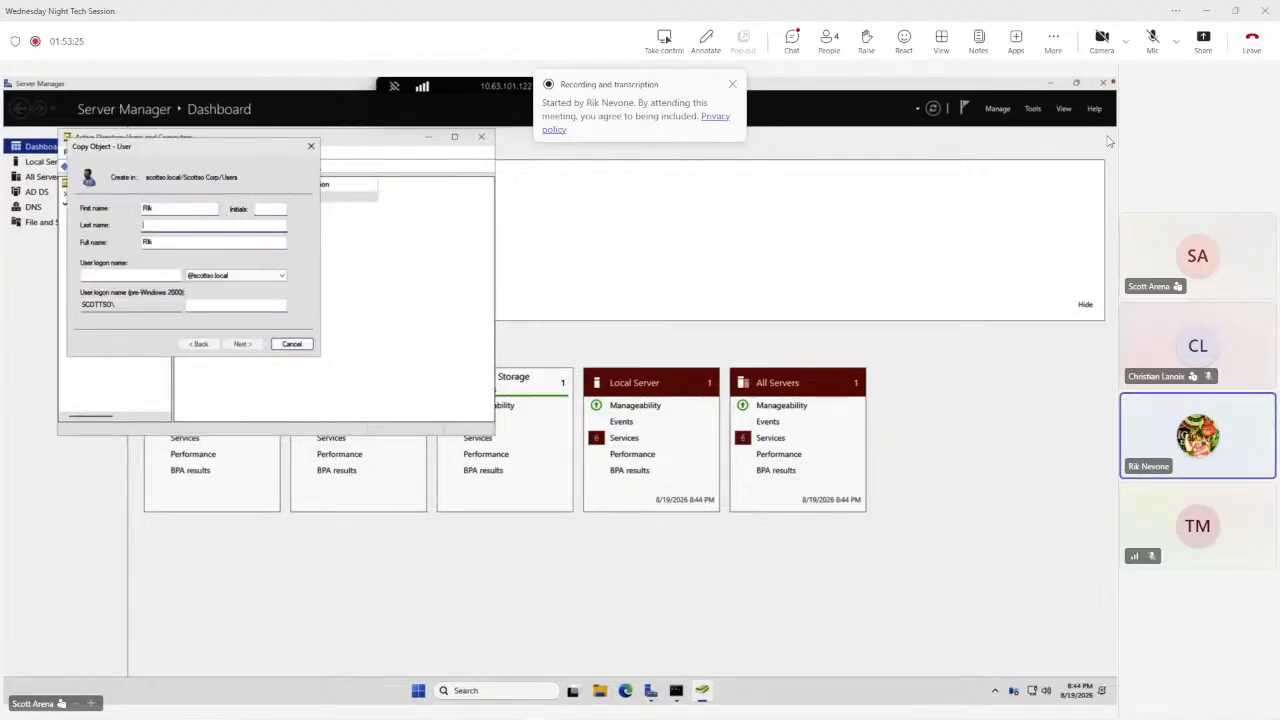
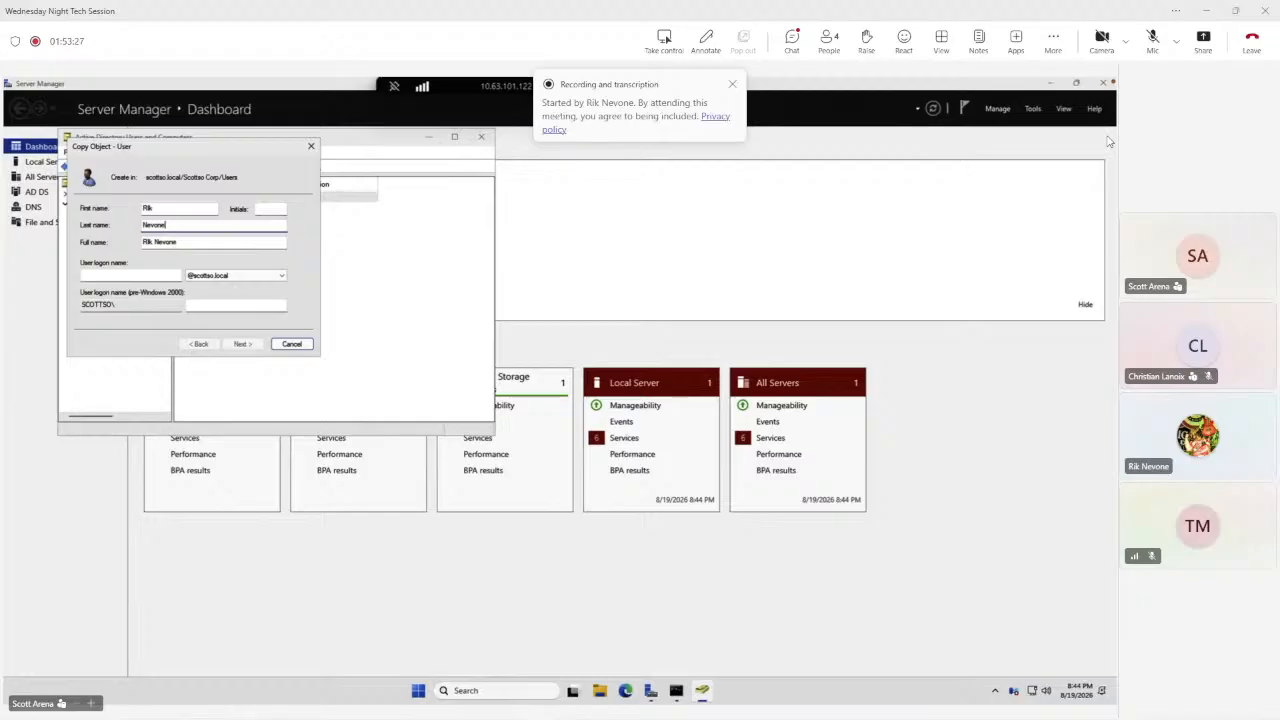
pyautogui.press('Tab')
pyautogui.press('Tab')
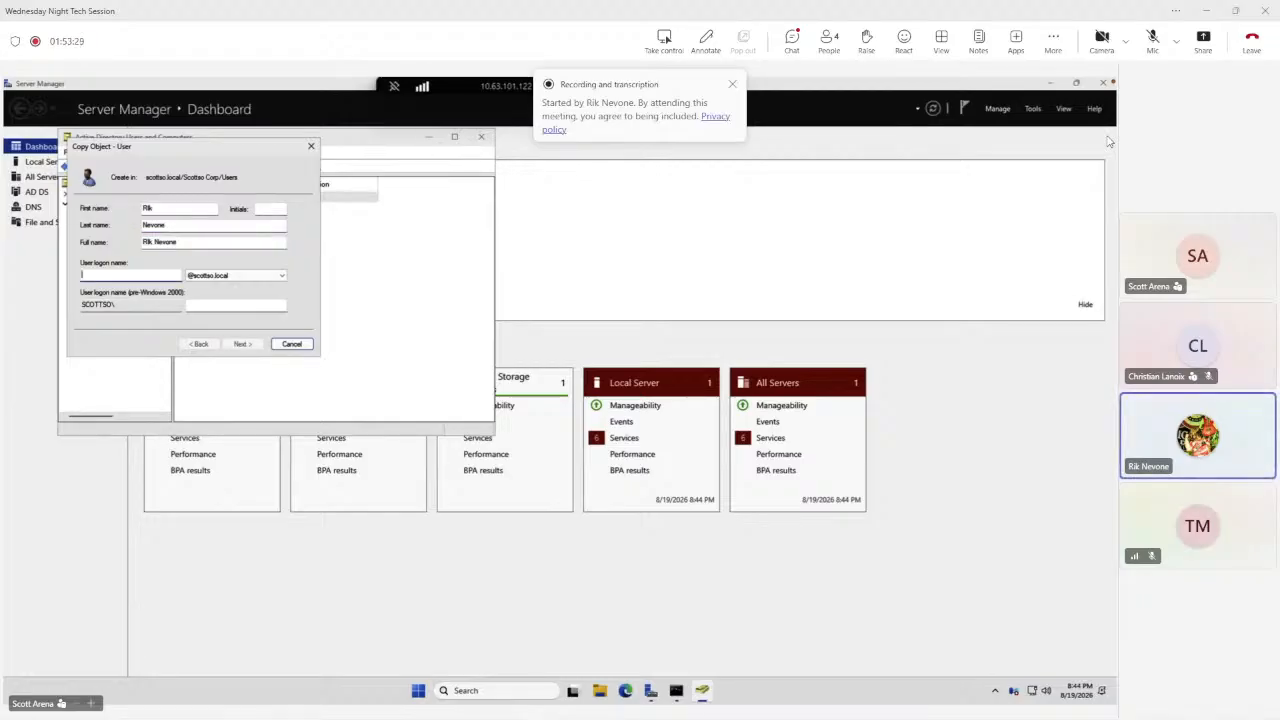
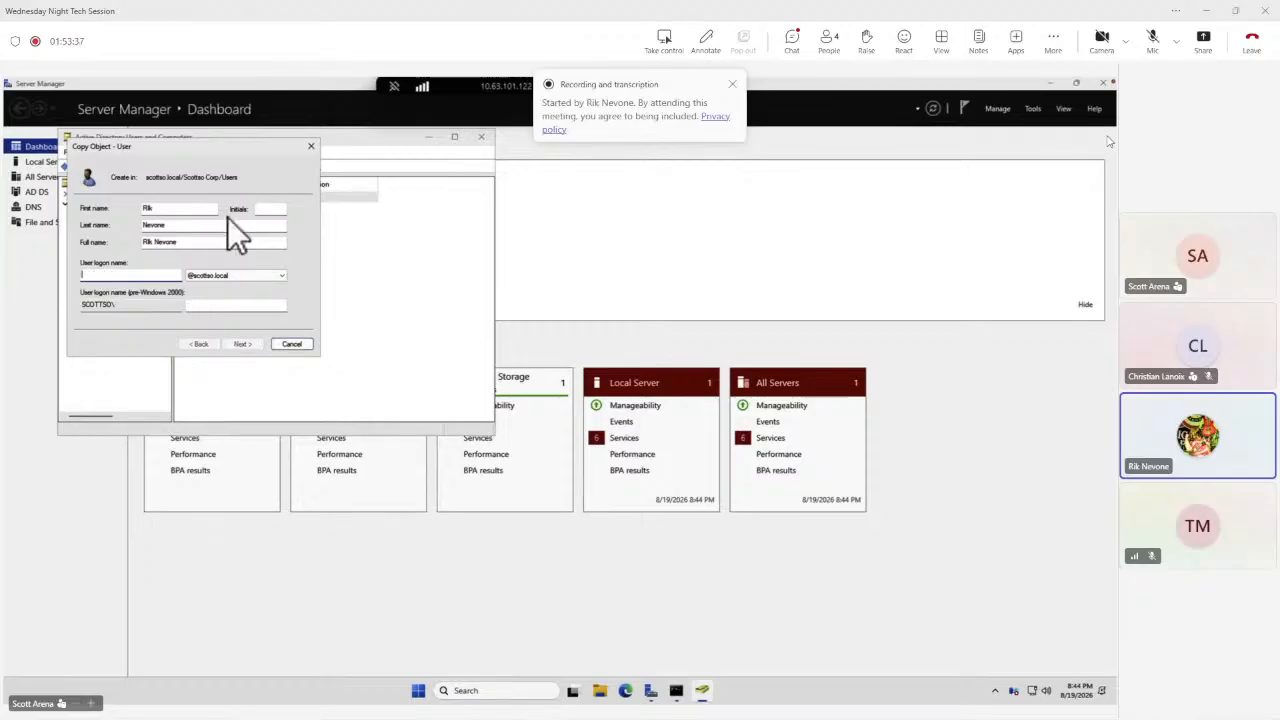
# Set the new user's logon name and continue to the password page.
pyautogui.write('rik')
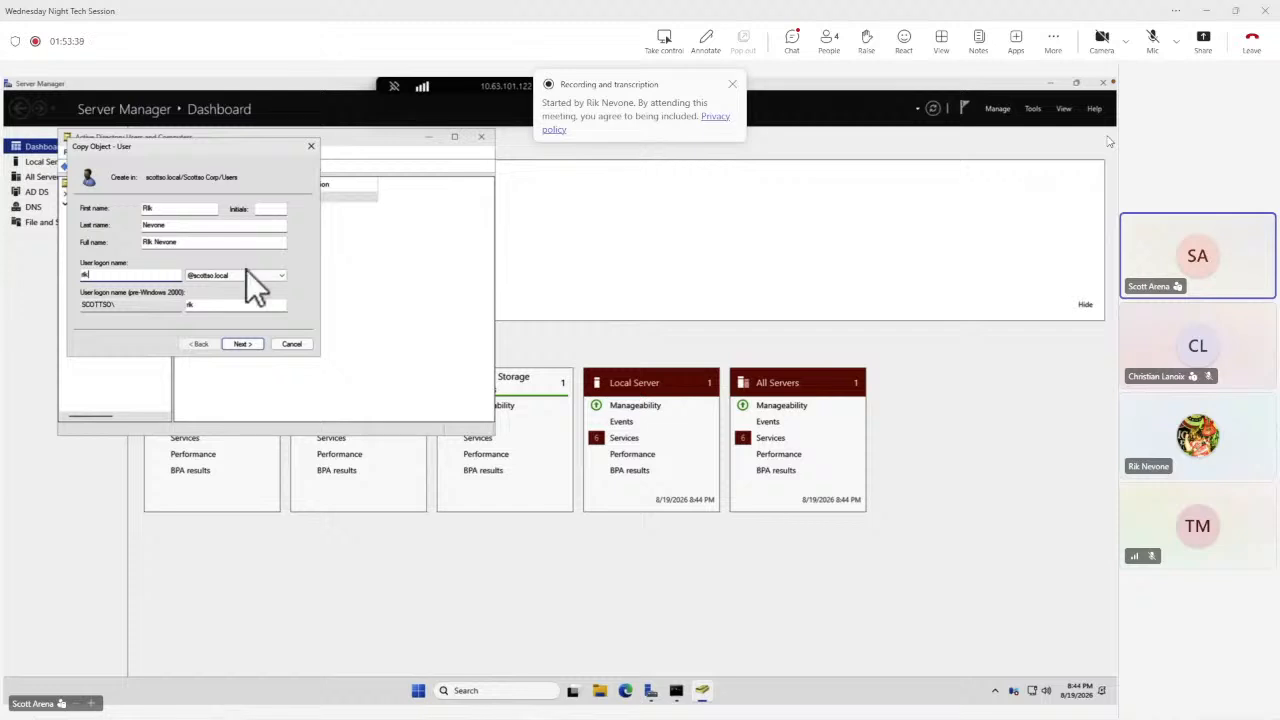
pyautogui.click(243, 342)
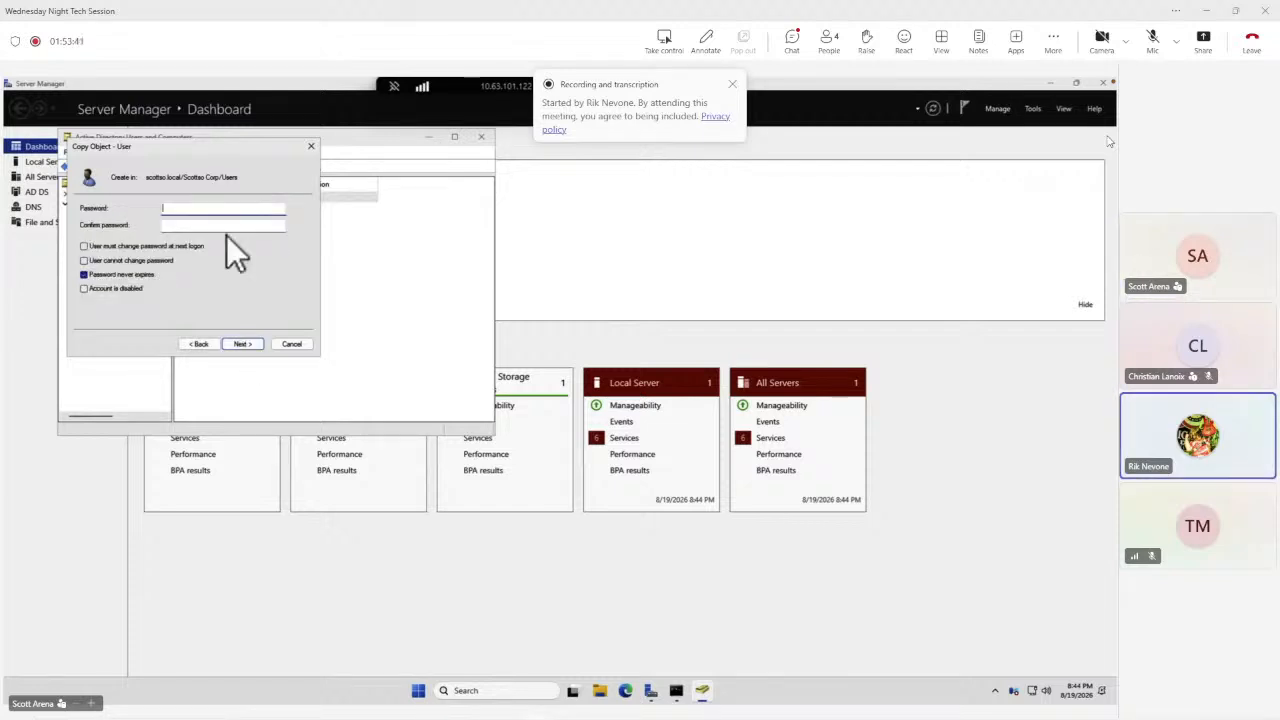
# Enter and confirm the account password, tick User cannot change password, and try to finish creating the user.
pyautogui.write('Pa•')
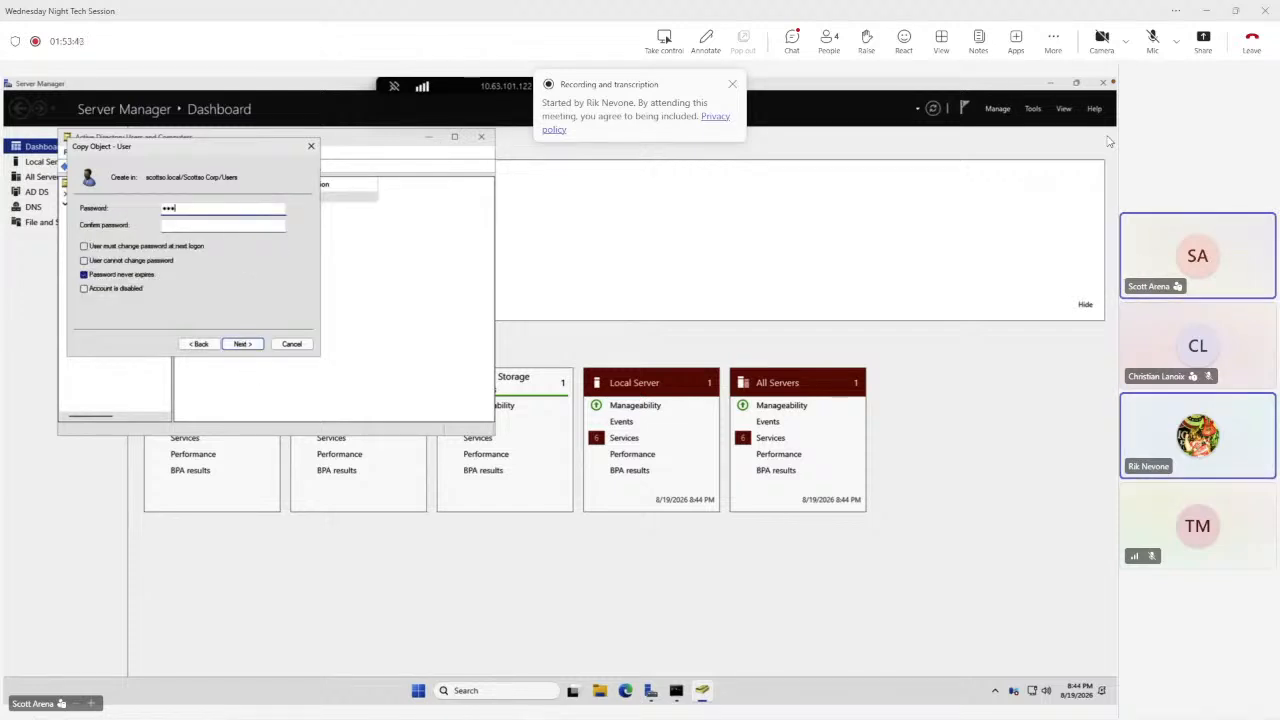
pyautogui.write('•••••••')
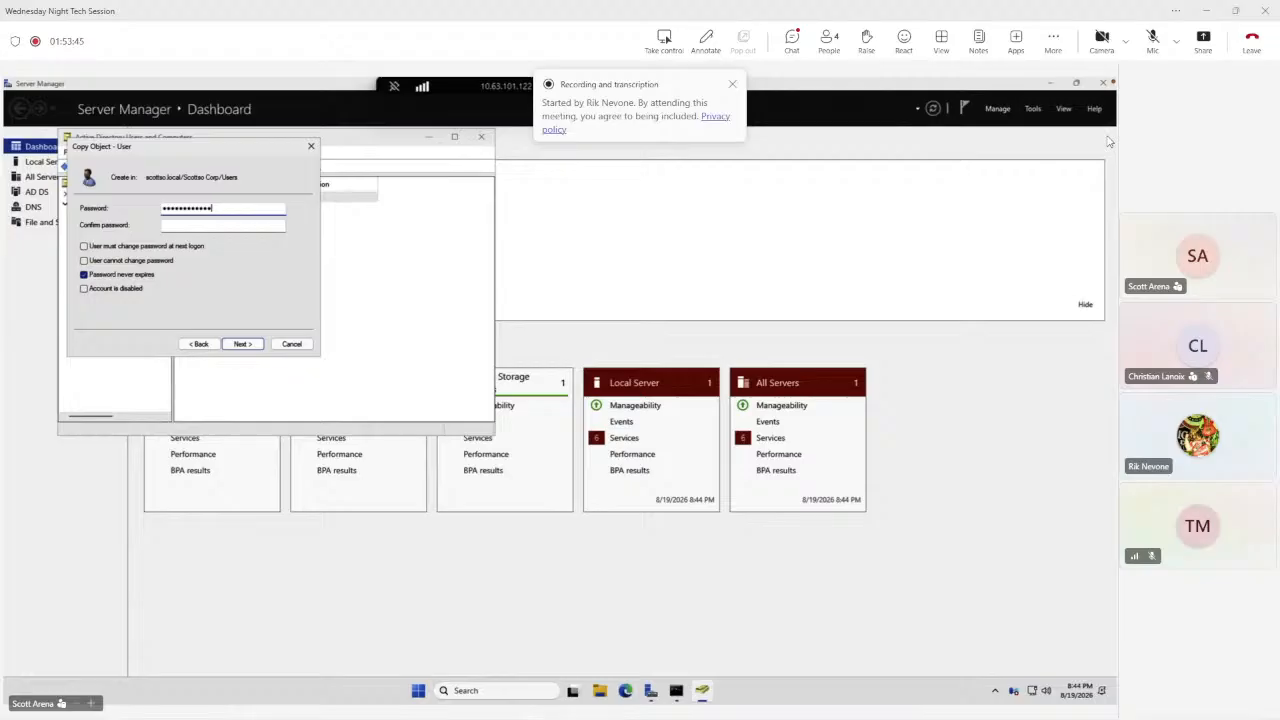
pyautogui.press('Tab')
pyautogui.write('•••••••••')
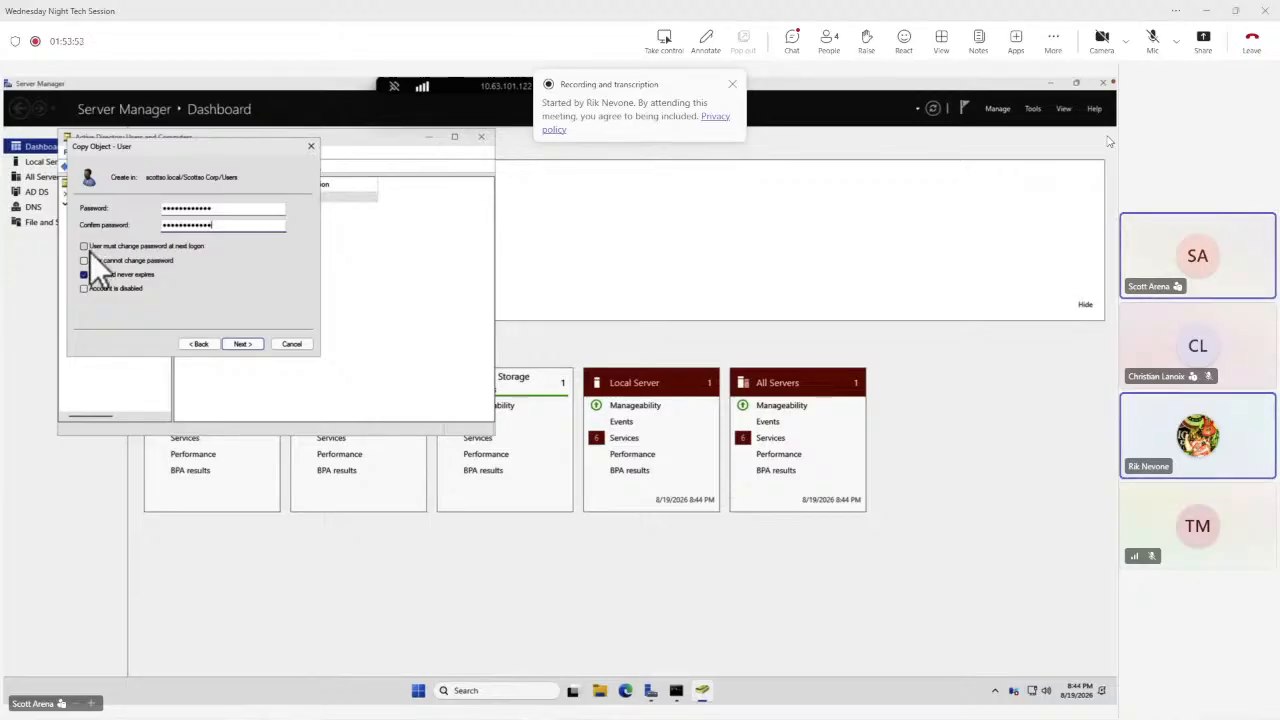
pyautogui.click(84, 260)
pyautogui.click(240, 343)
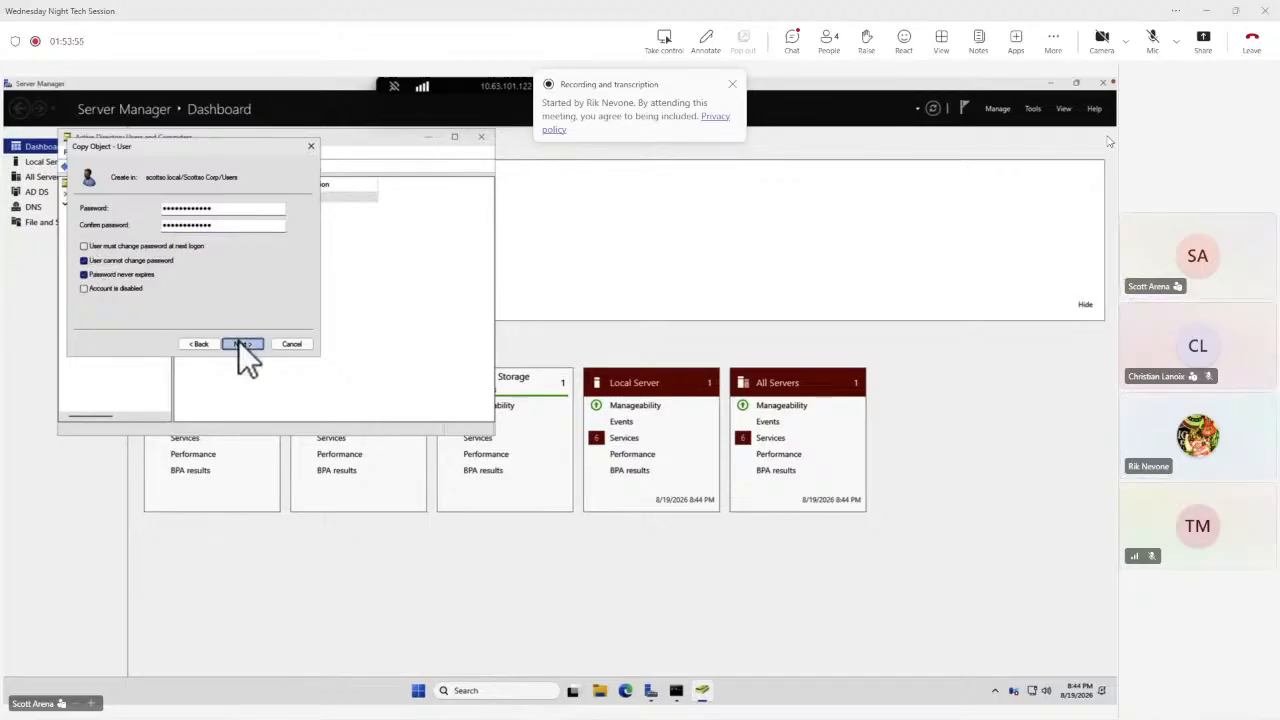
pyautogui.click(241, 343)
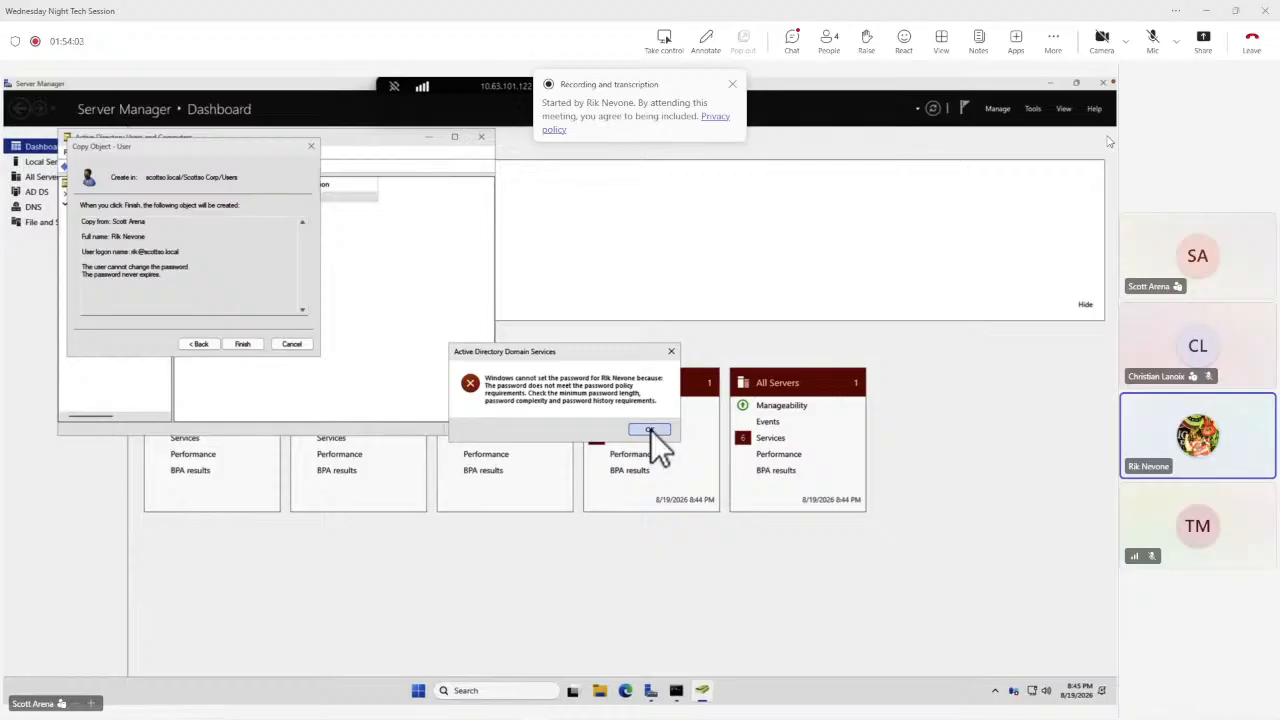
pyautogui.click(651, 430)
# Untick User cannot change password and retry finishing the user copy.
pyautogui.click(187, 342)
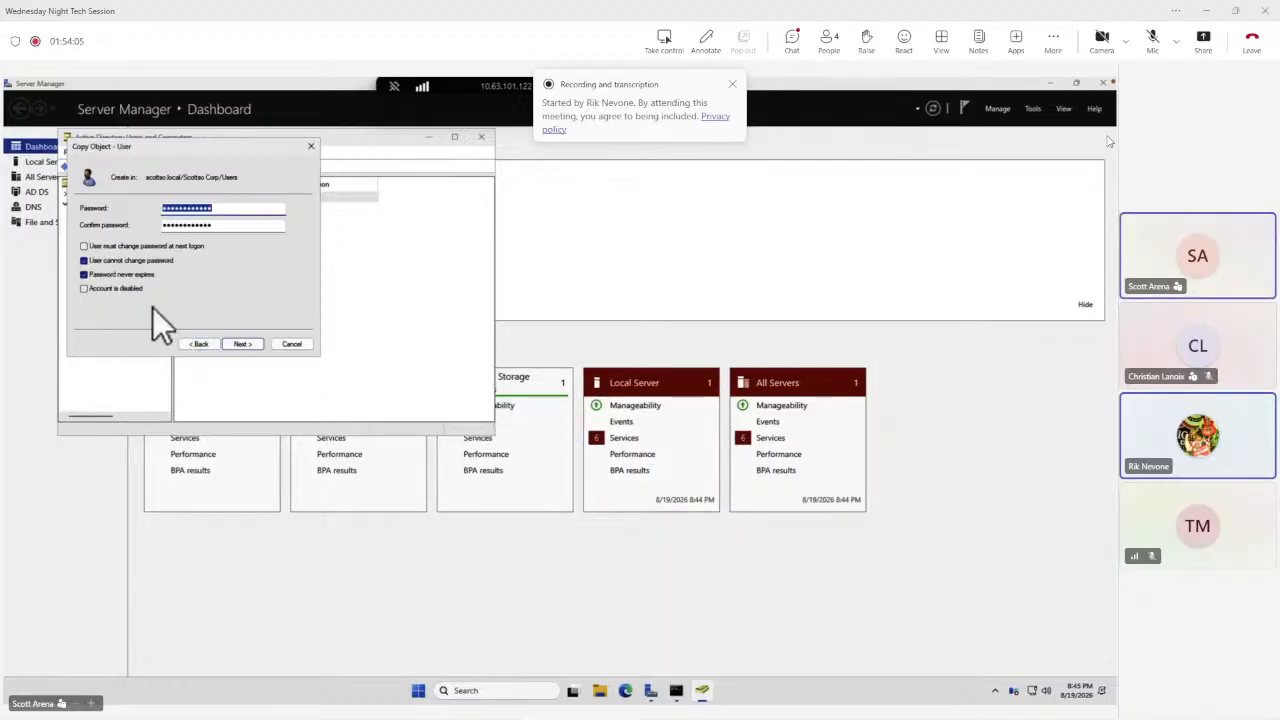
pyautogui.click(112, 260)
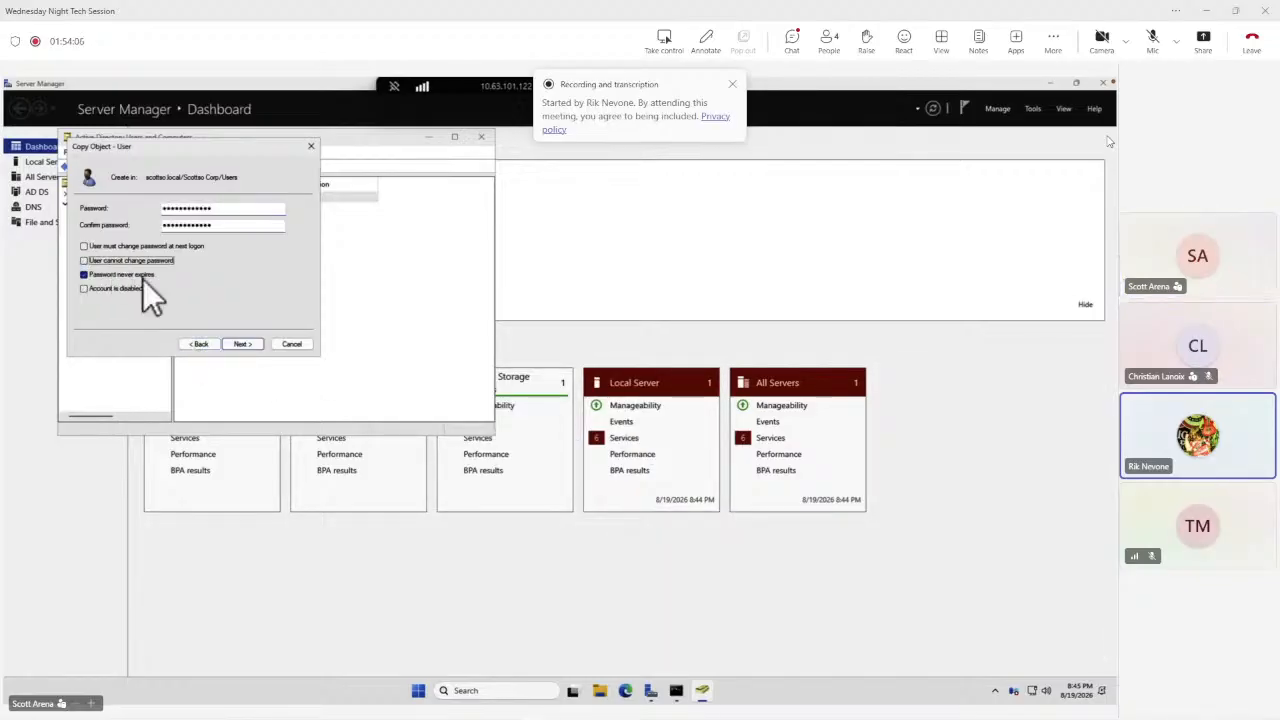
pyautogui.click(238, 344)
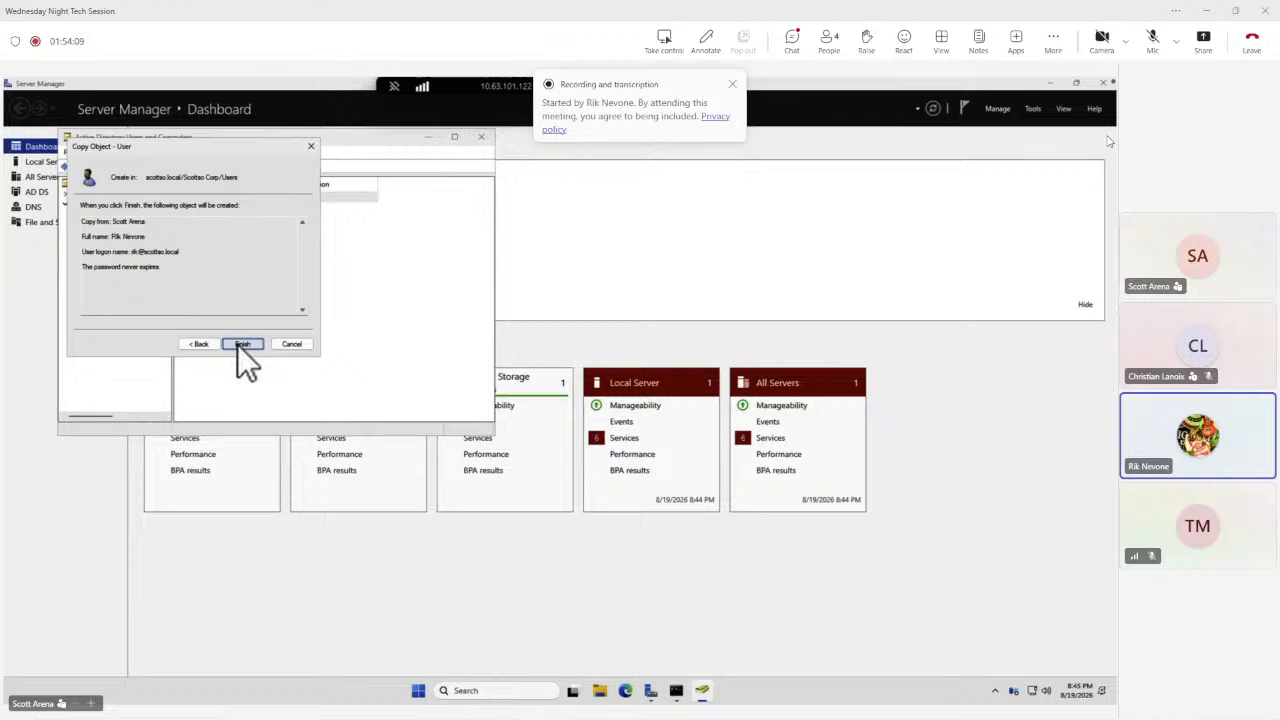
pyautogui.click(240, 344)
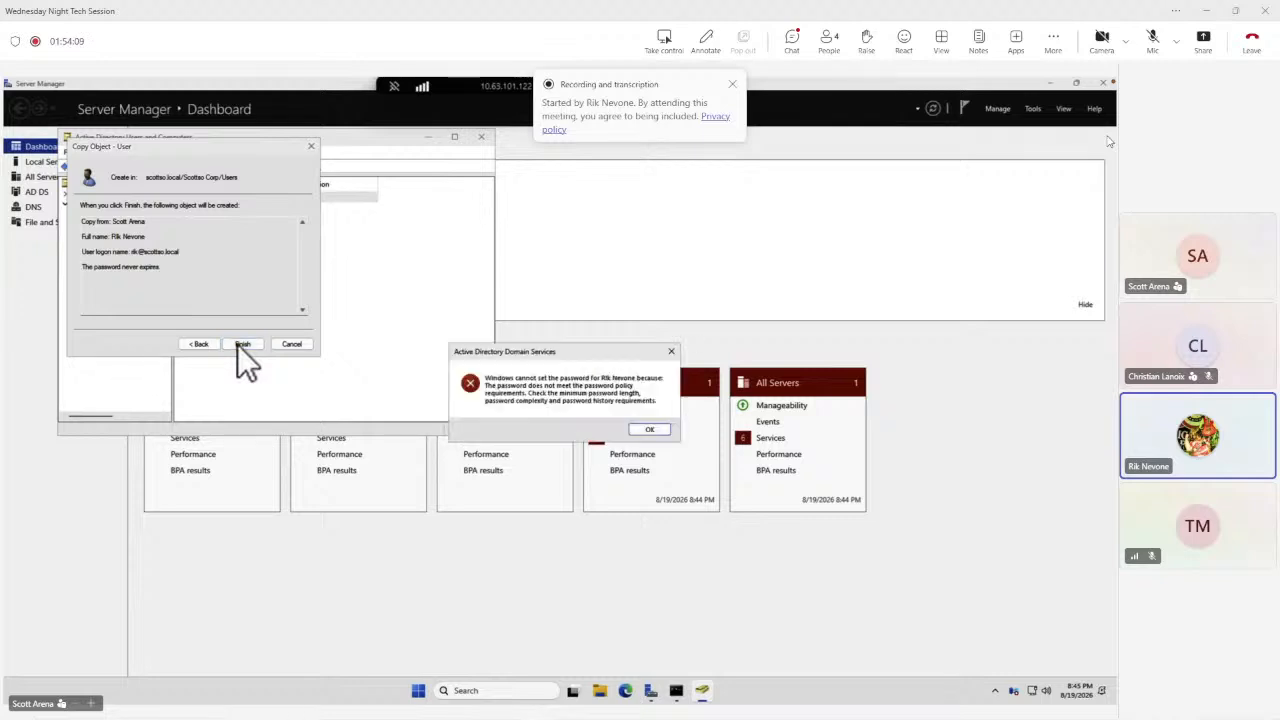
pyautogui.click(649, 430)
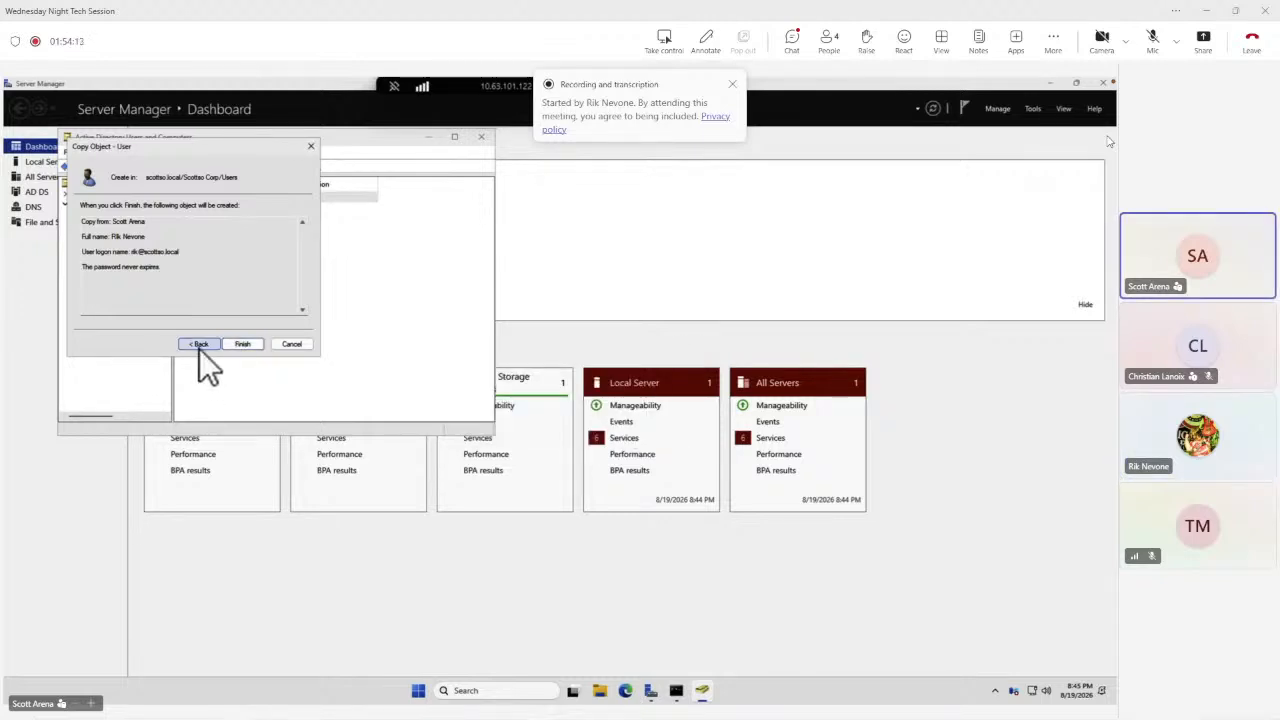
pyautogui.click(199, 346)
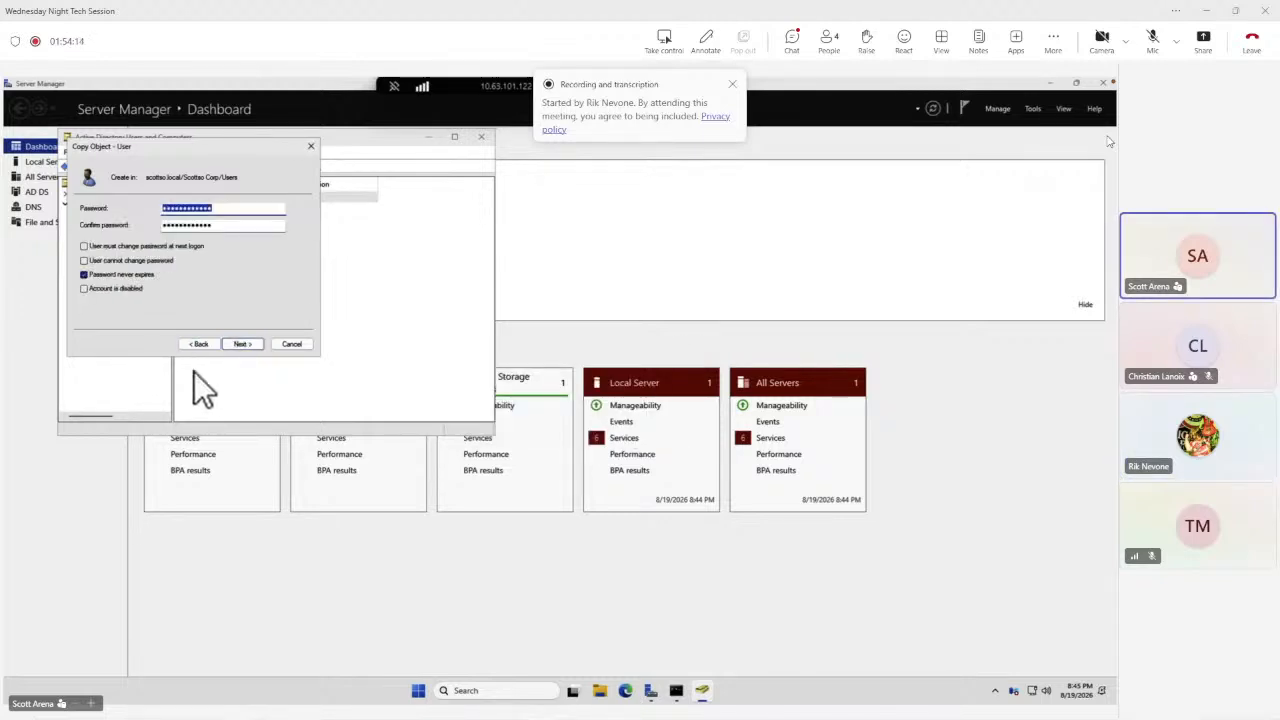
# Re-enter and confirm a stronger account password, then finish creating the copied user.
pyautogui.click(233, 208)
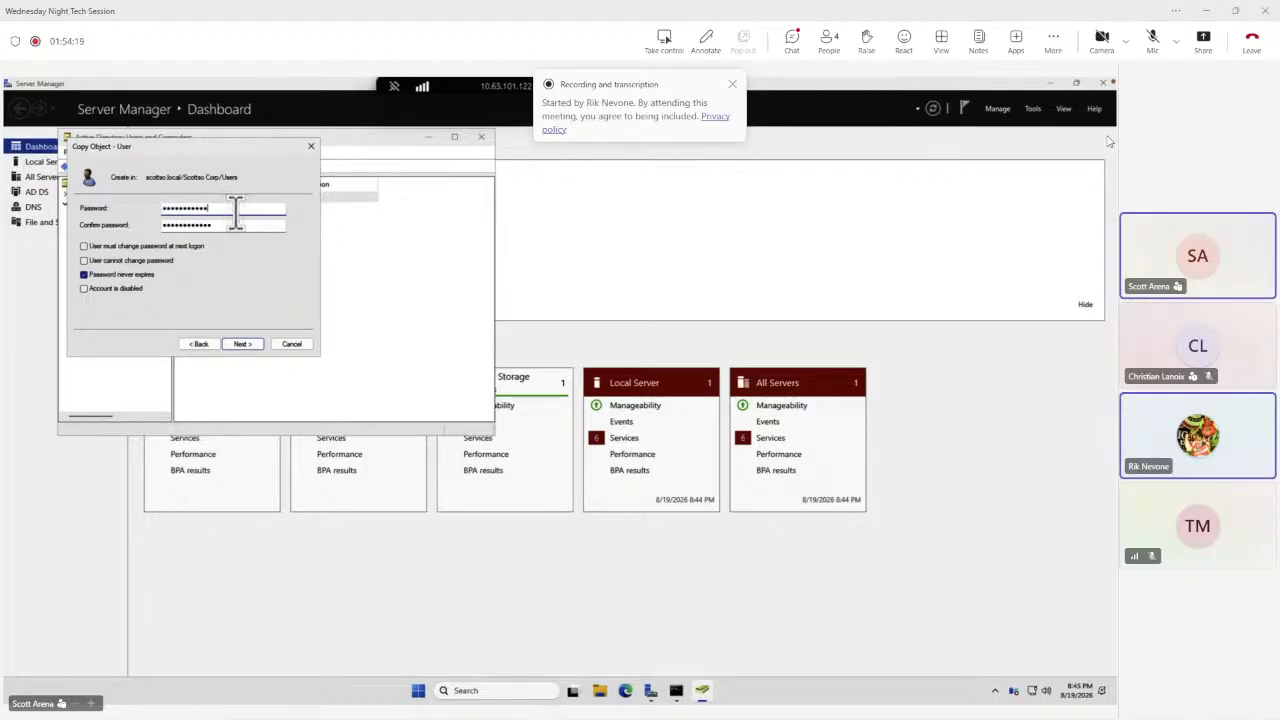
pyautogui.press('BackSpace')
pyautogui.press('BackSpace')
pyautogui.press('BackSpace')
pyautogui.press('BackSpace')
pyautogui.press('BackSpace')
pyautogui.press('BackSpace')
pyautogui.press('BackSpace')
pyautogui.press('BackSpace')
pyautogui.press('BackSpace')
pyautogui.press('BackSpace')
pyautogui.press('BackSpace')
pyautogui.press('BackSpace')
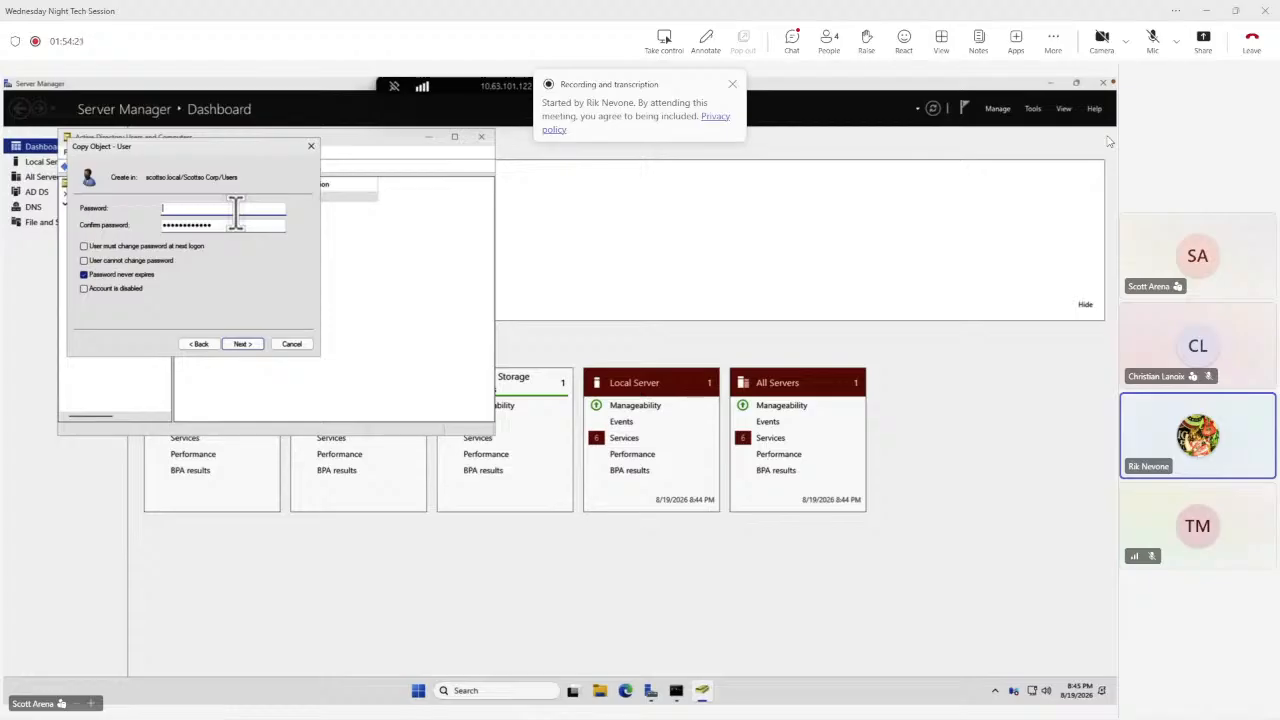
pyautogui.write('Prw0r')
pyautogui.press('Tab')
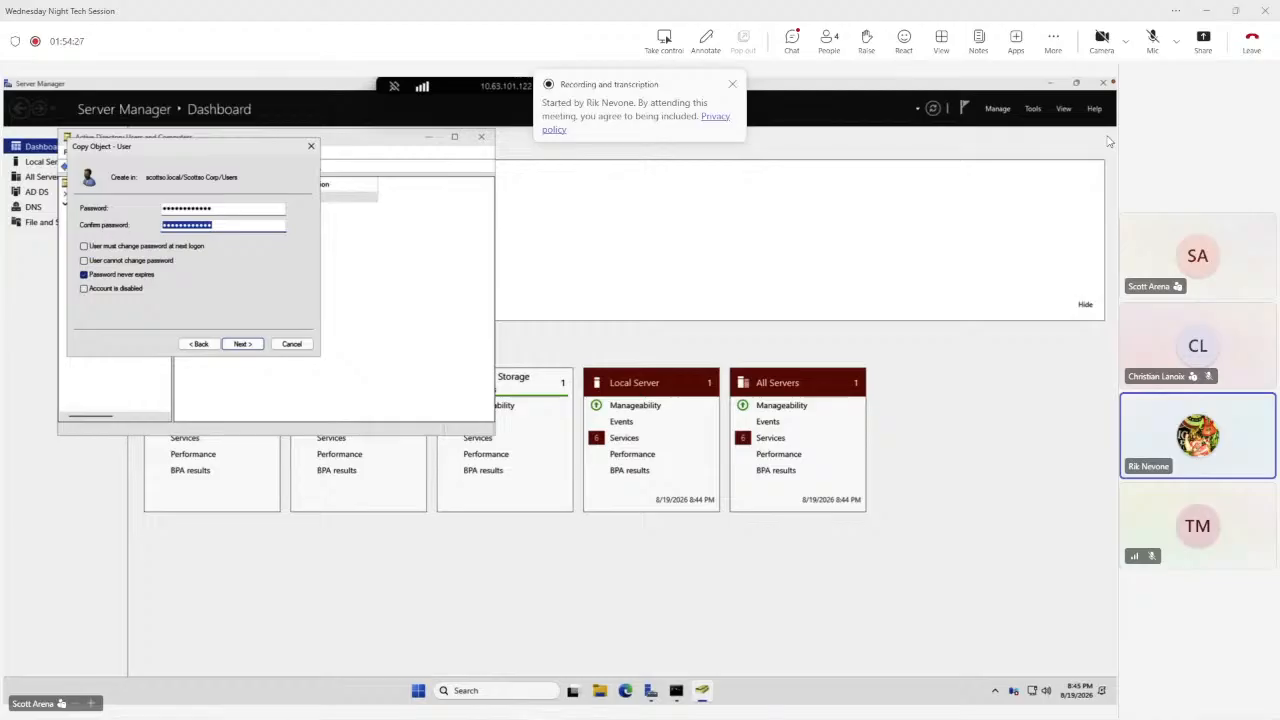
pyautogui.write('P@ssw')
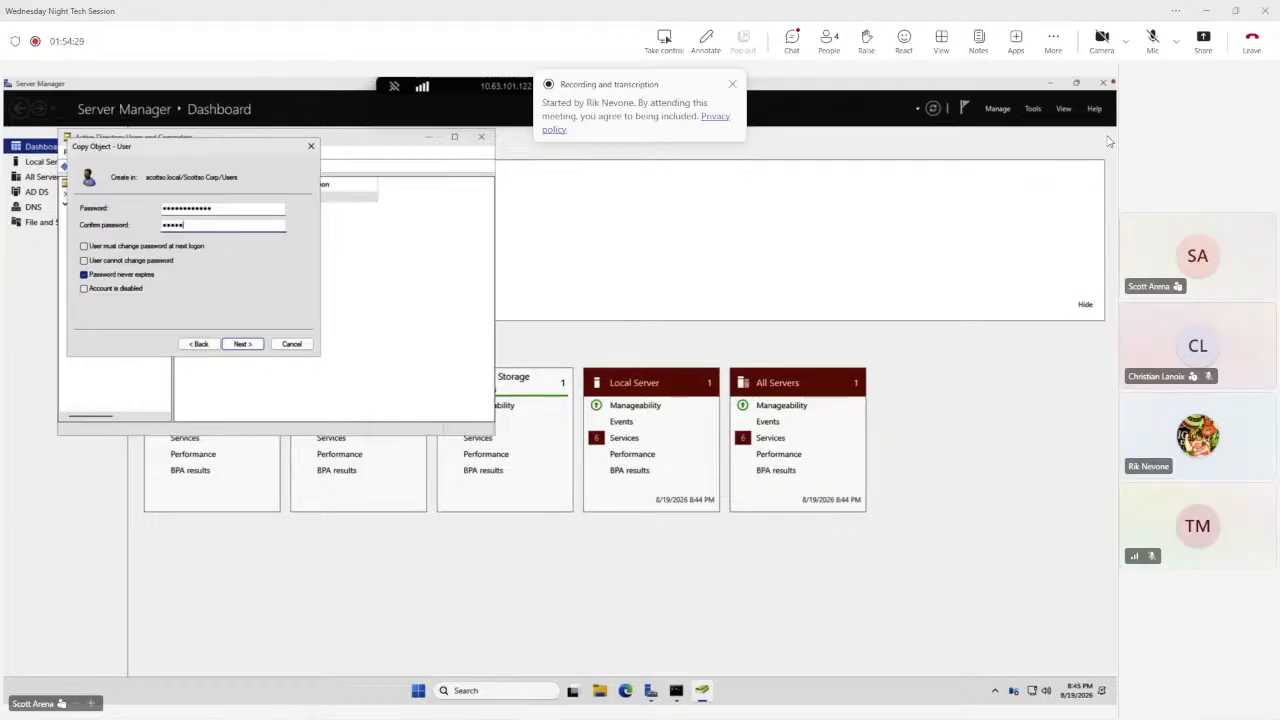
pyautogui.write('0rd20')
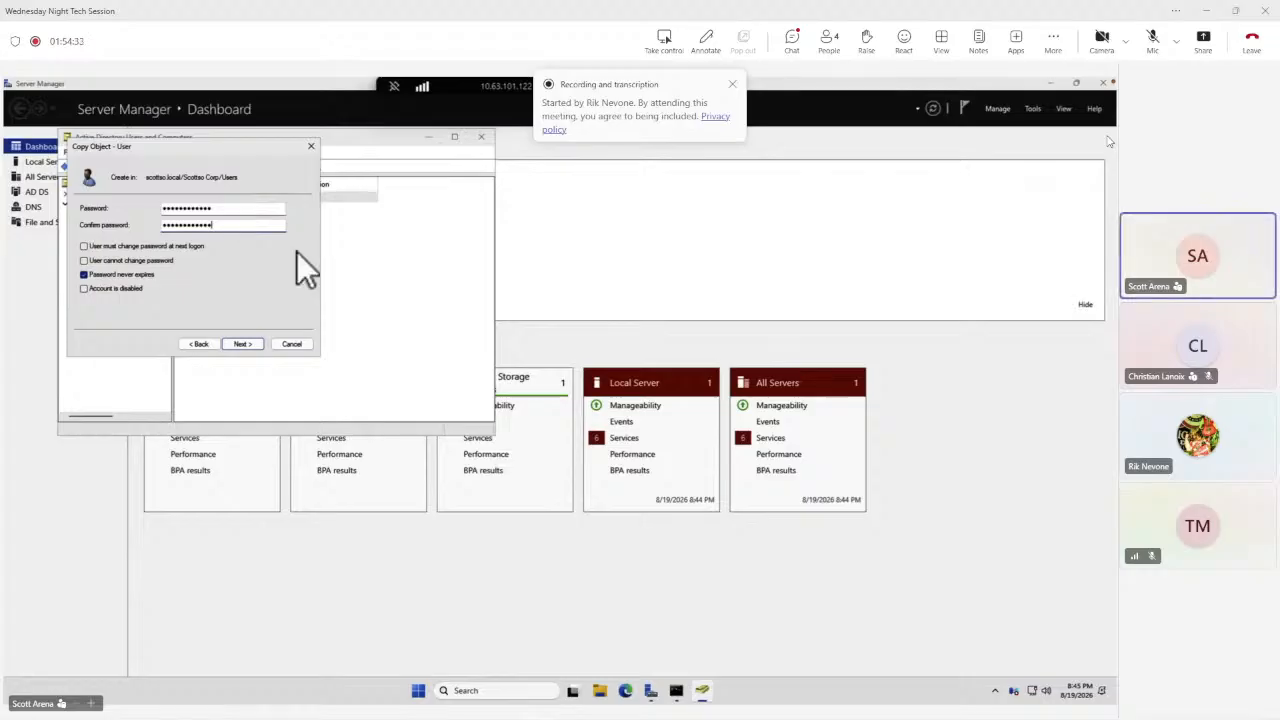
pyautogui.click(238, 343)
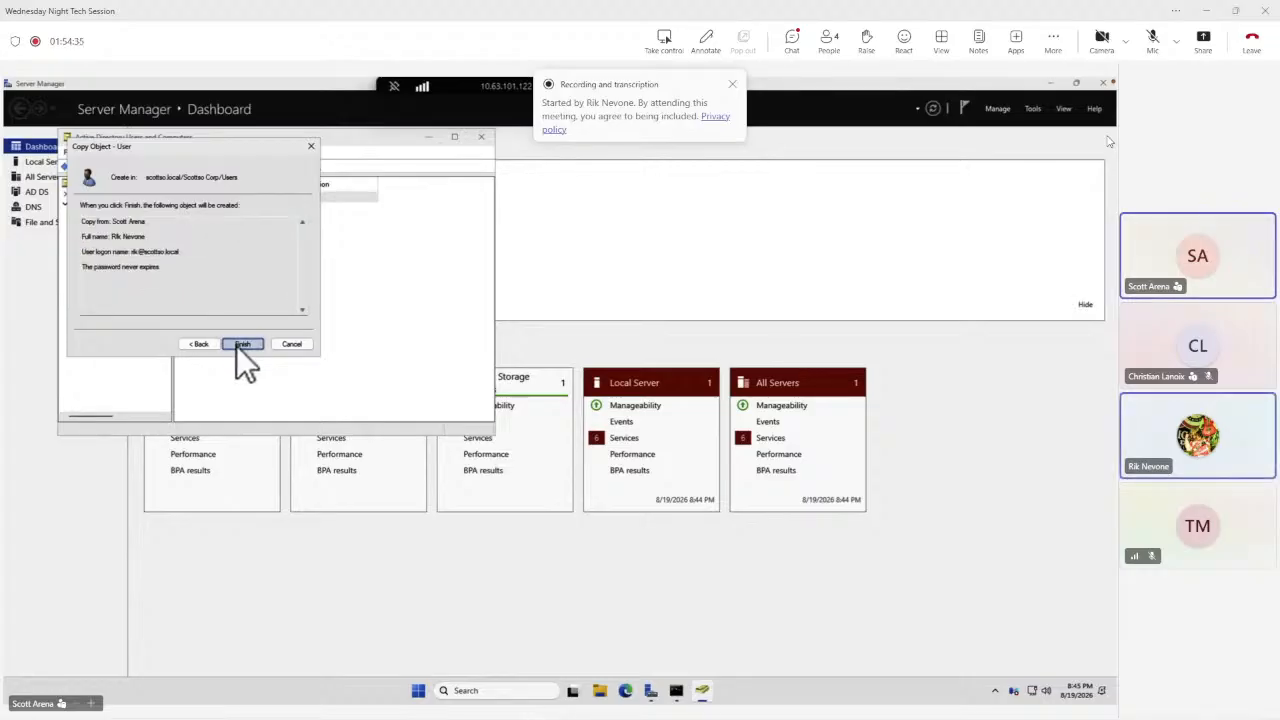
pyautogui.click(240, 344)
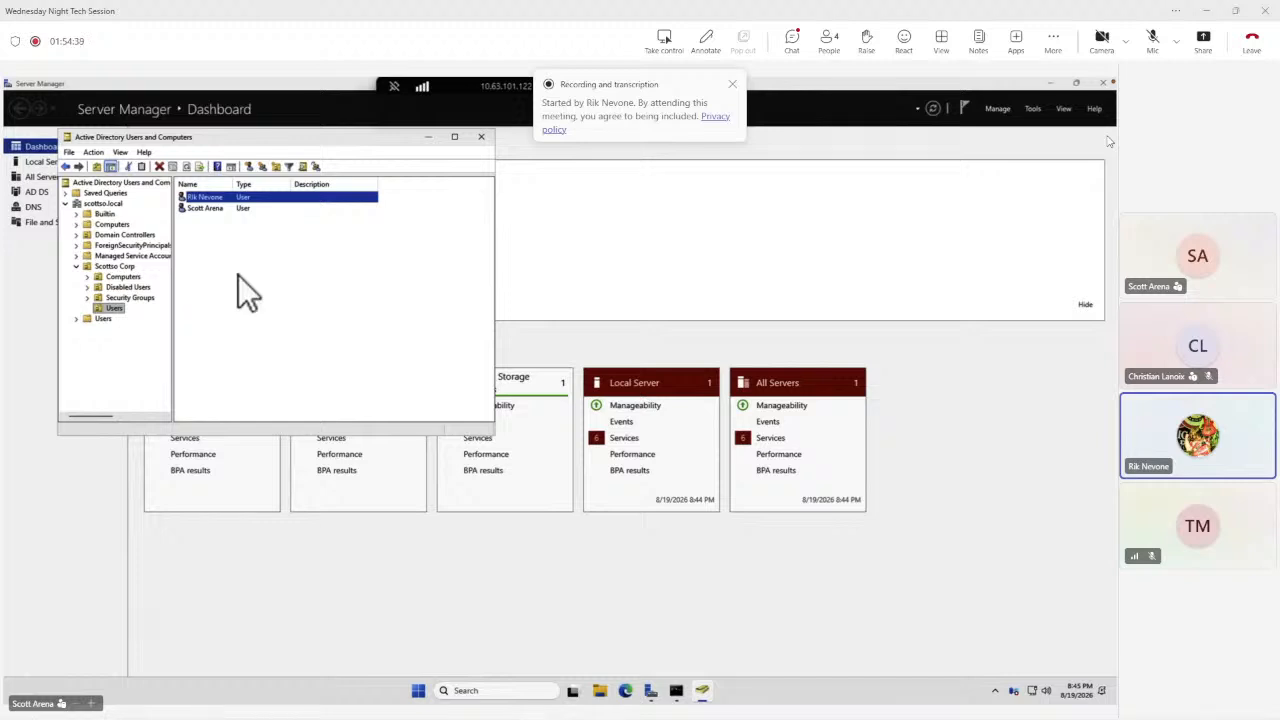
# Open the new user's properties, review its Member Of groups, and close the dialog.
pyautogui.doubleClick(220, 196)
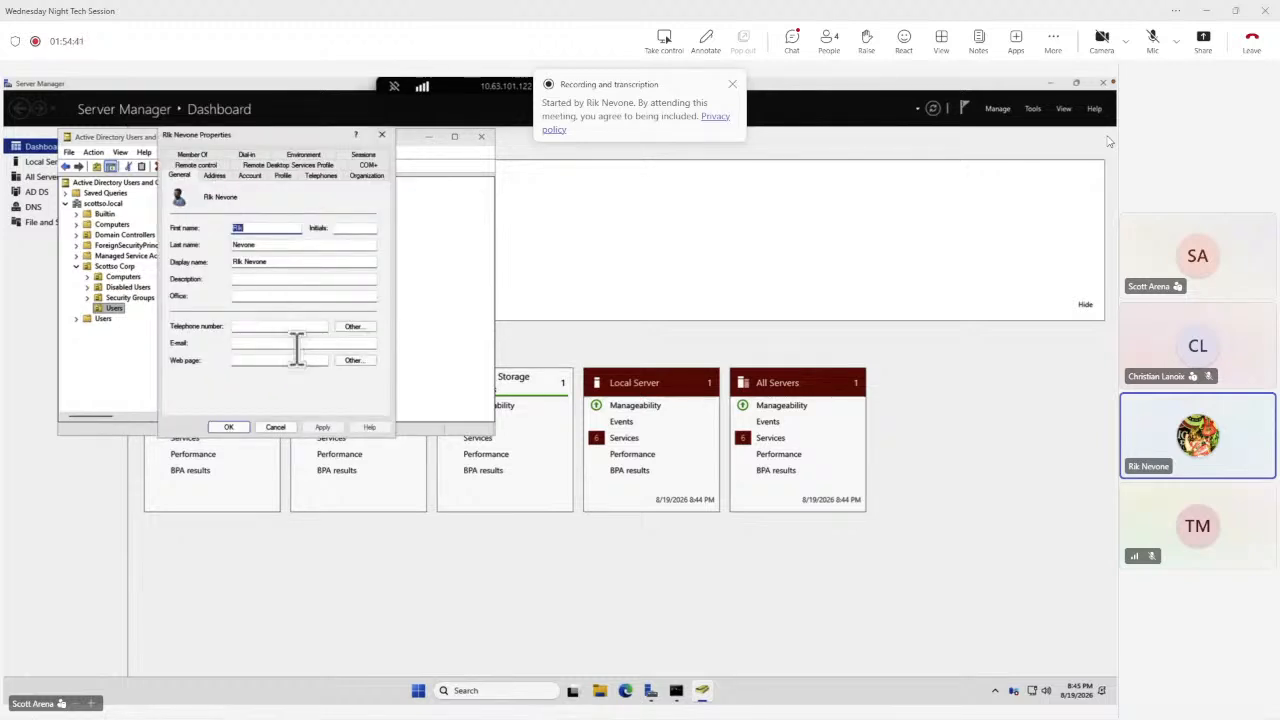
pyautogui.click(192, 154)
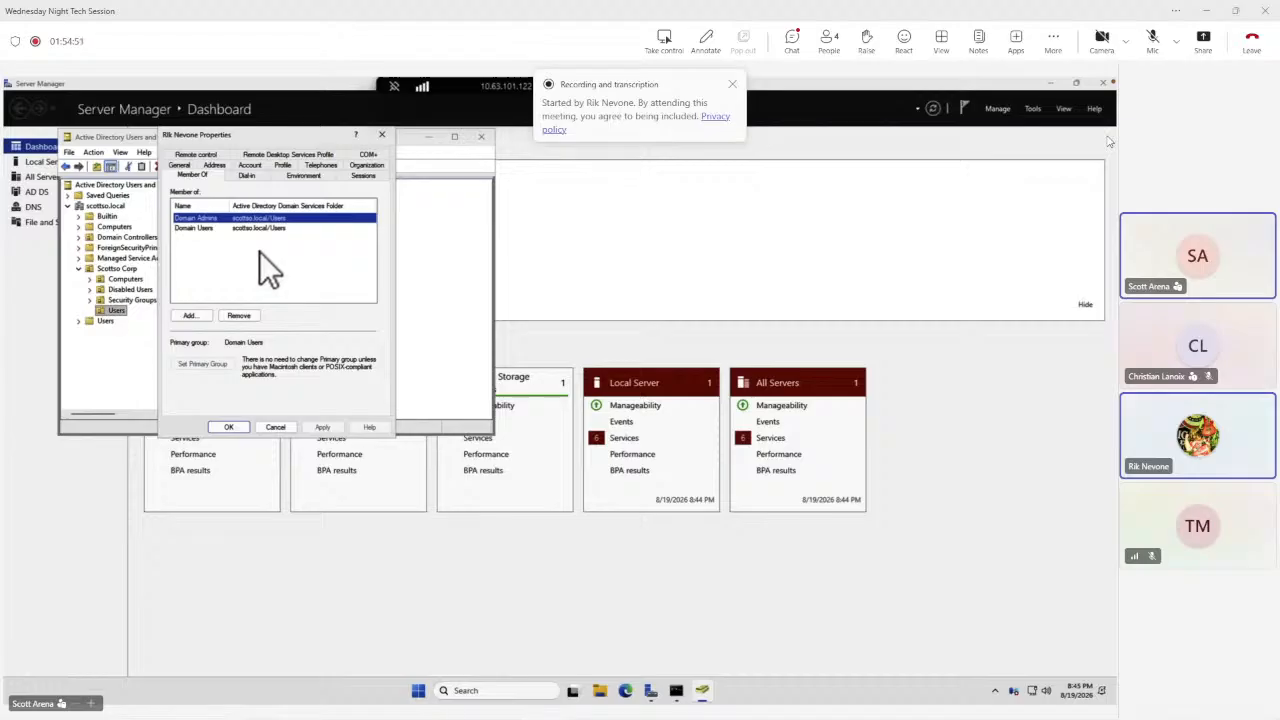
pyautogui.click(229, 427)
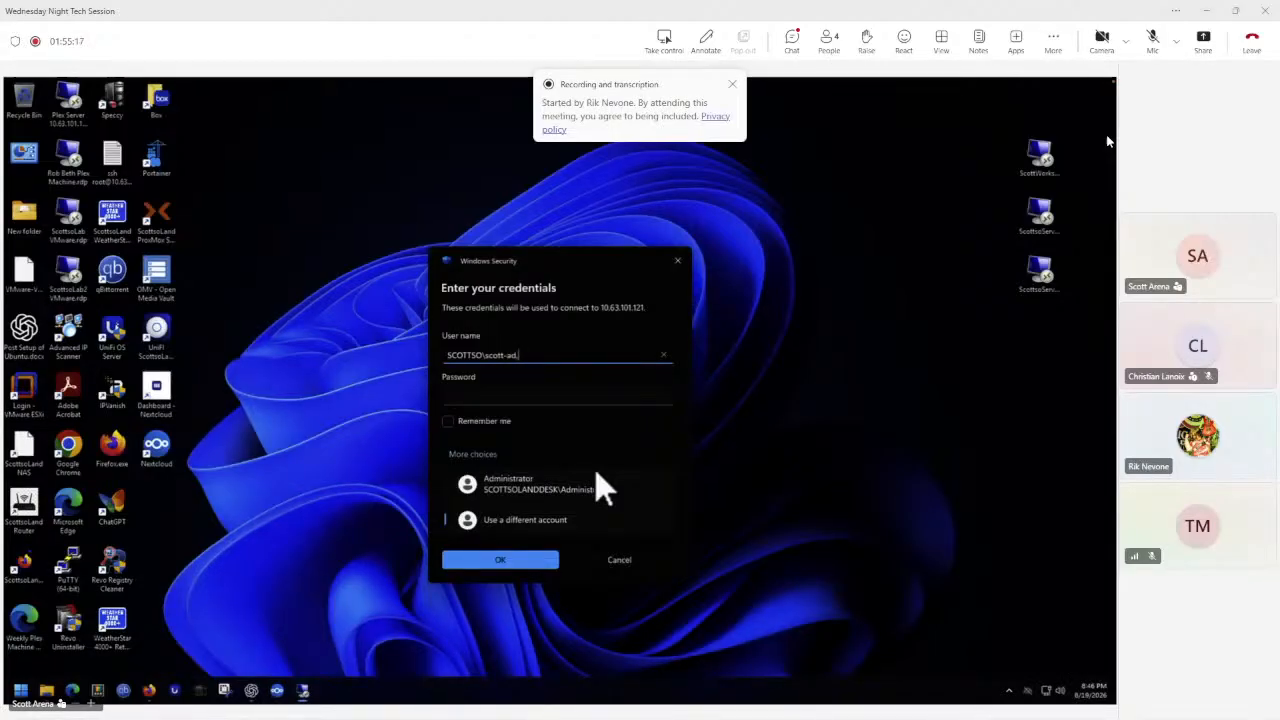
# Sign in to the ScottsoServer1 Remote Desktop session with the domain admin username and password, accepting the certificate warning.
pyautogui.write('min')
pyautogui.press('Tab')
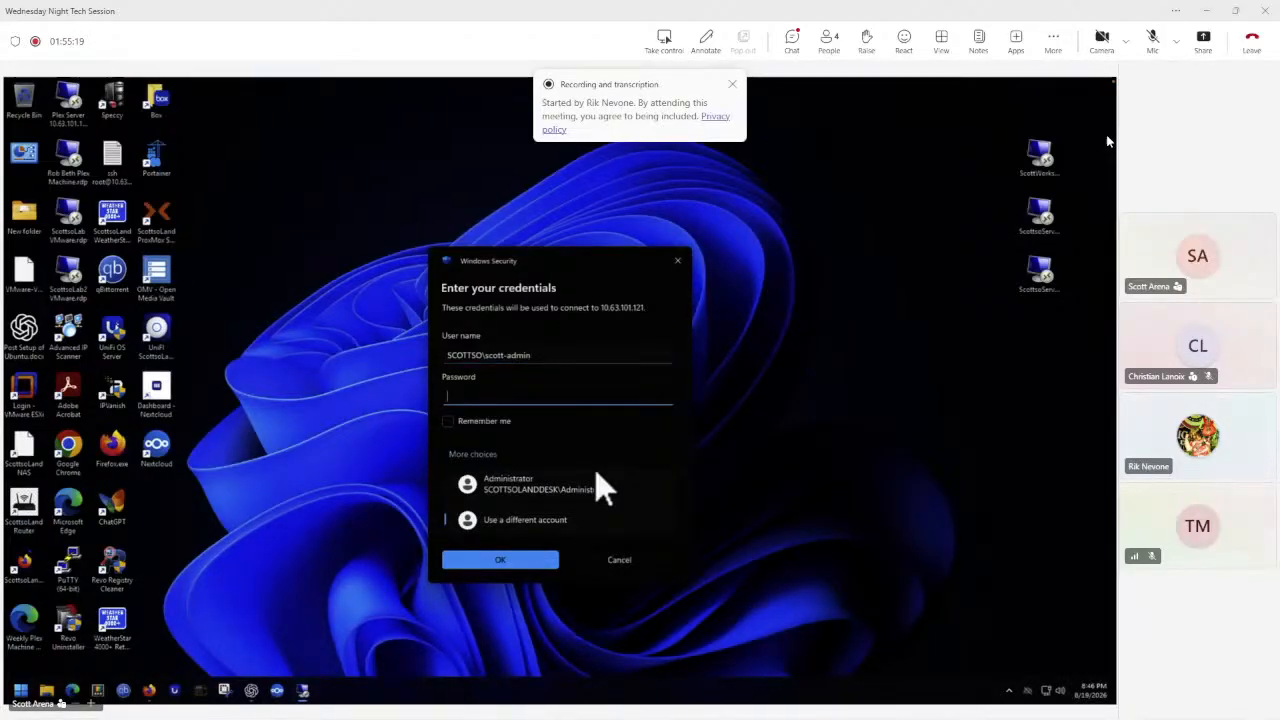
pyautogui.write('••••••••••')
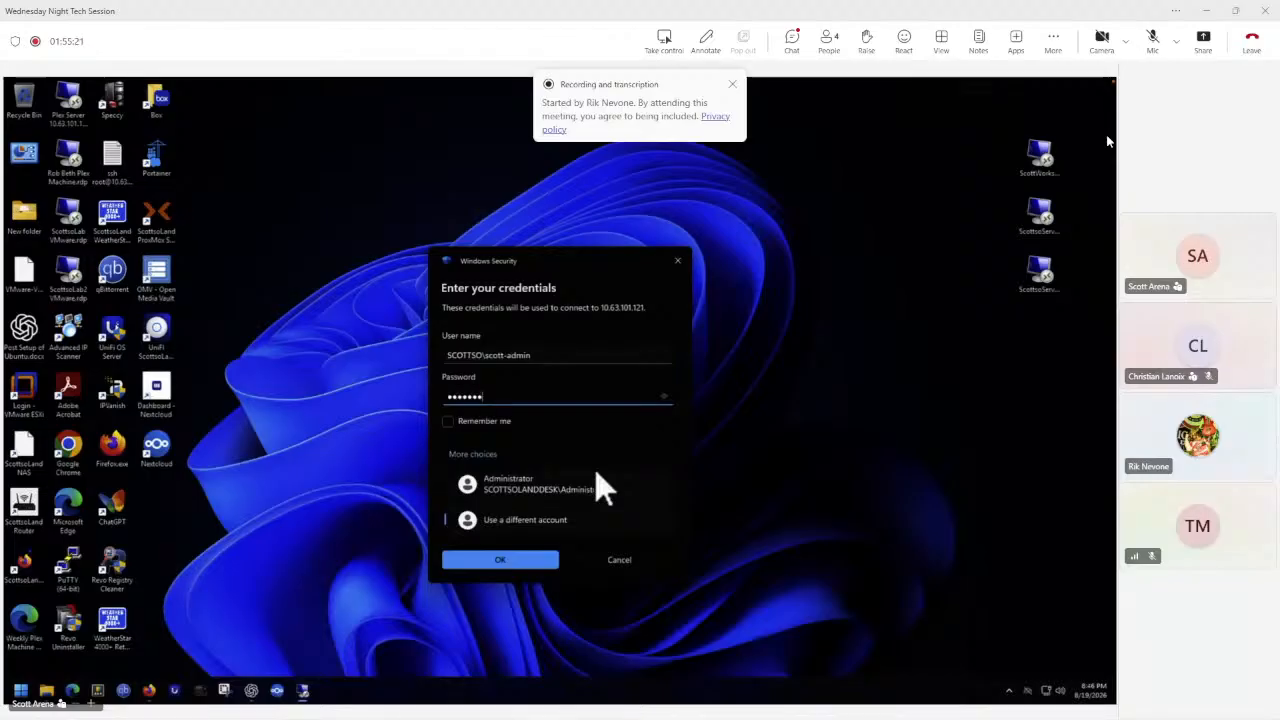
pyautogui.press('Return')
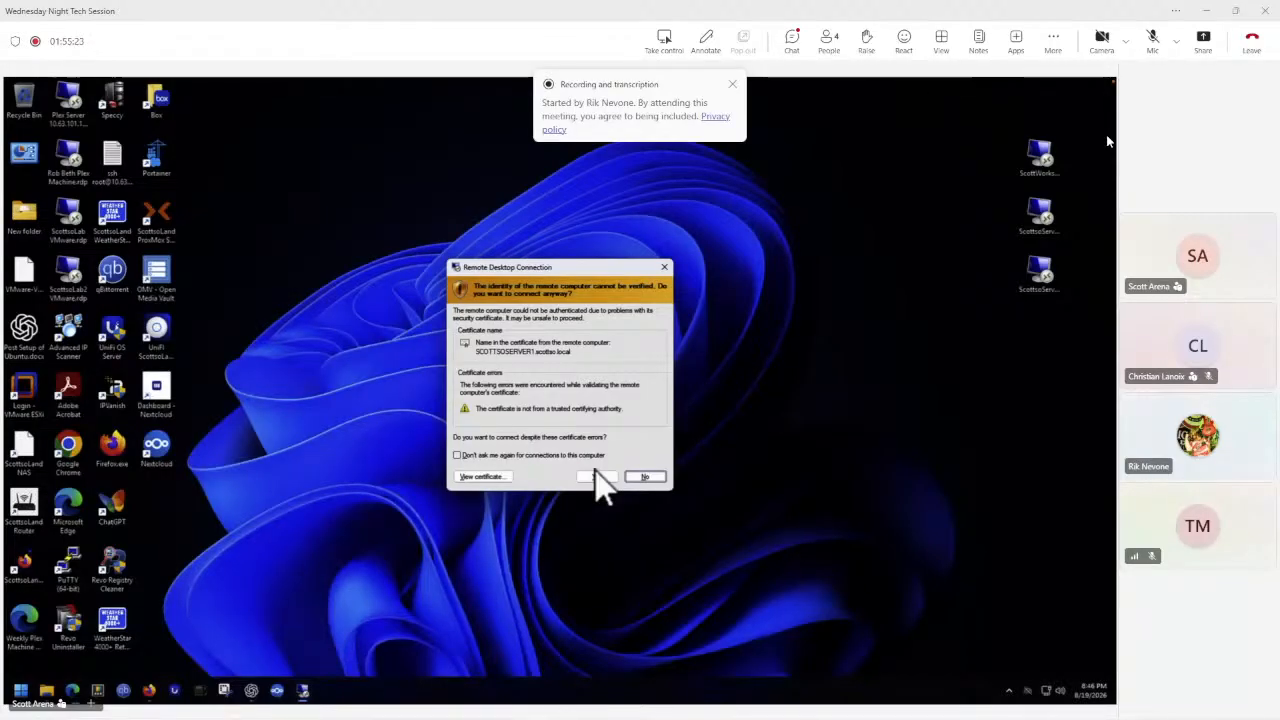
pyautogui.click(598, 477)
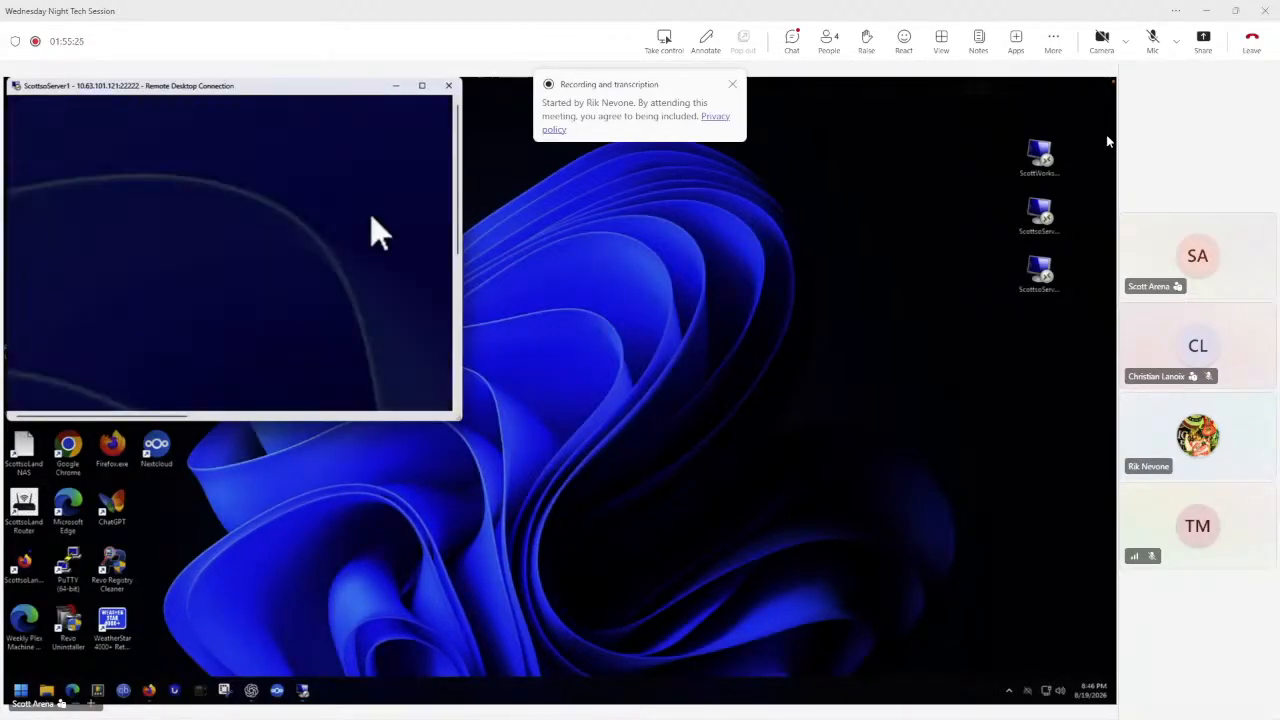
# Maximize the ScottsoServer1 session, open Active Directory Users and Computers, and browse to scottso.local > Scottso Corp > Users.
pyautogui.click(422, 86)
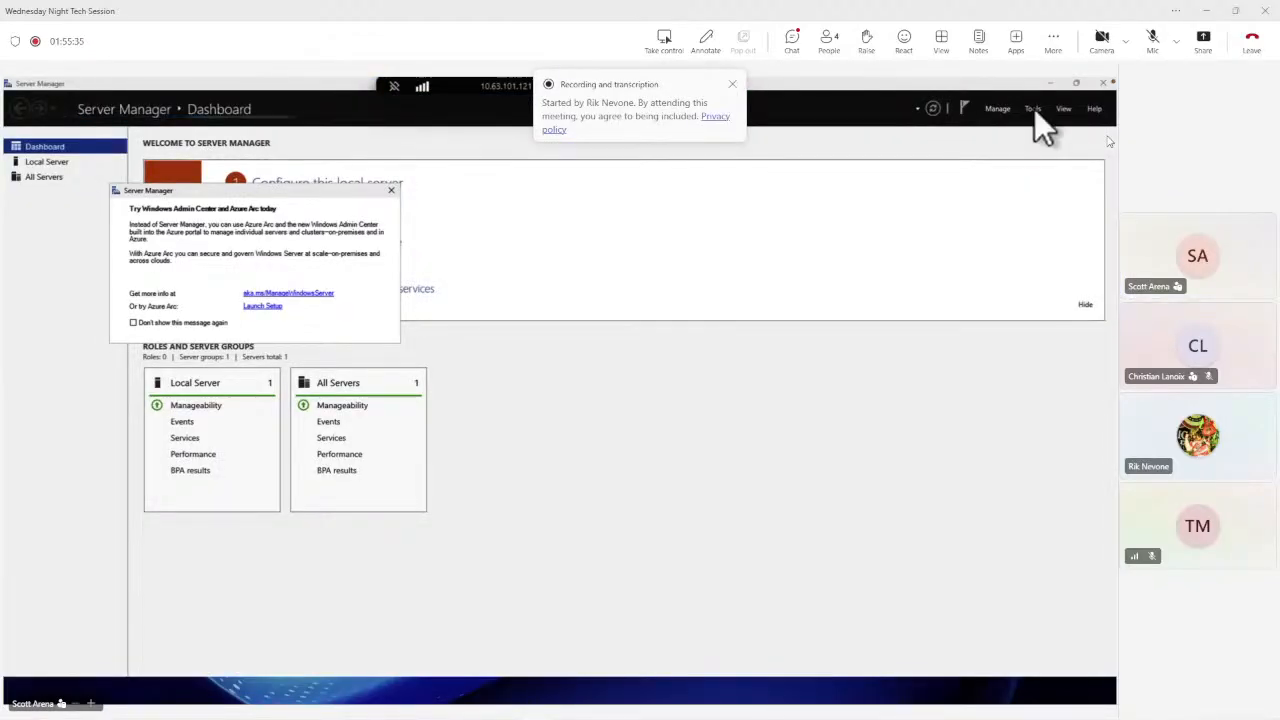
pyautogui.click(1033, 108)
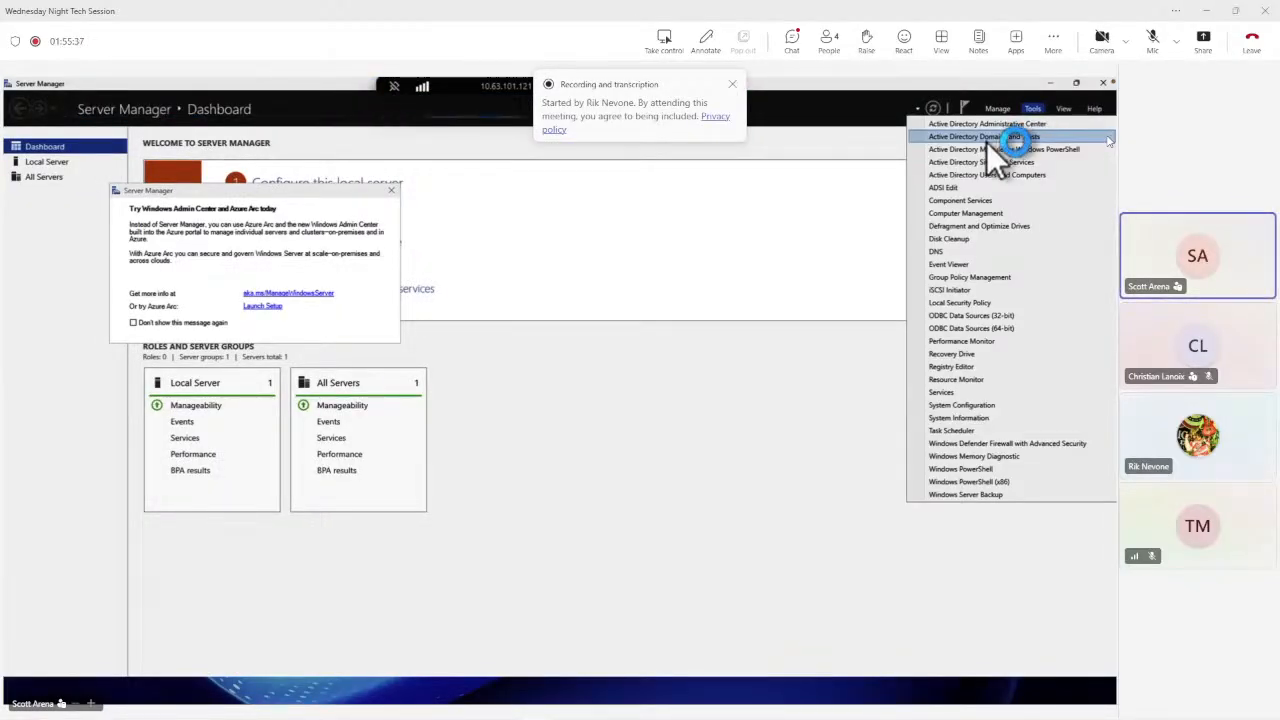
pyautogui.click(986, 174)
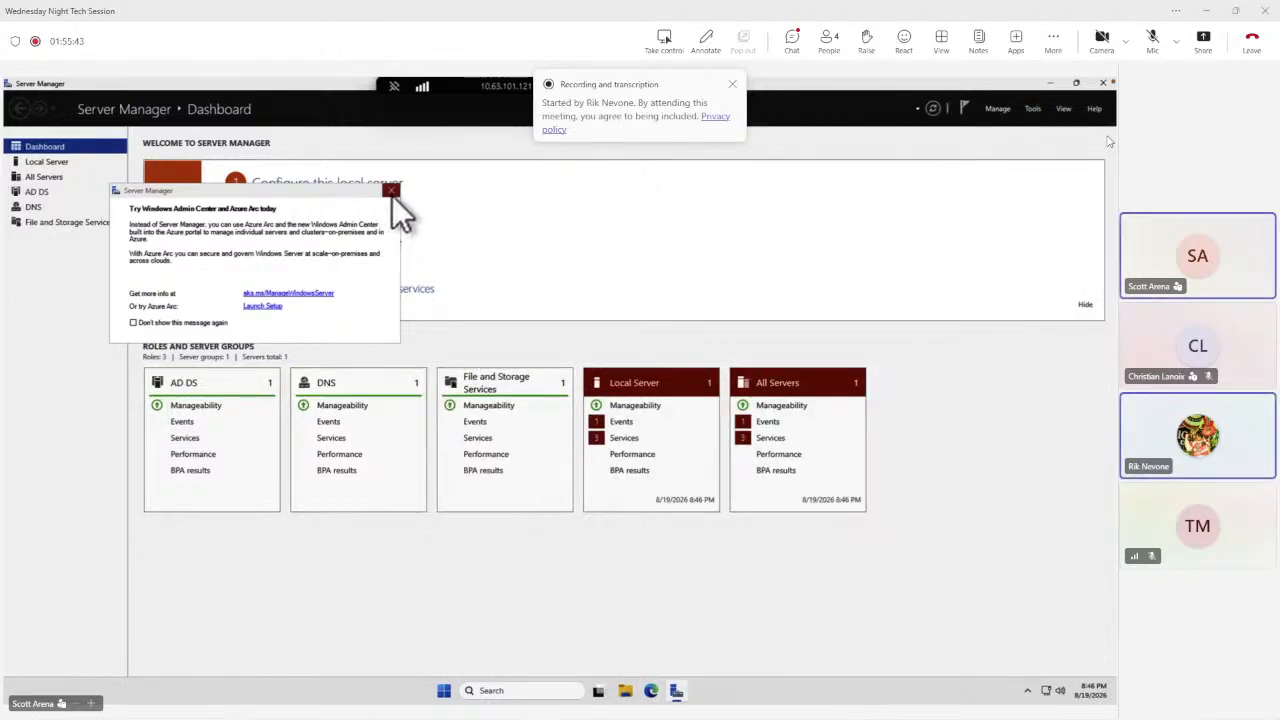
pyautogui.click(391, 190)
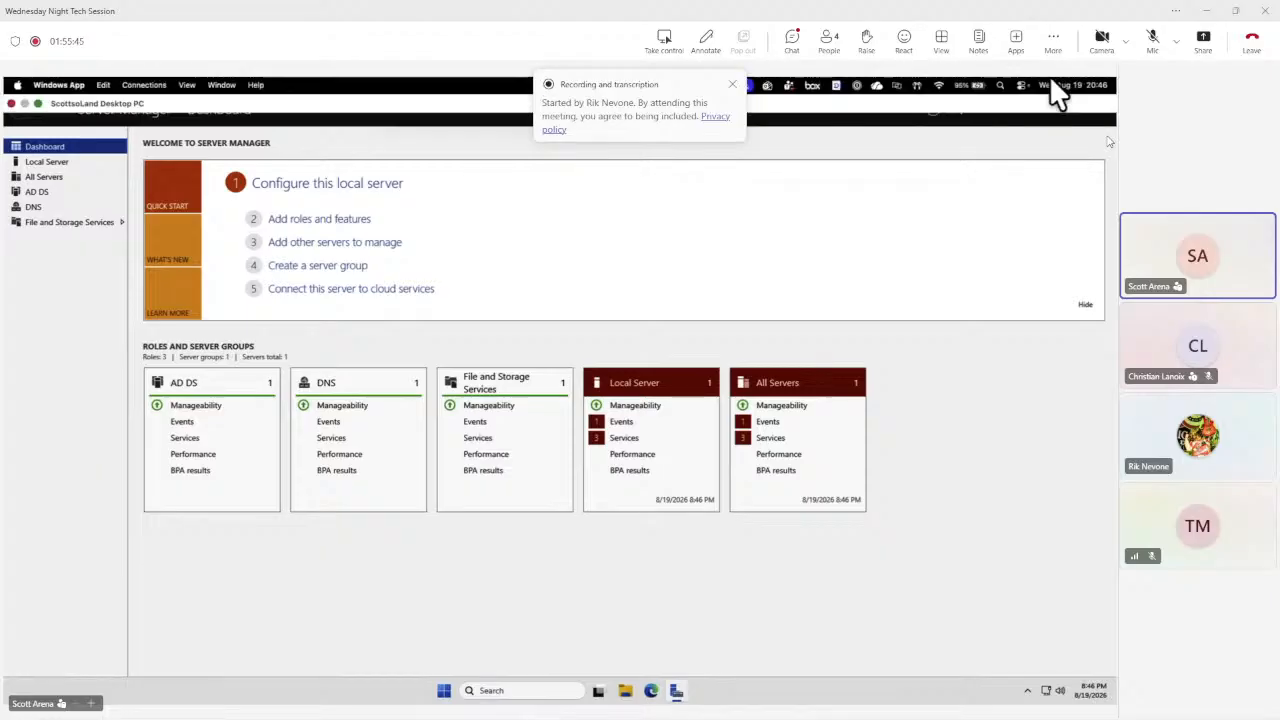
pyautogui.click(1036, 107)
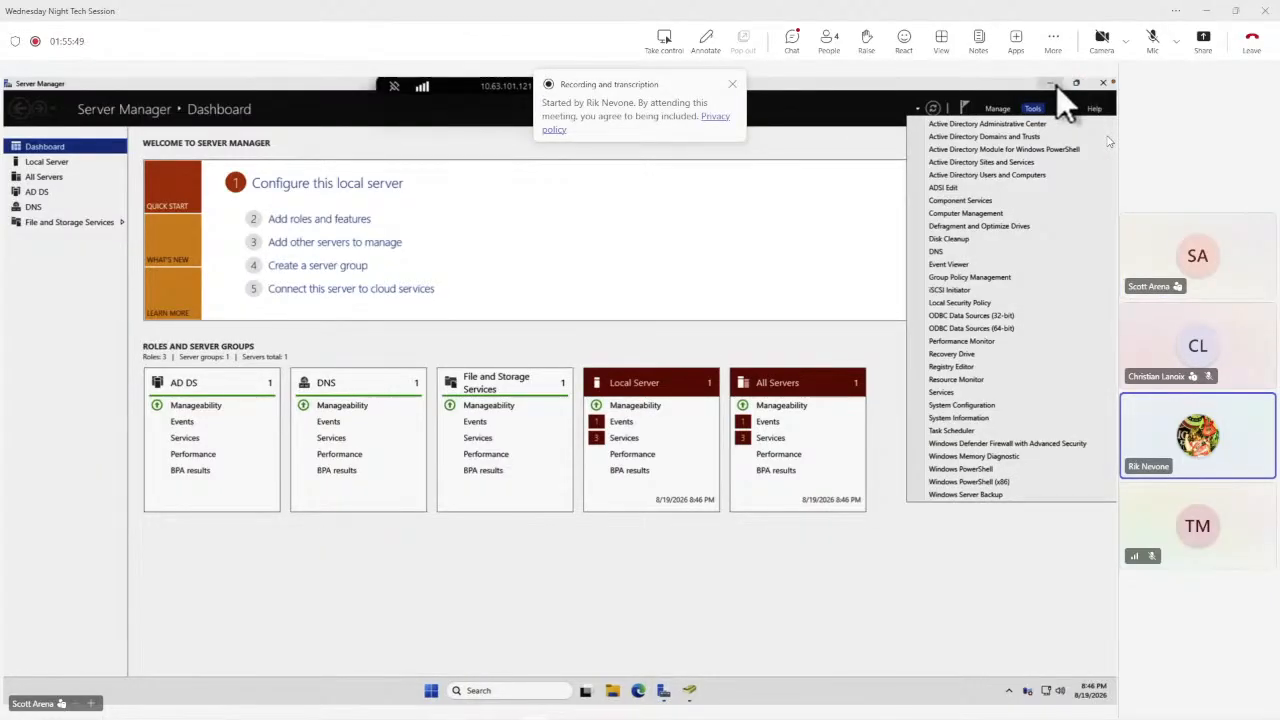
pyautogui.click(689, 693)
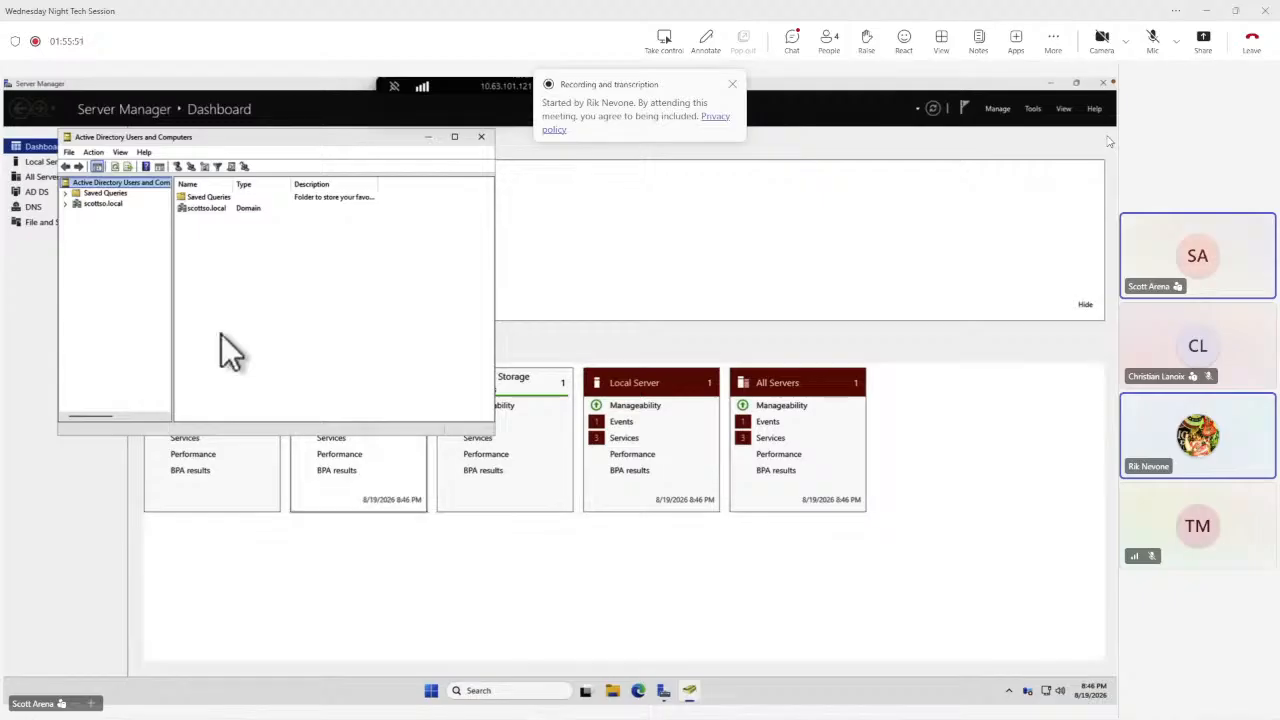
pyautogui.click(65, 204)
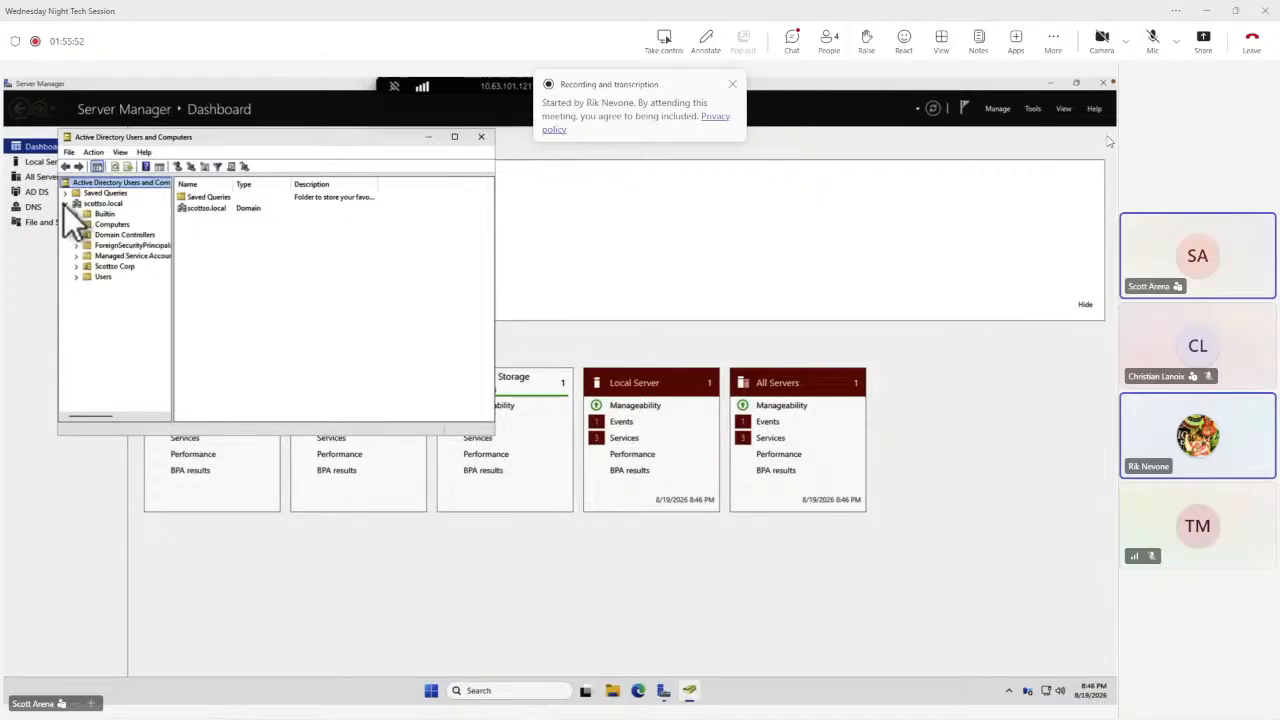
pyautogui.click(101, 268)
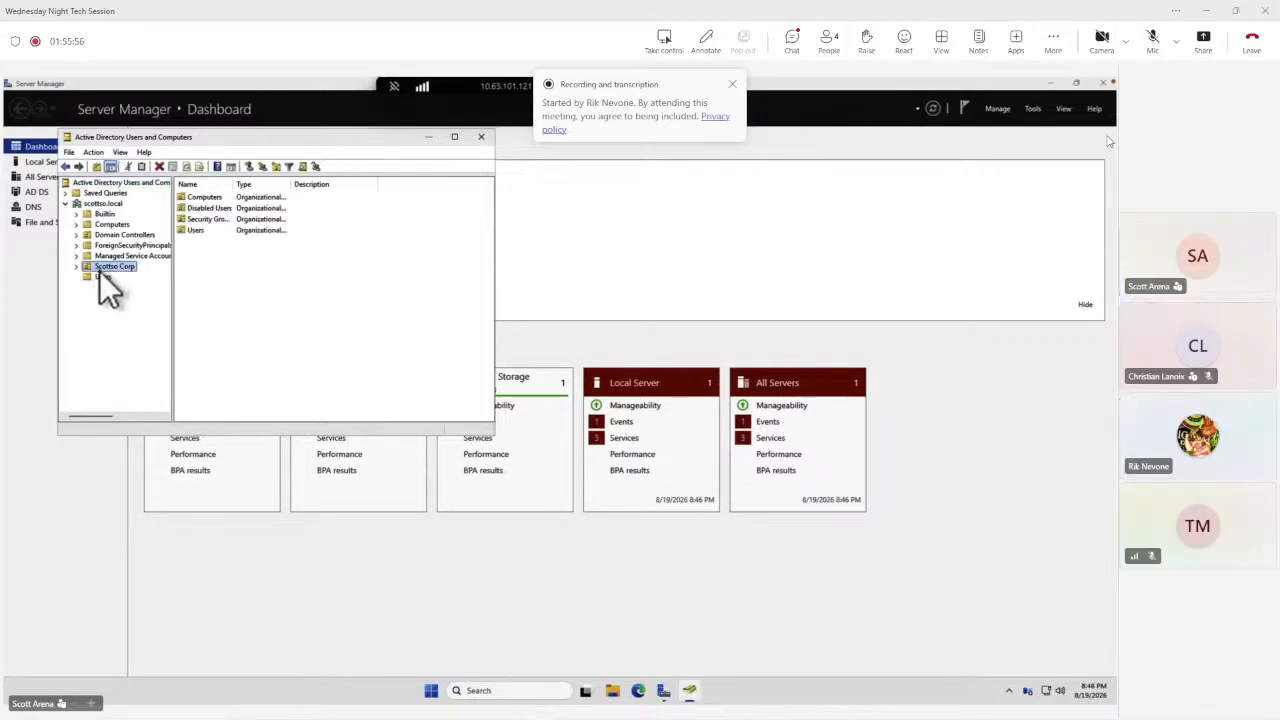
pyautogui.doubleClick(199, 230)
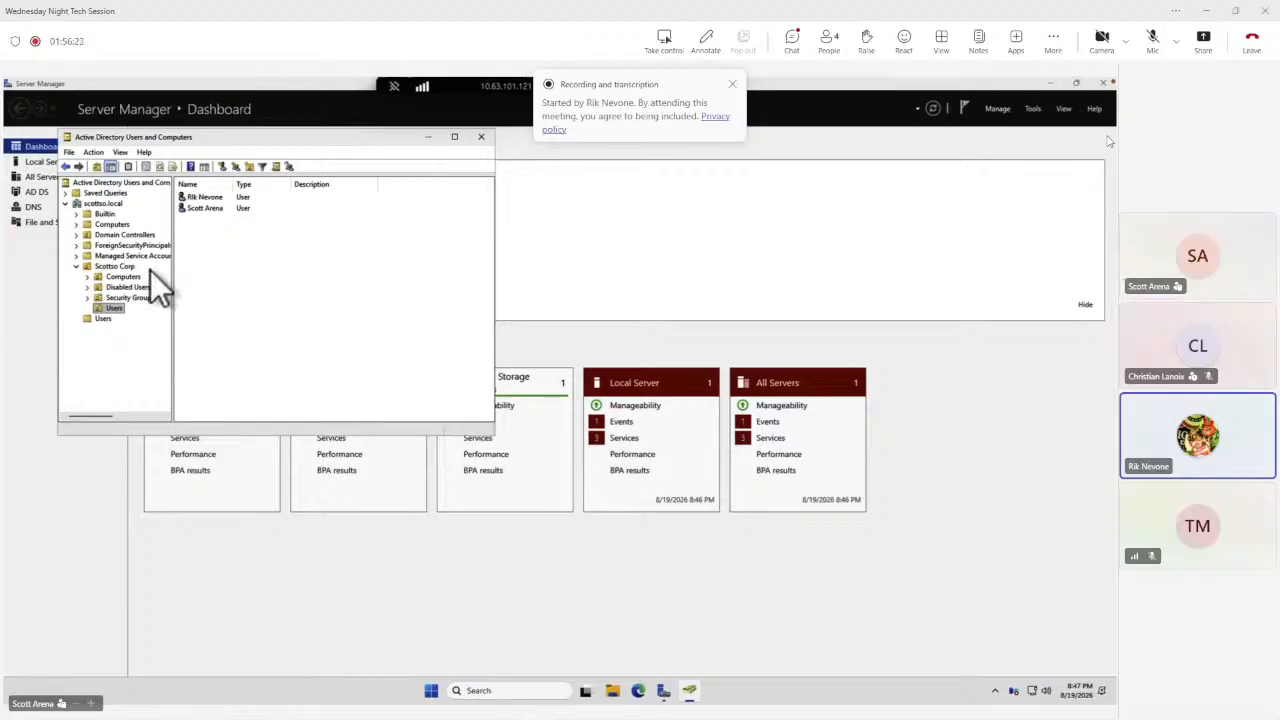
# Minimize Server Manager and launch the ldp tool from the Start menu search.
pyautogui.click(1054, 84)
pyautogui.click(1053, 83)
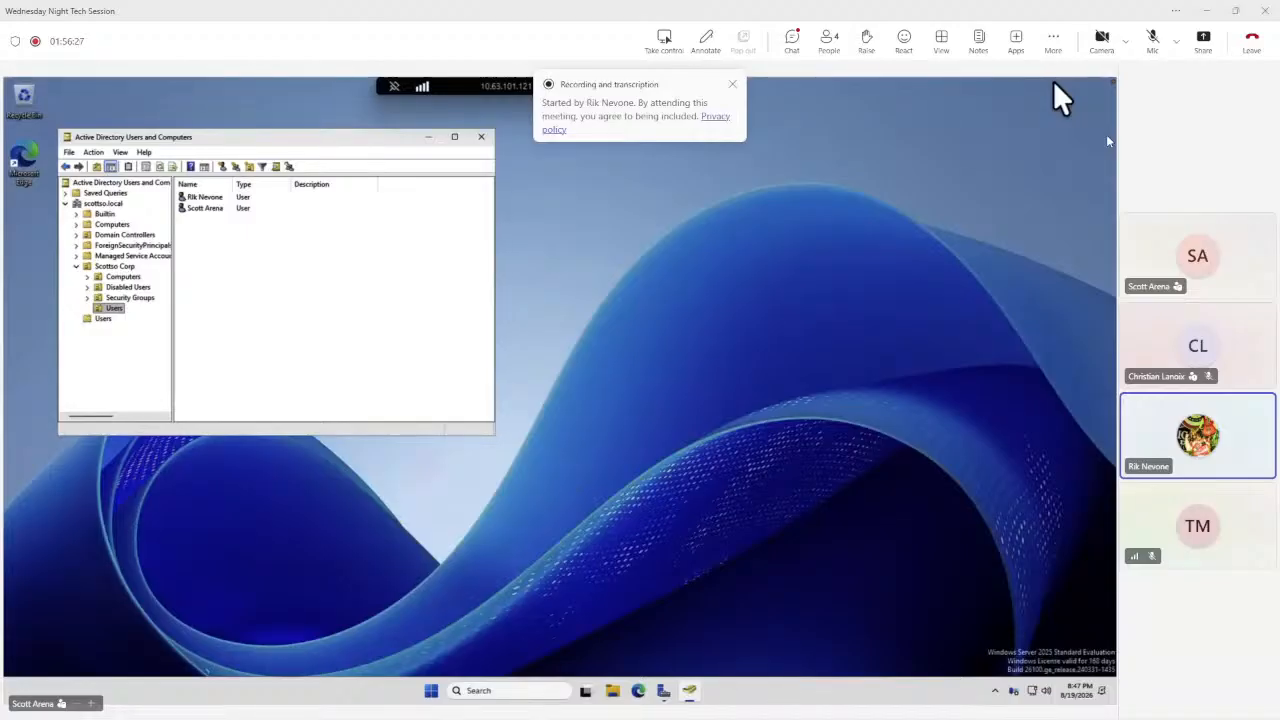
pyautogui.click(431, 690)
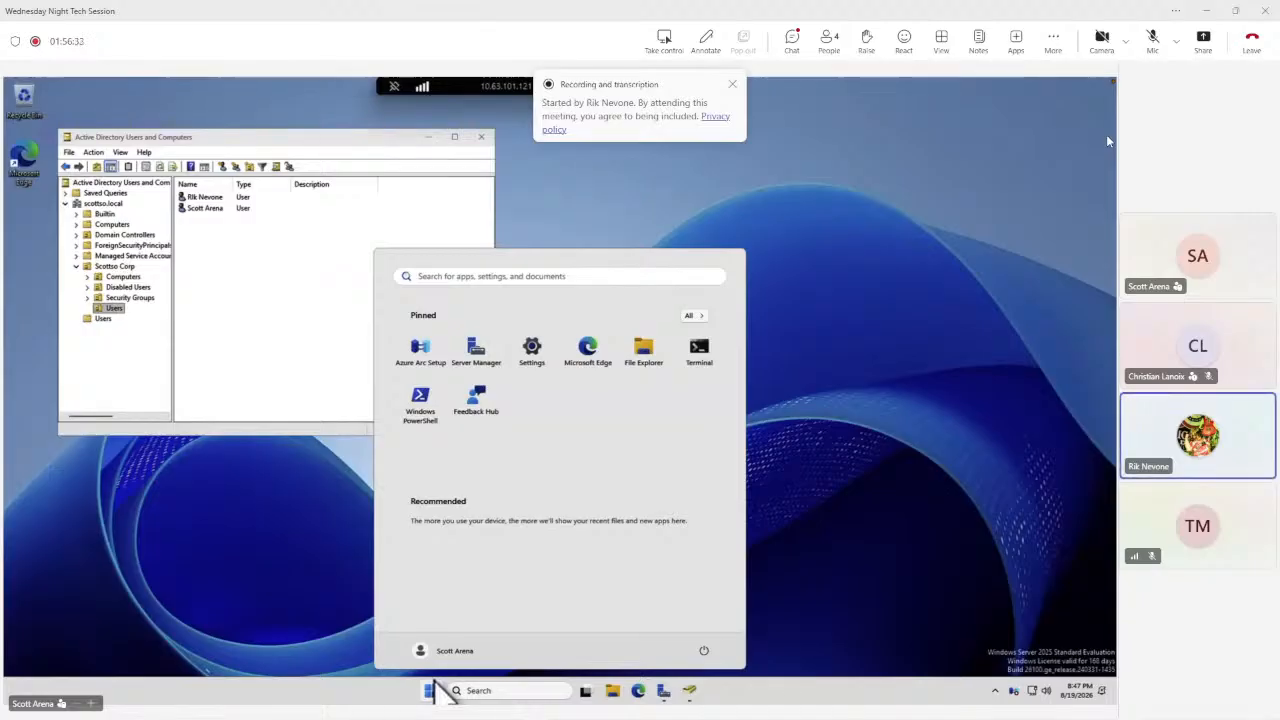
pyautogui.write('ldp')
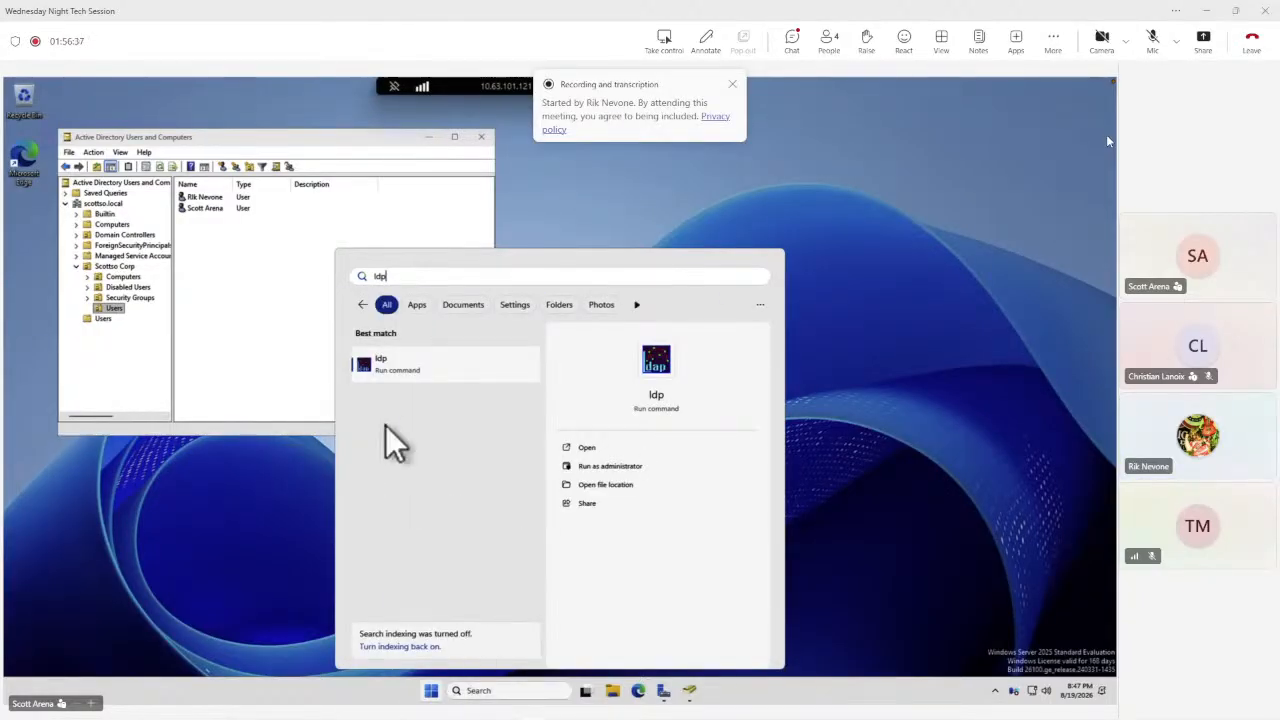
pyautogui.click(379, 362)
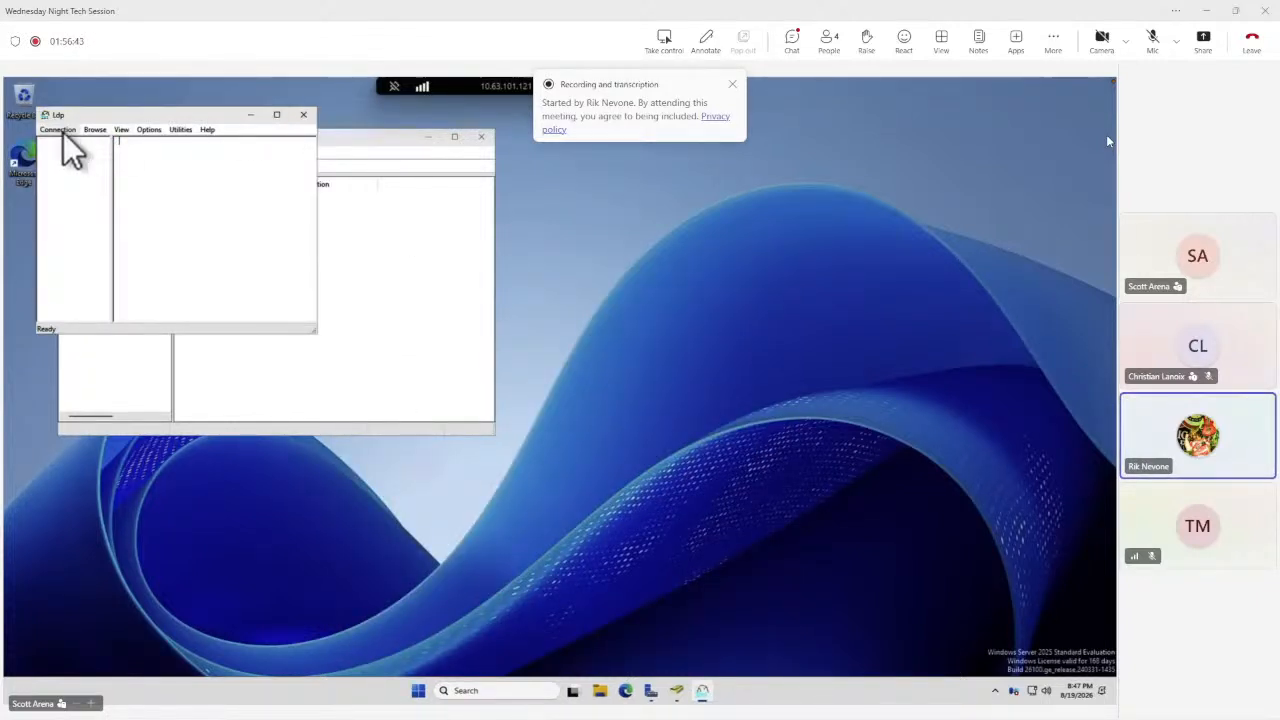
pyautogui.moveTo(126, 114); pyautogui.dragTo(239, 278)
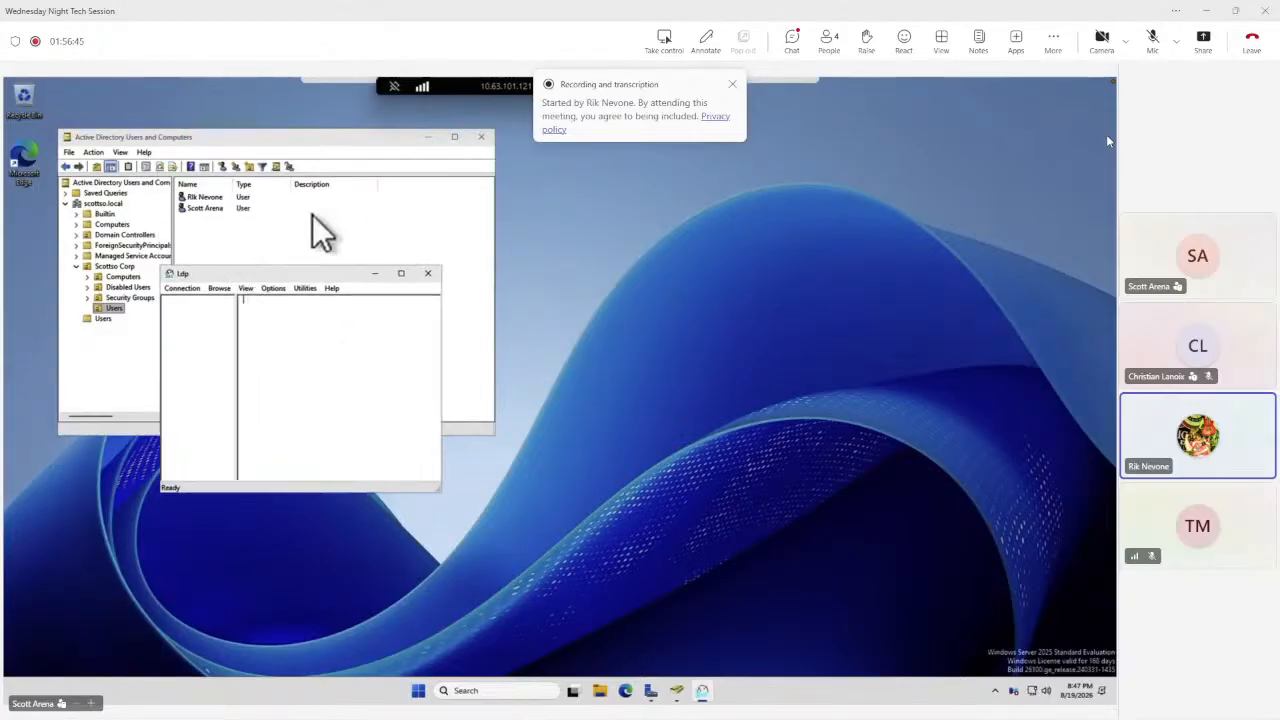
# Connect ldp to server 10.63.101.122 on port 389.
pyautogui.click(183, 289)
pyautogui.click(192, 303)
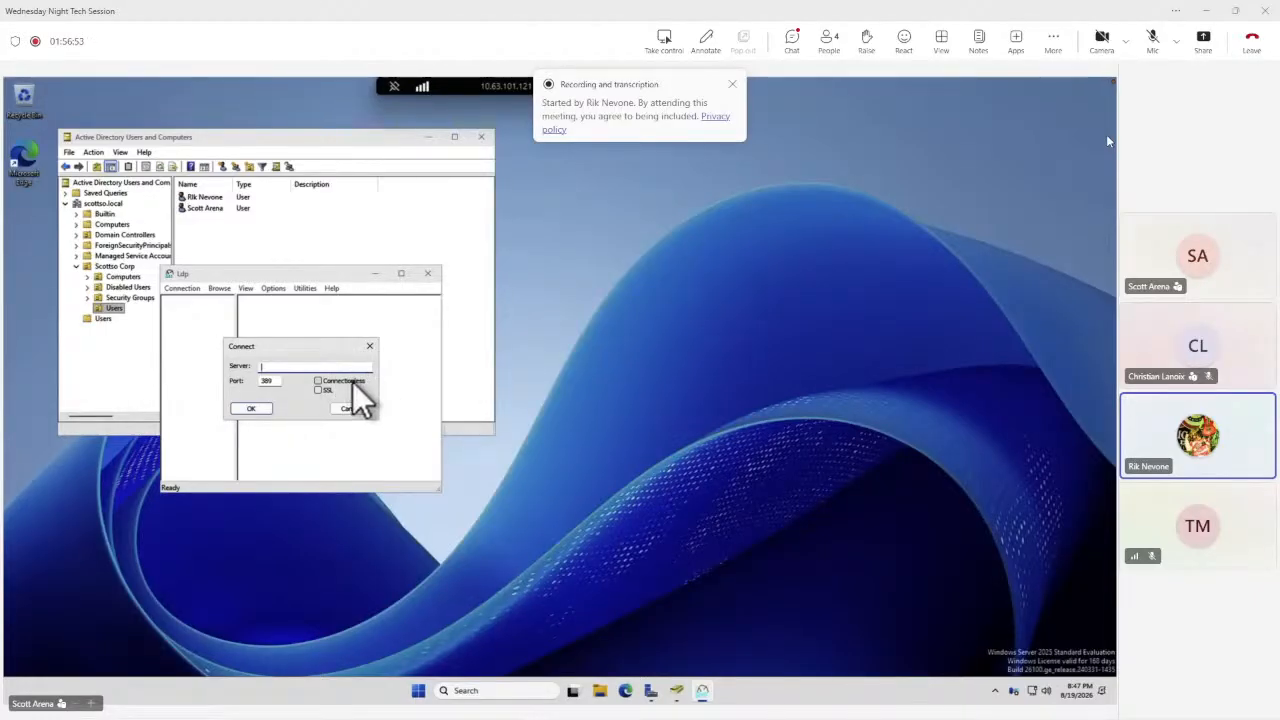
pyautogui.write('10')
pyautogui.write('.63.')
pyautogui.write('101.')
pyautogui.write('133')
pyautogui.press('BackSpace')
pyautogui.press('BackSpace')
pyautogui.write('22')
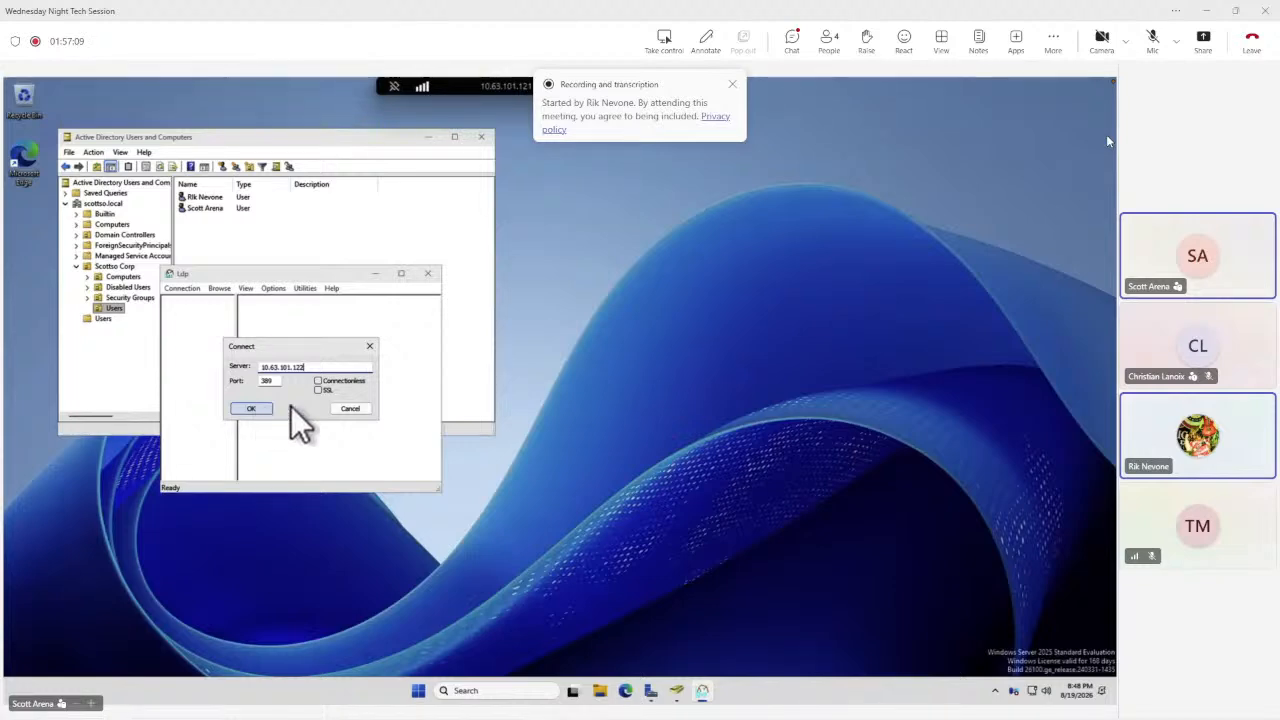
pyautogui.click(258, 408)
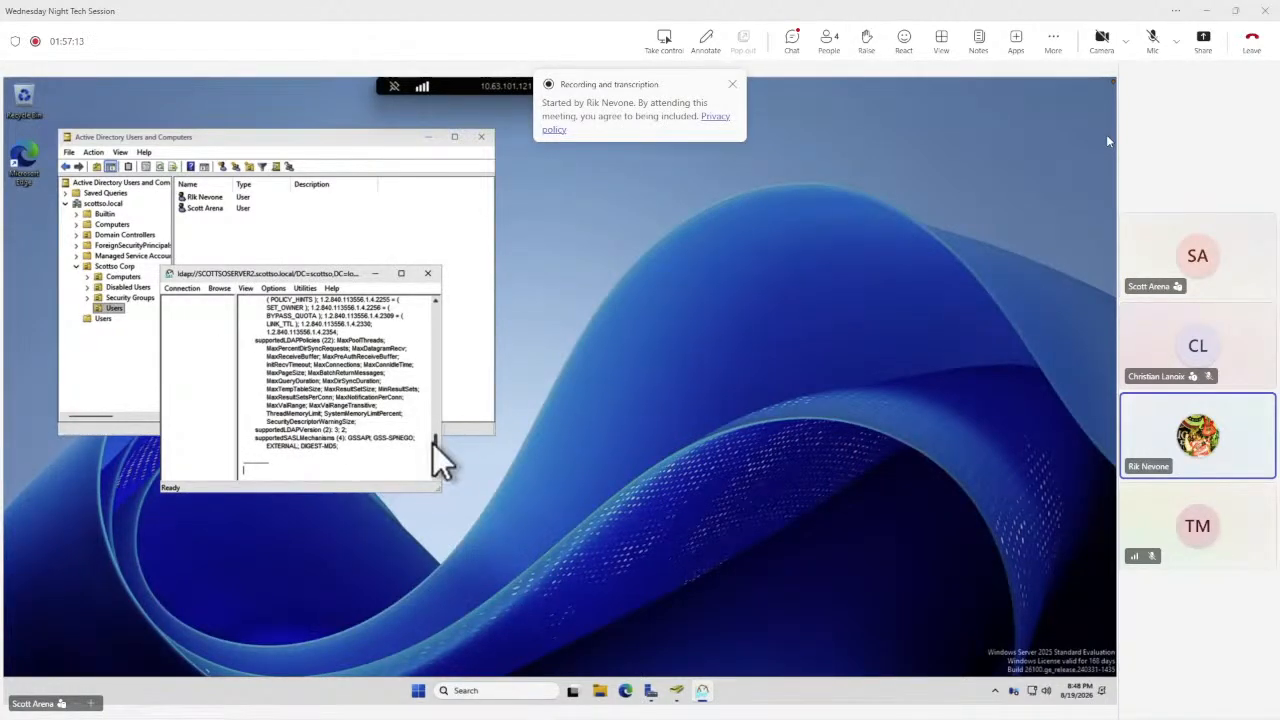
# Widen the ldp window and scroll through the server's RootDSE output.
pyautogui.moveTo(435, 443); pyautogui.dragTo(439, 388)
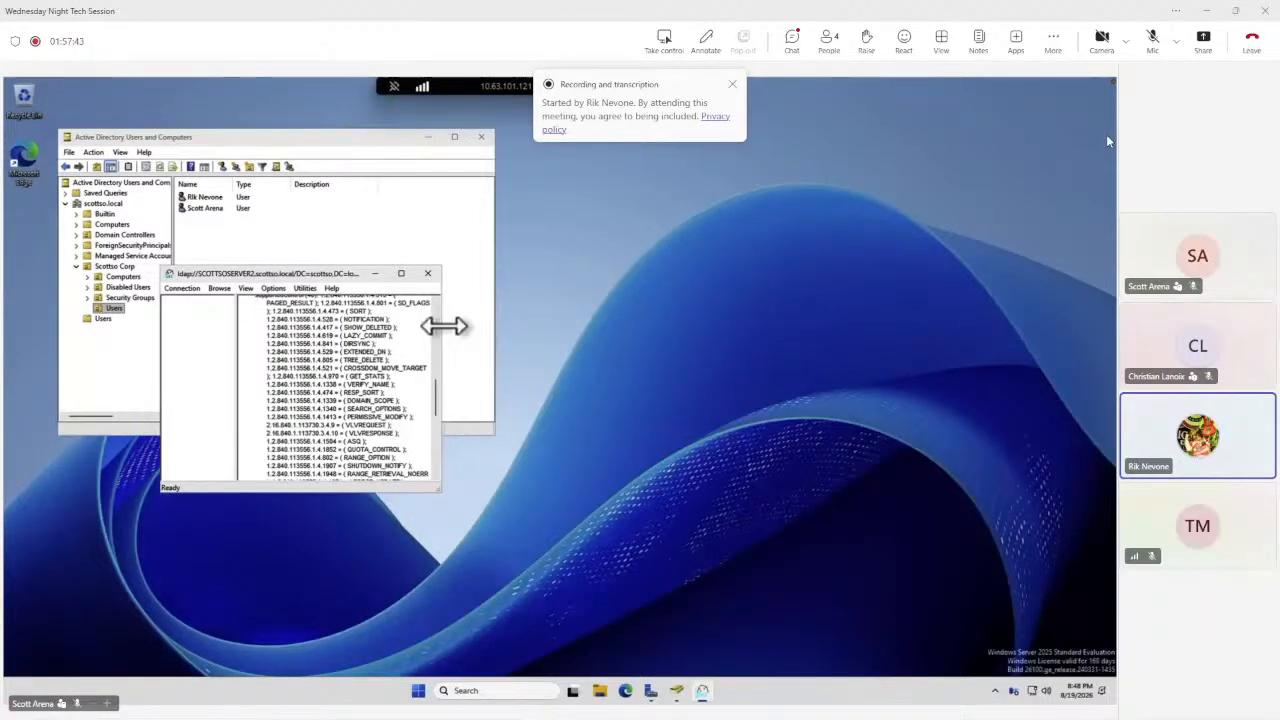
pyautogui.moveTo(444, 325); pyautogui.dragTo(798, 372)
pyautogui.scroll(5, 660, 355)
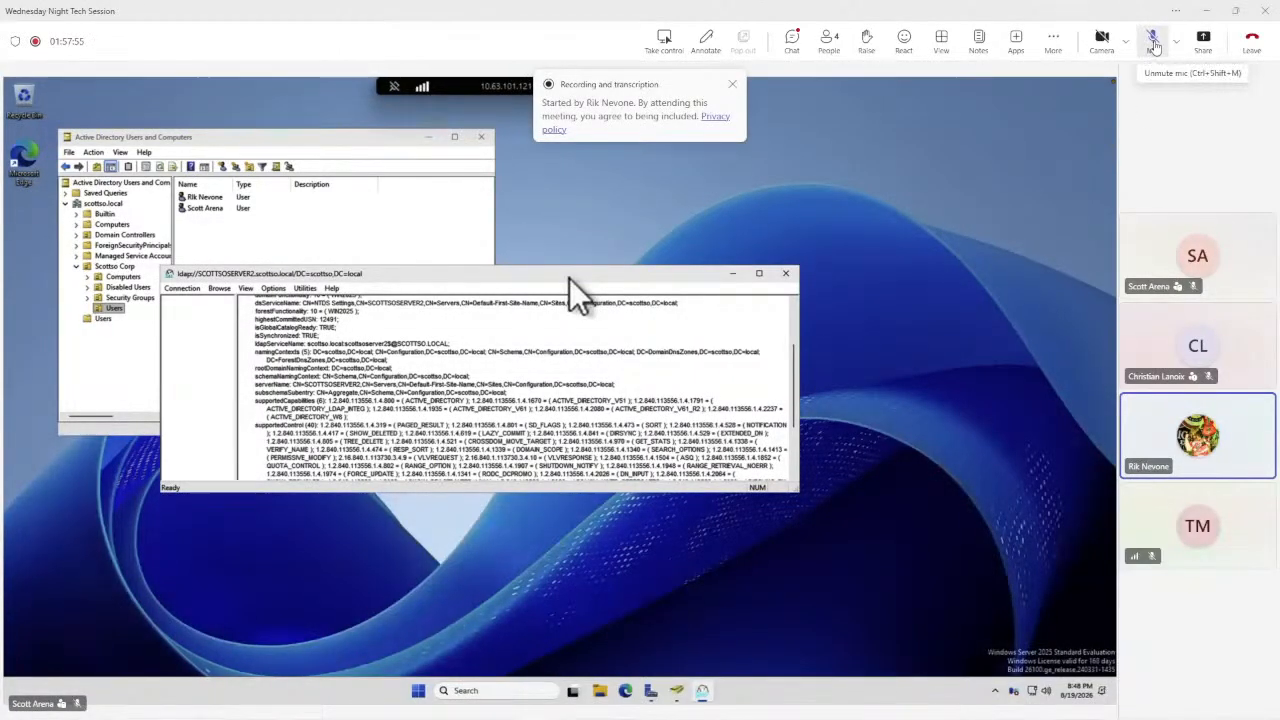
pyautogui.click(1154, 42)
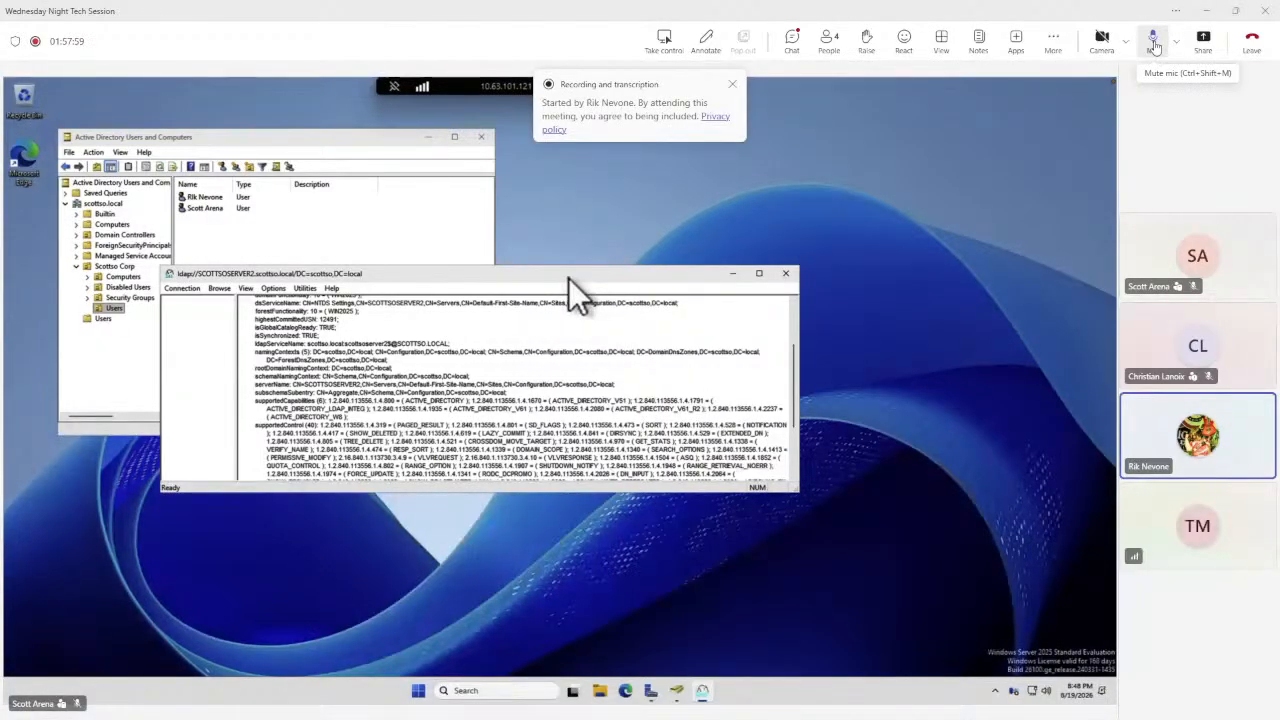
pyautogui.click(1154, 42)
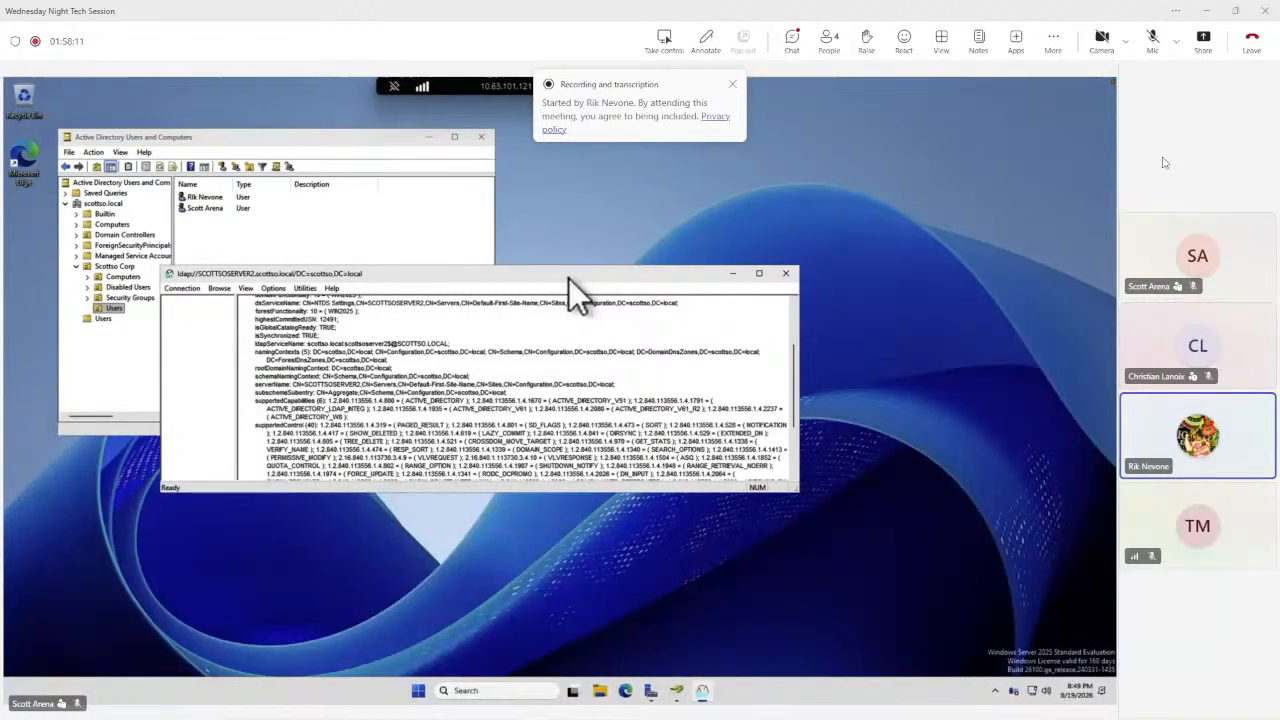
# Browse ldp's Options, Browse and View menus, review the RootDSE output again, and close ldp.
pyautogui.click(273, 289)
pyautogui.moveTo(306, 293)
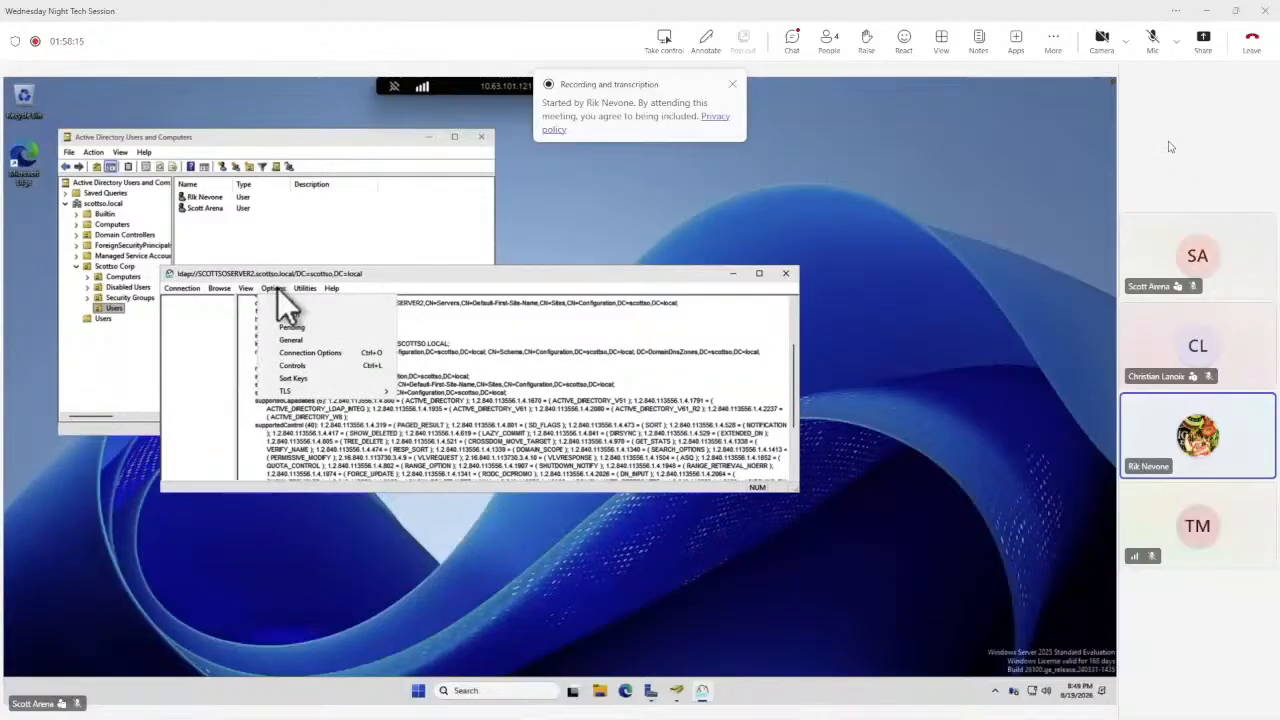
pyautogui.moveTo(286, 391)
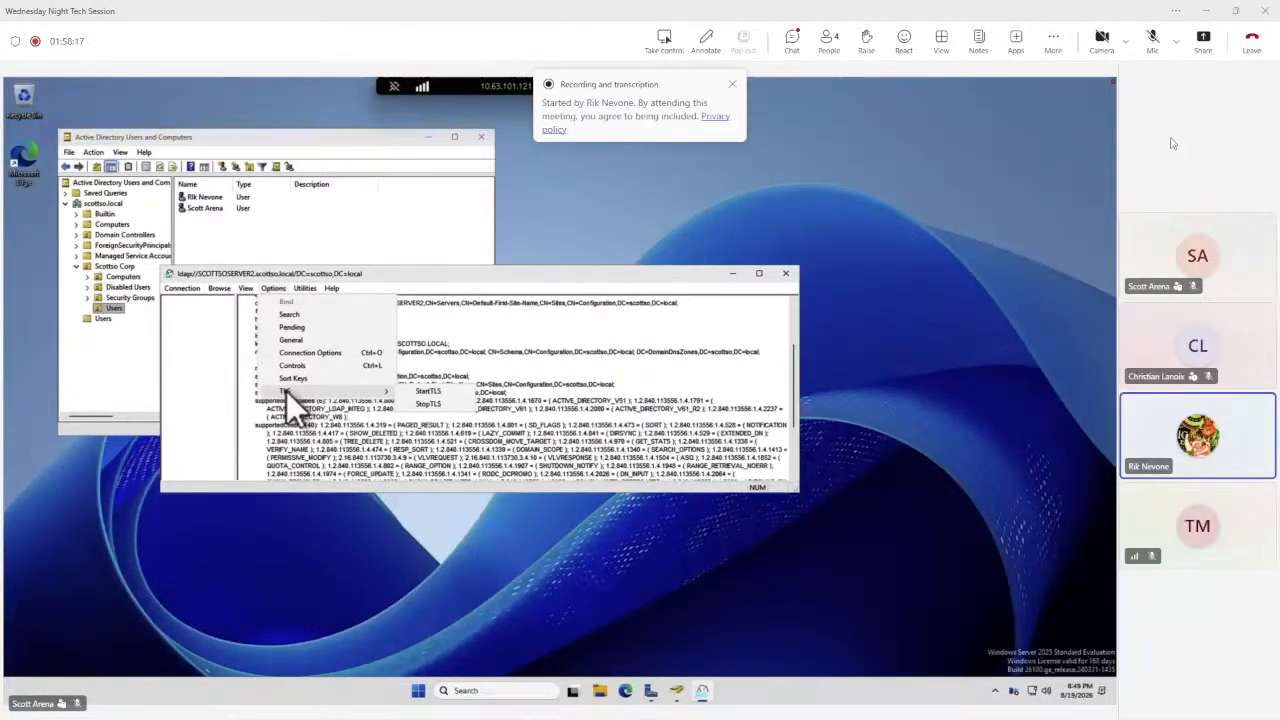
pyautogui.click(451, 281)
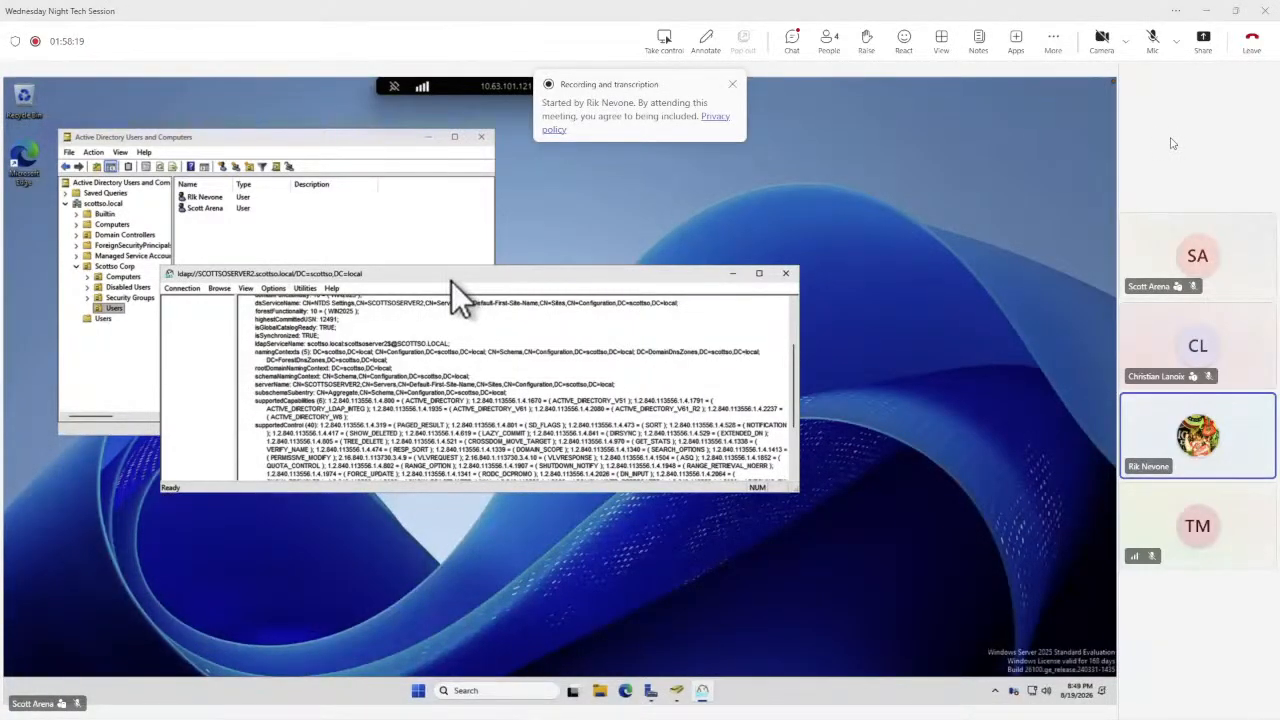
pyautogui.click(223, 290)
pyautogui.moveTo(245, 288)
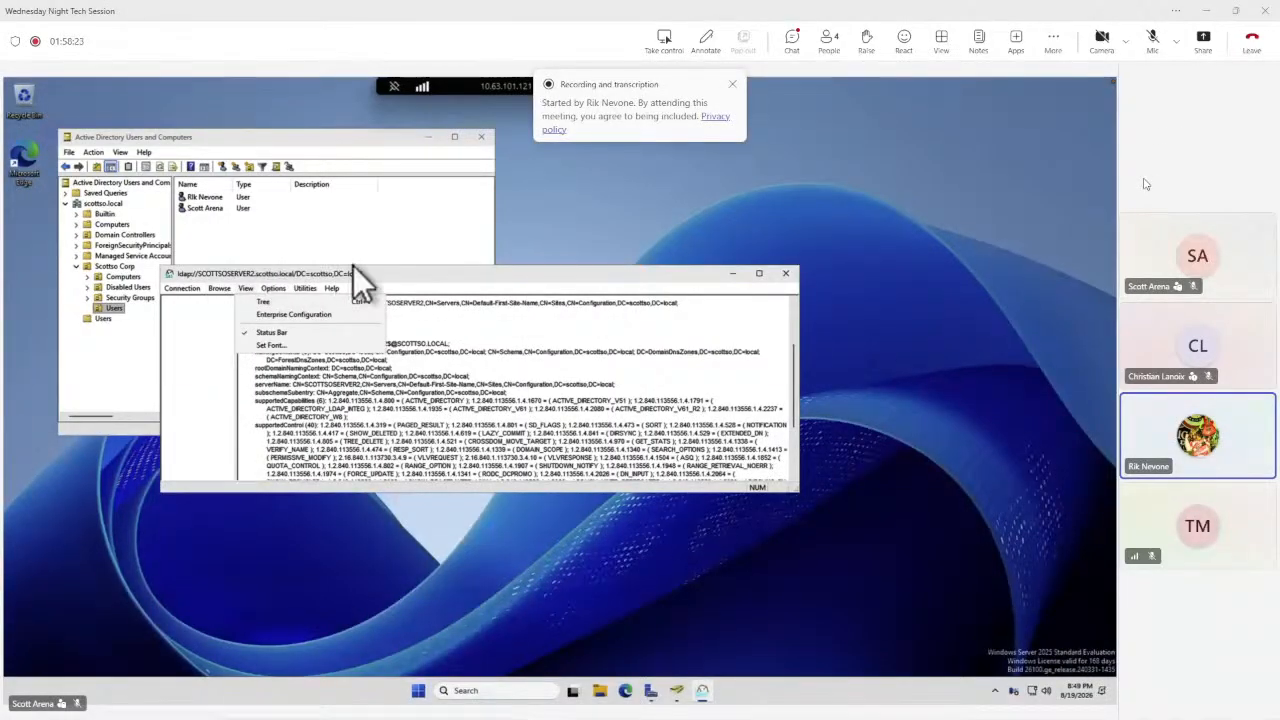
pyautogui.click(437, 263)
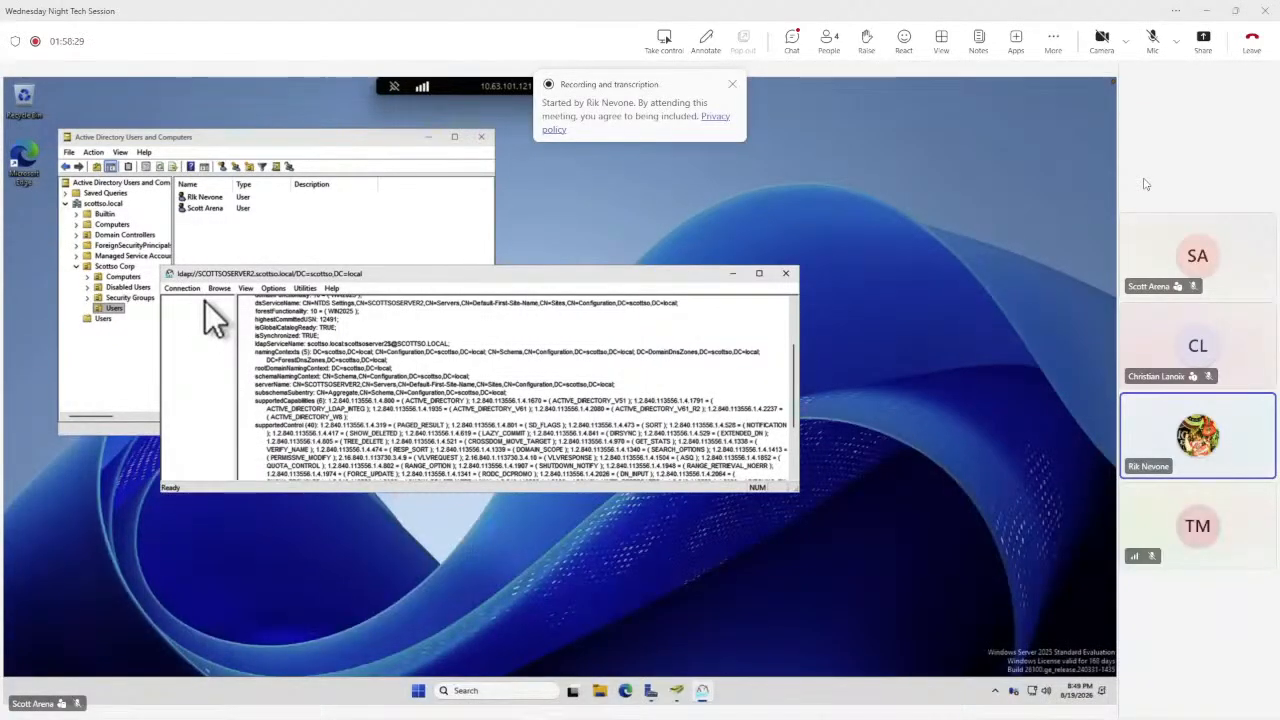
pyautogui.moveTo(416, 265); pyautogui.dragTo(429, 152)
pyautogui.scroll(4, 648, 340)
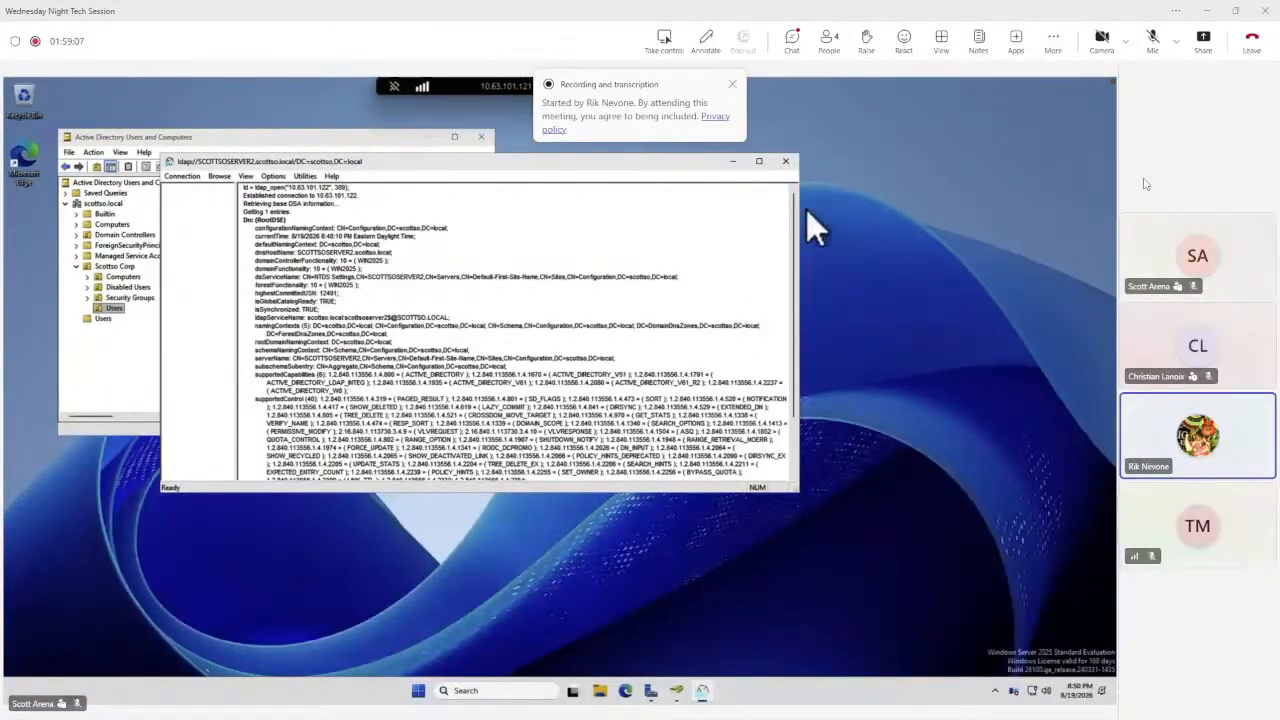
pyautogui.click(787, 160)
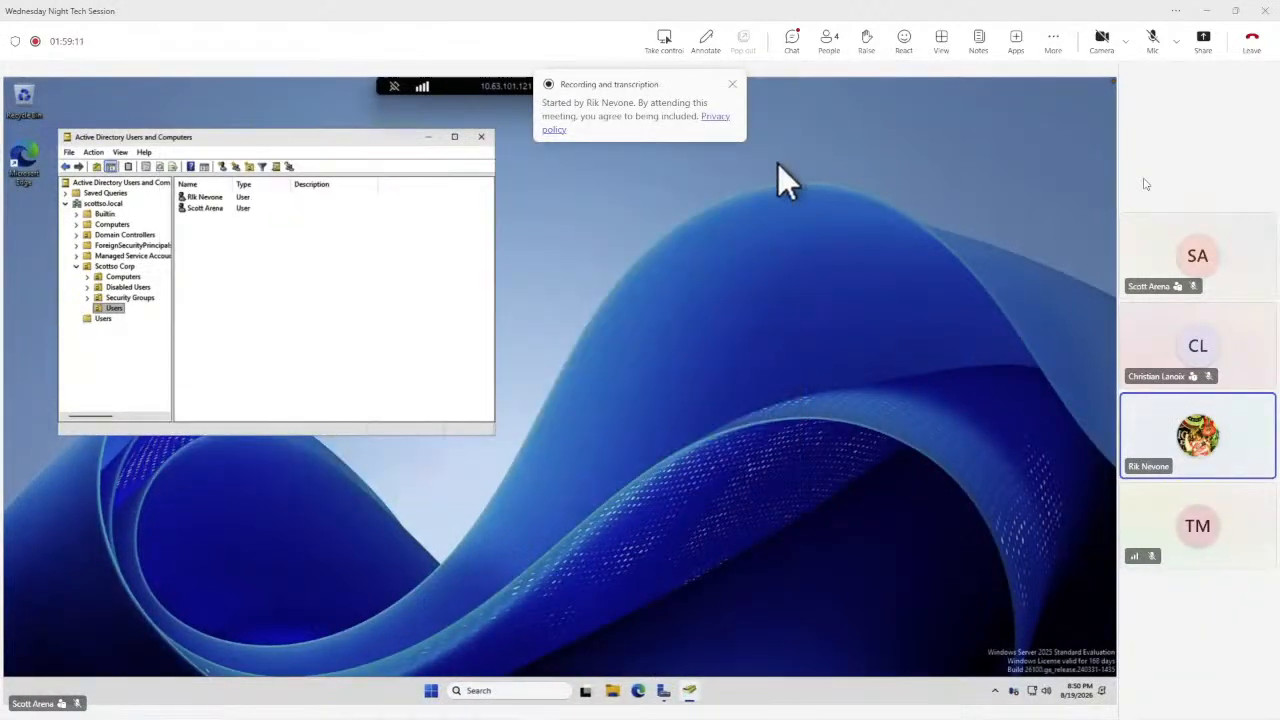
# Relaunch the ldp tool from the Start menu search.
pyautogui.click(431, 690)
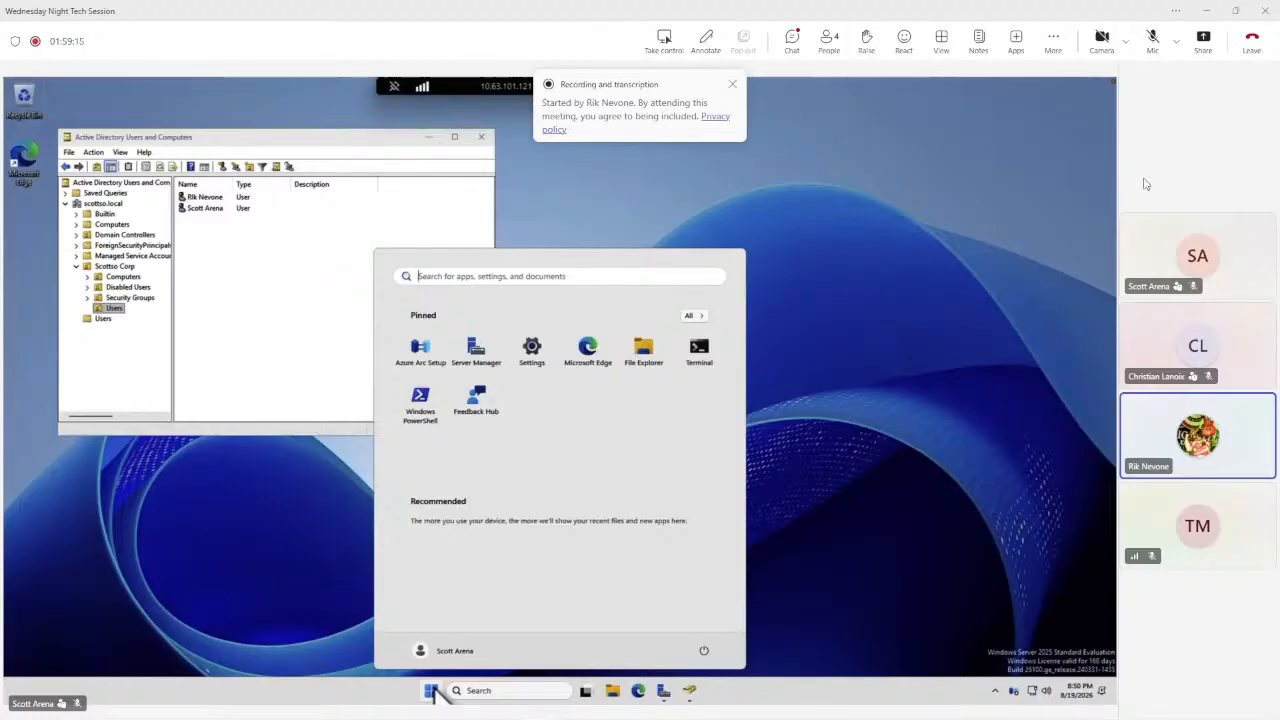
pyautogui.write('ldp')
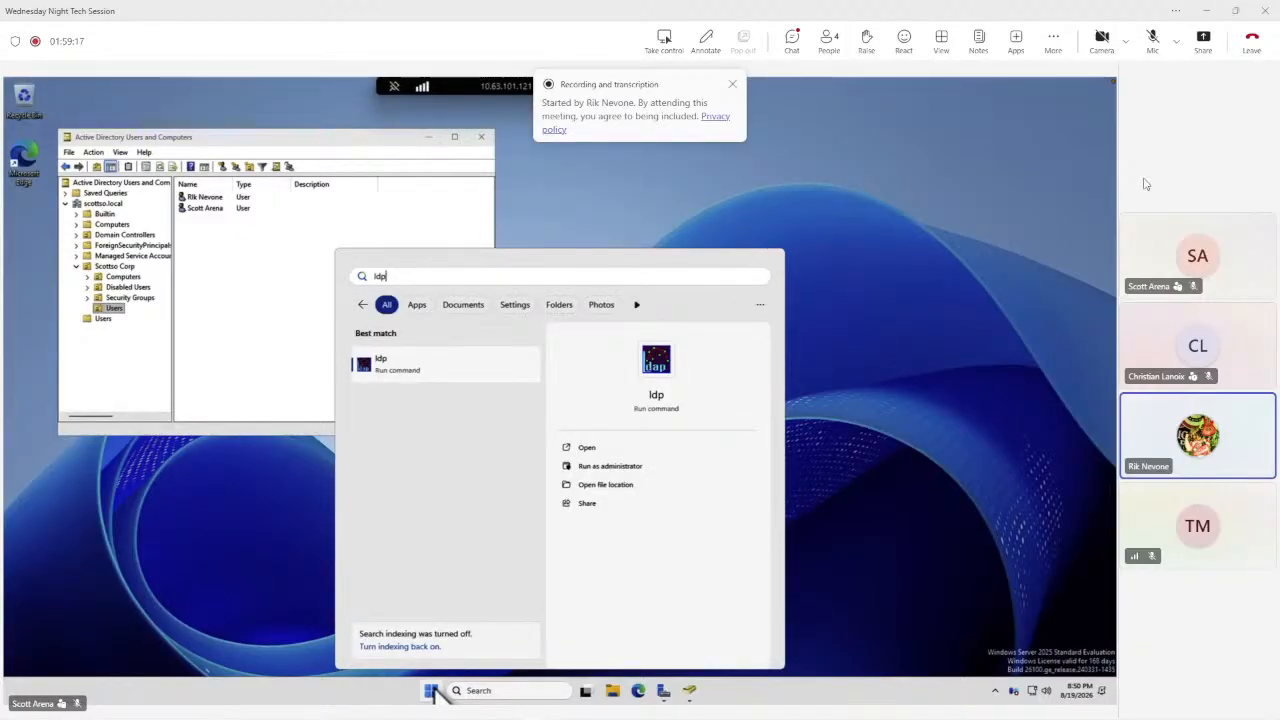
pyautogui.press('Return')
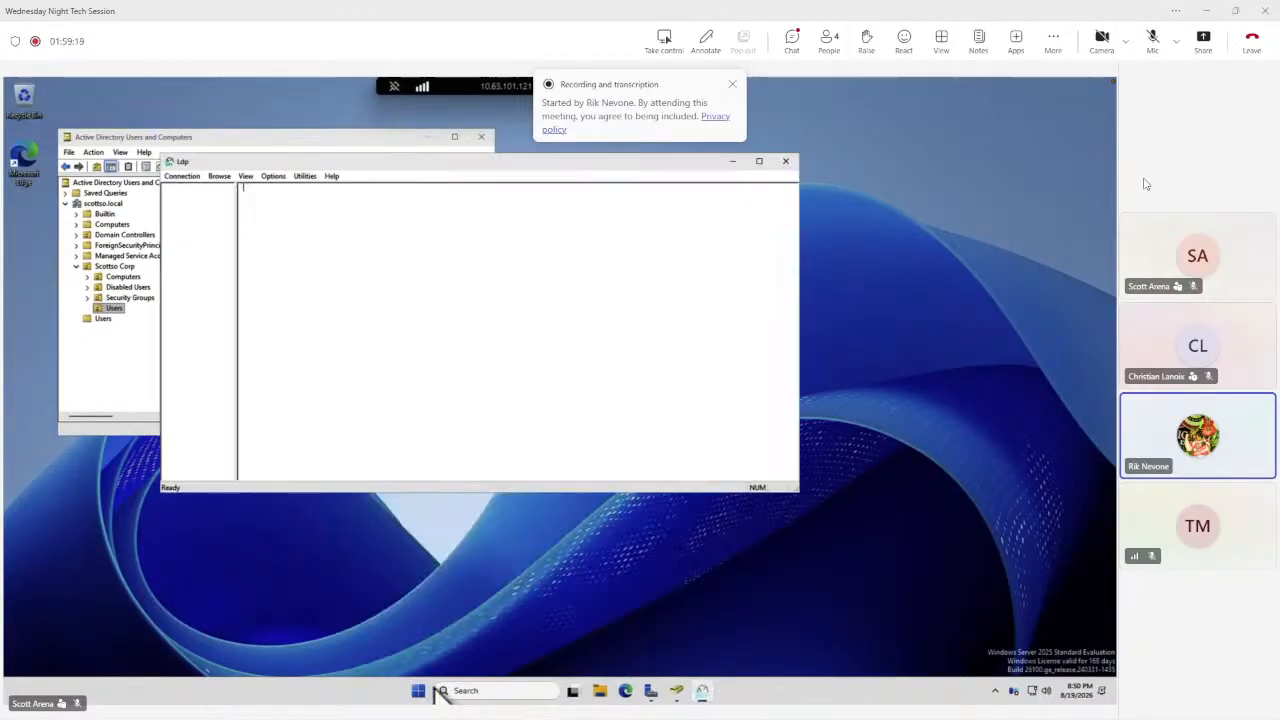
# Try connecting ldp to 10.63.101.122 with SSL enabled on port 636, dismissing the resulting dialog.
pyautogui.click(174, 175)
pyautogui.click(195, 190)
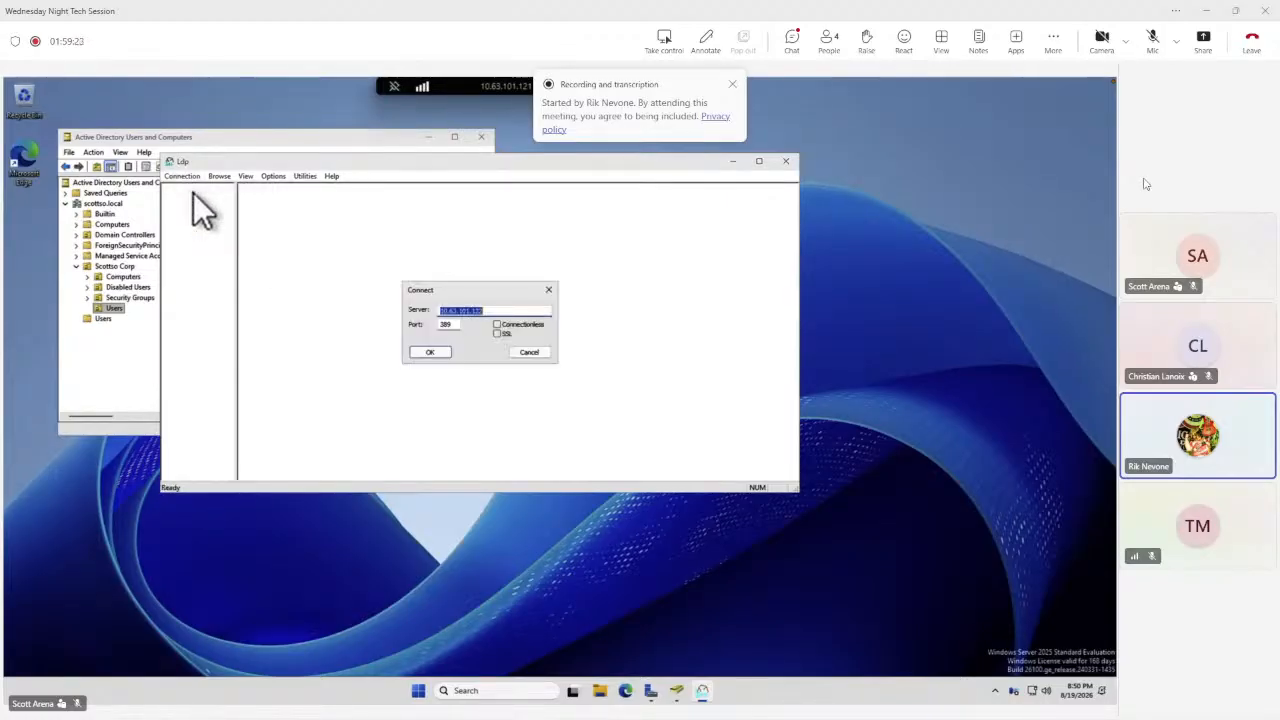
pyautogui.click(497, 333)
pyautogui.doubleClick(445, 325)
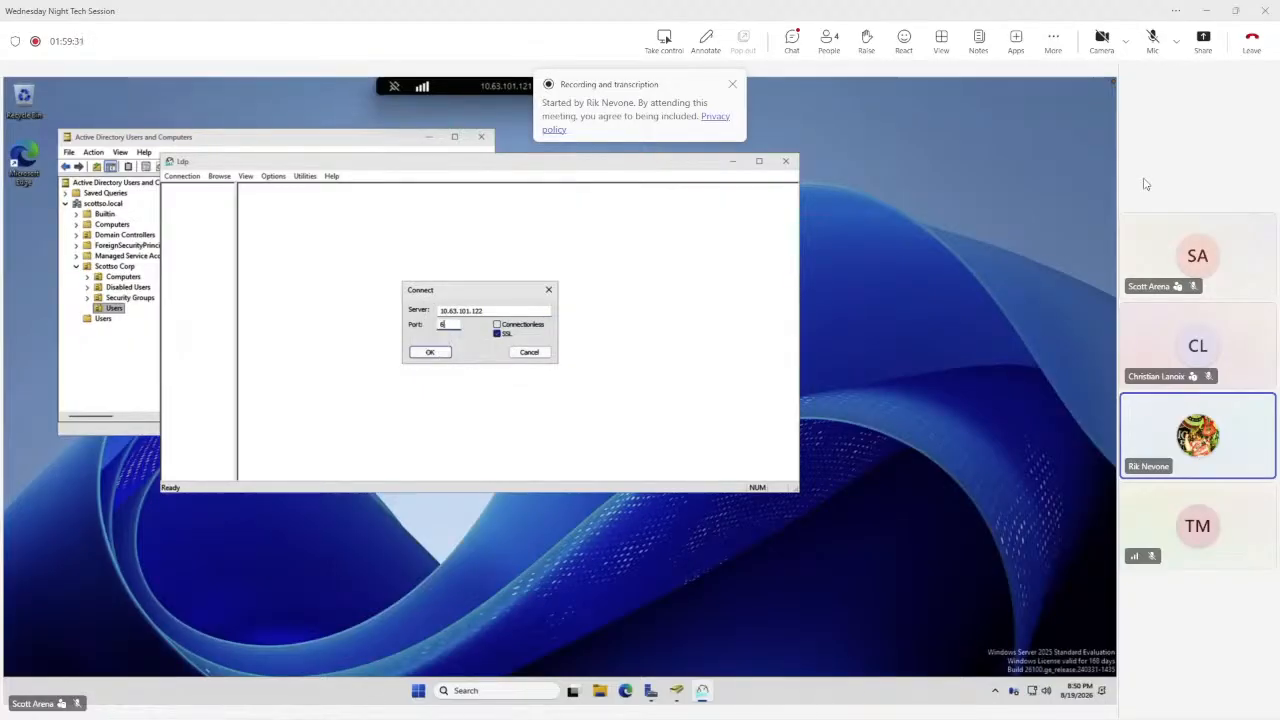
pyautogui.write('636')
pyautogui.click(432, 349)
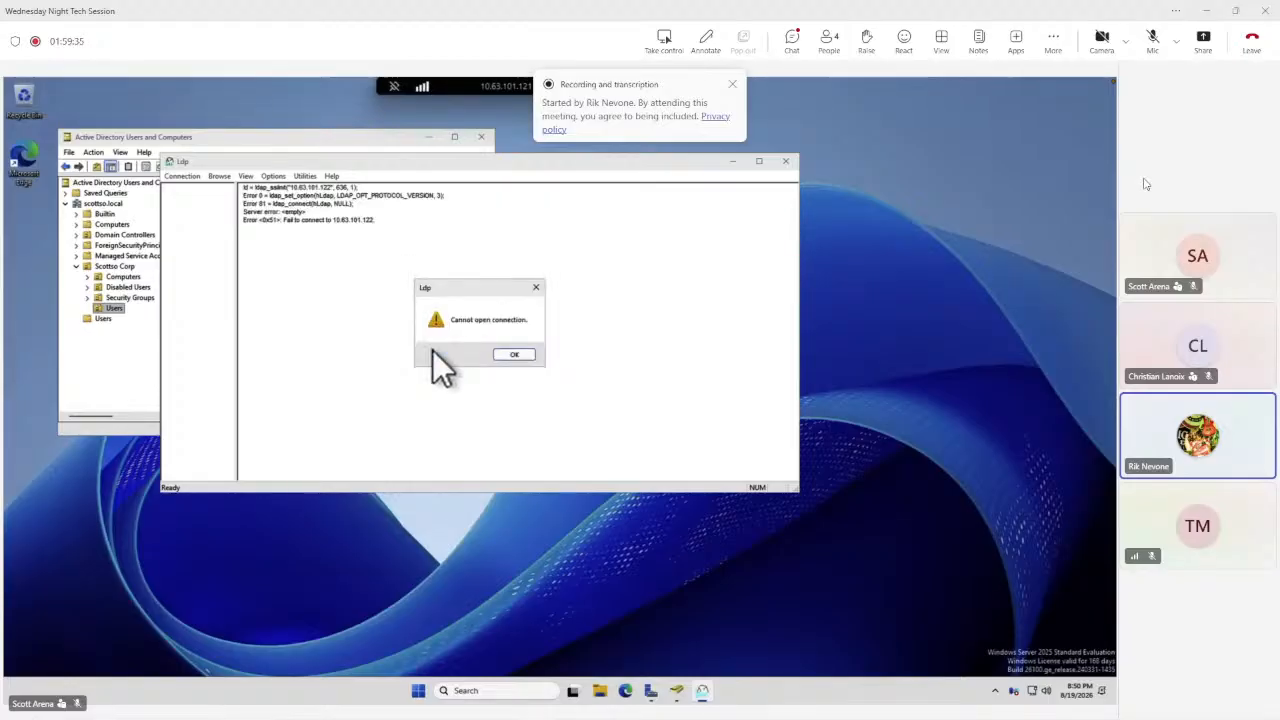
pyautogui.click(512, 356)
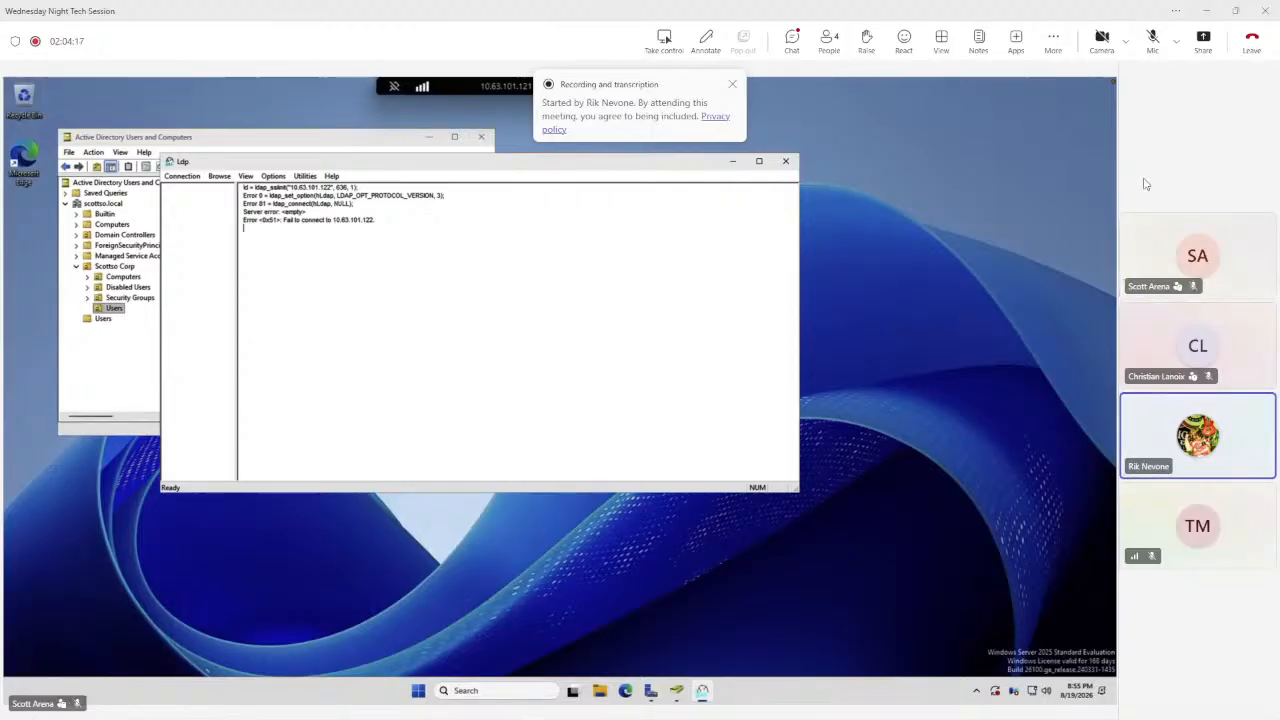
pyautogui.click(1154, 44)
pyautogui.click(1154, 44)
pyautogui.click(1155, 47)
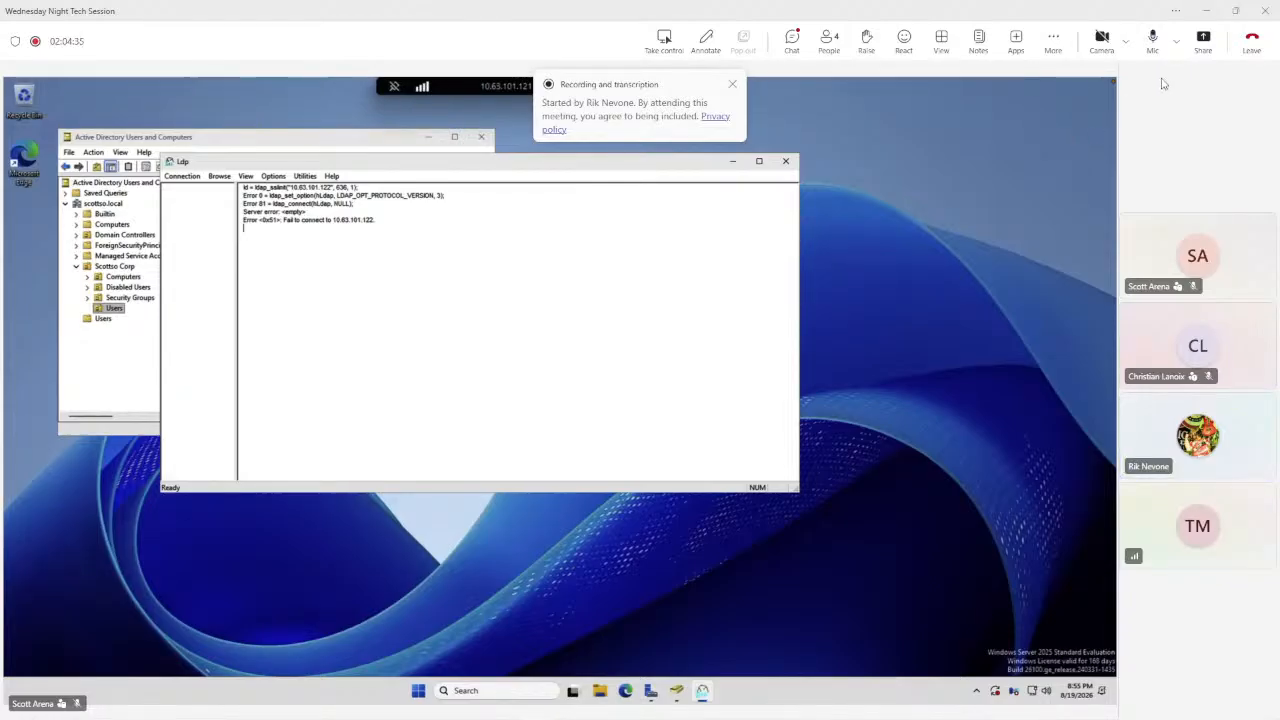
pyautogui.click(1153, 40)
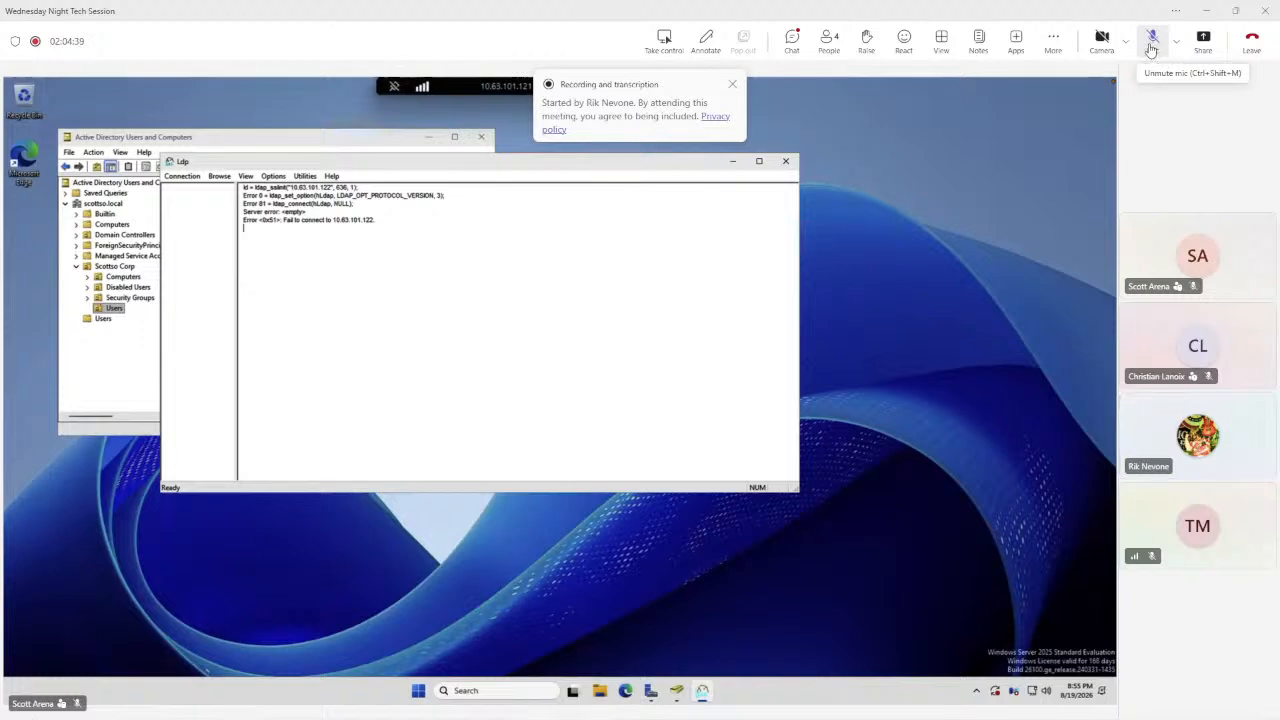
pyautogui.click(1151, 45)
pyautogui.click(1151, 45)
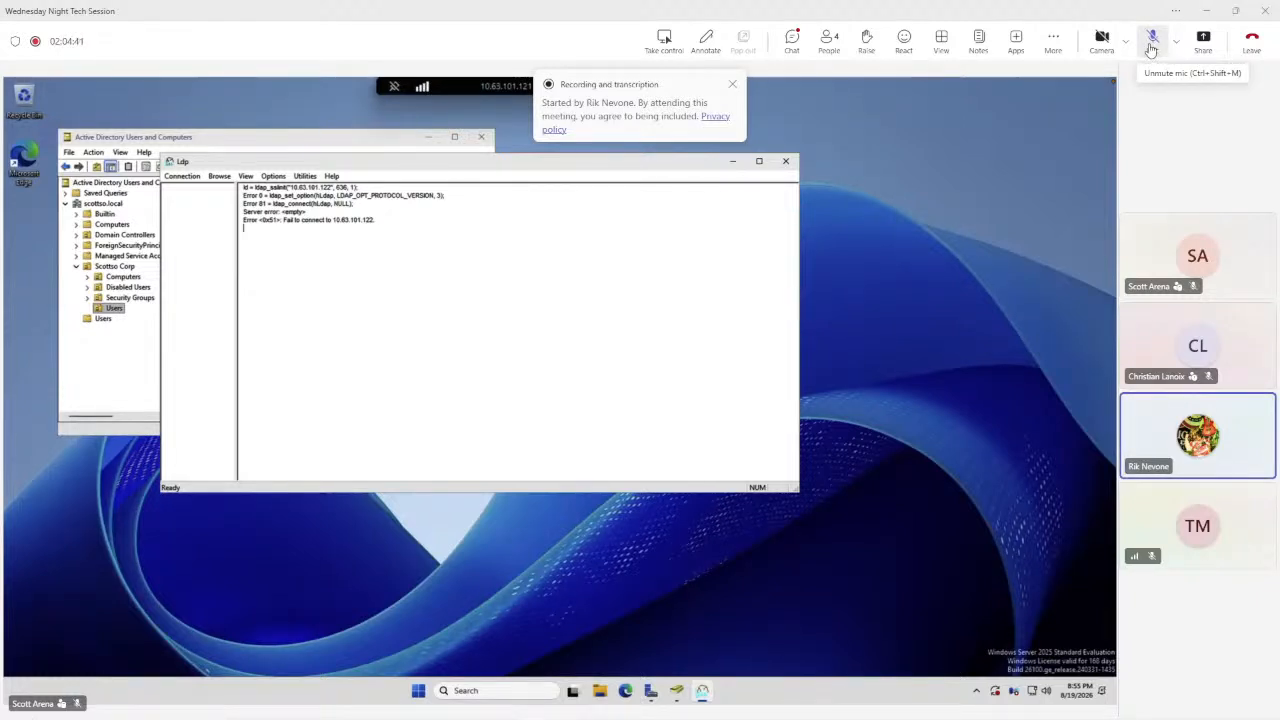
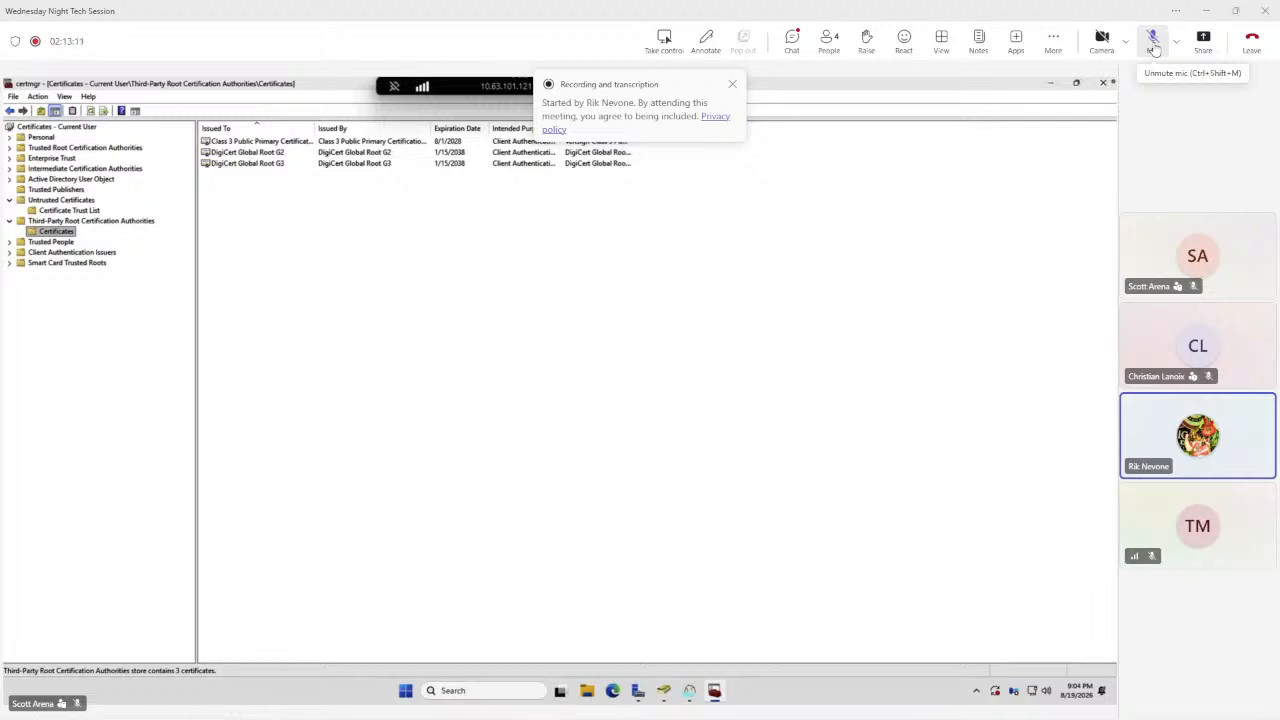
# Open the Class 3 Public Primary Certification Authority certificate in Third-Party Root Certification Authorities and view its details.
pyautogui.click(245, 142)
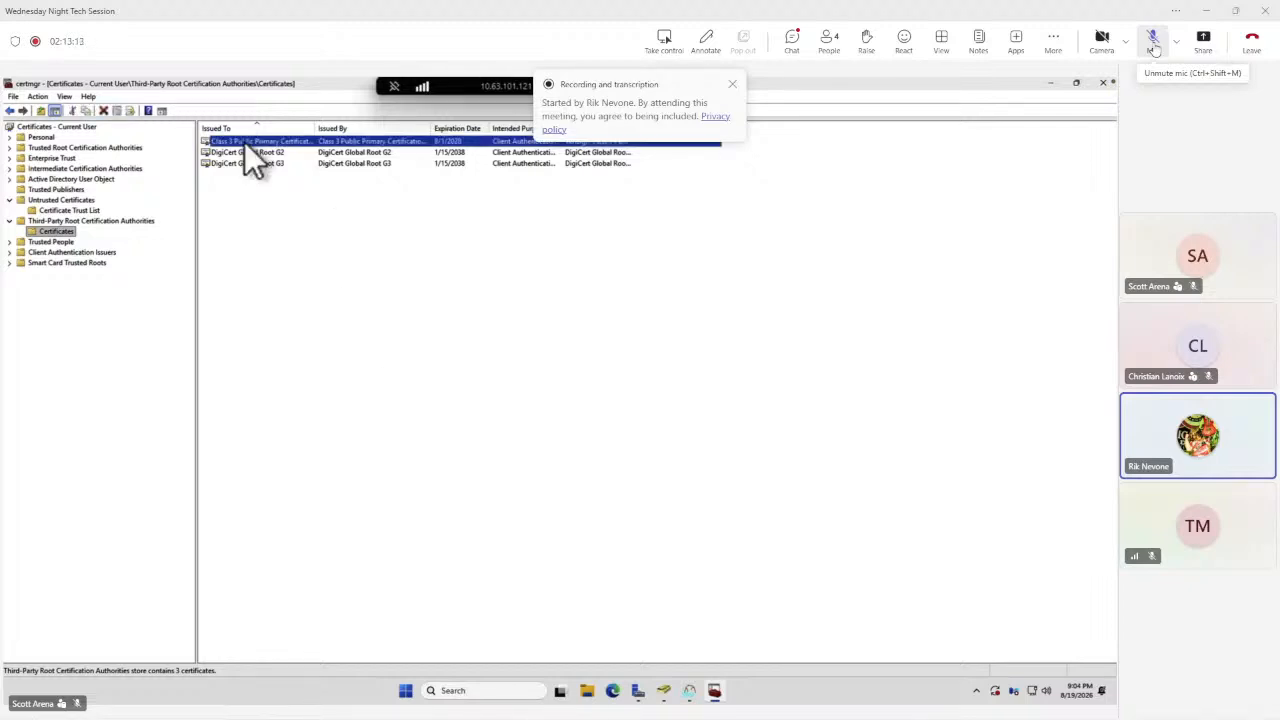
pyautogui.doubleClick(244, 141)
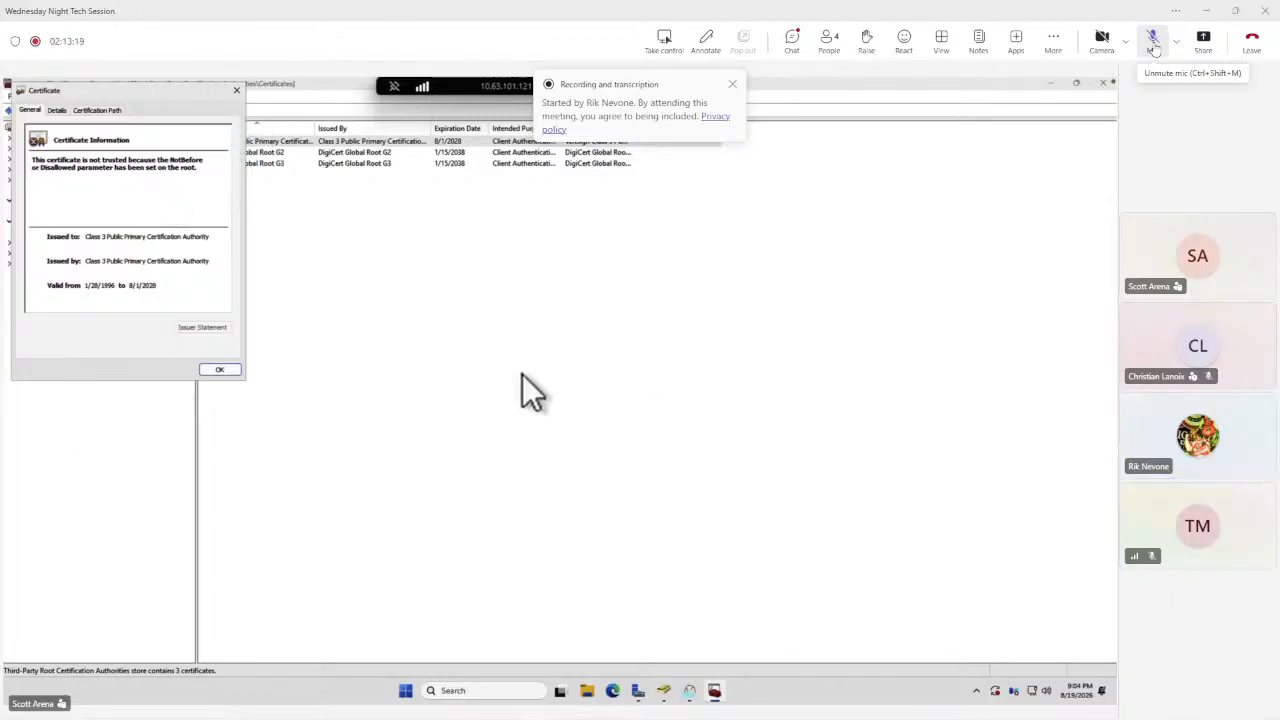
pyautogui.click(60, 107)
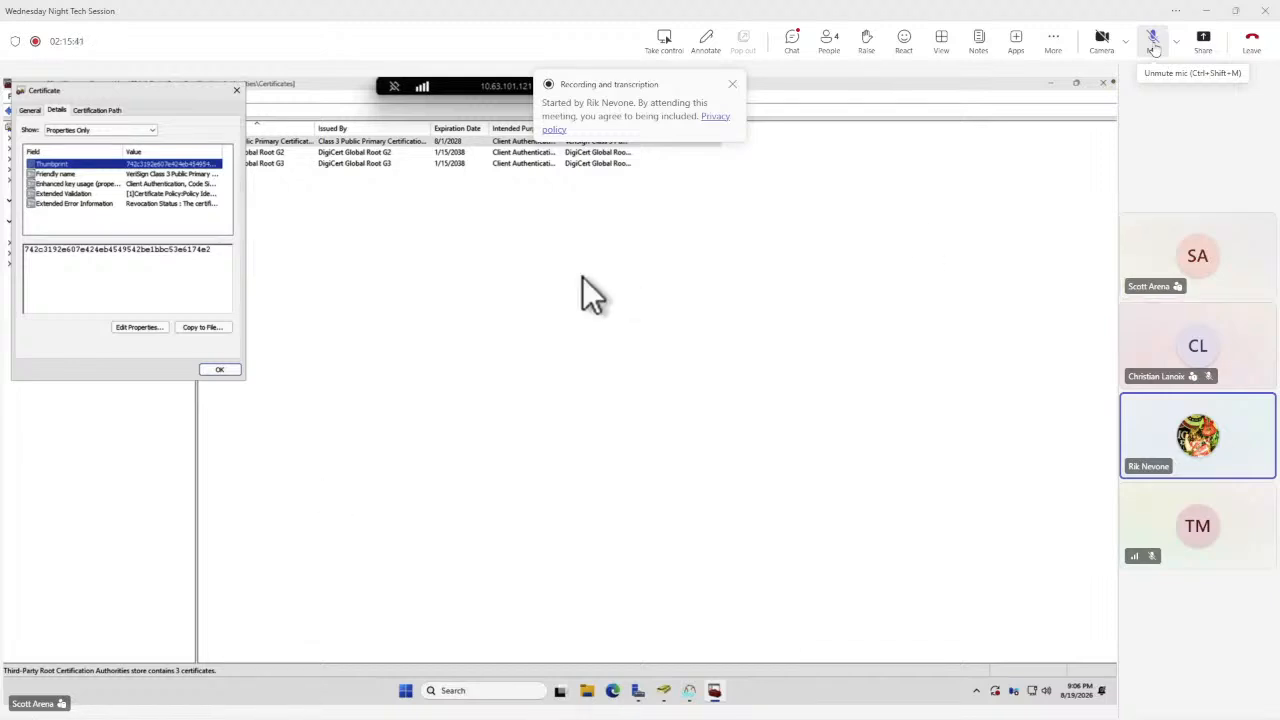
pyautogui.click(1153, 44)
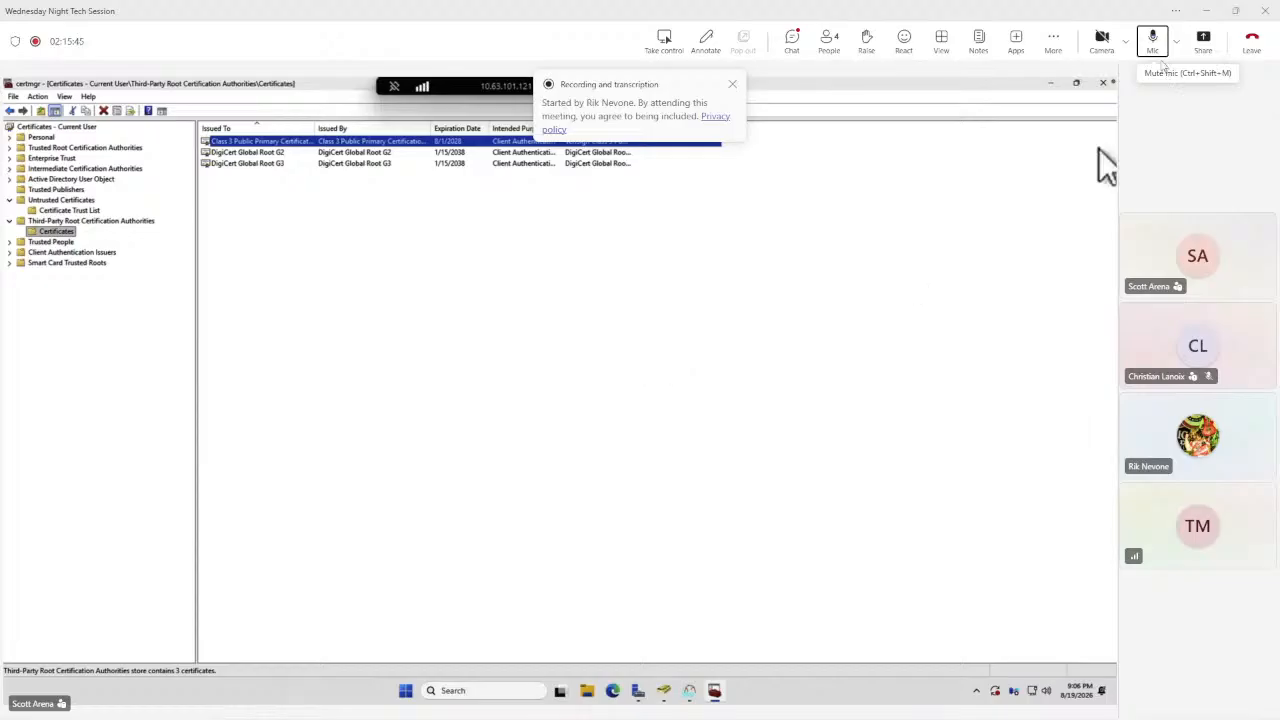
pyautogui.click(1155, 52)
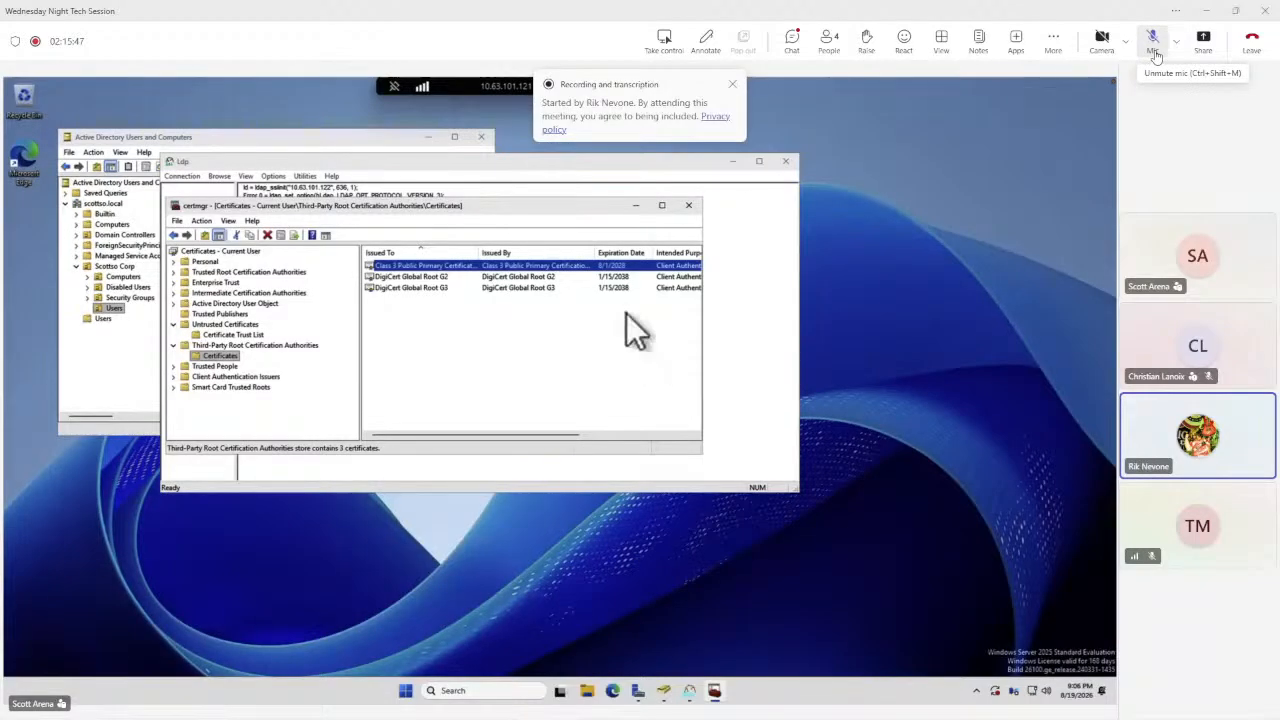
pyautogui.click(1154, 48)
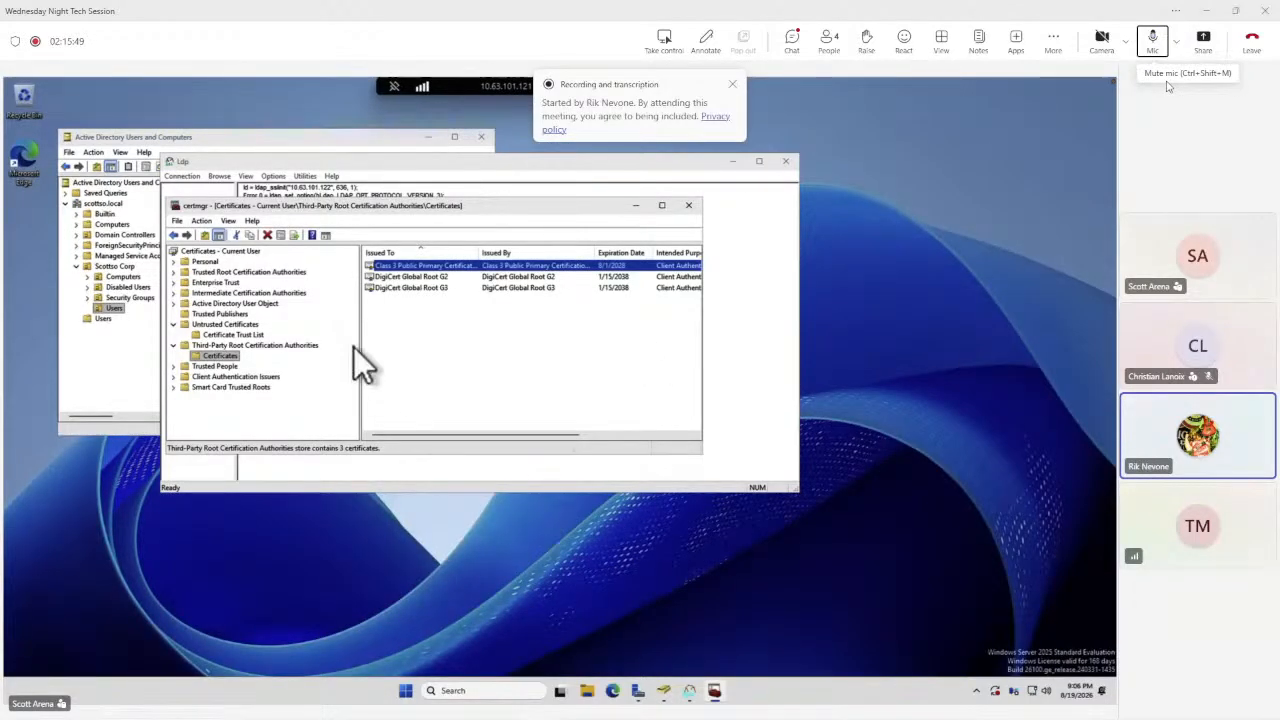
pyautogui.click(1155, 50)
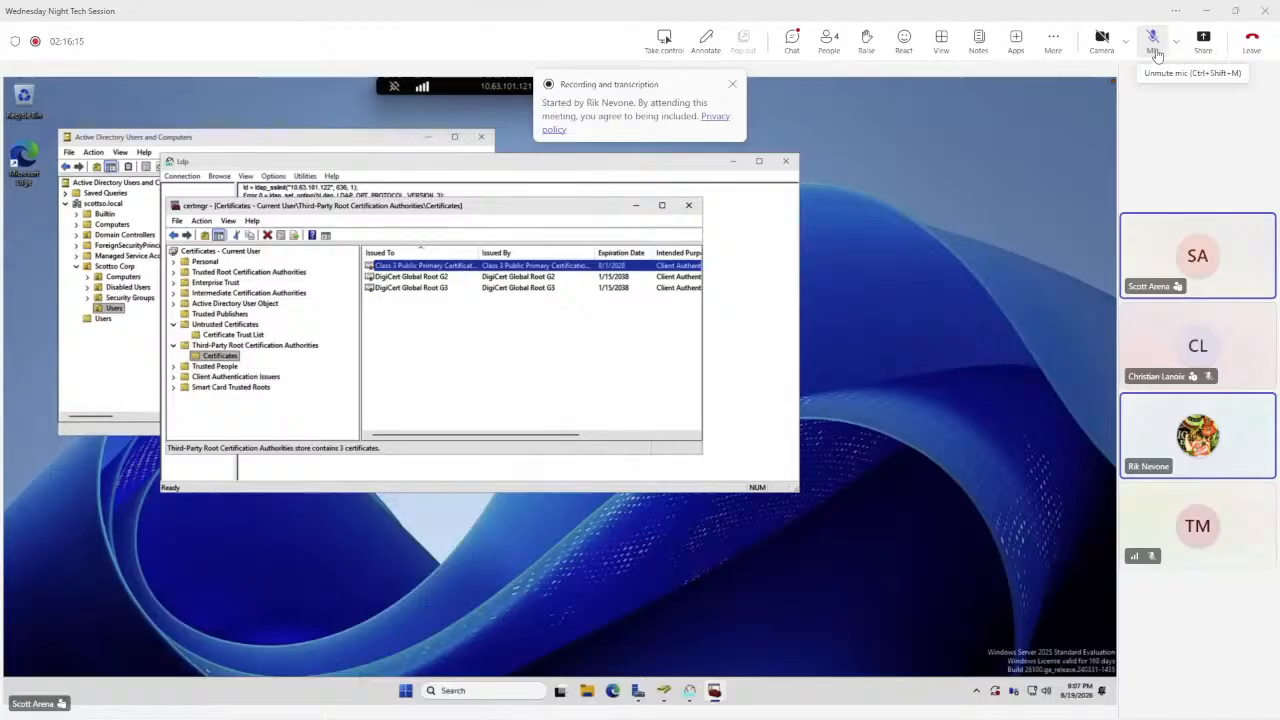
pyautogui.click(1155, 45)
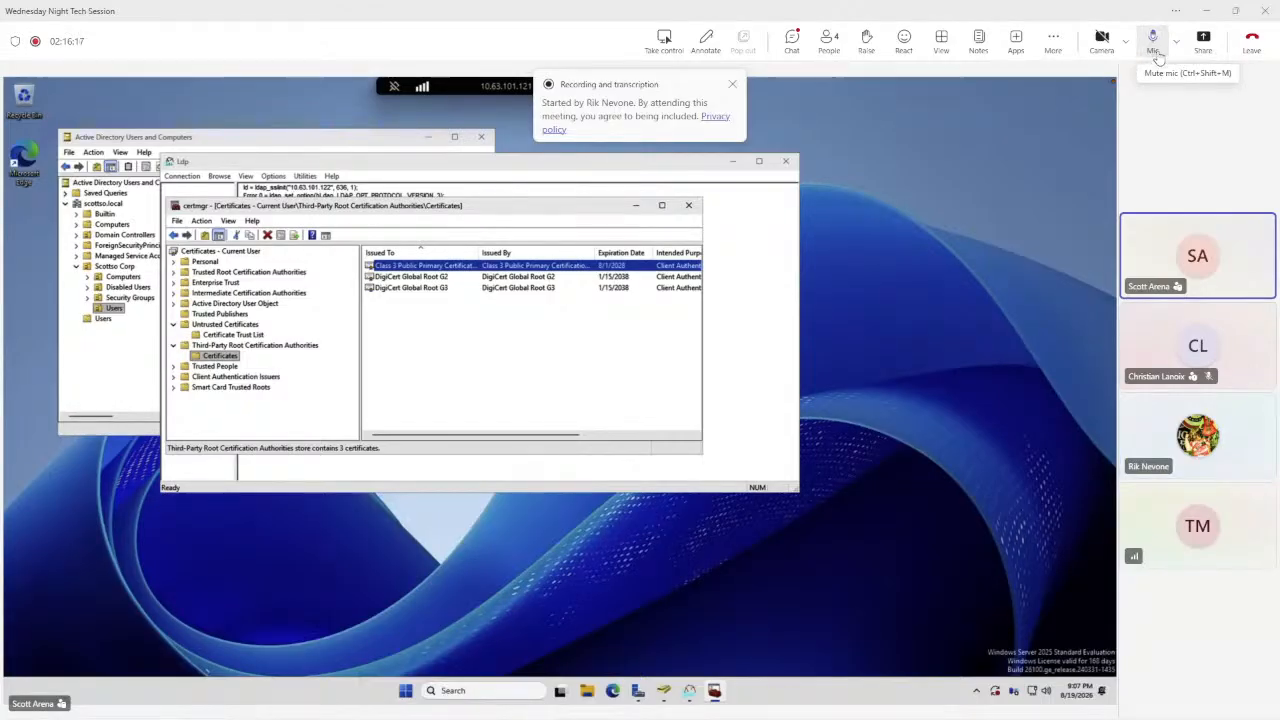
pyautogui.click(1157, 66)
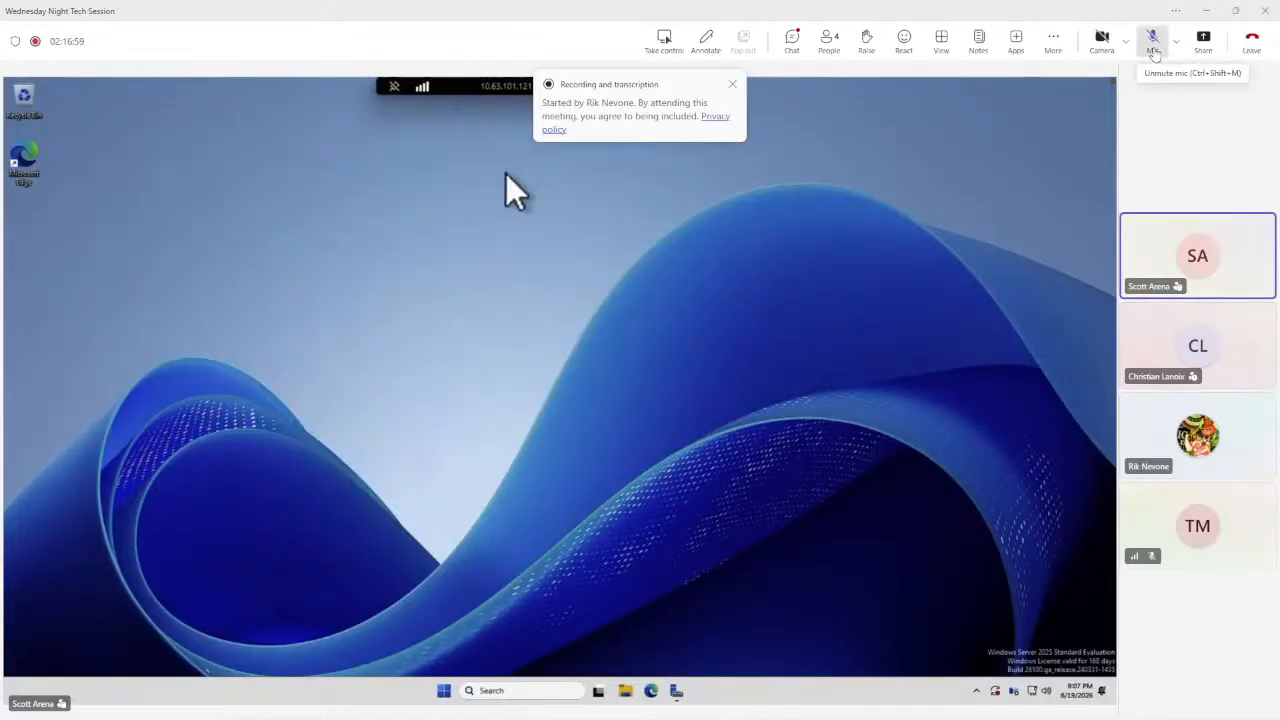
pyautogui.click(1154, 52)
pyautogui.click(1154, 52)
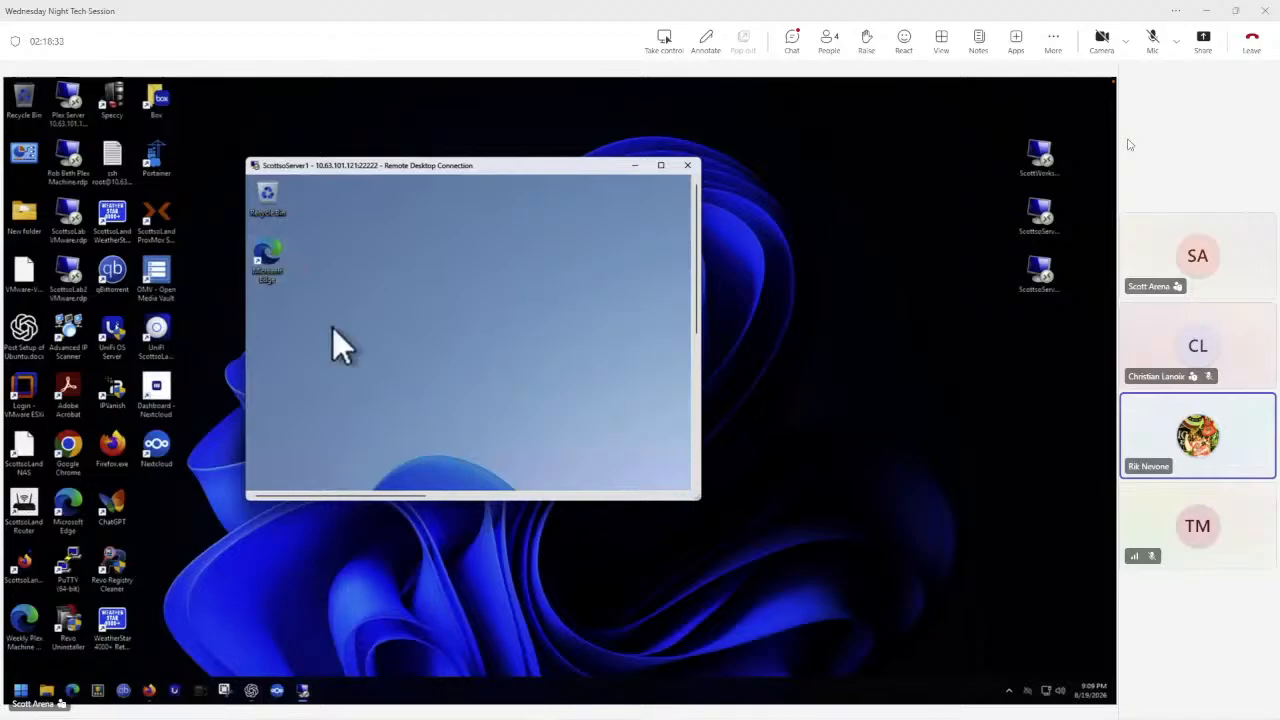
pyautogui.click(1147, 56)
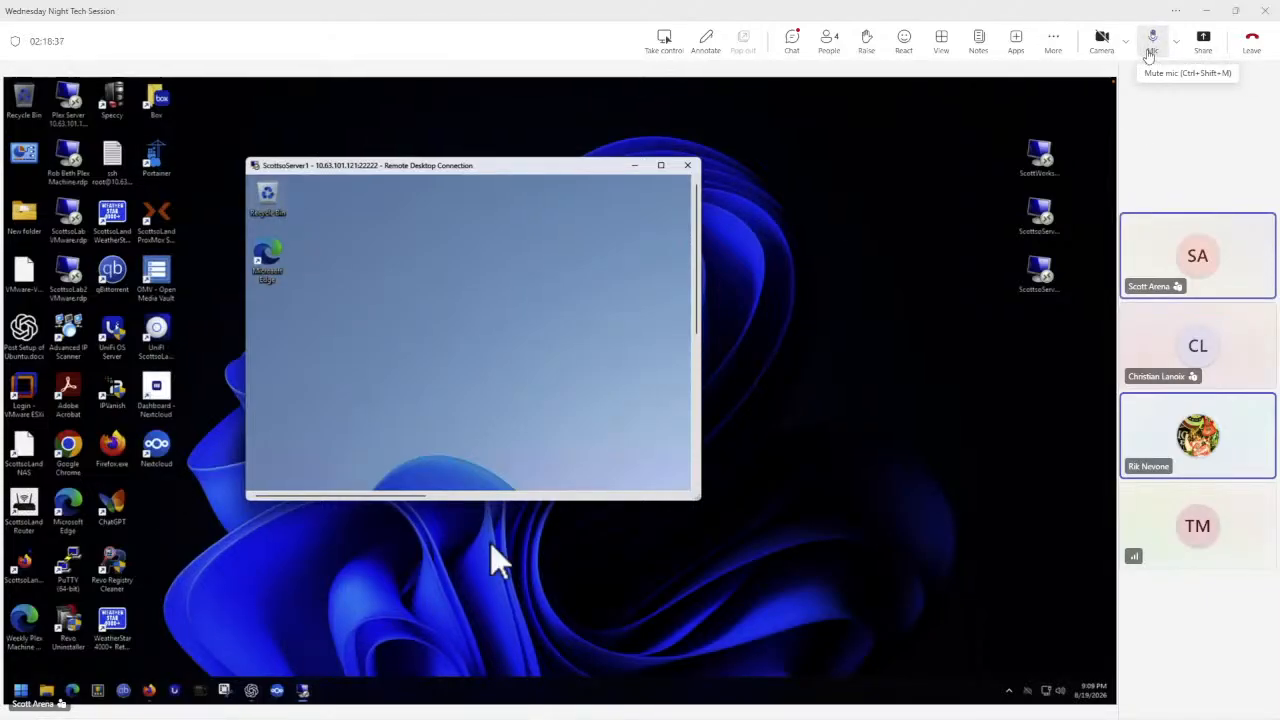
pyautogui.click(1150, 50)
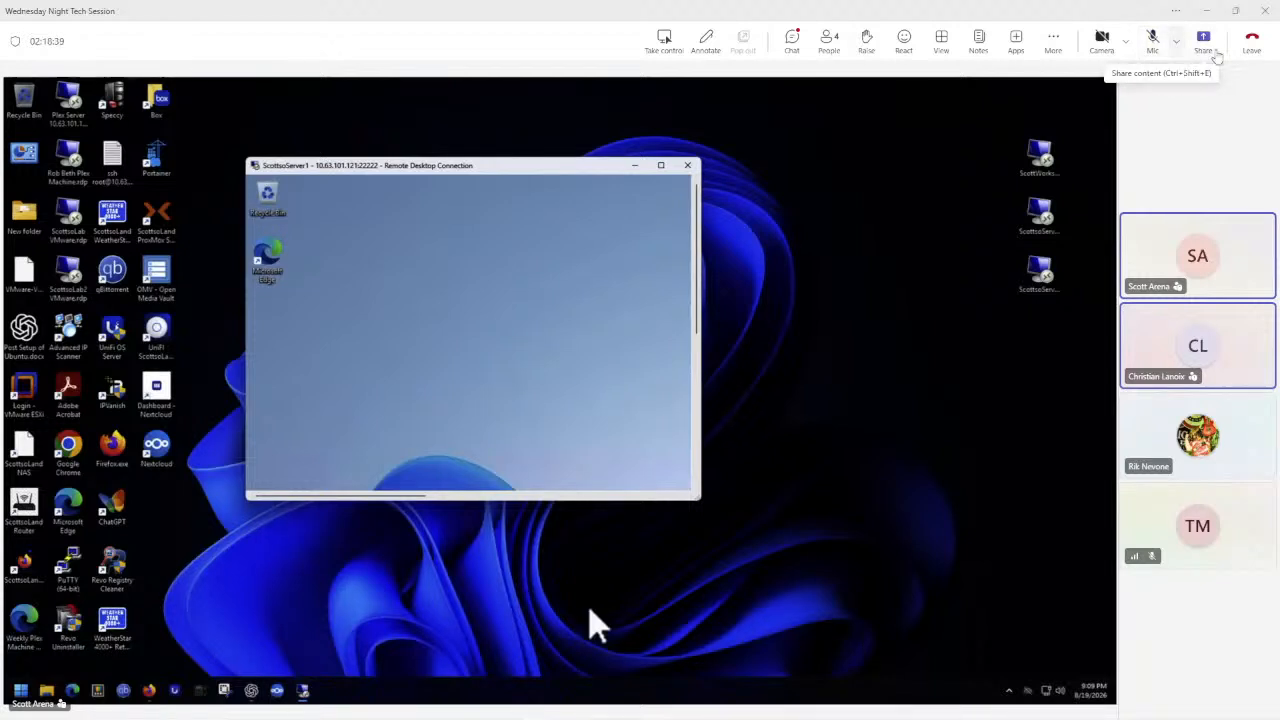
pyautogui.click(1151, 45)
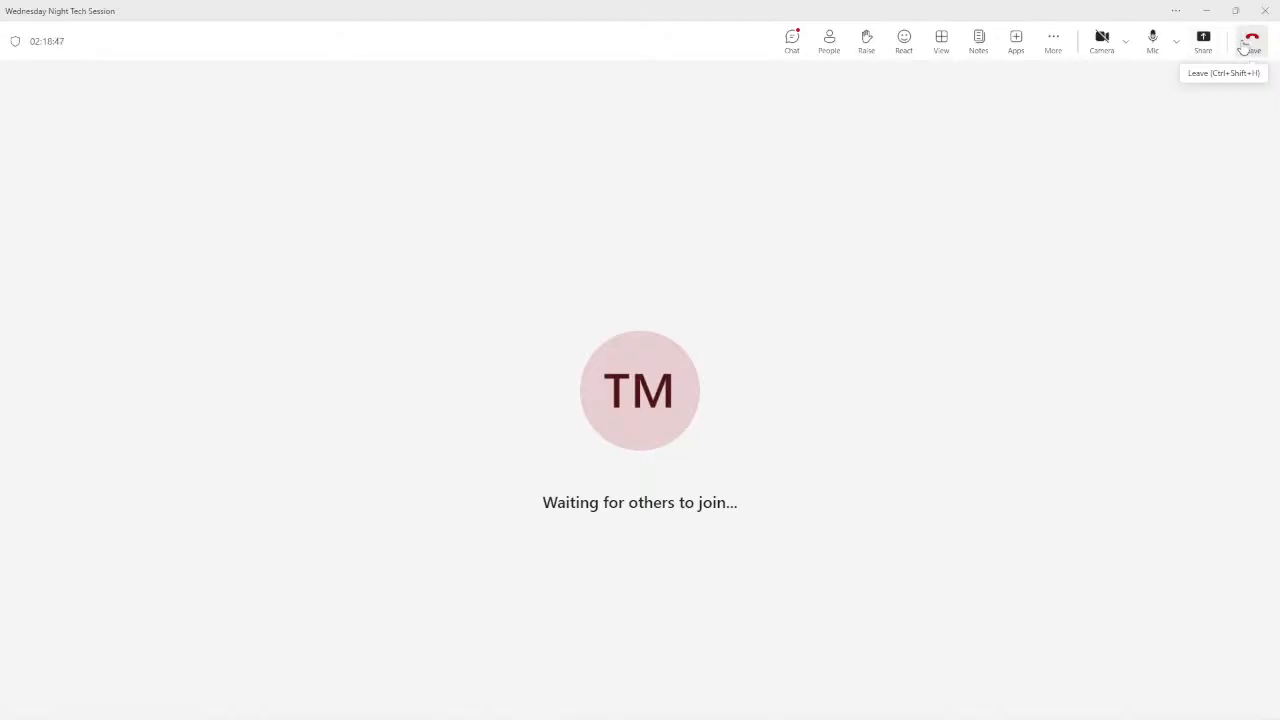
# Mute the microphone and leave the Teams meeting.
pyautogui.click(1152, 42)
pyautogui.click(1247, 50)
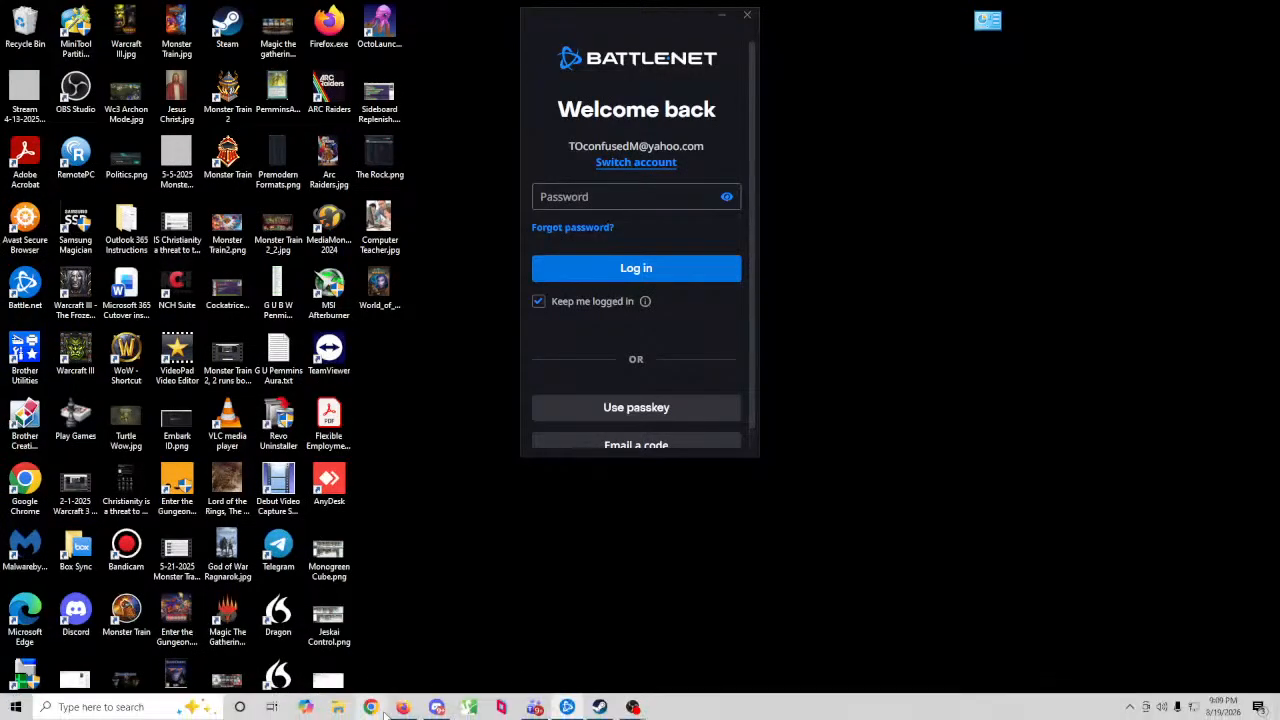
# Switch to the browser's YouTube Studio livestream page, copy the livestream's share link, and close the share dialog.
pyautogui.click(400, 708)
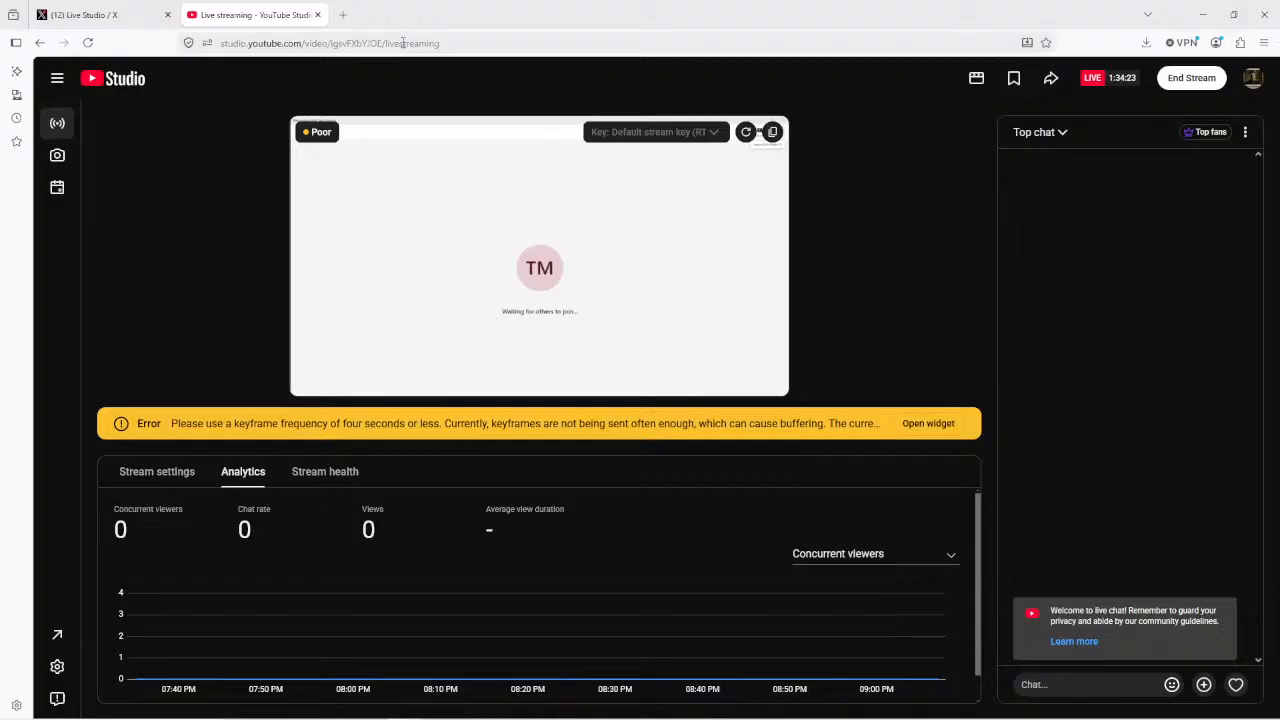
pyautogui.click(1052, 82)
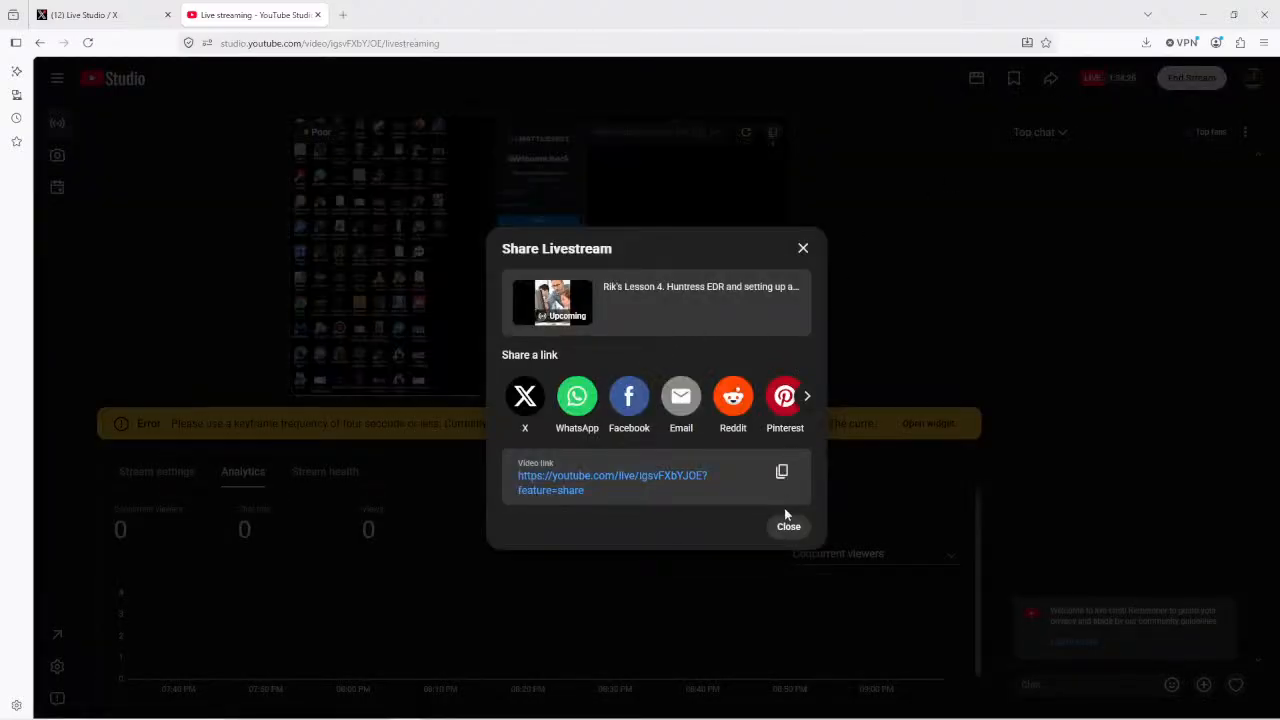
pyautogui.click(781, 471)
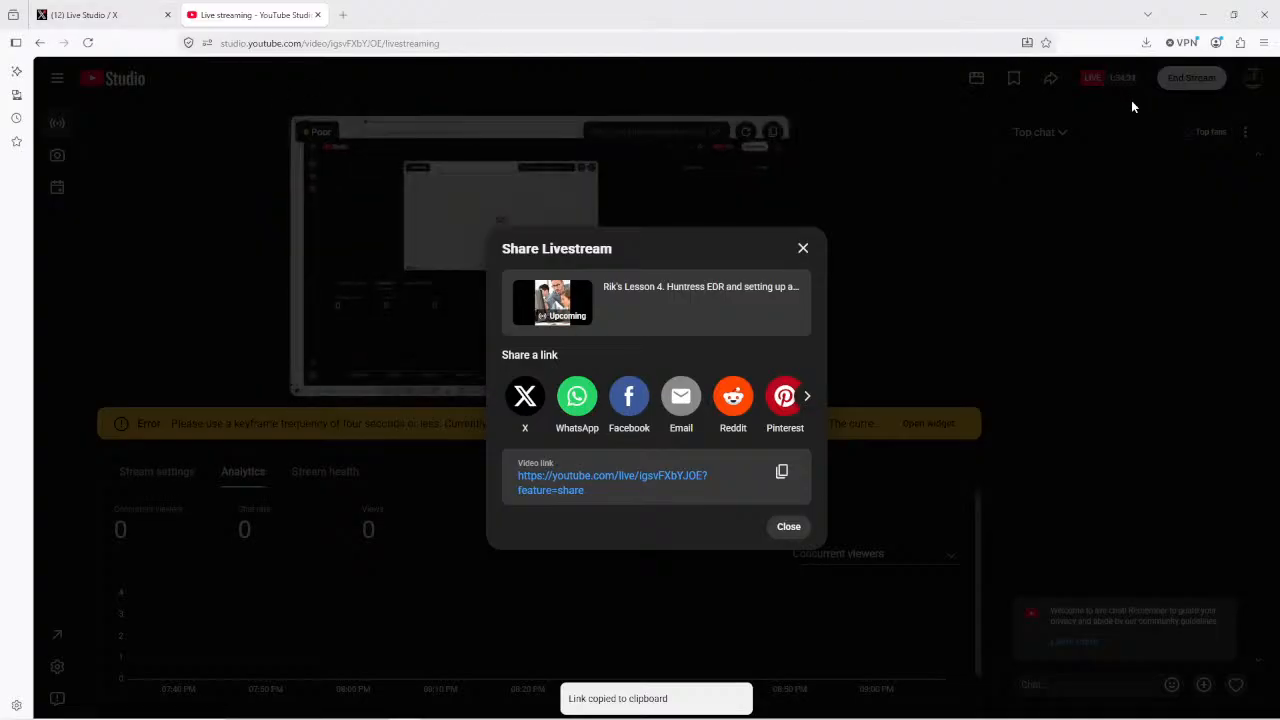
pyautogui.click(802, 249)
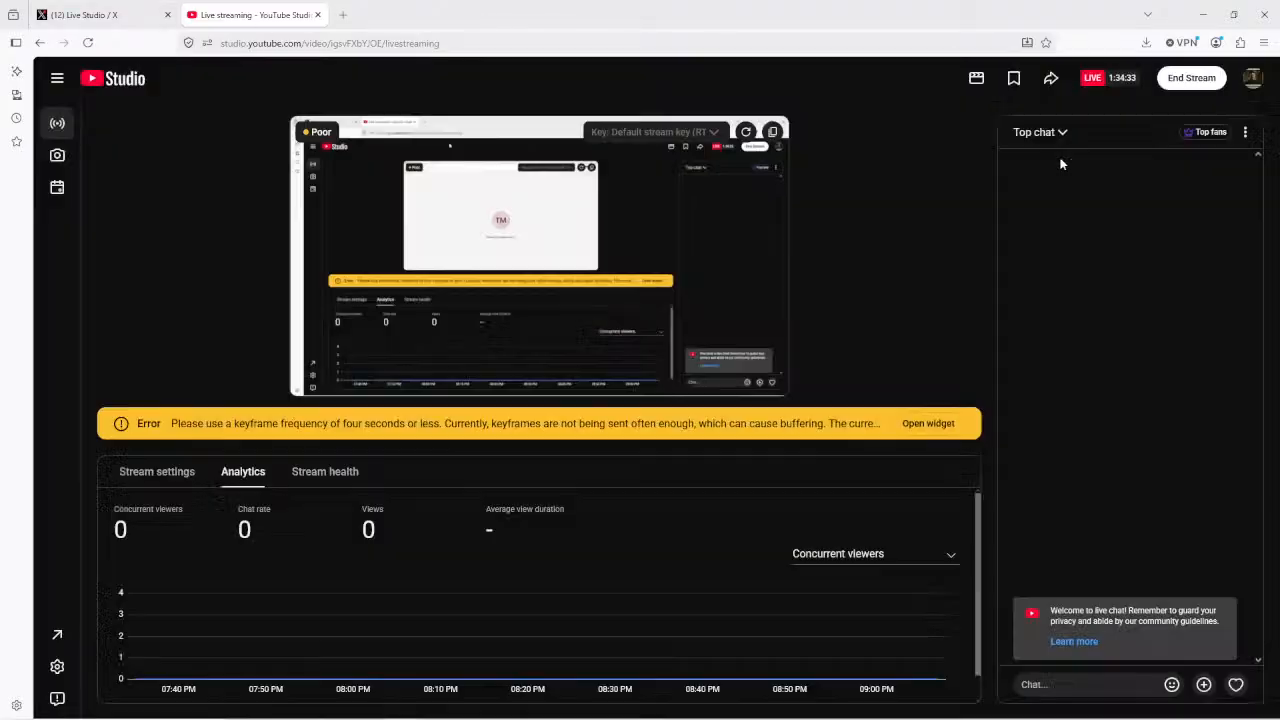
# End the YouTube livestream, confirming the prompt, and switch to the X Live Studio tab.
pyautogui.click(1196, 78)
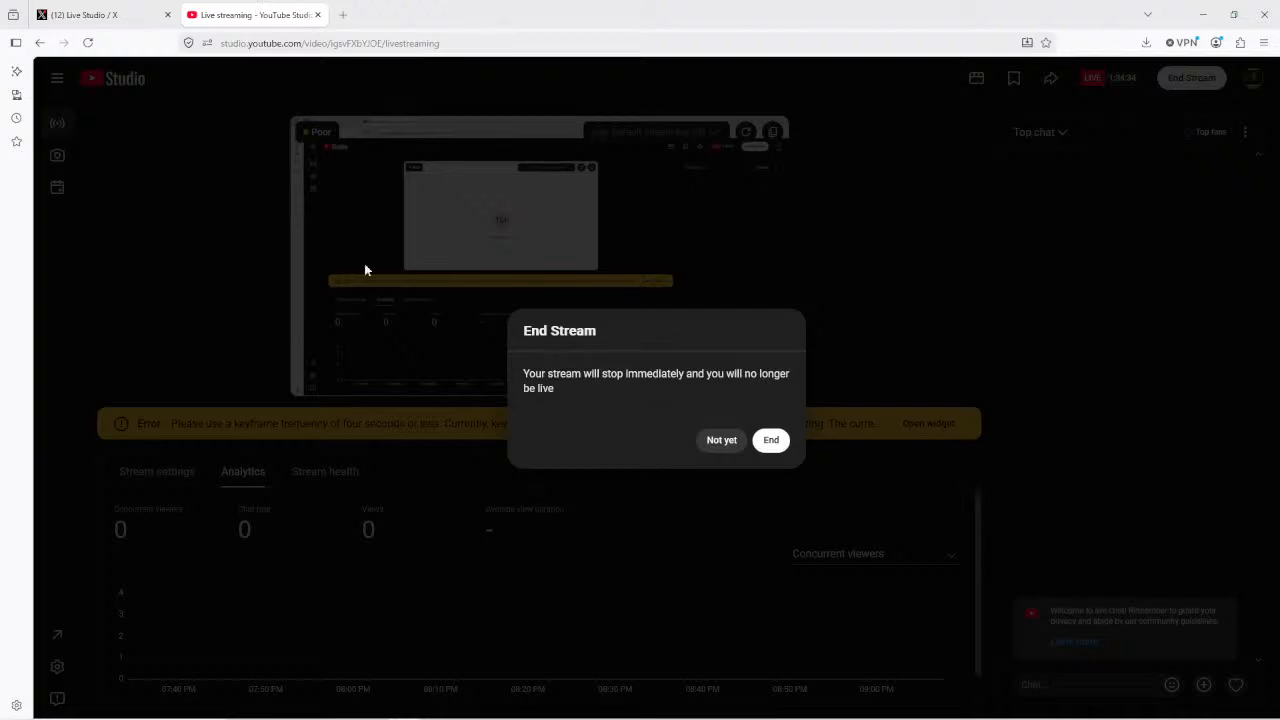
pyautogui.click(771, 440)
pyautogui.click(110, 16)
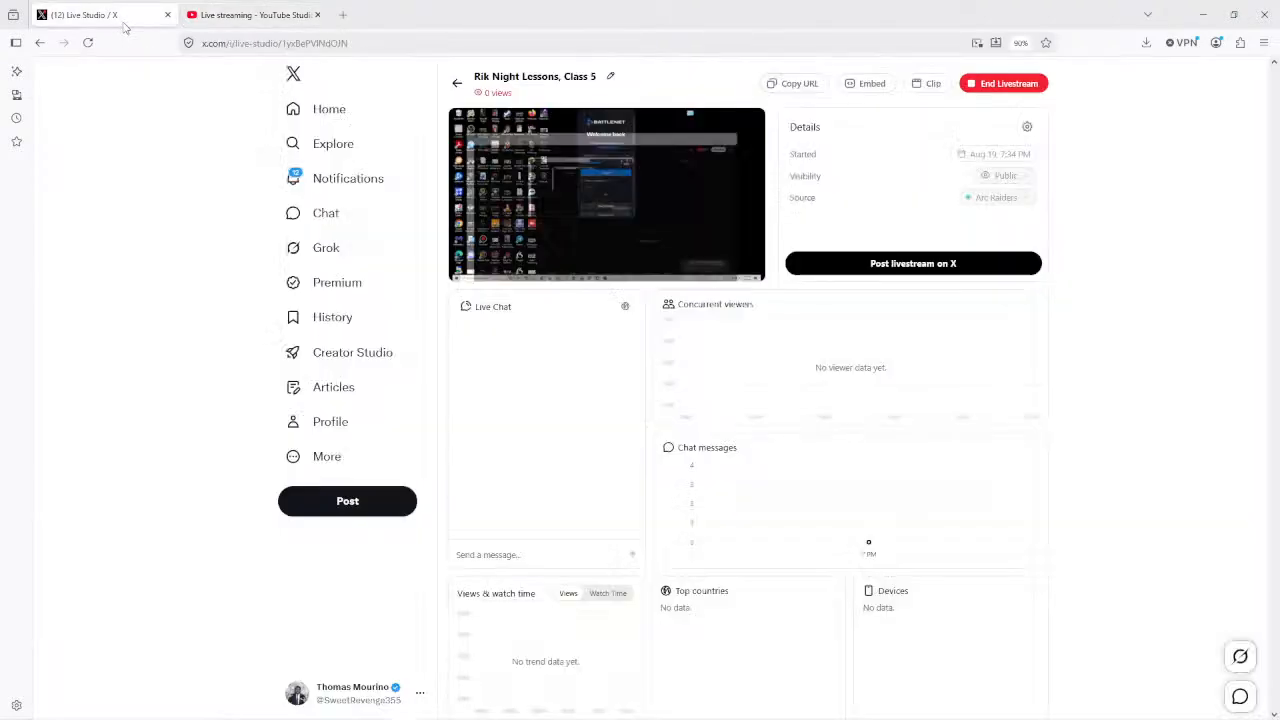